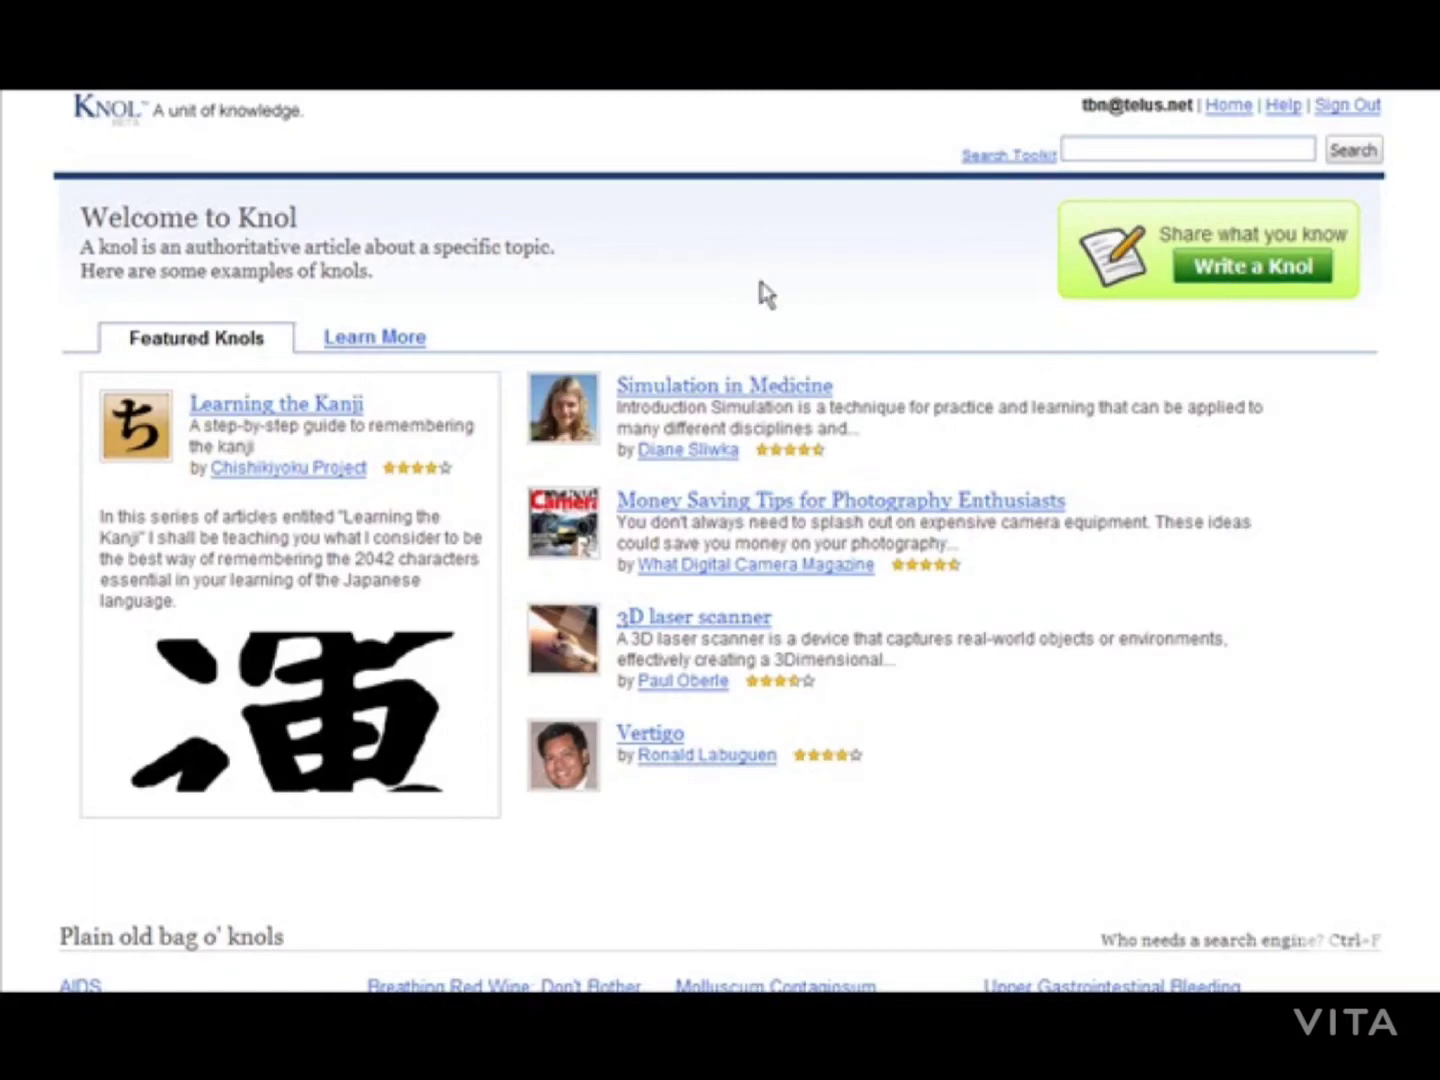
Start a new knol titled "Gardening For the Beginner" with the subtitle "An article to help the person starting their first garden.".
left_click(1257, 270)
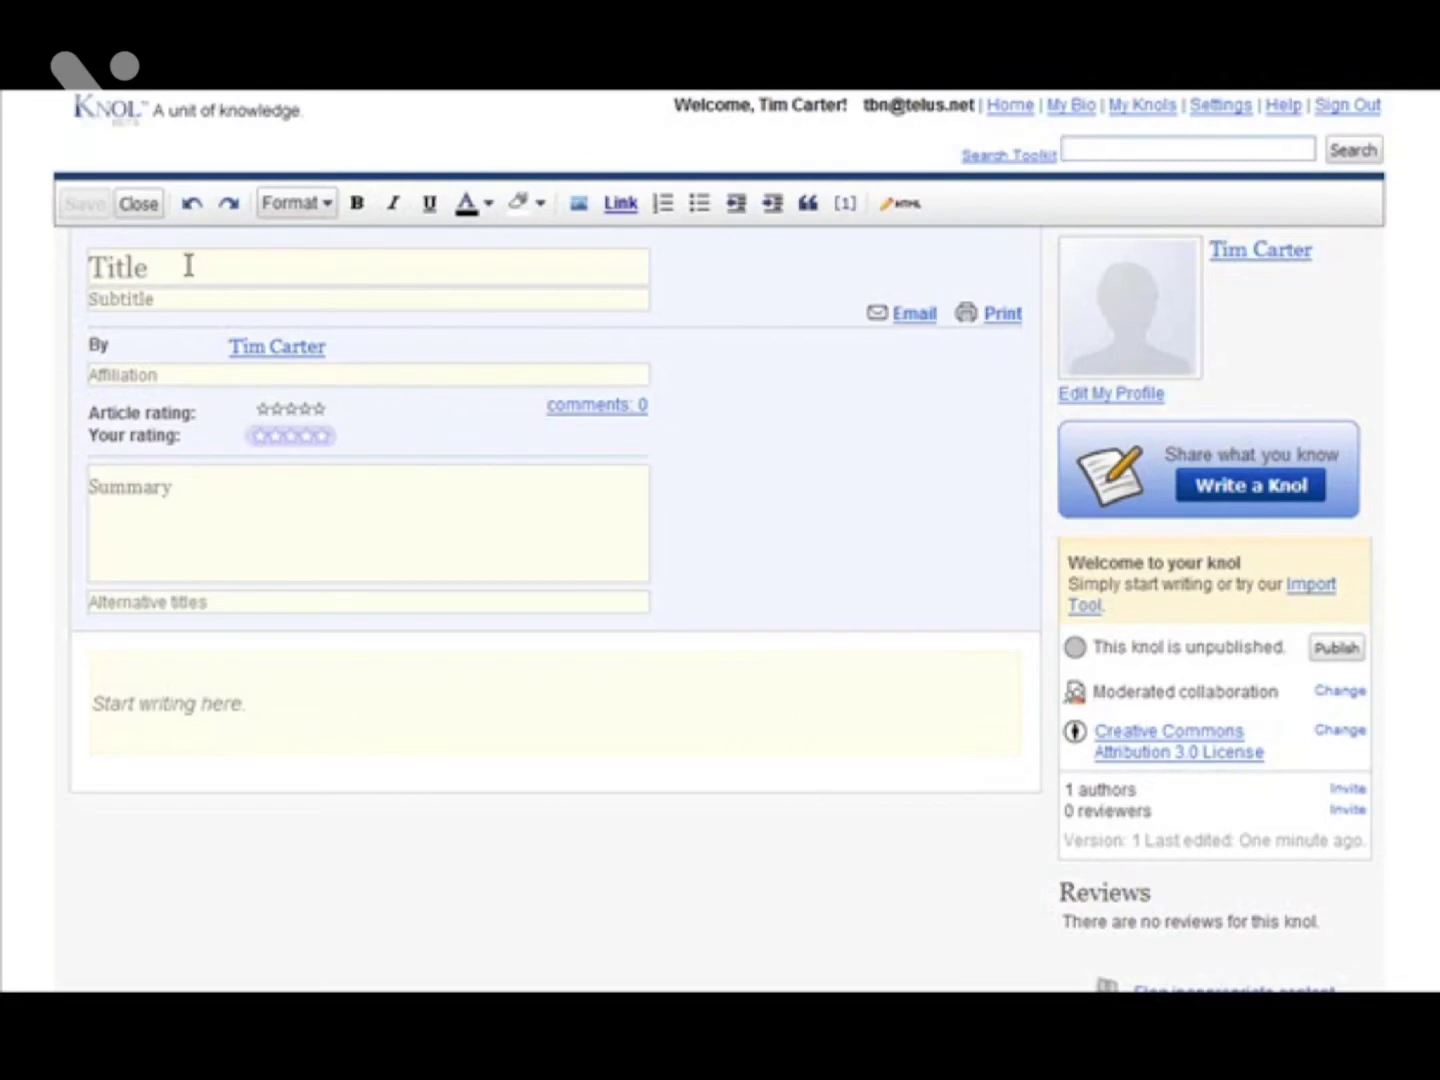
left_click(190, 268)
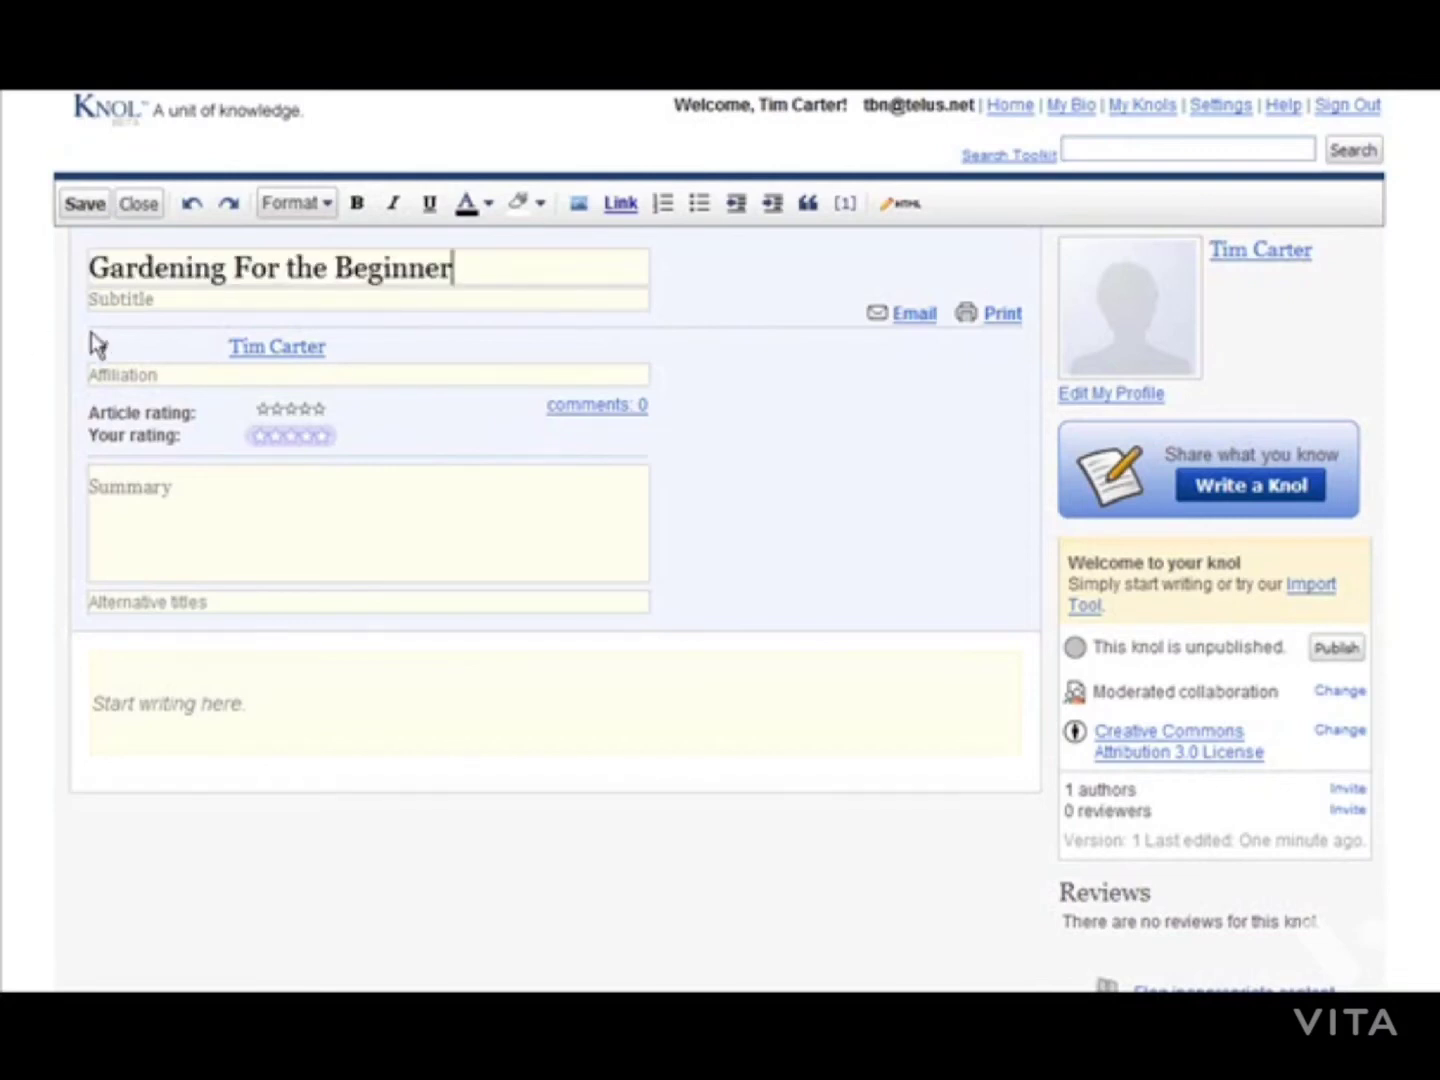
left_click(176, 301)
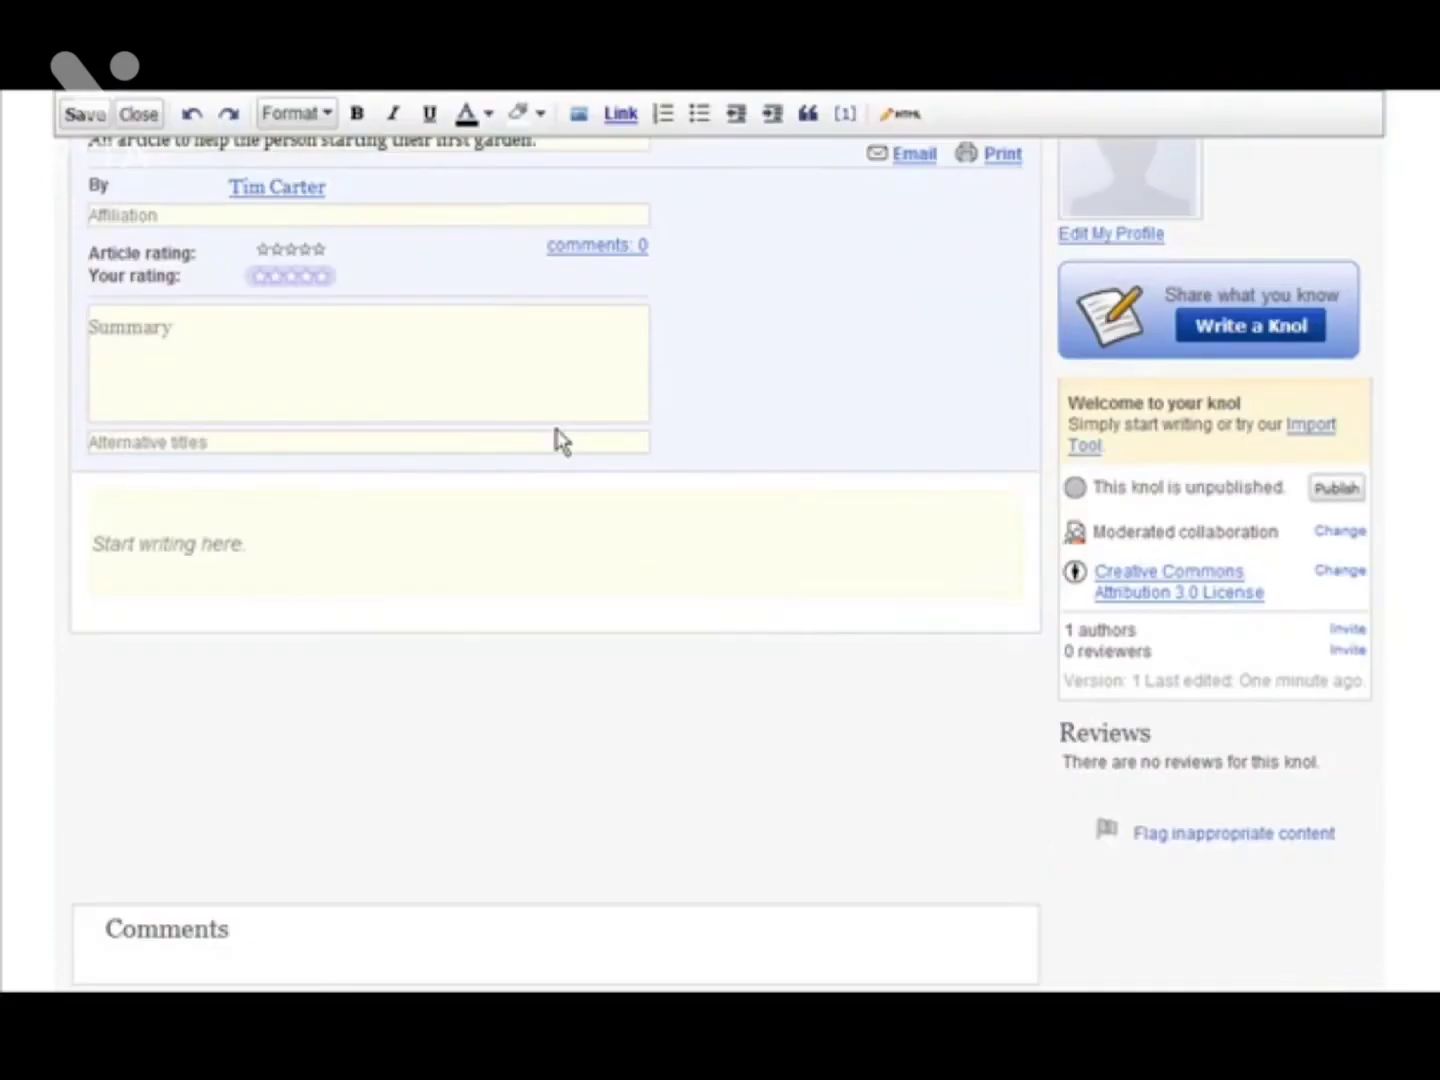
scroll(540, 424, "up", 3)
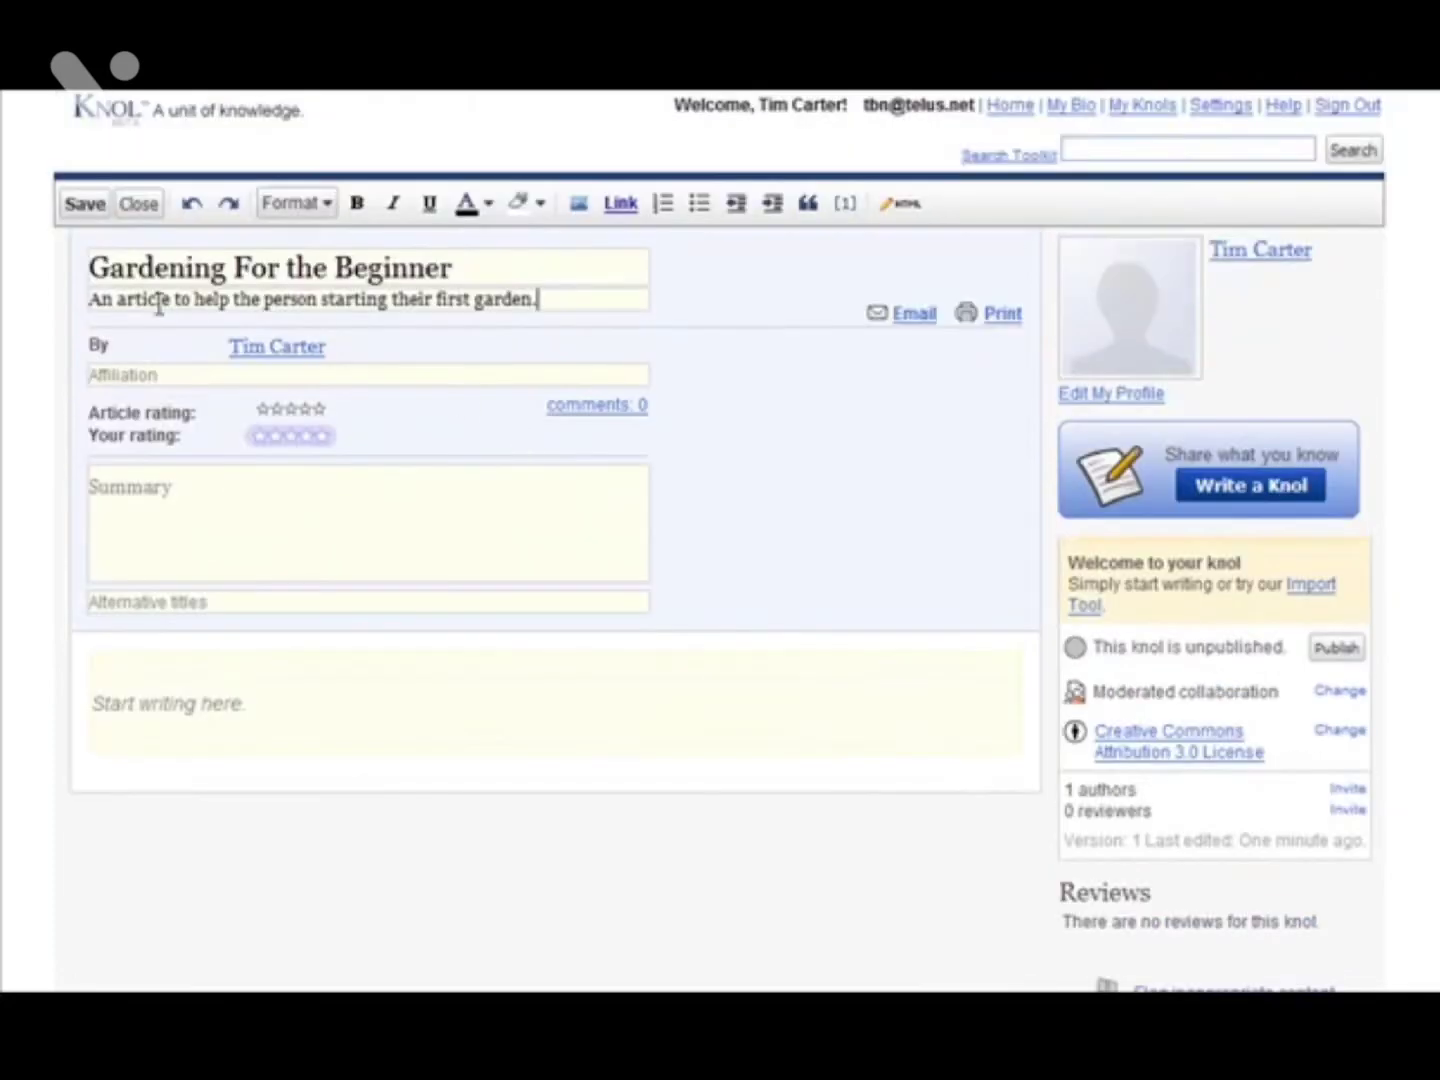
scroll(544, 363, "down", 2)
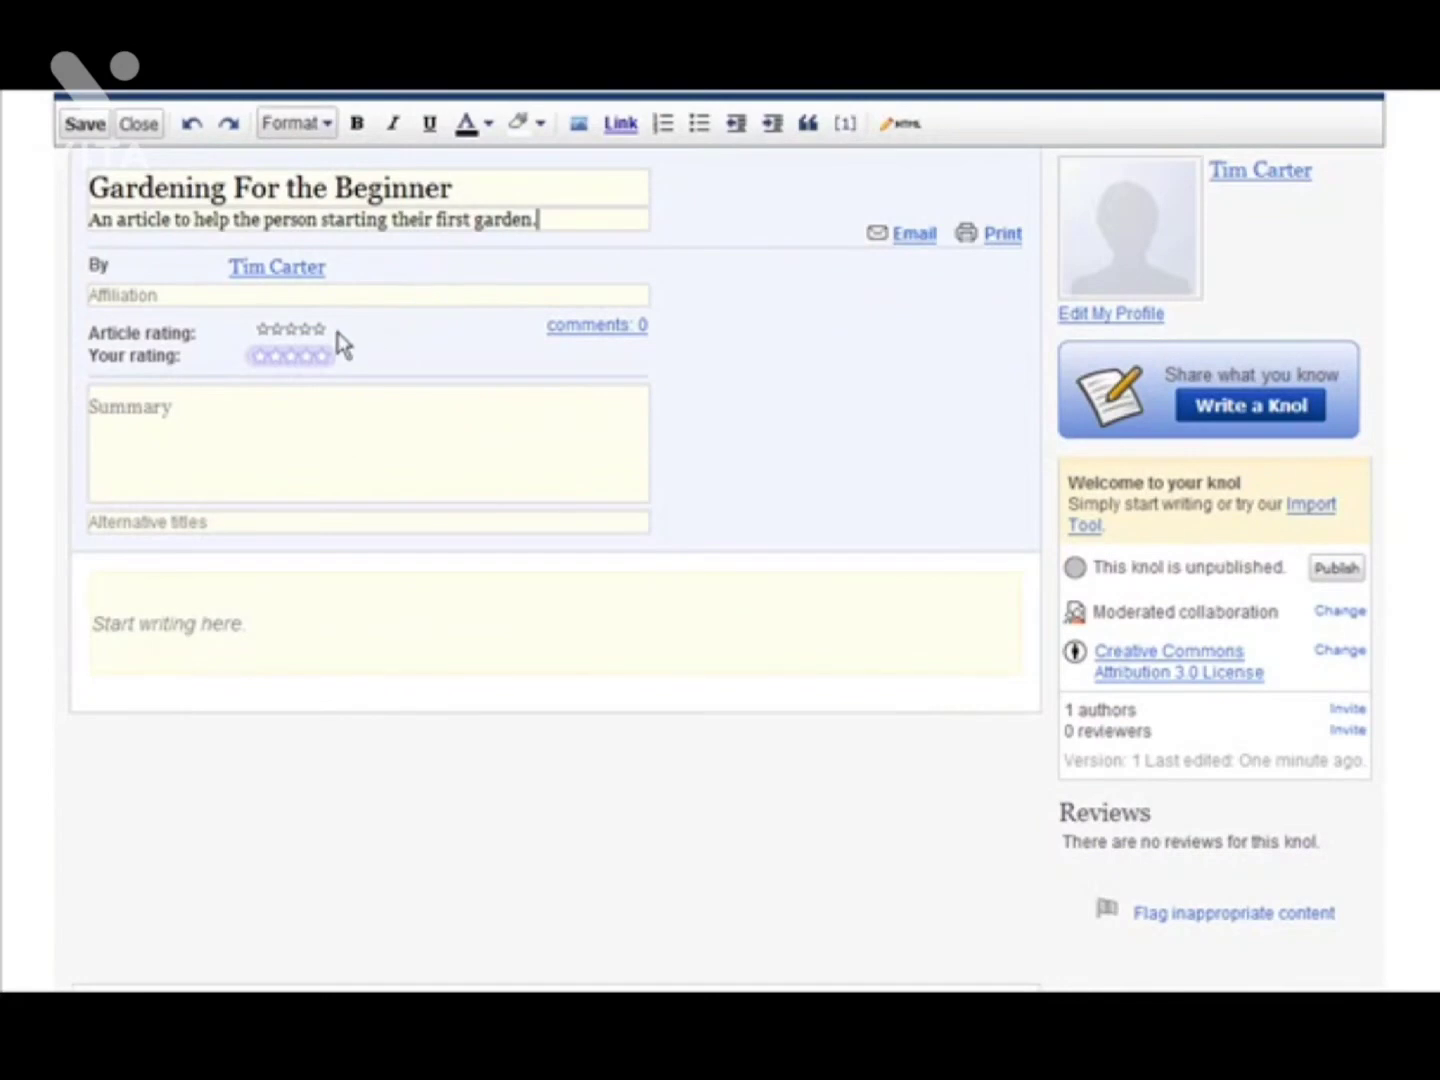
Examine the empty affiliation and summary fields and the available text formatting options, including the alignment choices.
scroll(755, 316, "down", 3)
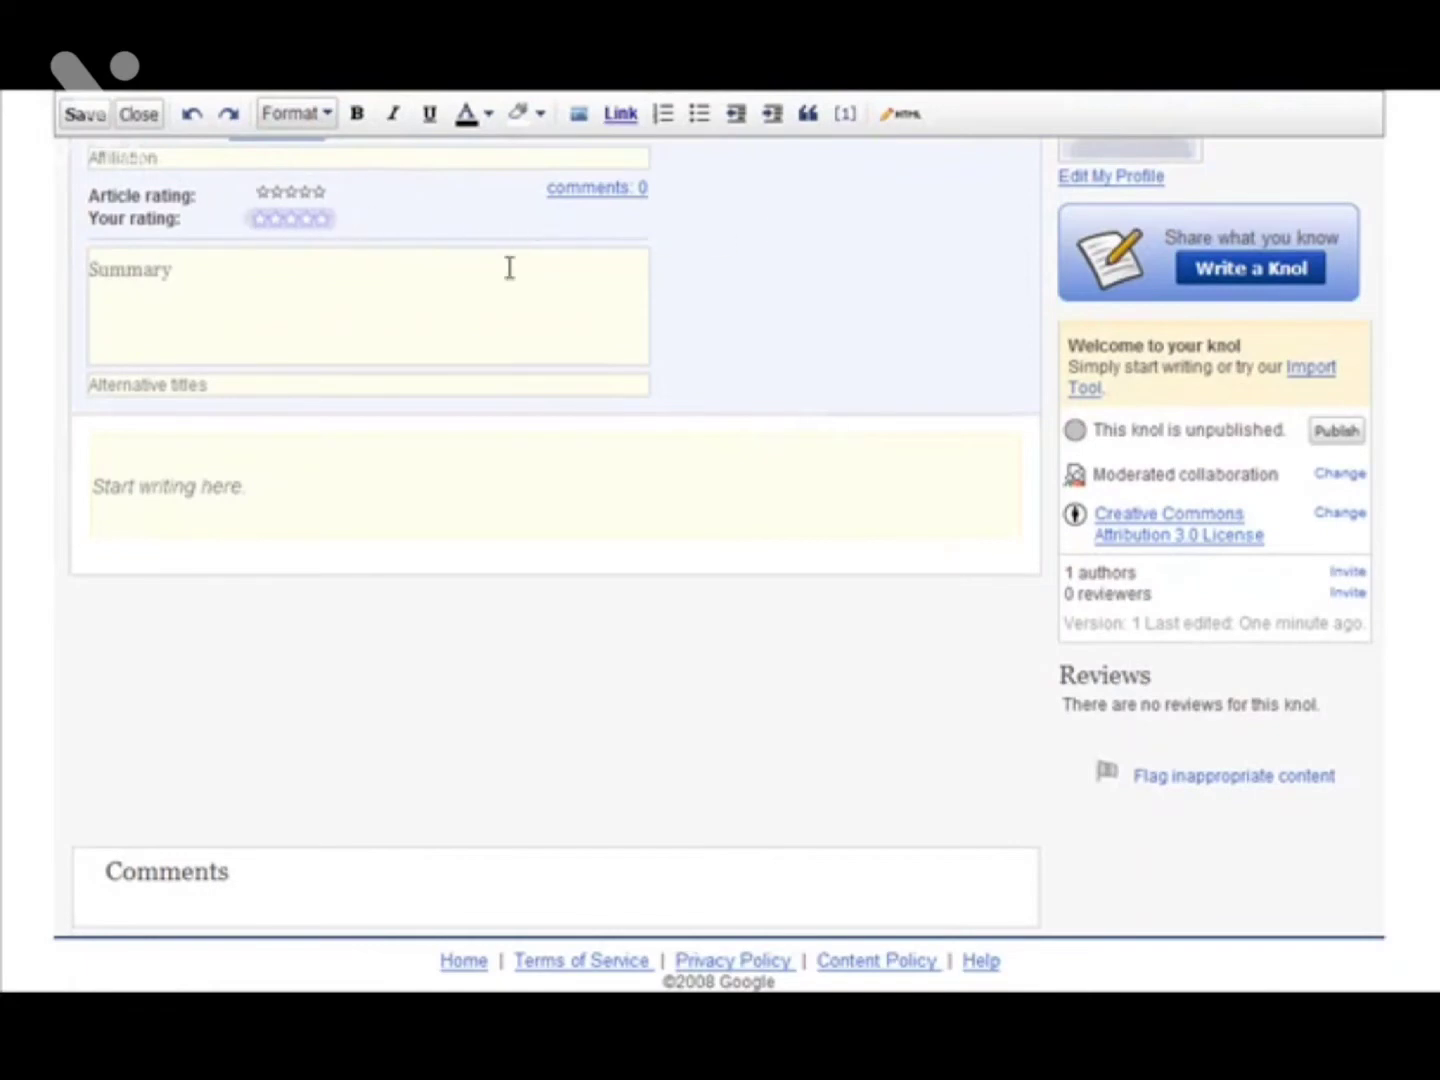
left_click(211, 273)
left_click(211, 151)
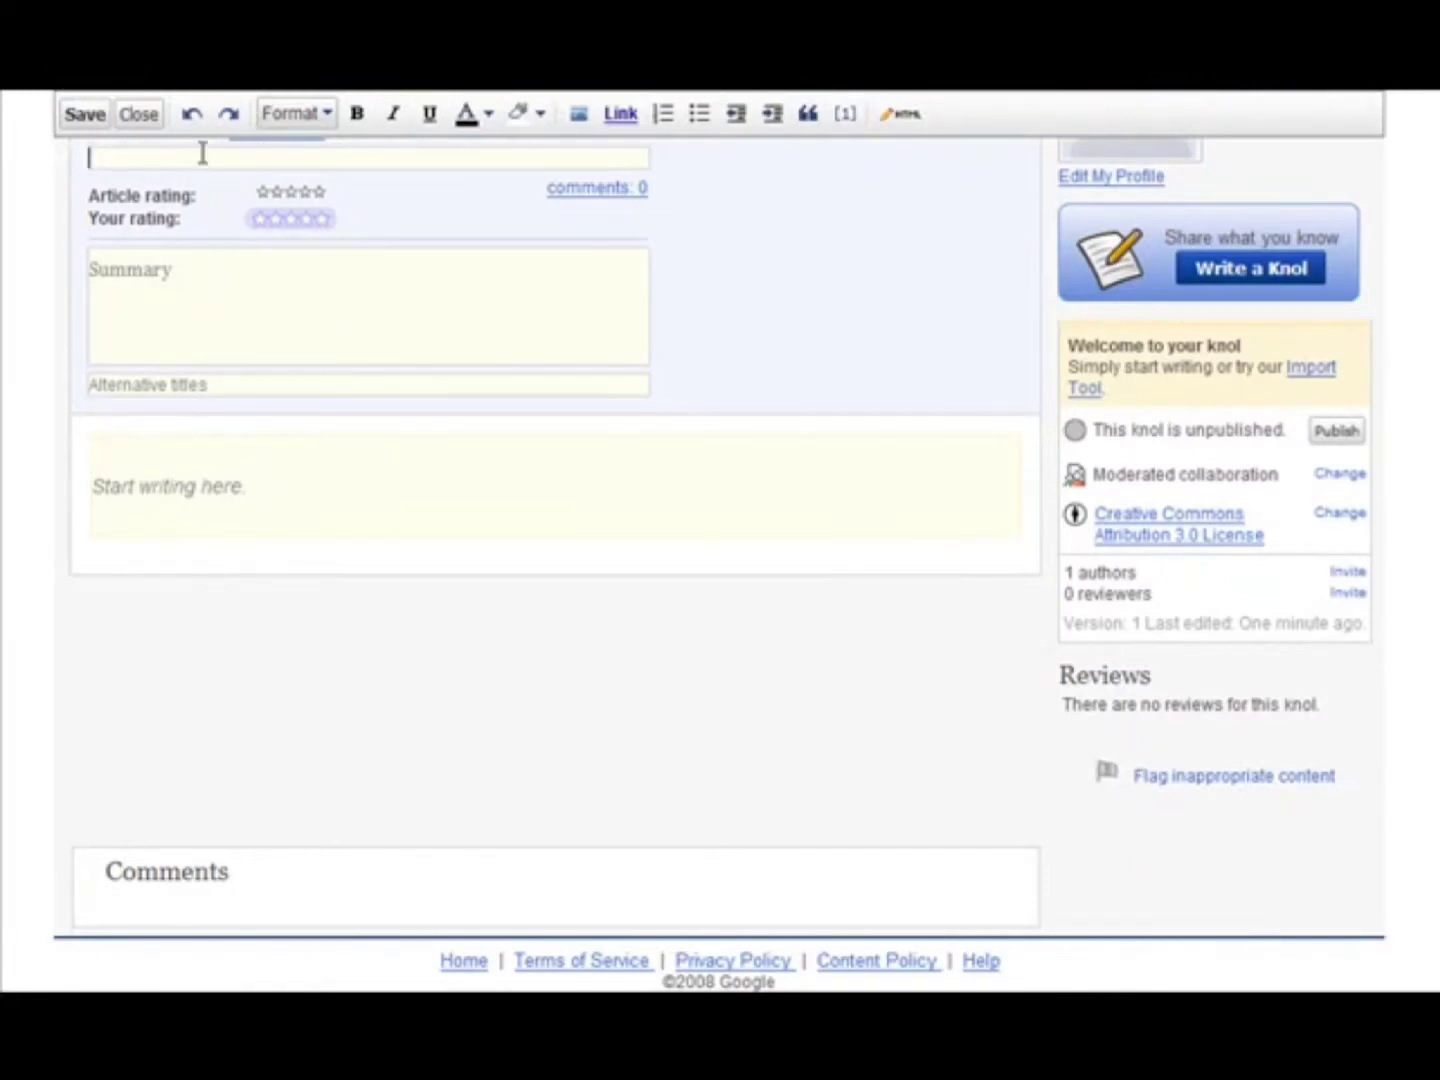
left_click(183, 274)
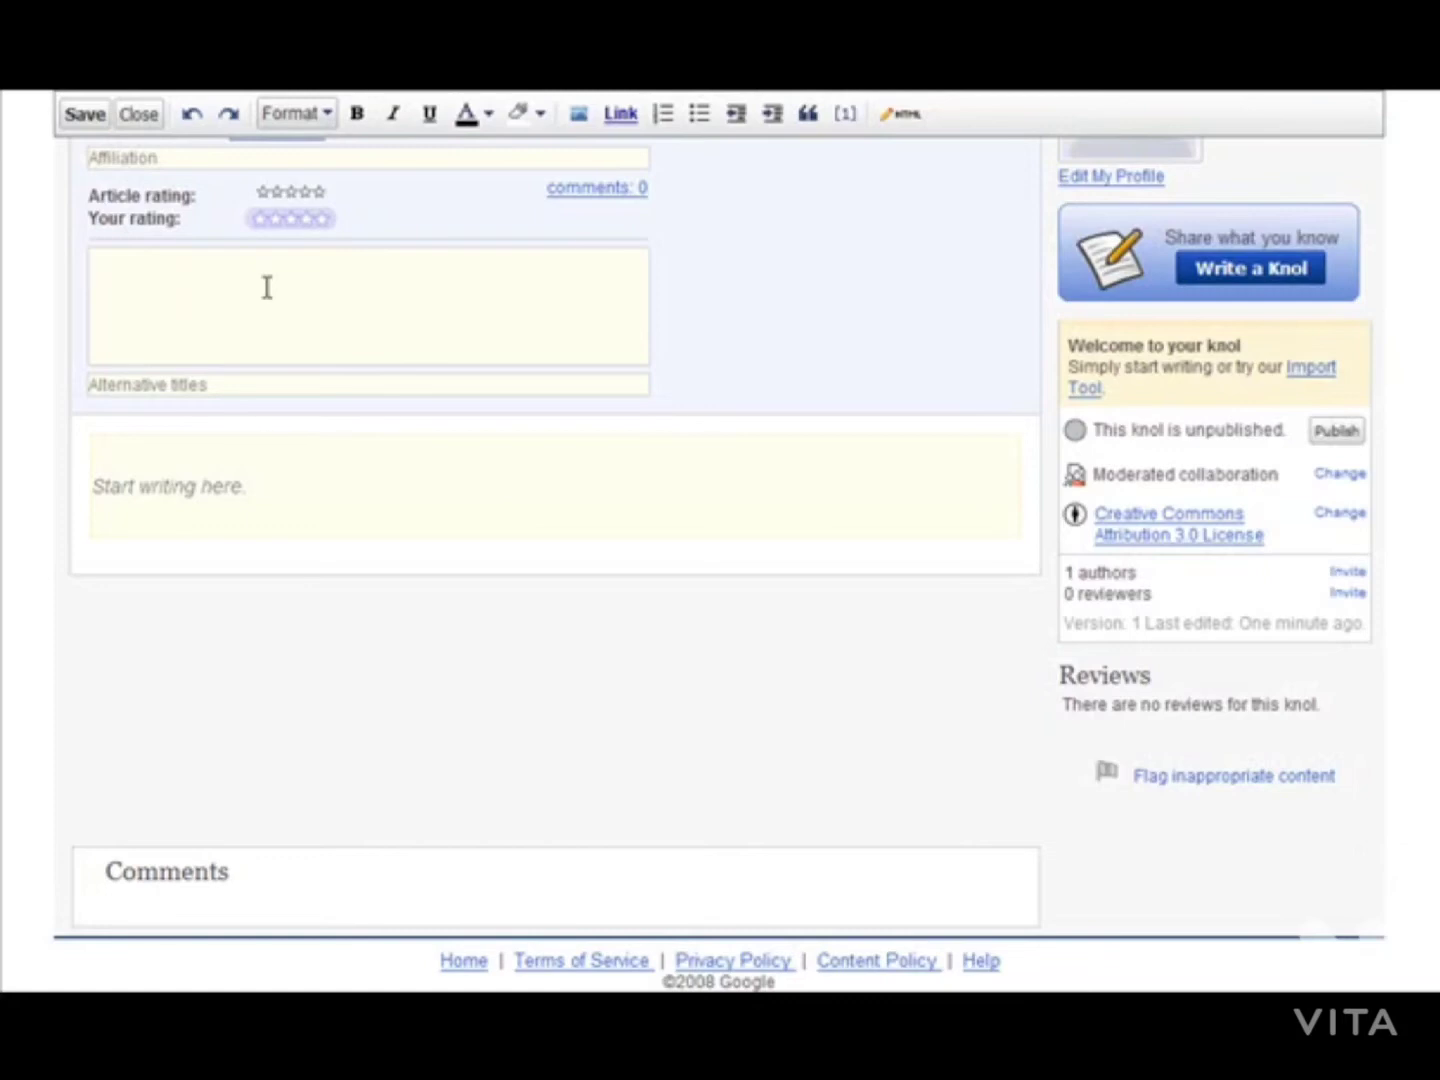
scroll(413, 274, "up", 3)
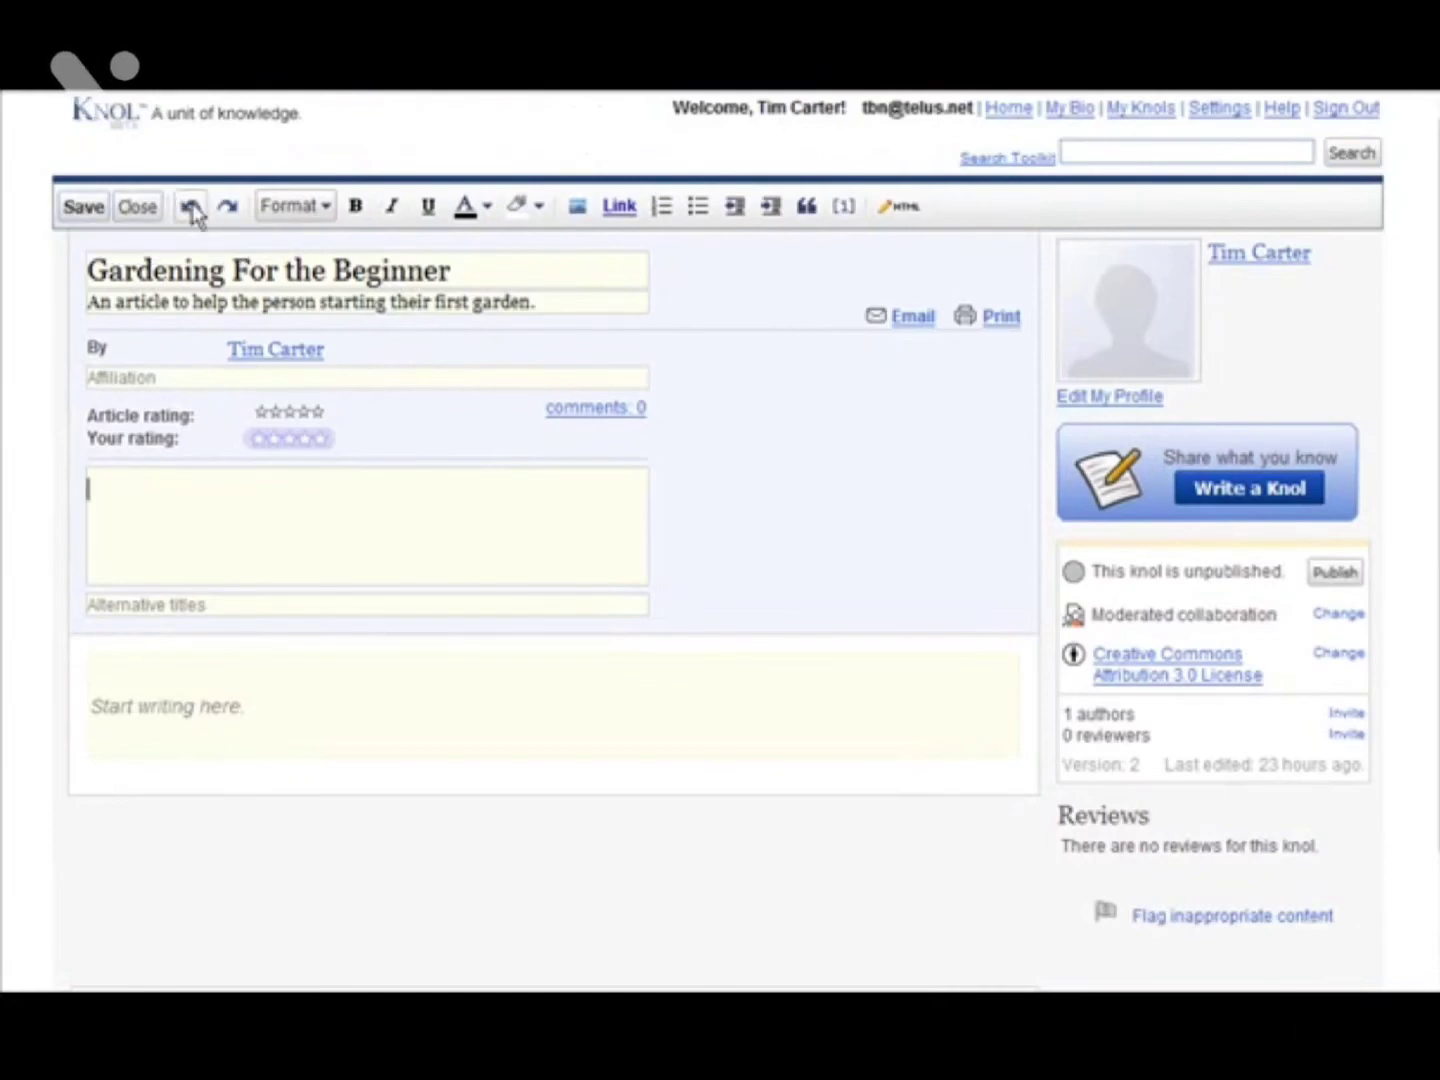
left_click(327, 208)
left_click(328, 210)
left_click(322, 210)
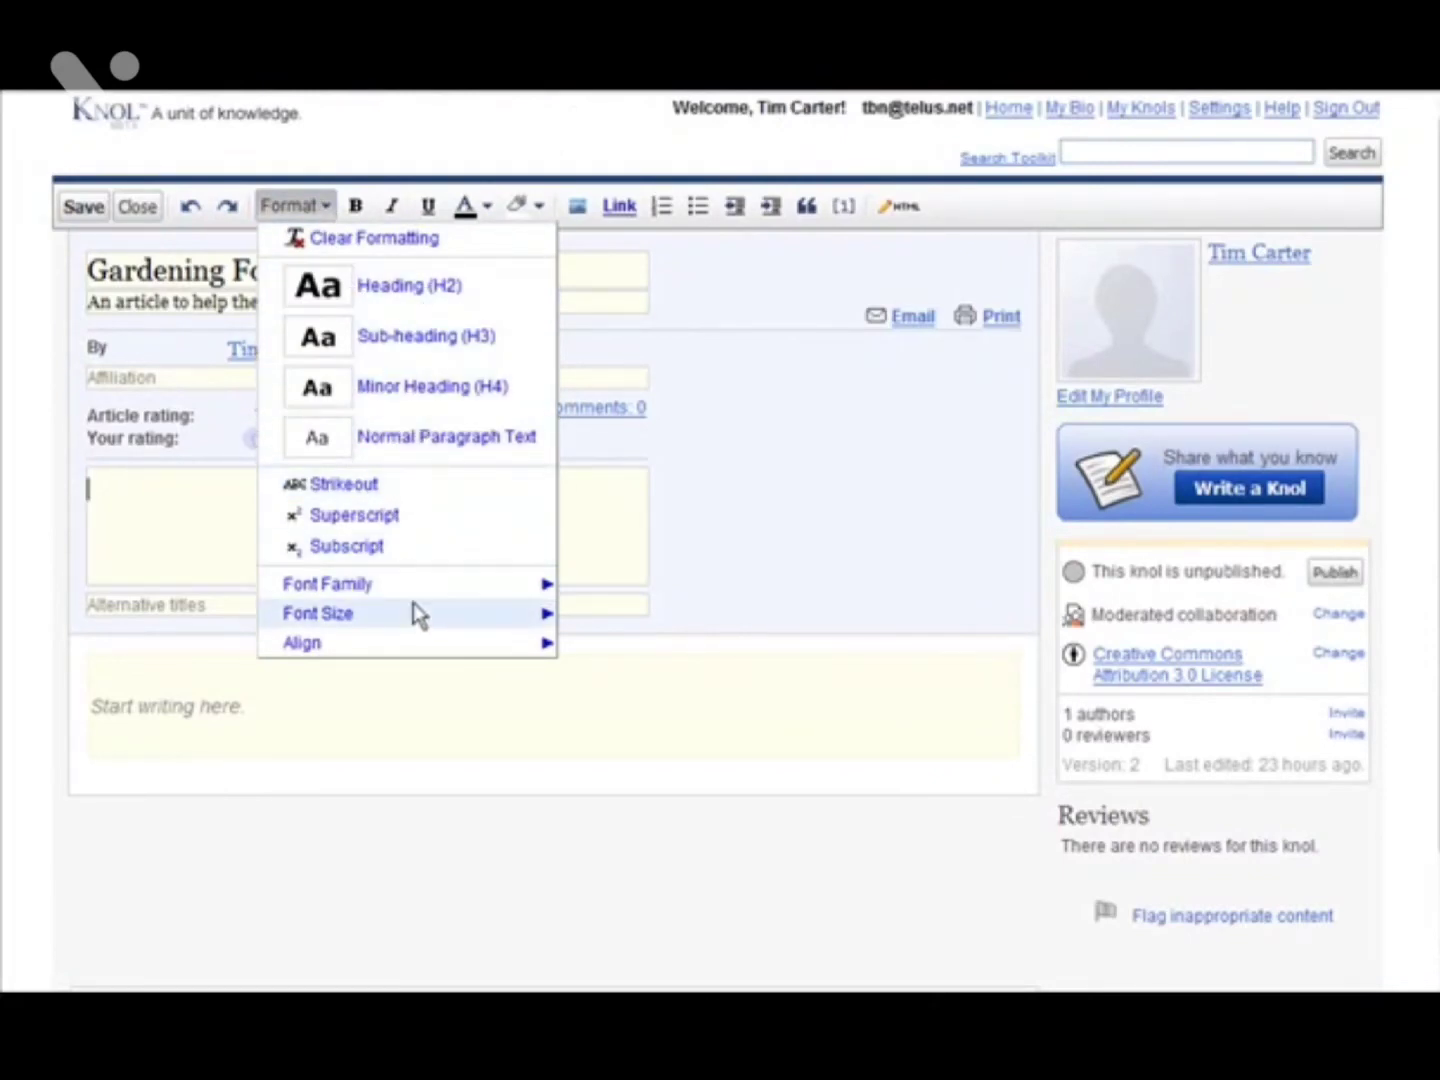
mouse_move(353, 652)
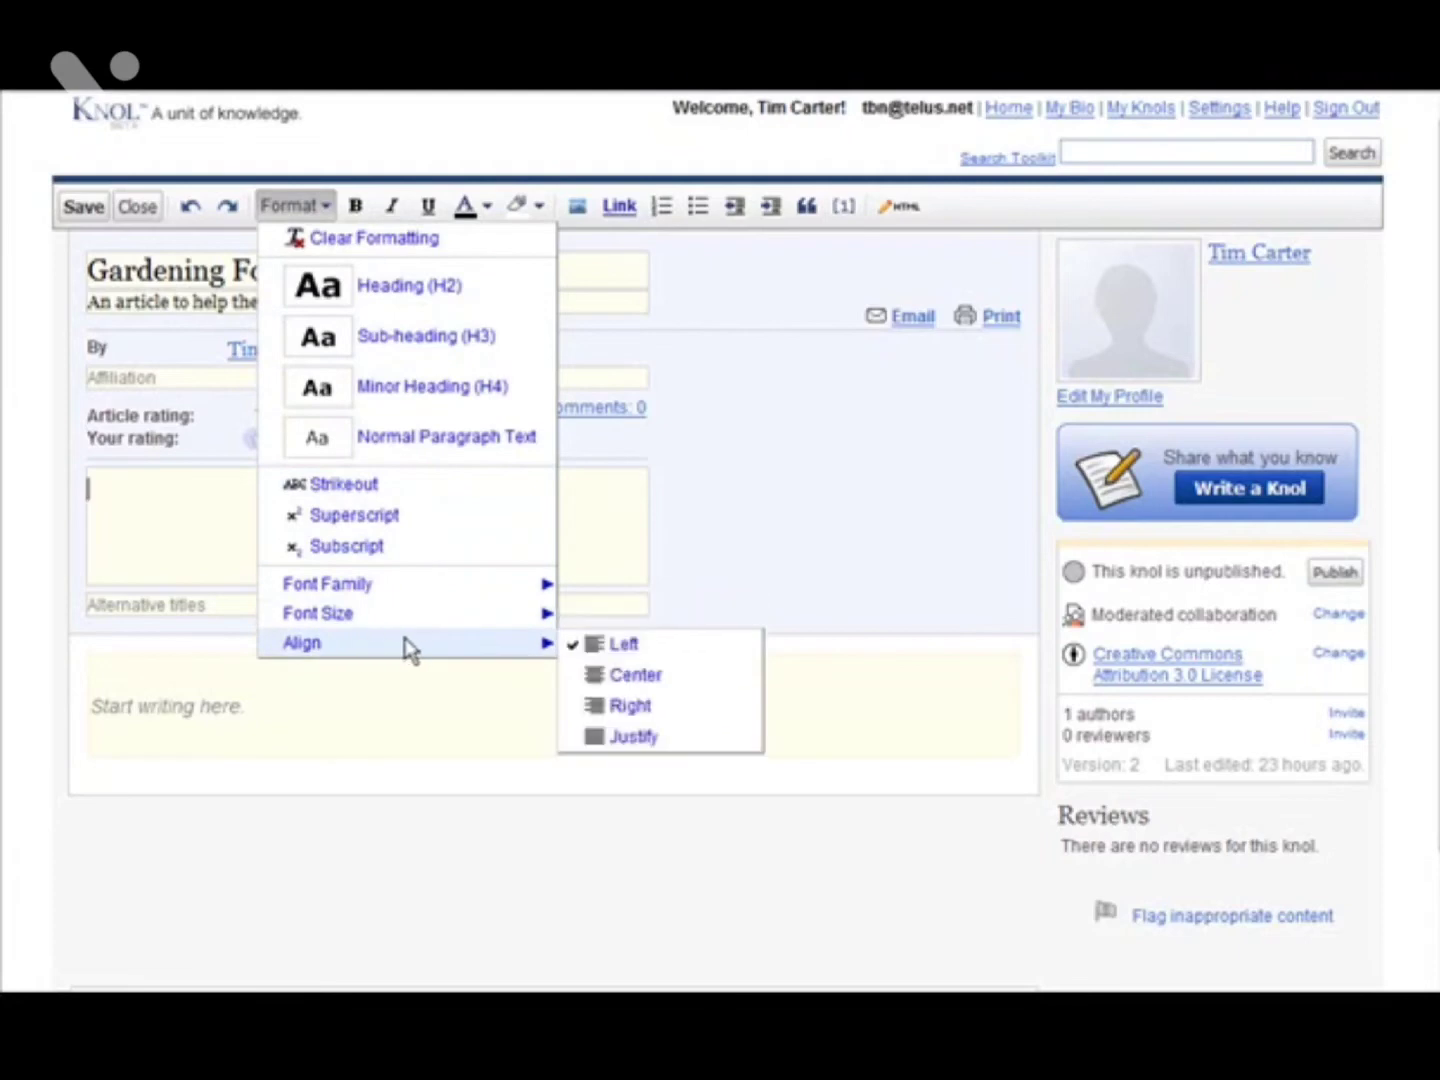
mouse_move(525, 591)
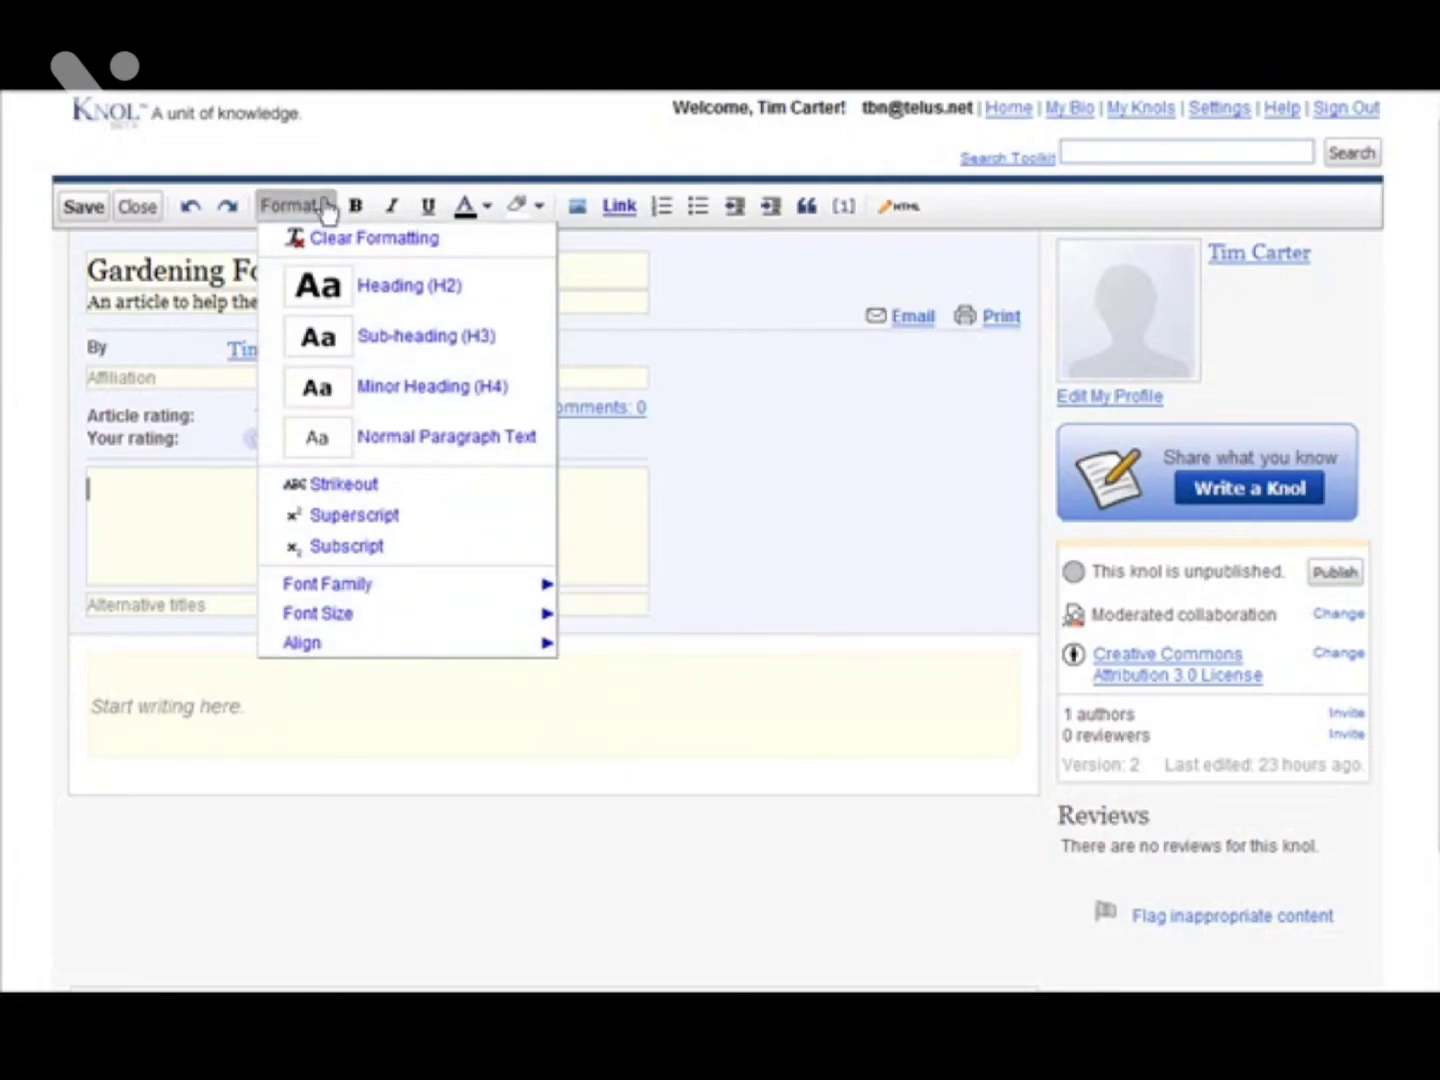
left_click(370, 147)
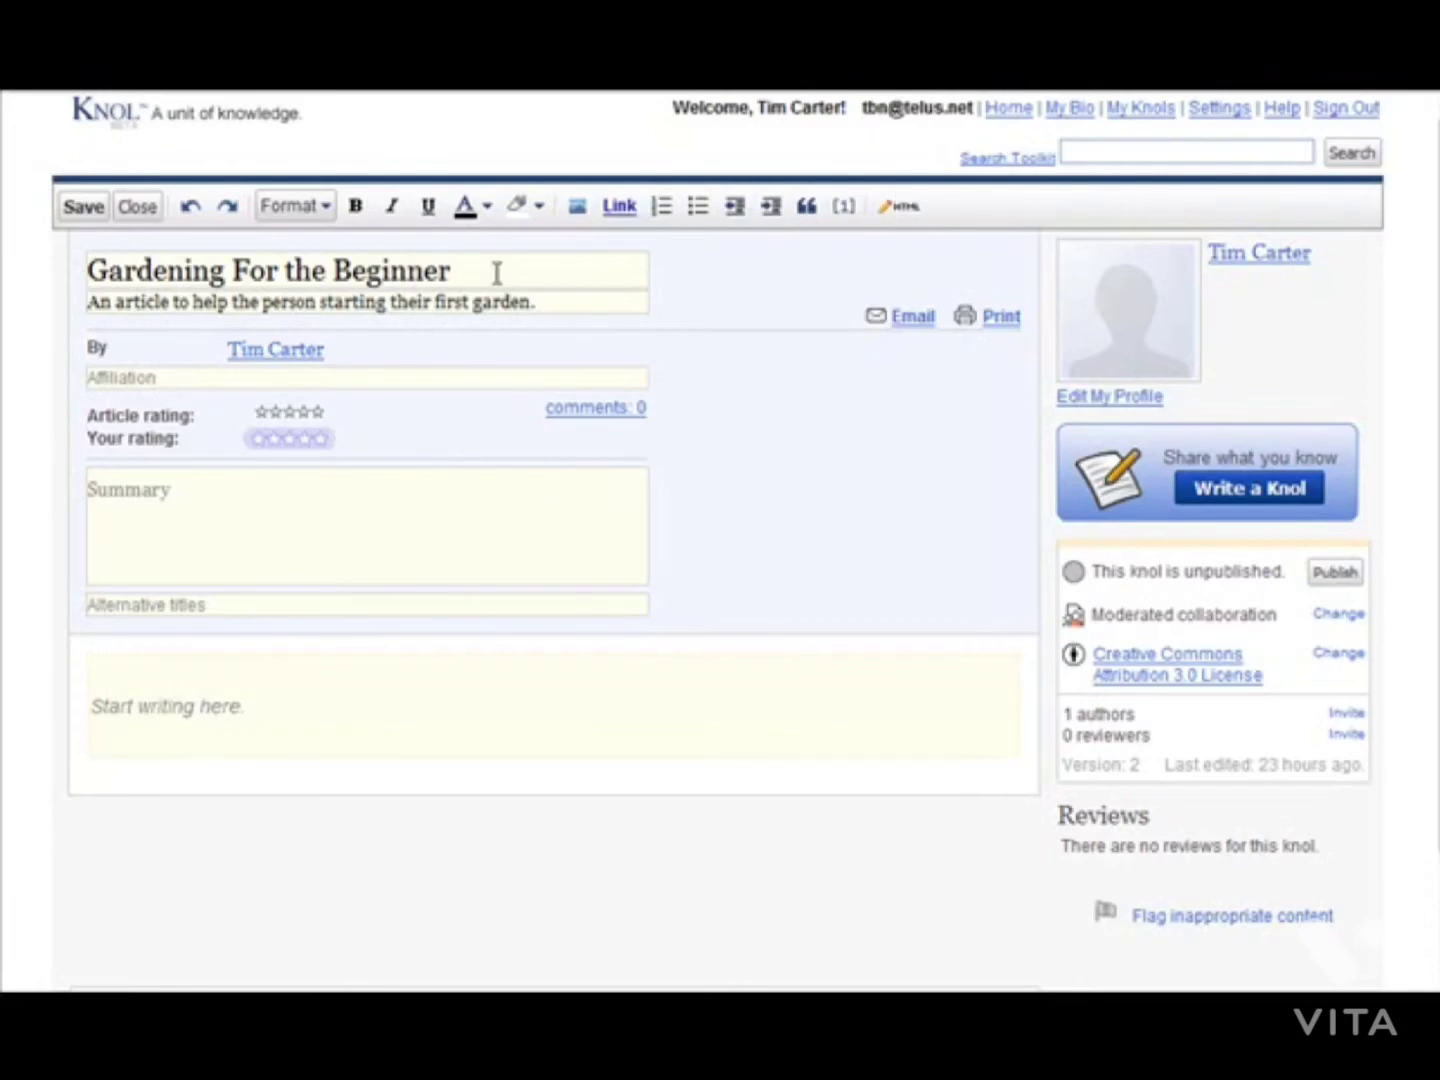
Write a summary dedicating the knol to beginning gardeners with a vegetable, flower or herb garden, and enter "Gardening Basics" as alternative title.
scroll(249, 393, "down", 3)
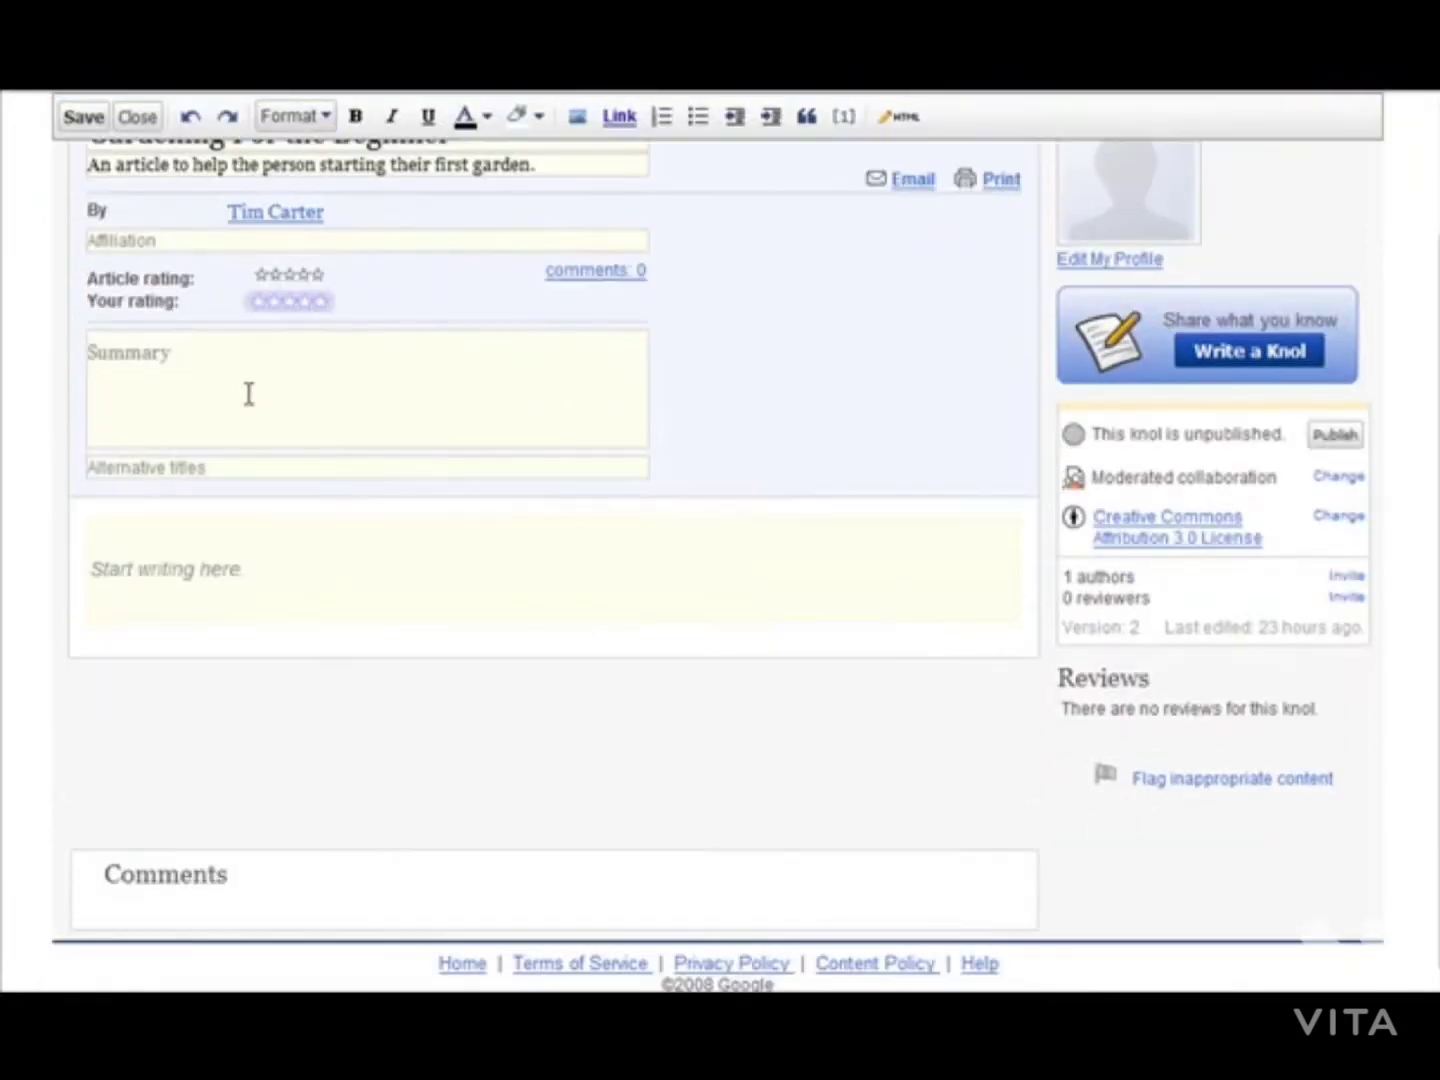
left_click(185, 352)
type("This knol is dedicated to the beginning gardener. We will show you the basics you need to know to get started on creating your own beautiful garden - whether it is a vegetable Garden, a Flower Garden, or an Herb garden.")
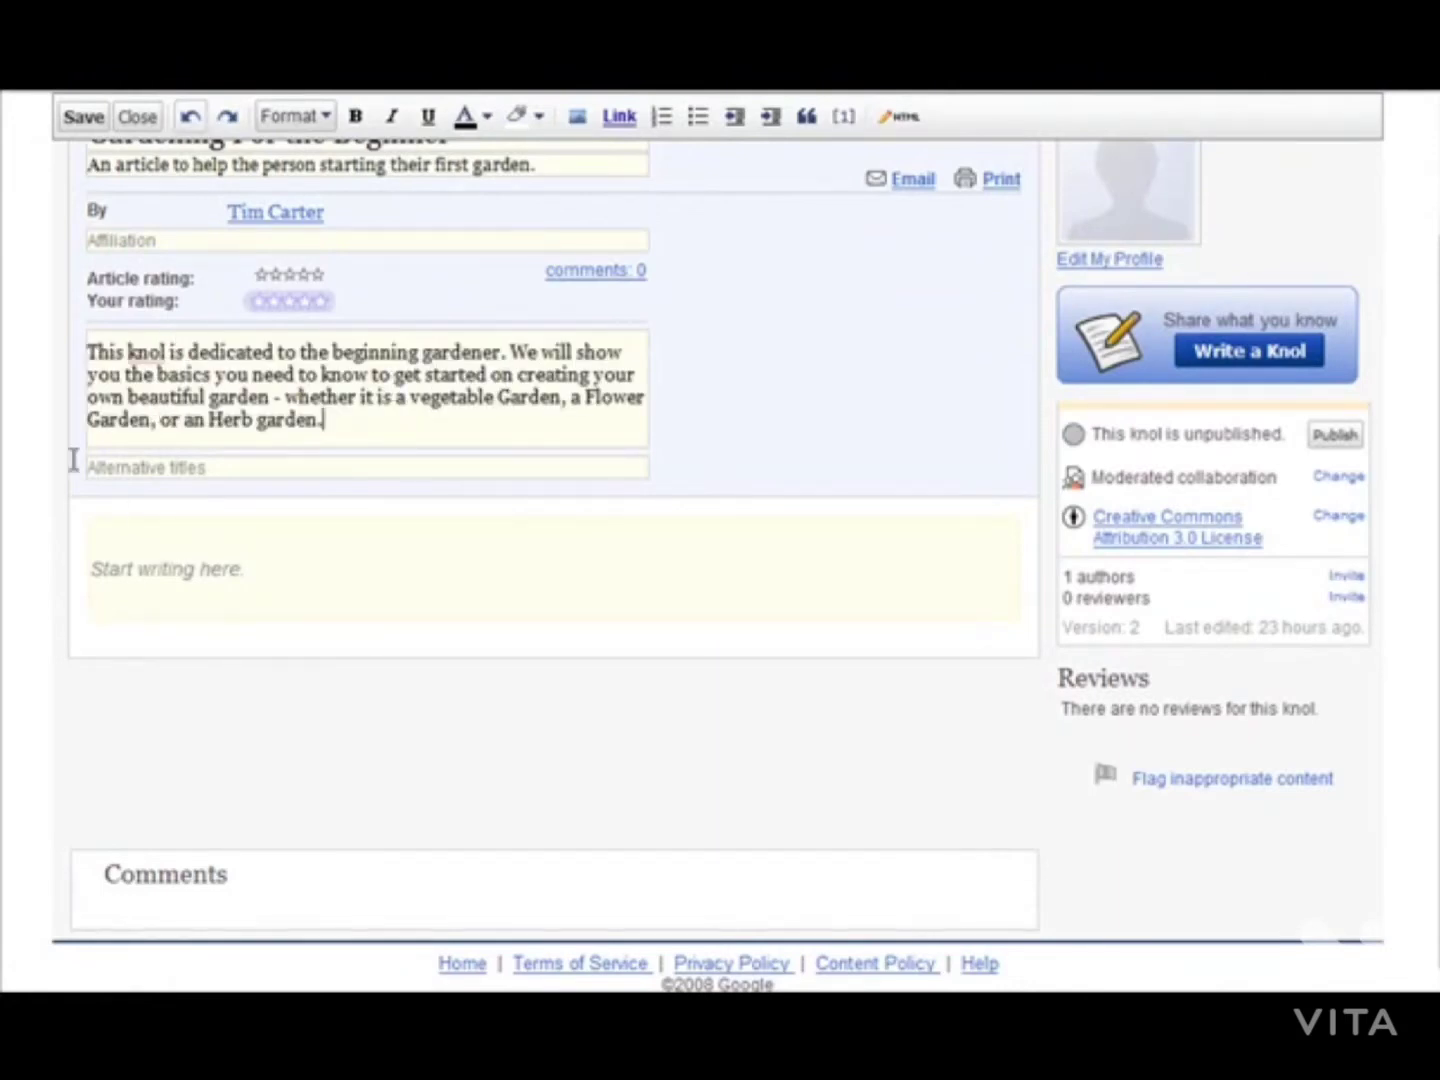
left_click(225, 470)
type("Gardening Basics")
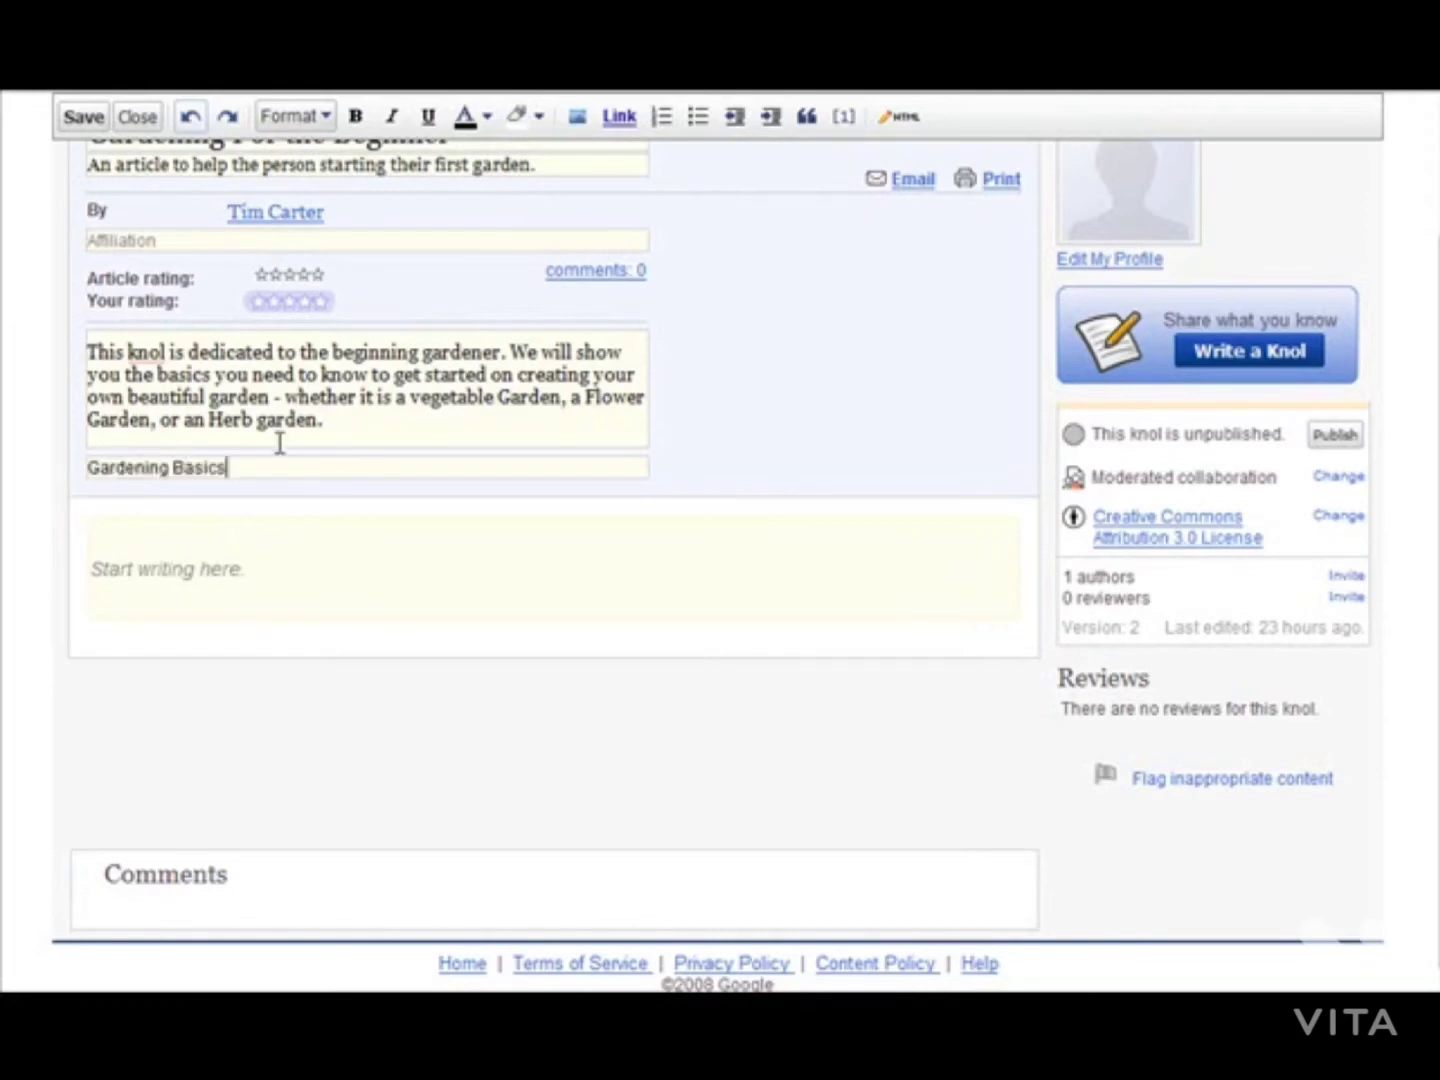
Place the text cursor in the empty article body below the alternative title.
left_click(311, 533)
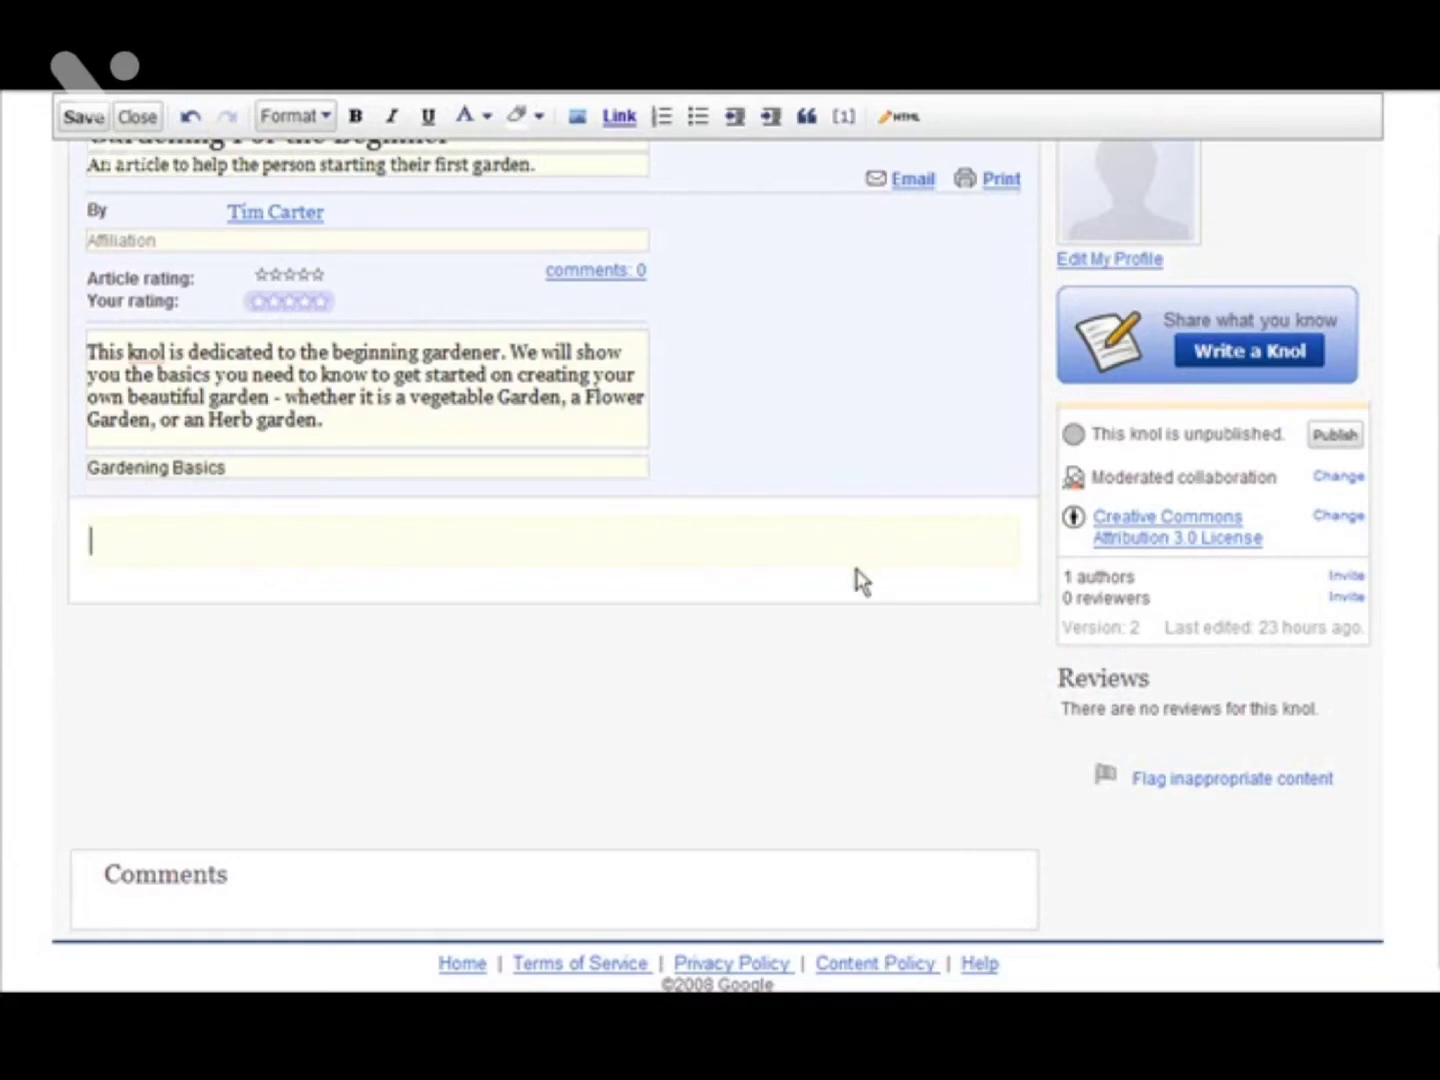
scroll(850, 440, "up", 3)
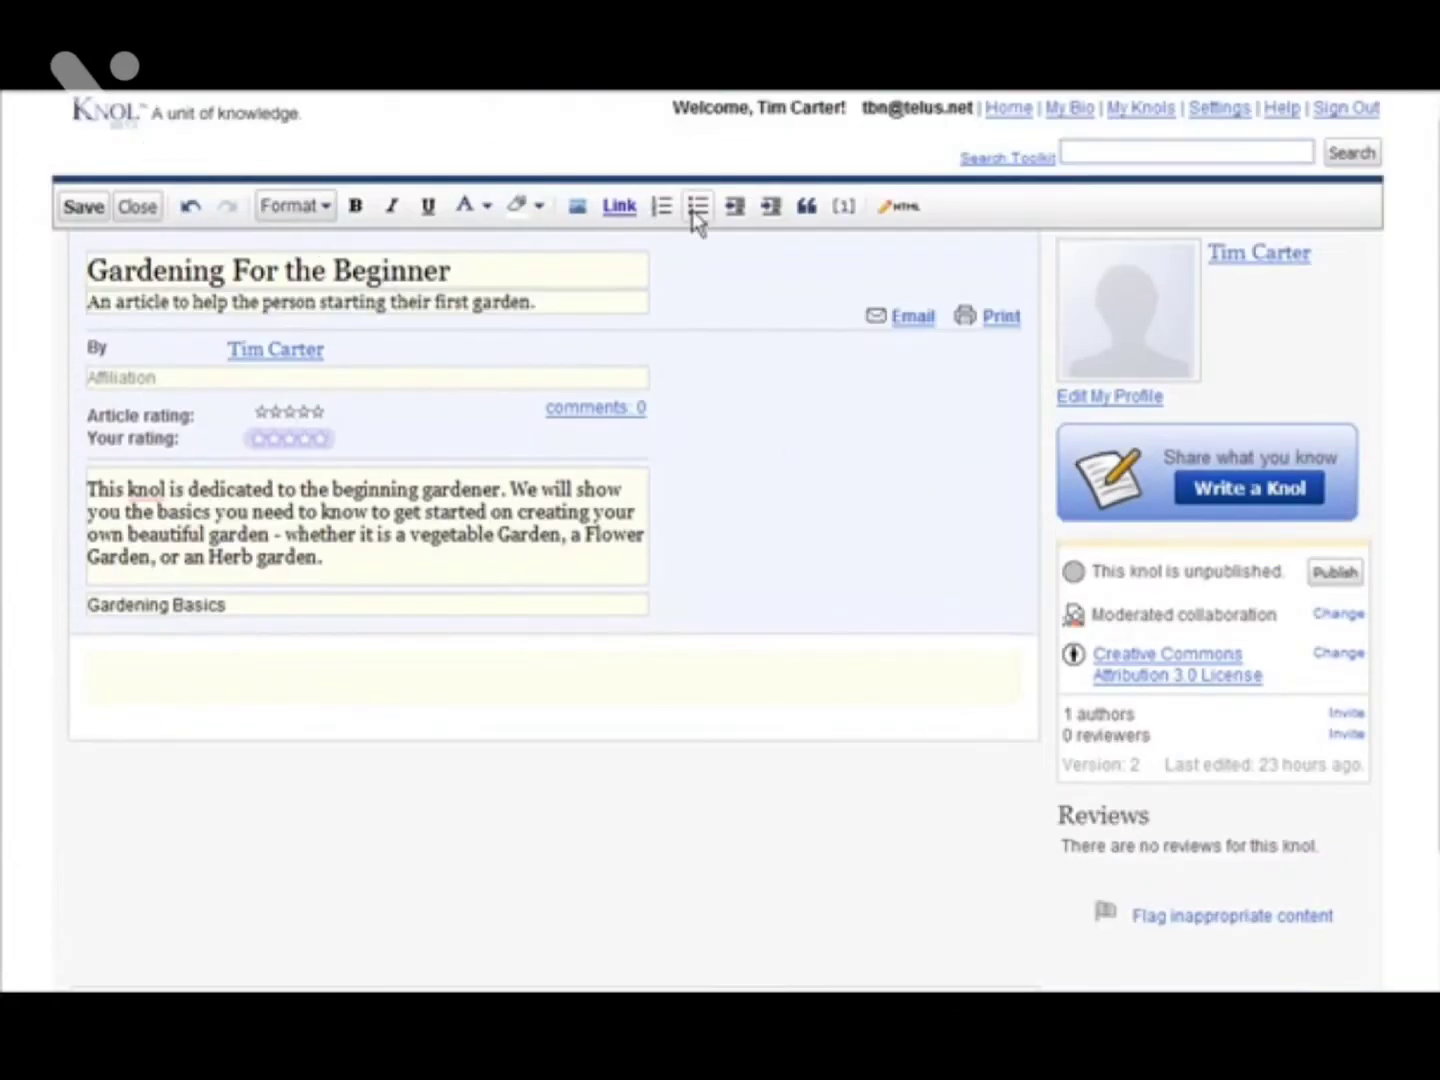
scroll(181, 695, "down", 2)
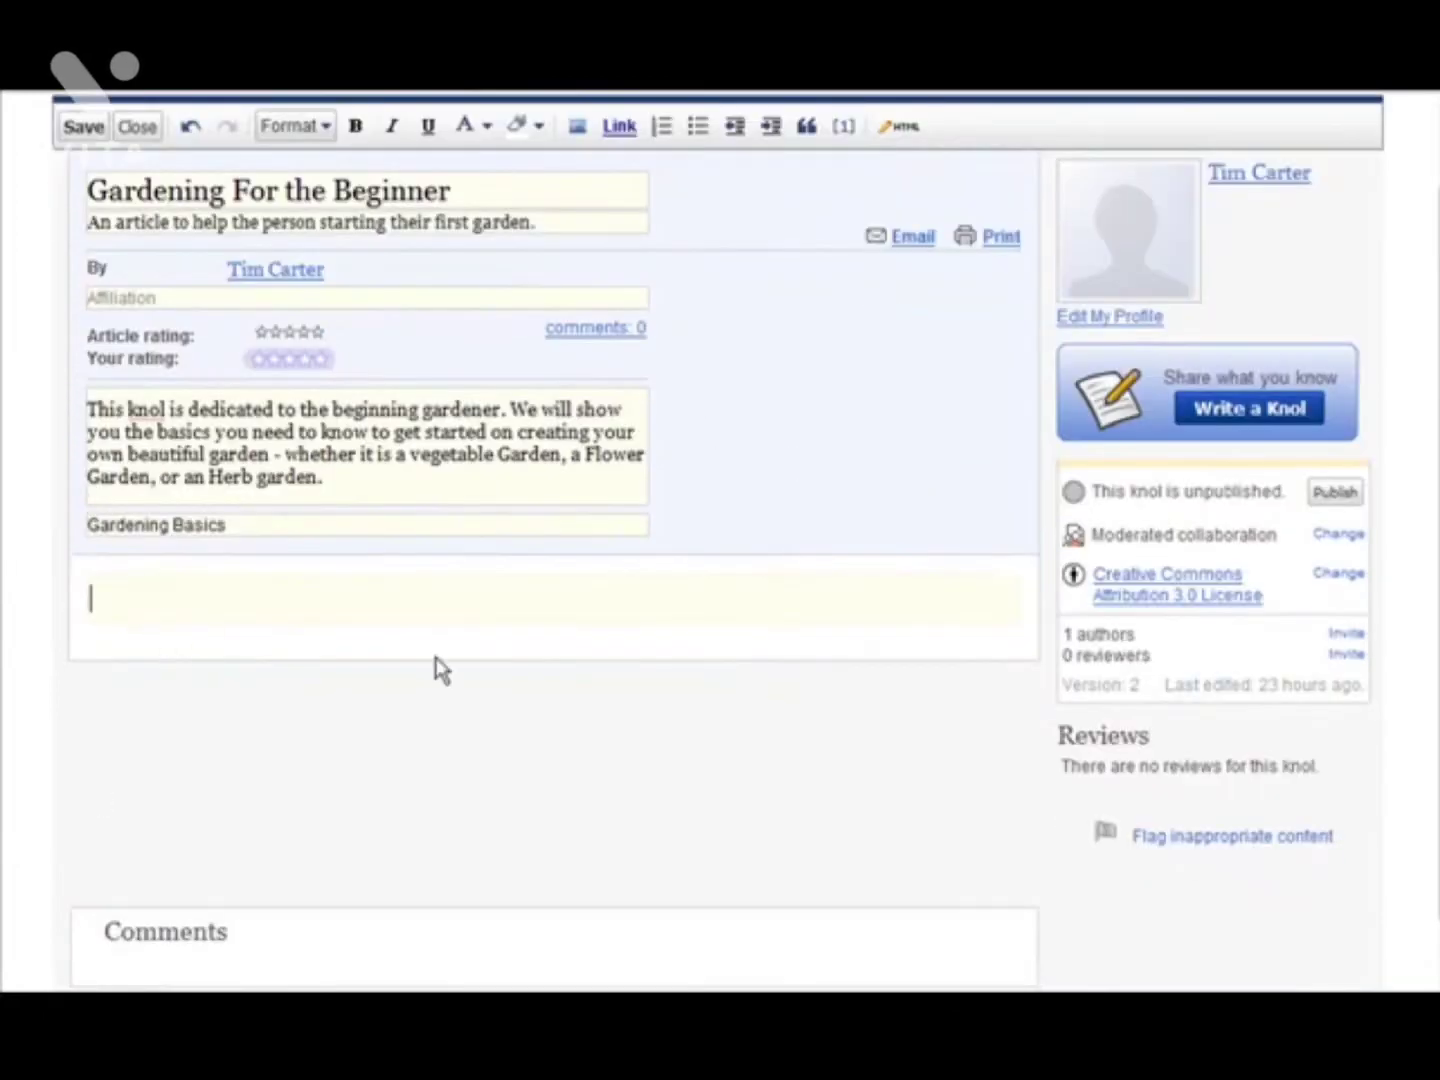
scroll(437, 677, "up", 2)
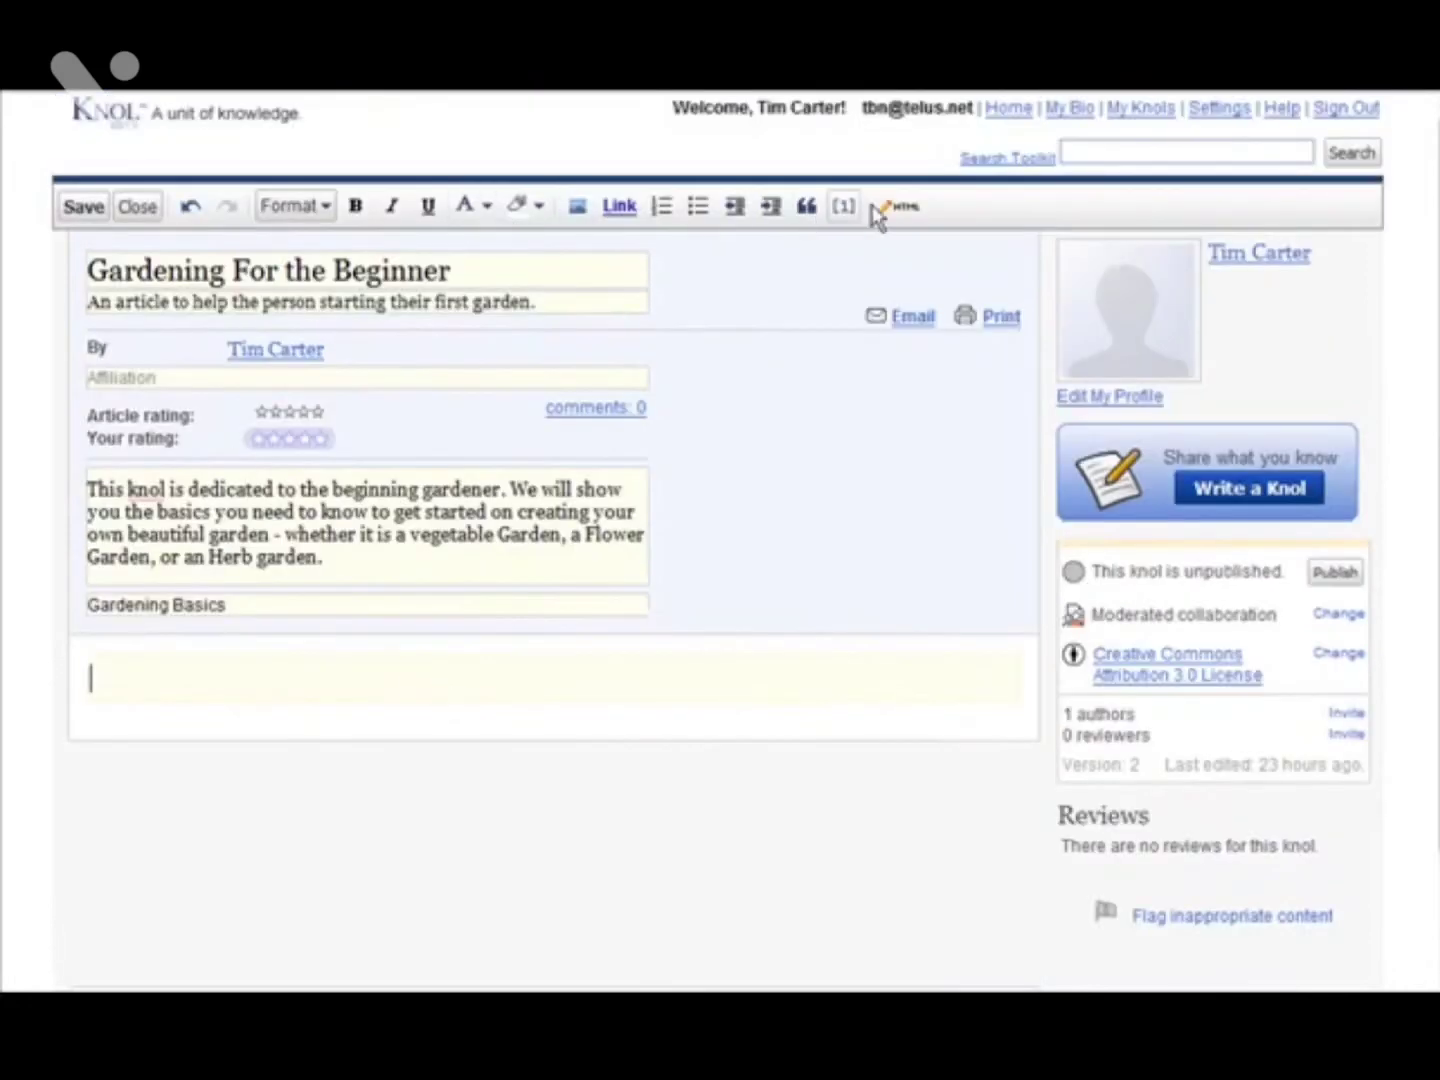
scroll(235, 739, "down", 3)
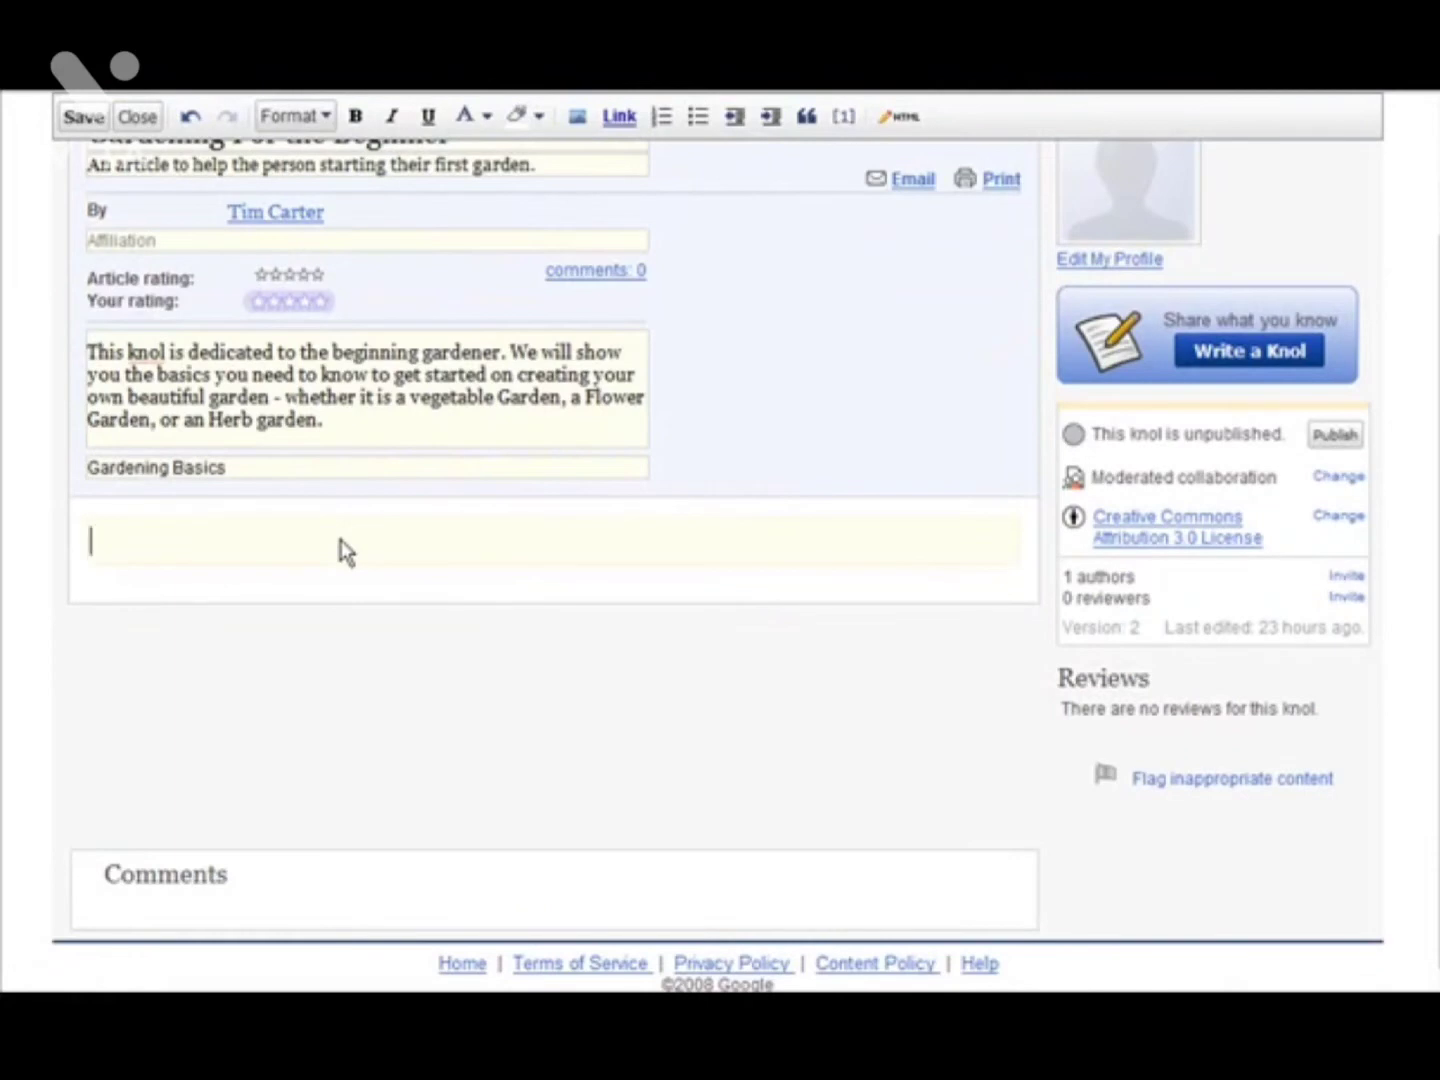
Switch to Microsoft Word and copy the entire text of My First Gardening Experience.rtf.
key("alt+Tab")
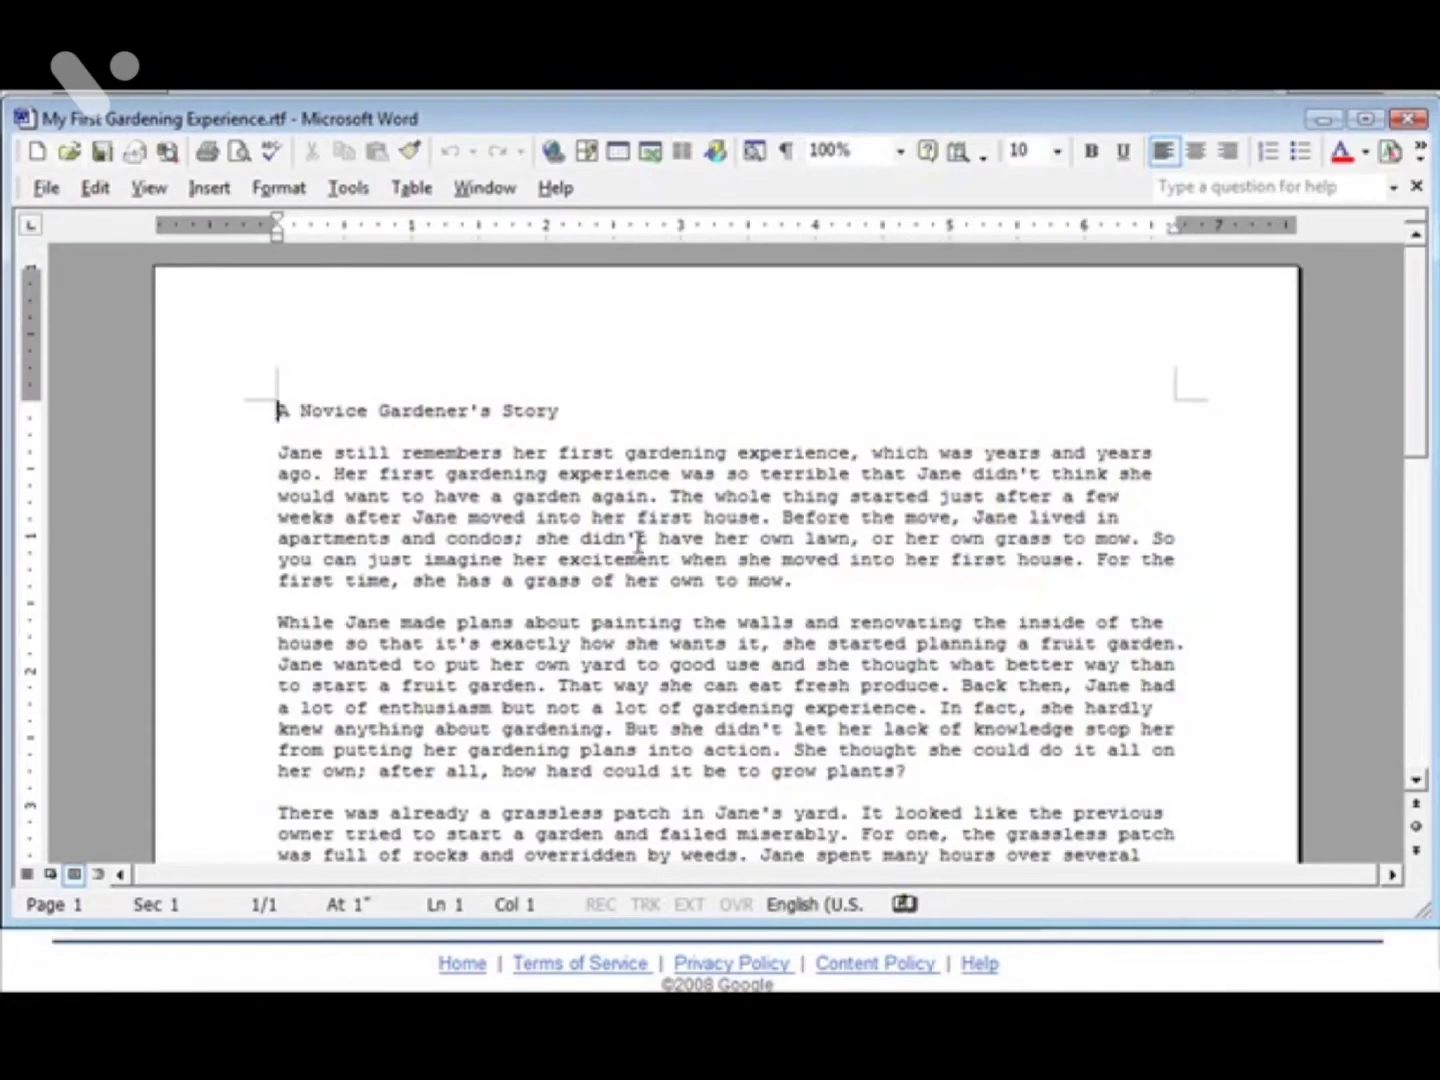
scroll(648, 466, "down", 12)
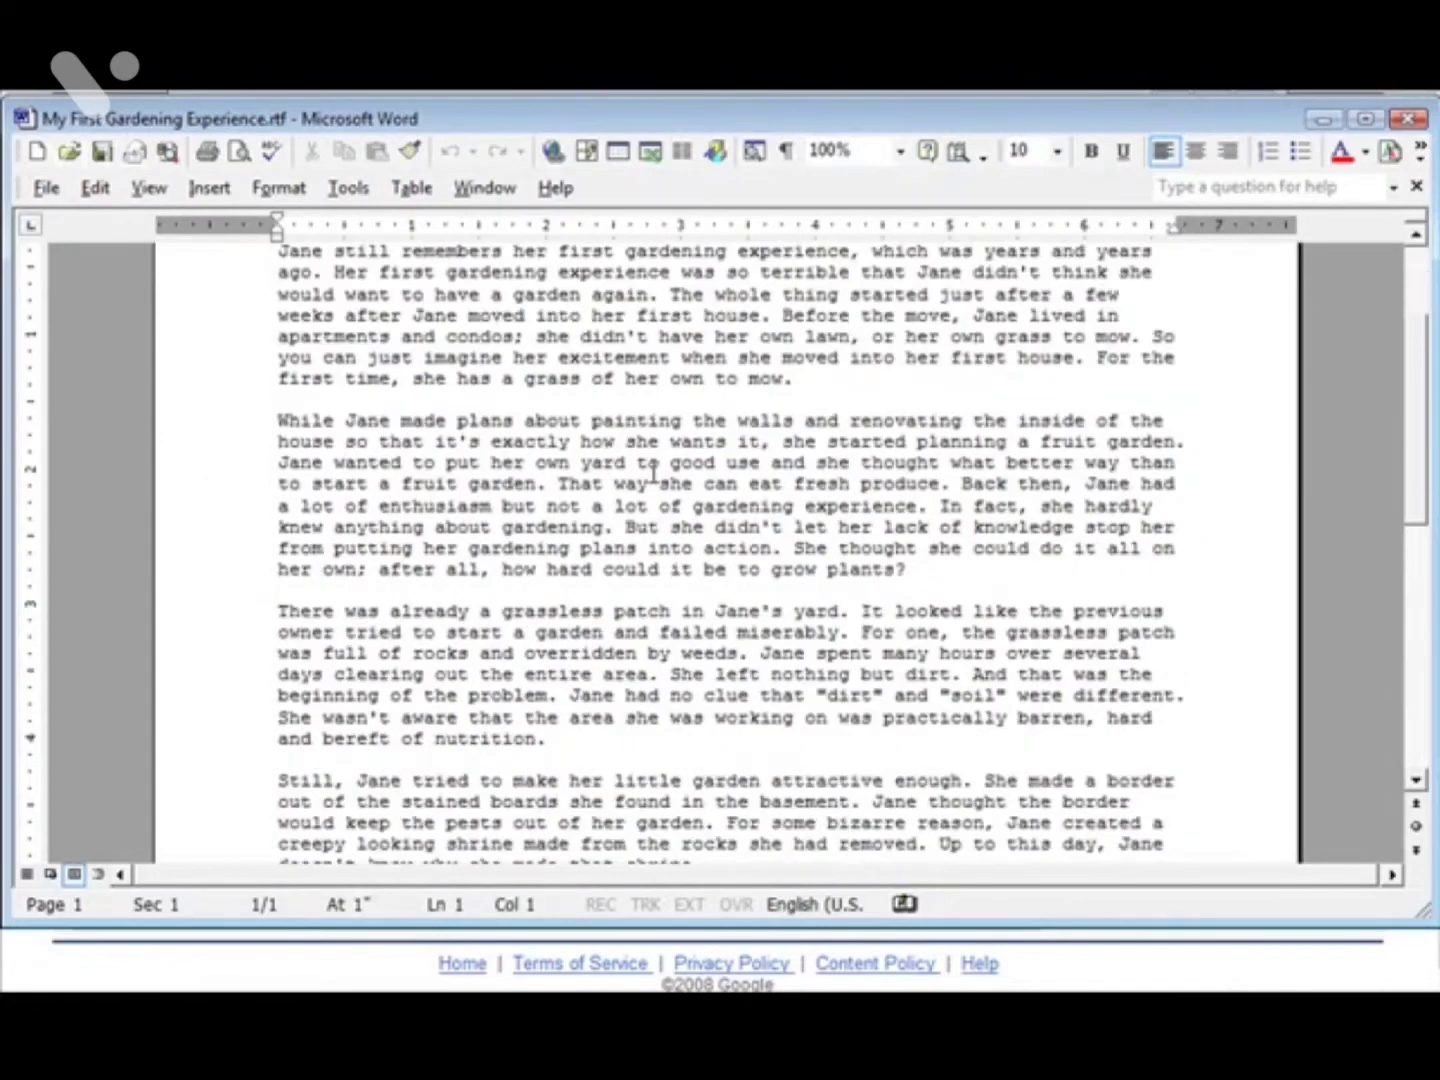
scroll(648, 465, "down", 3)
scroll(644, 471, "up", 14)
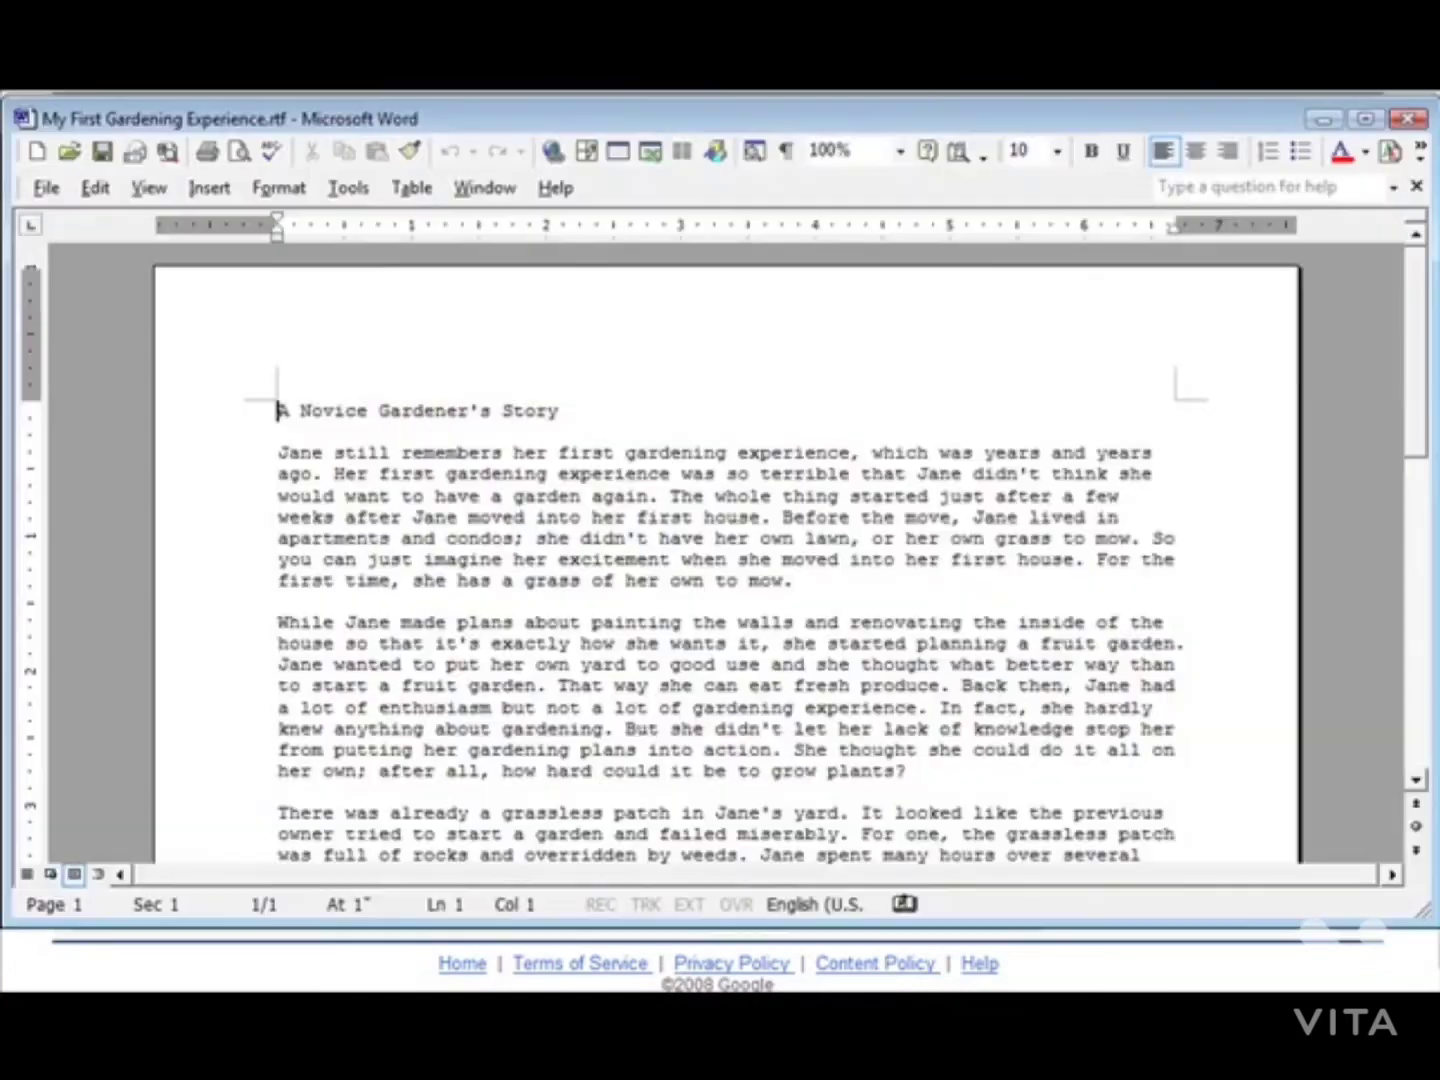
left_click_drag(275, 410, 1051, 736)
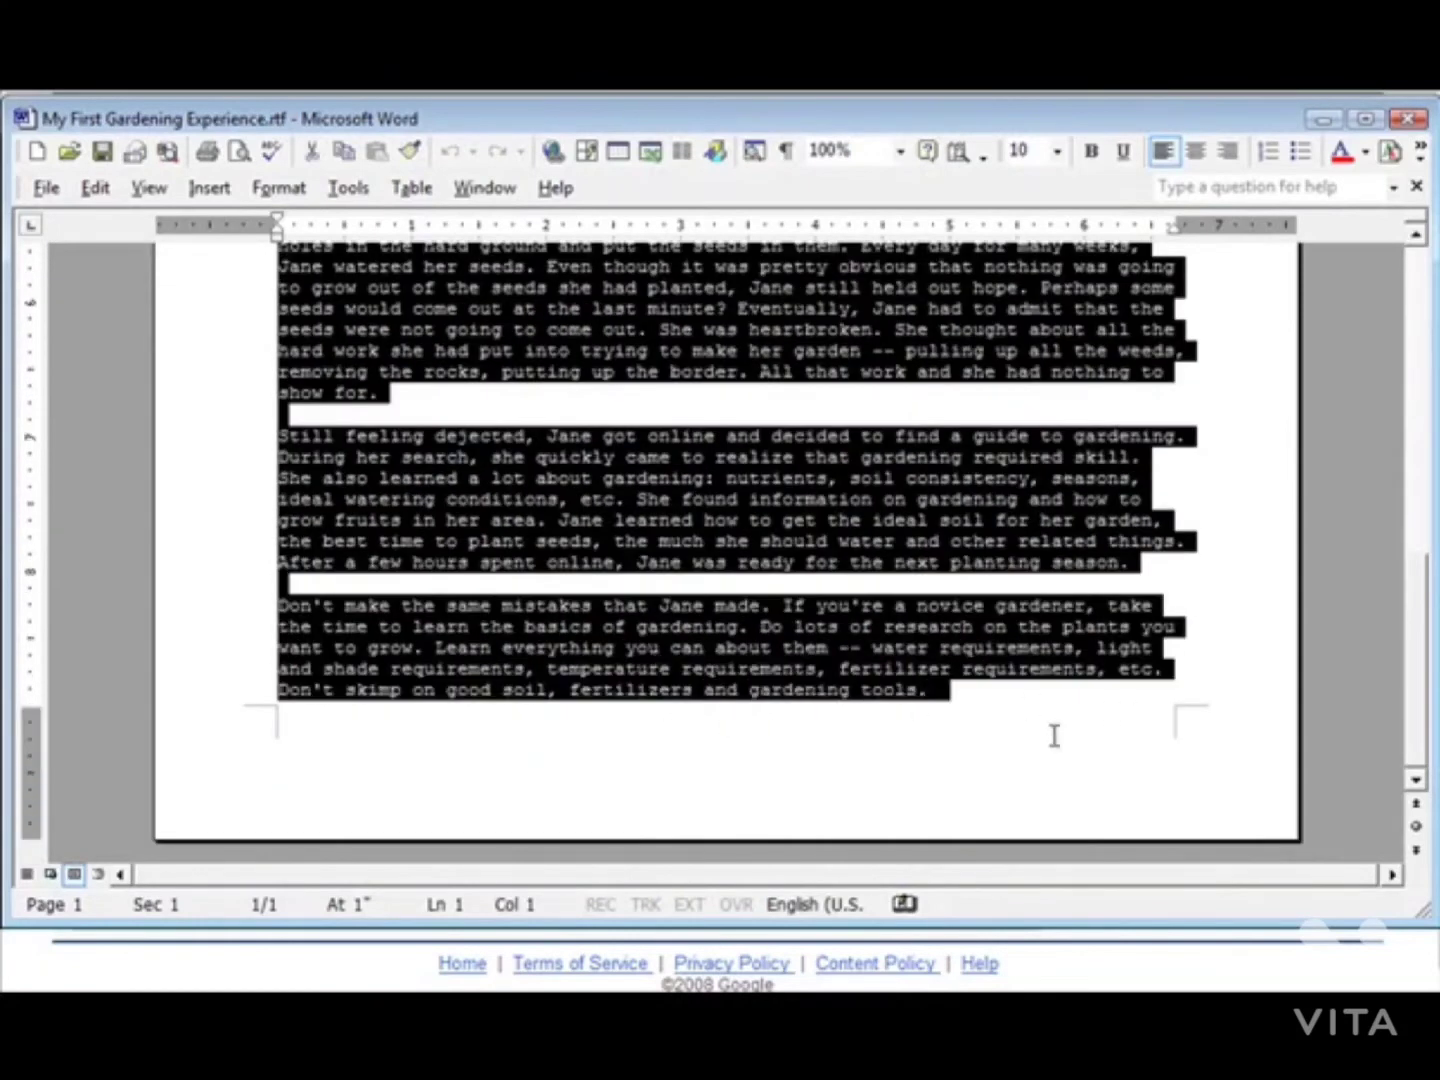
right_click(651, 635)
left_click(735, 686)
Return to the knol editor and paste the copied gardening story into the article body.
left_click(1321, 119)
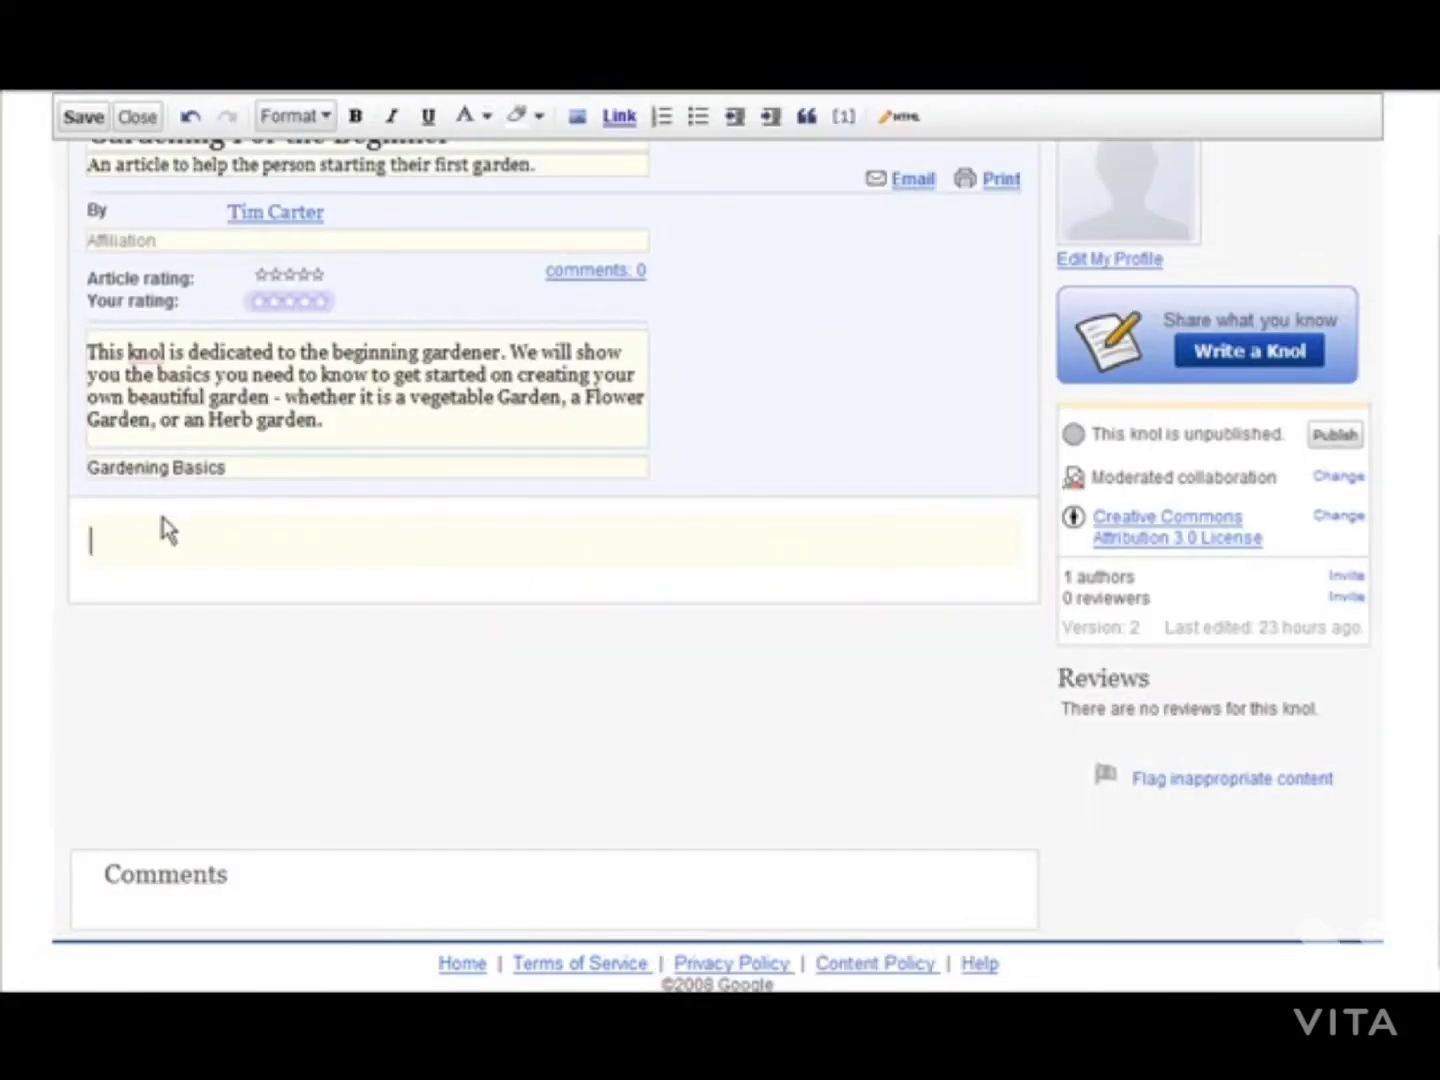
key("ctrl+v")
scroll(738, 545, "down", 7)
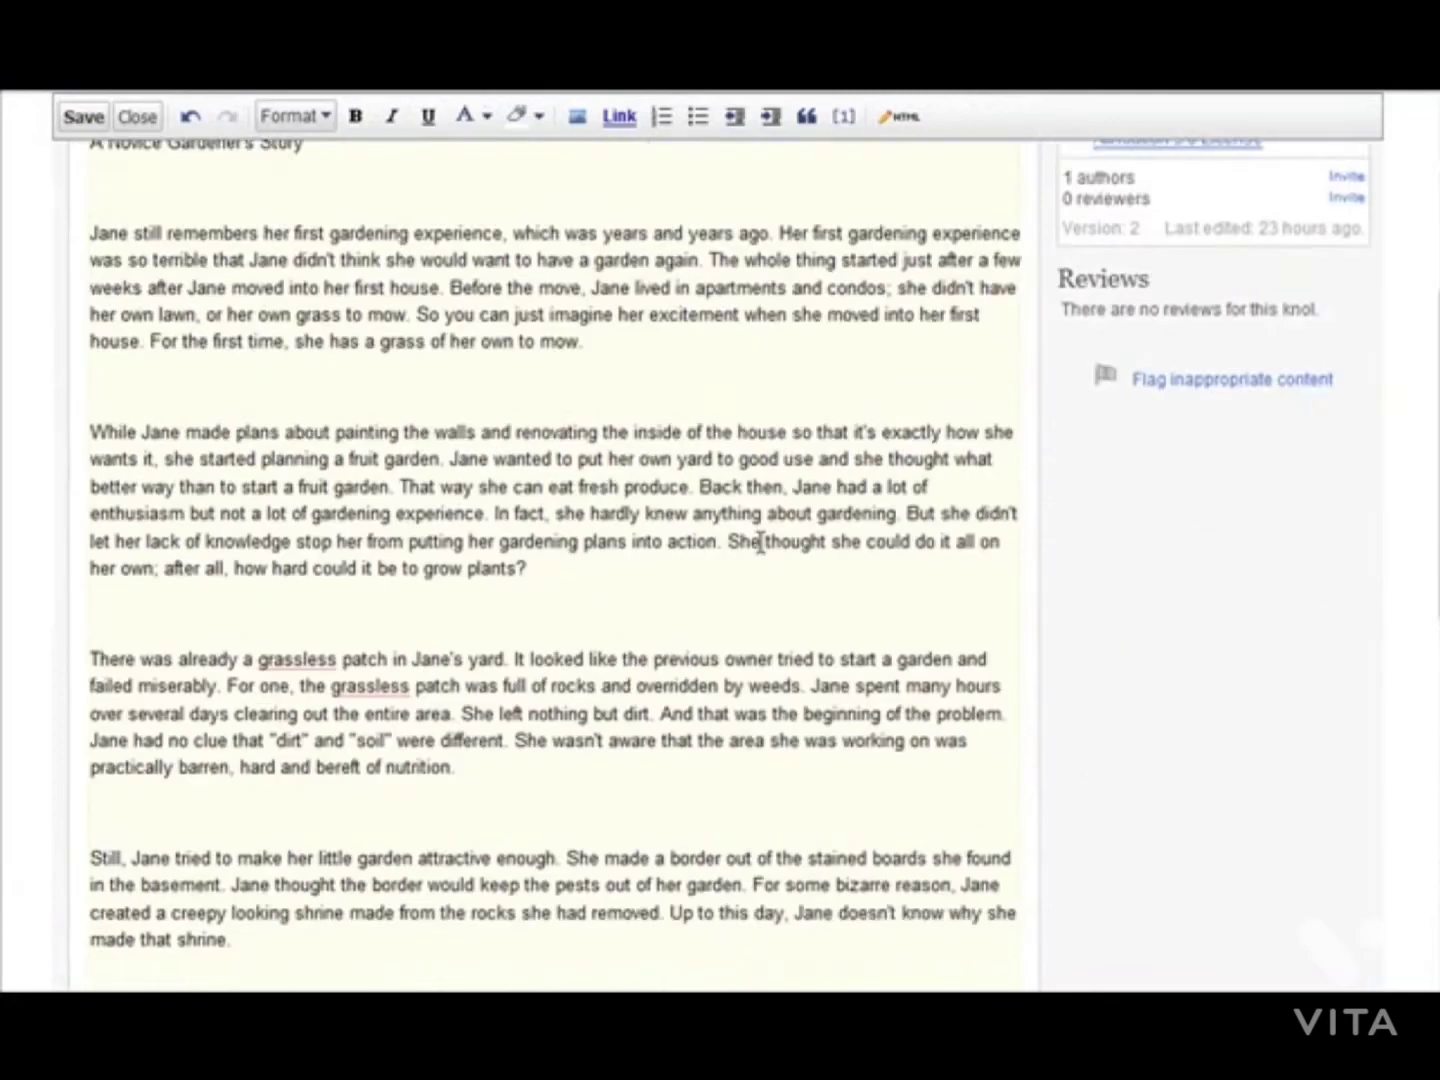
scroll(750, 575, "up", 3)
scroll(727, 594, "up", 5)
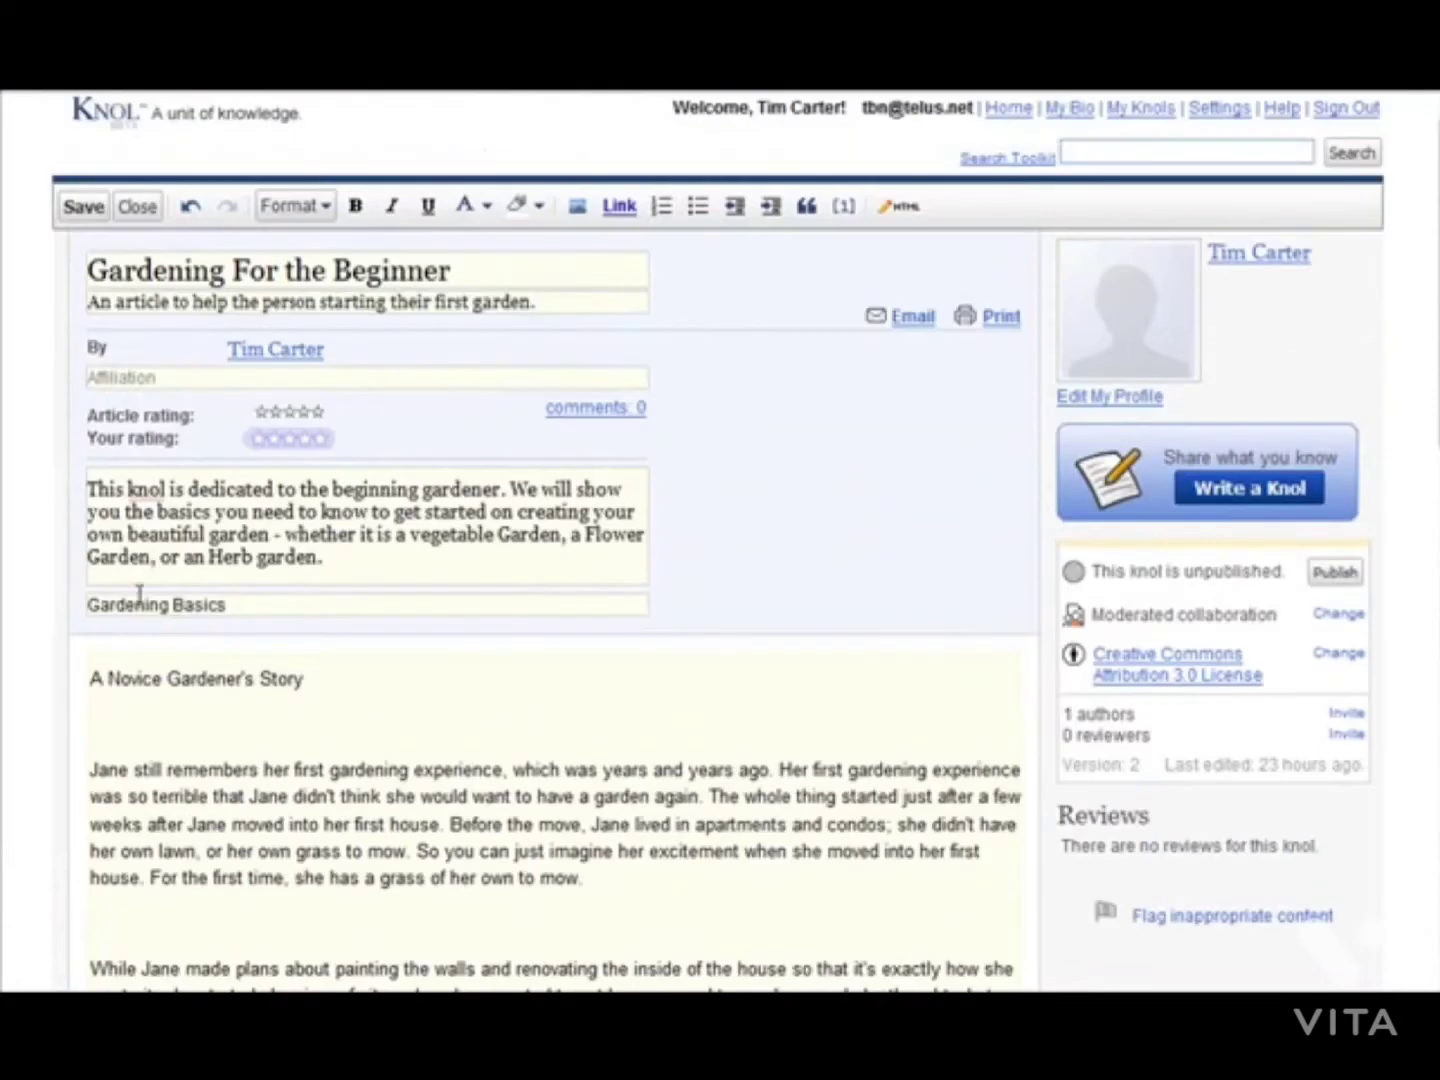
Make the line "A Novice Gardener's Story" at the start of the article body bold.
left_click_drag(94, 678, 307, 680)
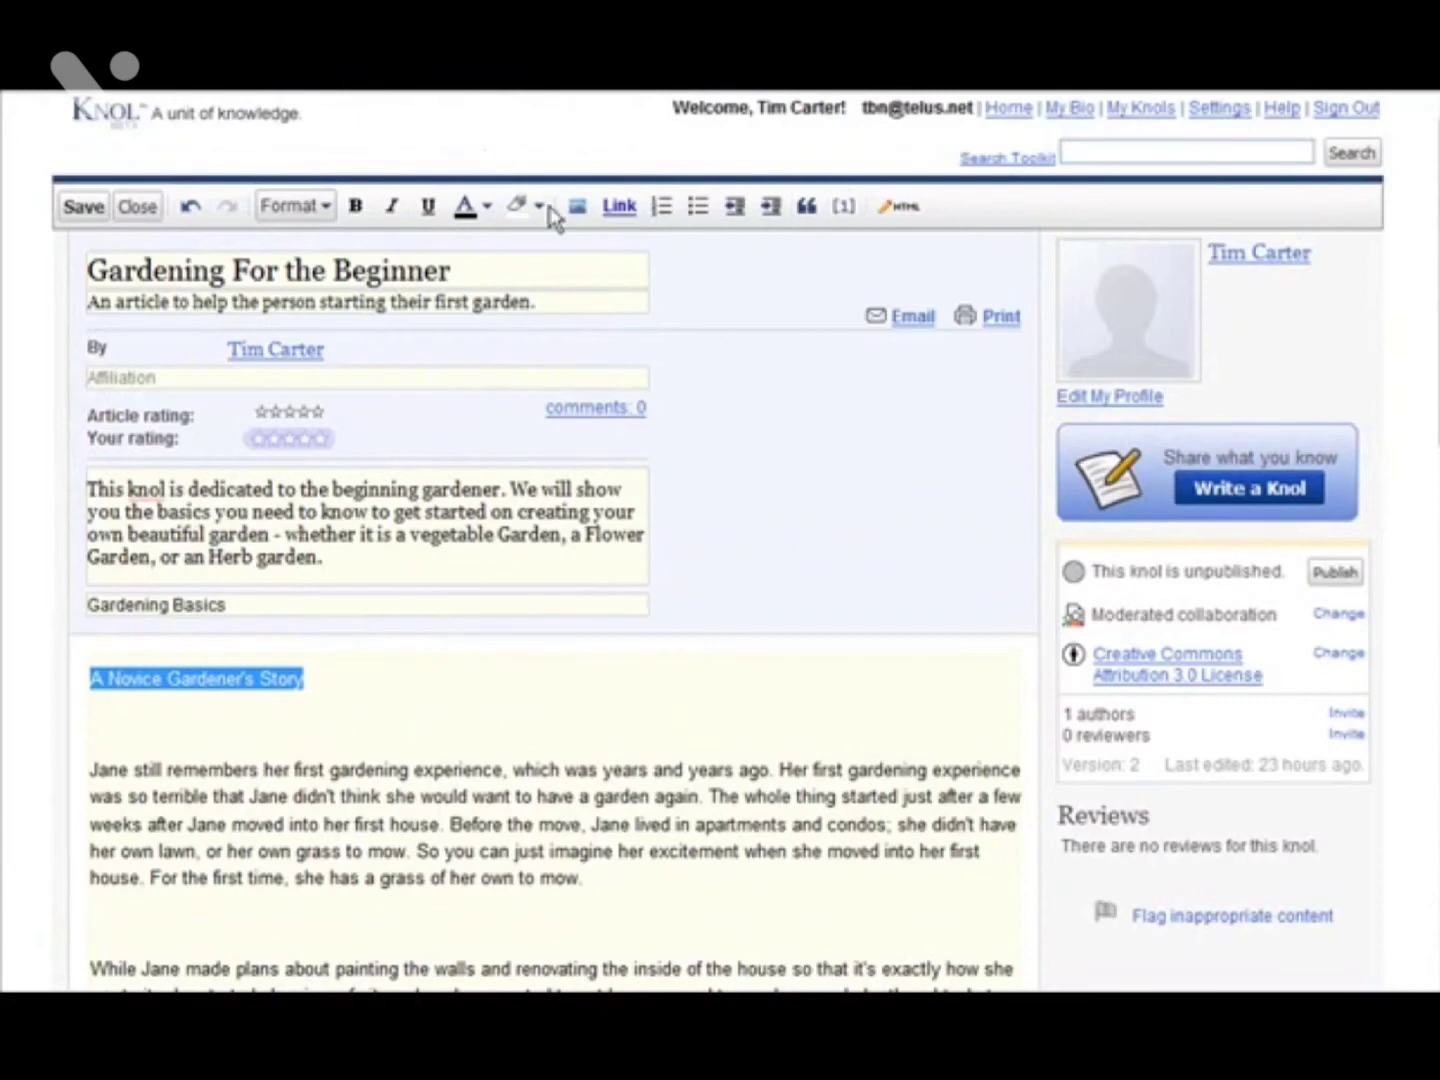
left_click(361, 207)
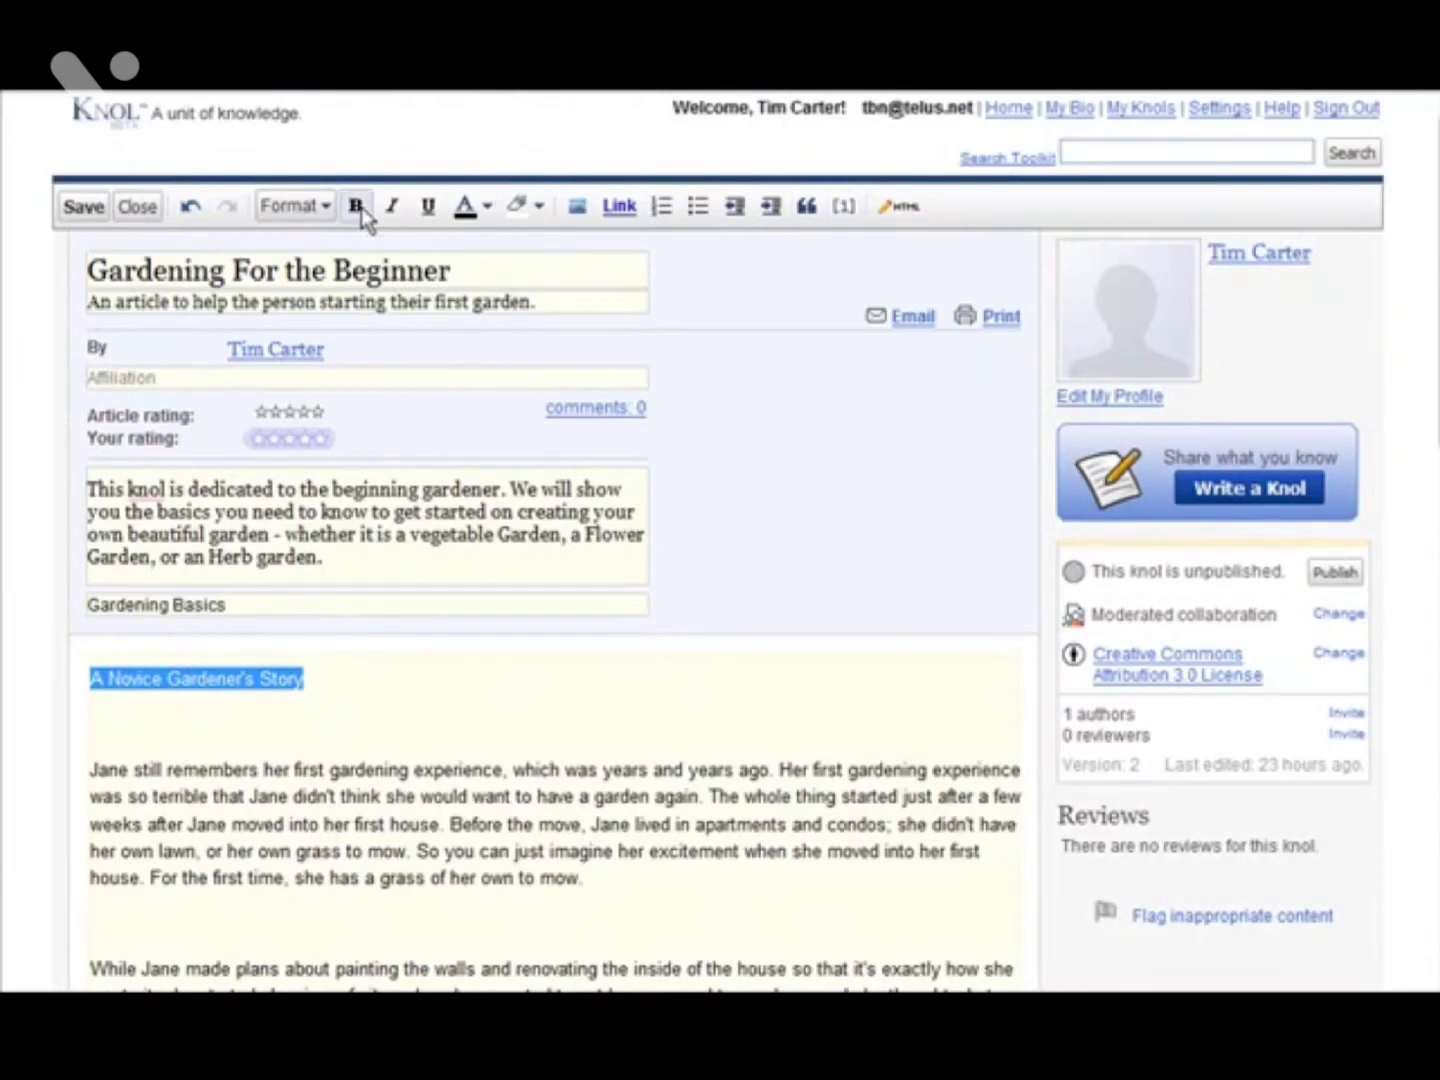
left_click(376, 680)
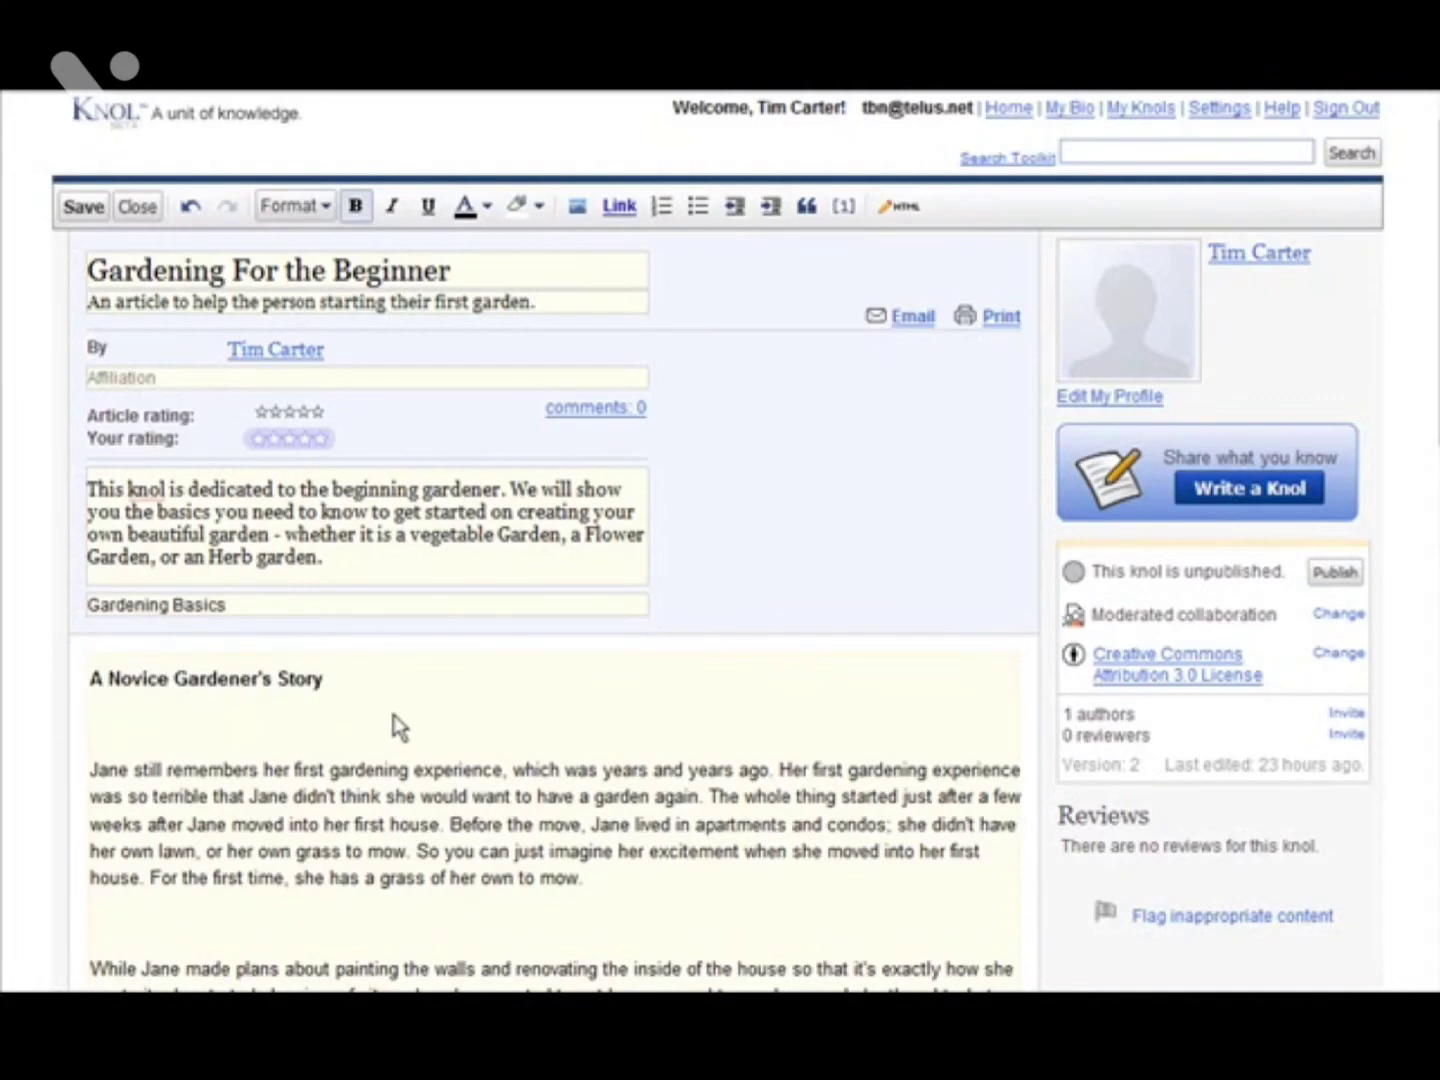
Apply the Heading (H2) style to the line "A Novice Gardener's Story".
scroll(391, 720, "down", 2)
scroll(425, 728, "up", 2)
scroll(627, 701, "down", 3)
scroll(631, 695, "up", 3)
left_click(325, 211)
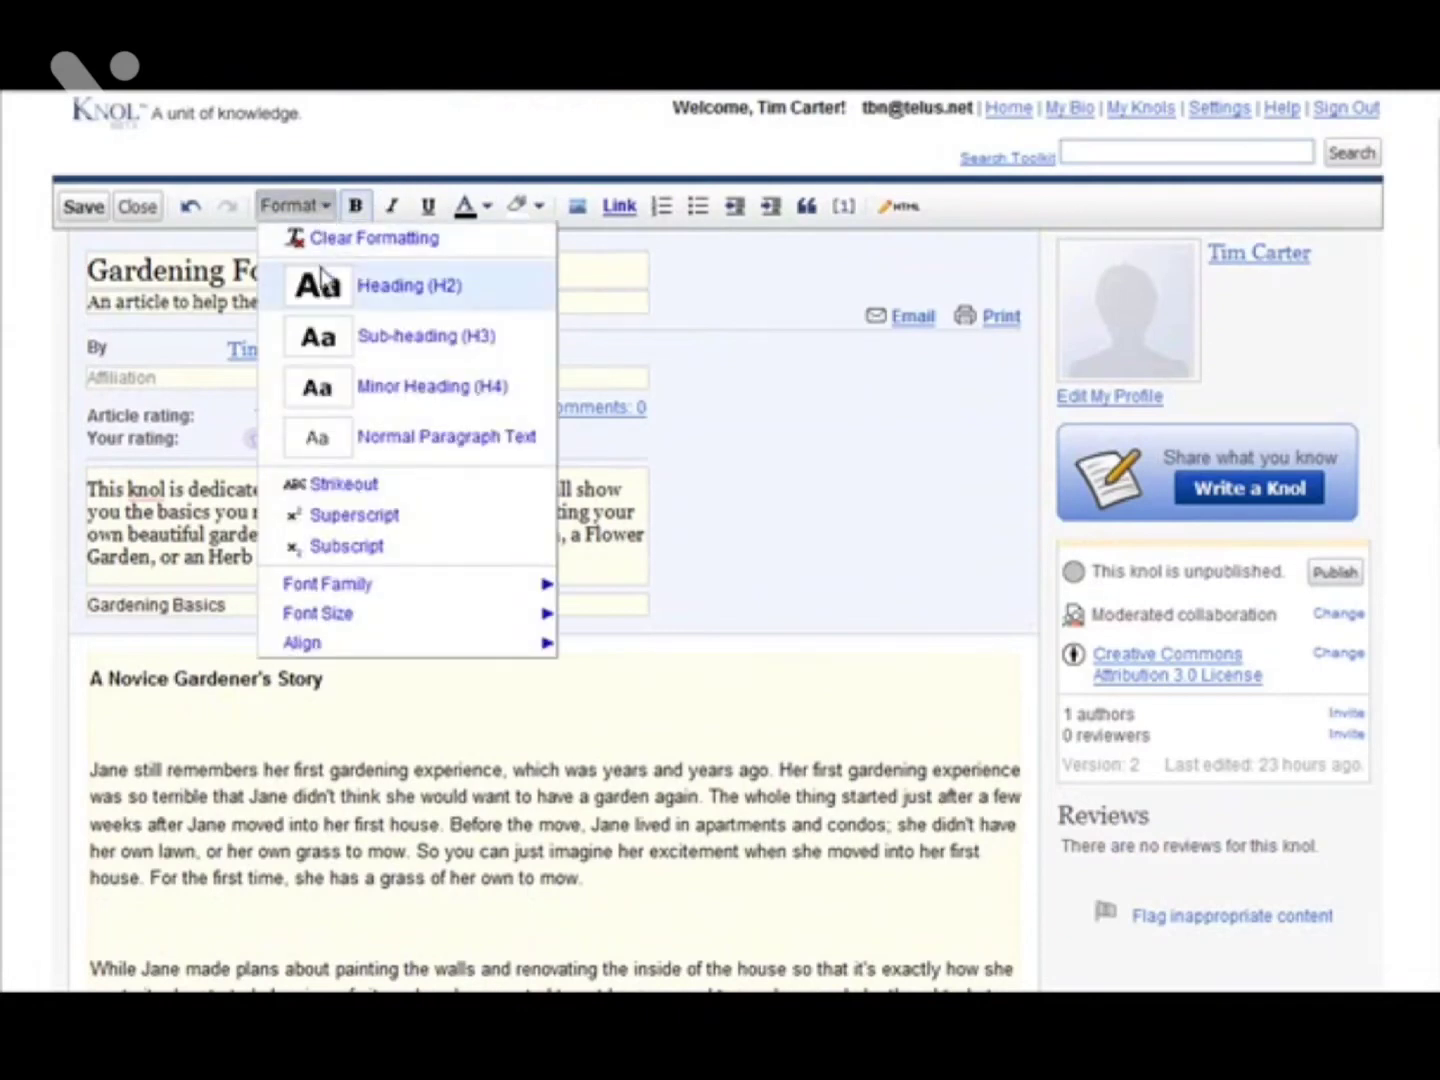
left_click(456, 292)
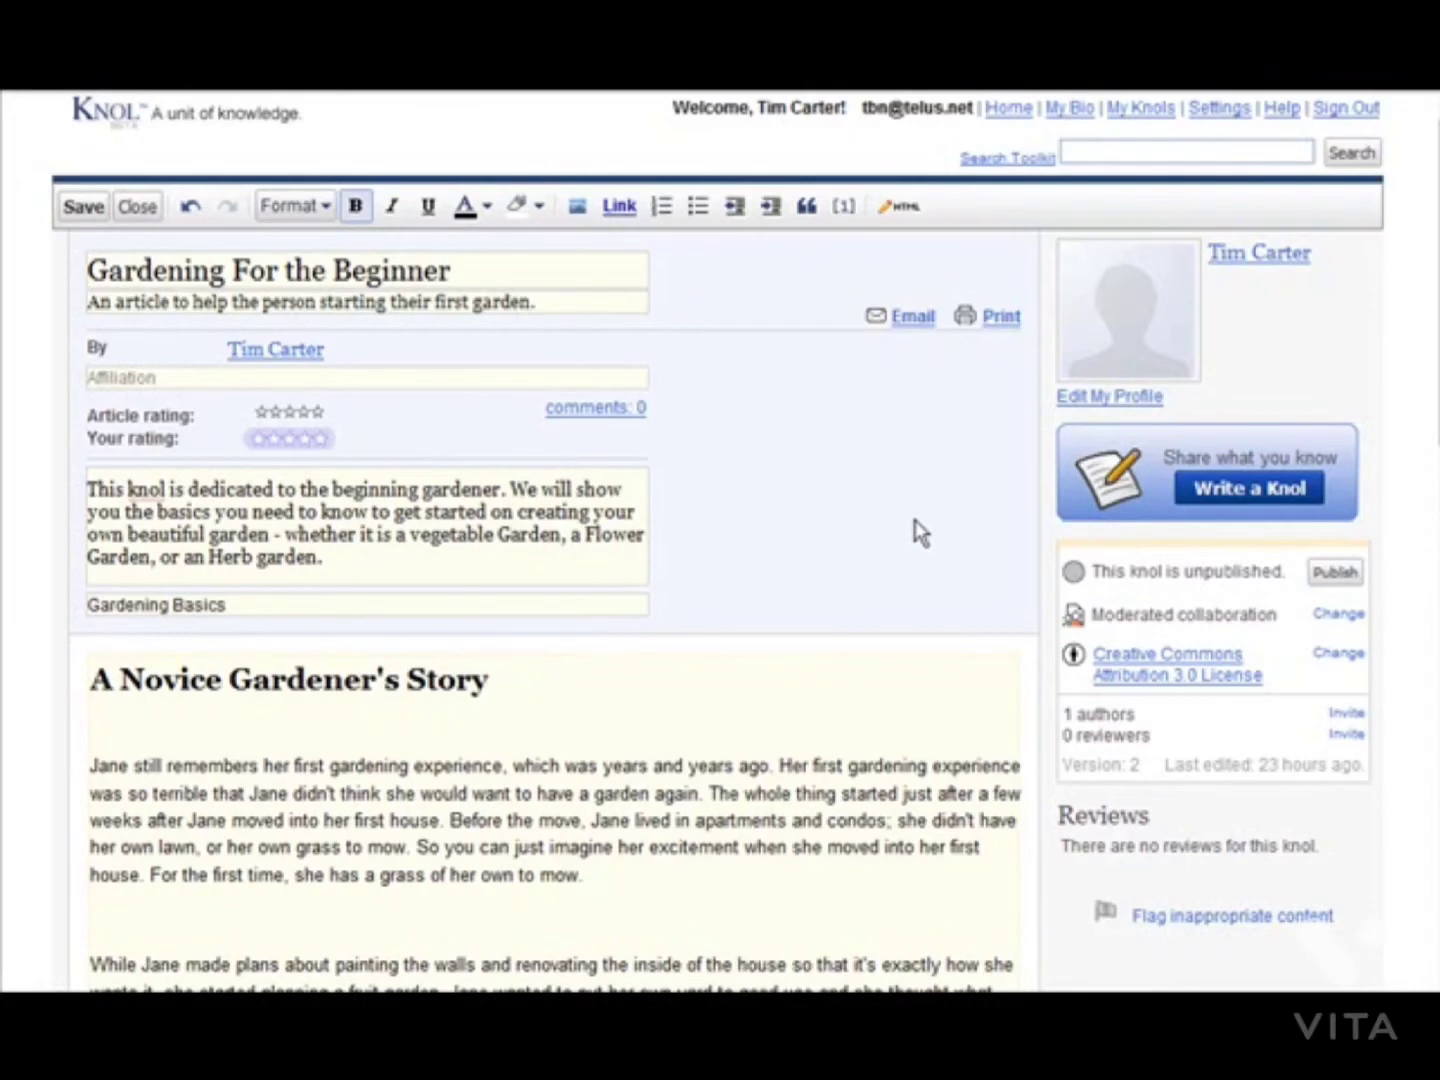
scroll(920, 534, "down", 4)
scroll(922, 530, "down", 3)
scroll(339, 634, "down", 5)
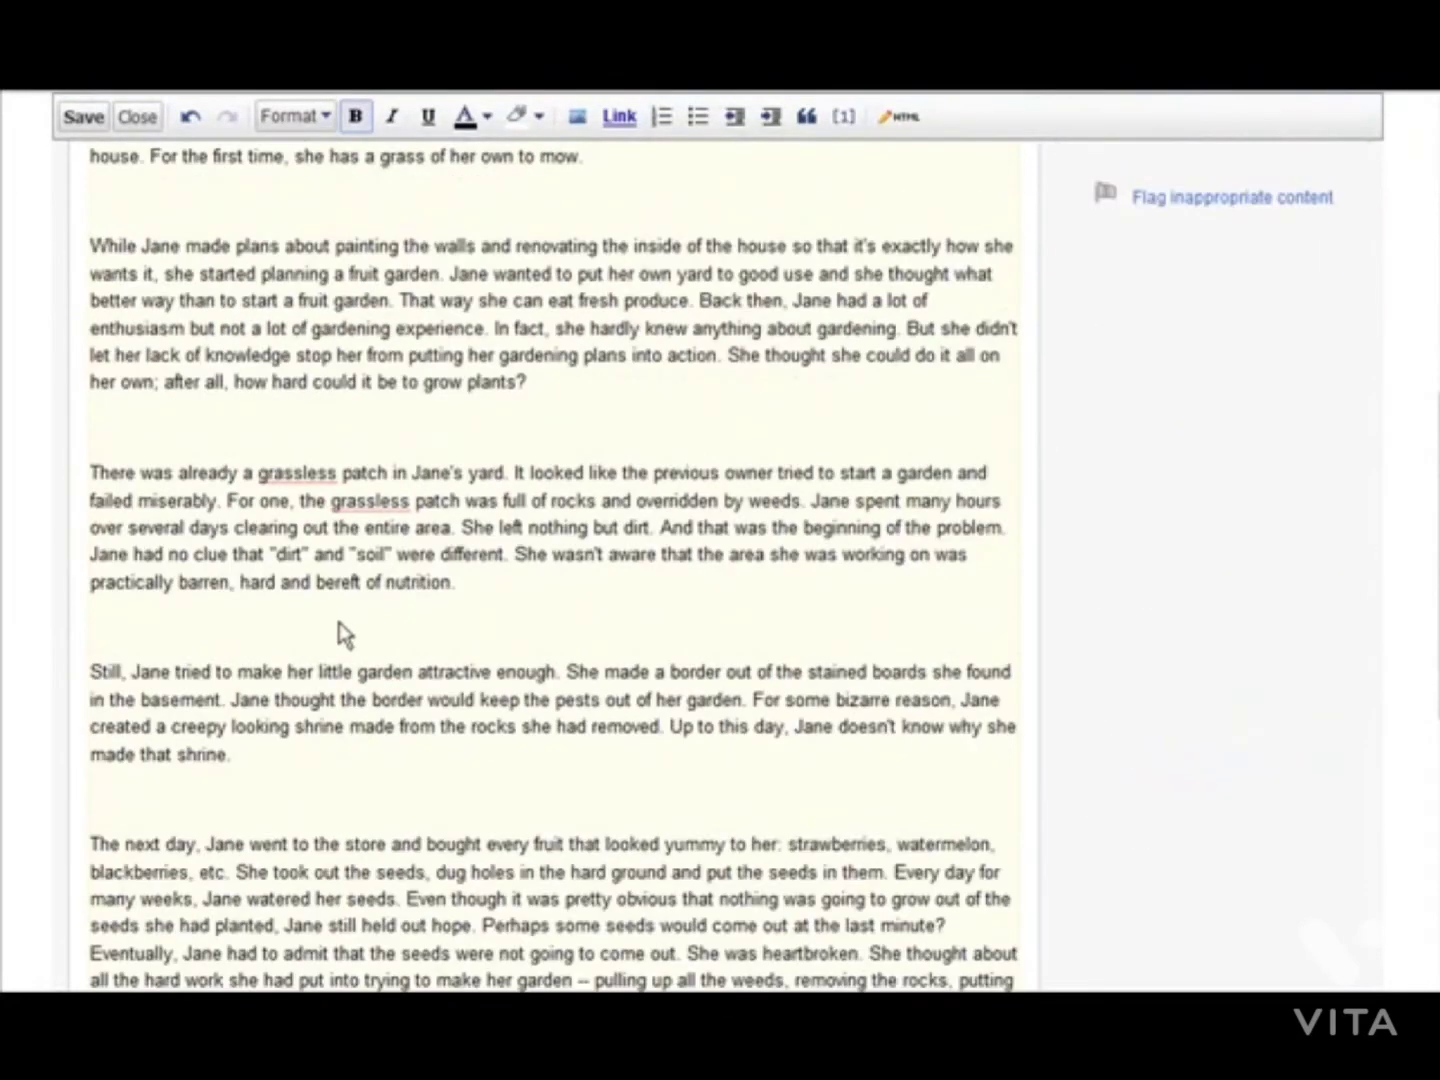
scroll(357, 624, "down", 1)
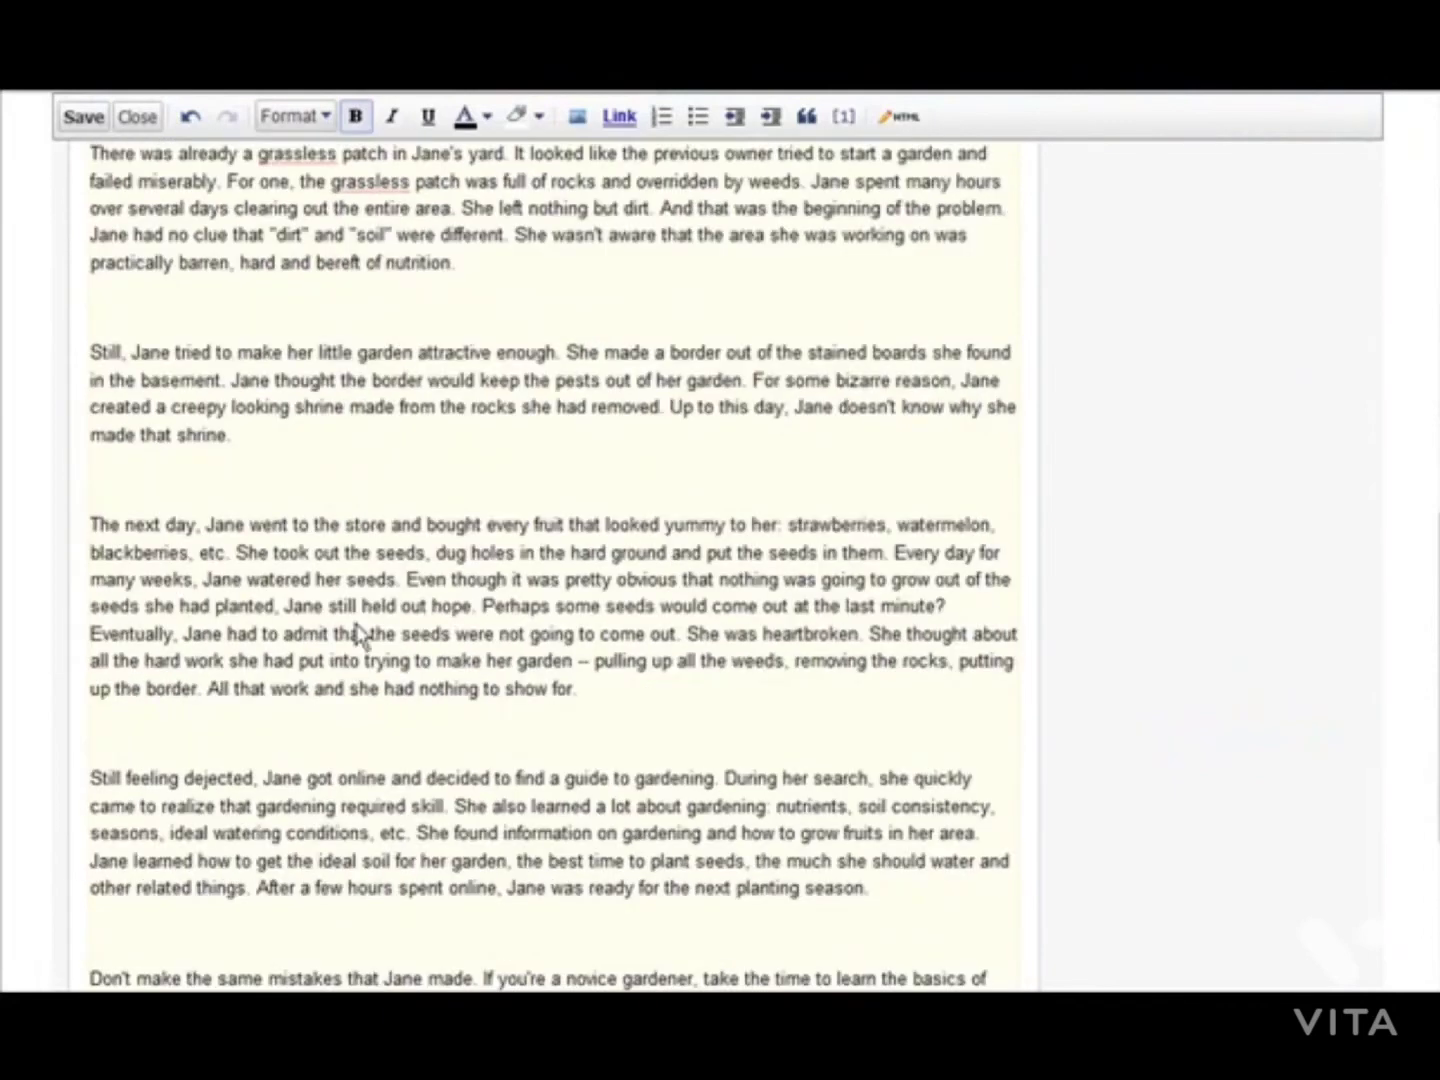
Insert the line "The Next Day" above the paragraph beginning "The next day, Jane went to the store" and style it as Sub-heading (H3).
left_click(110, 499)
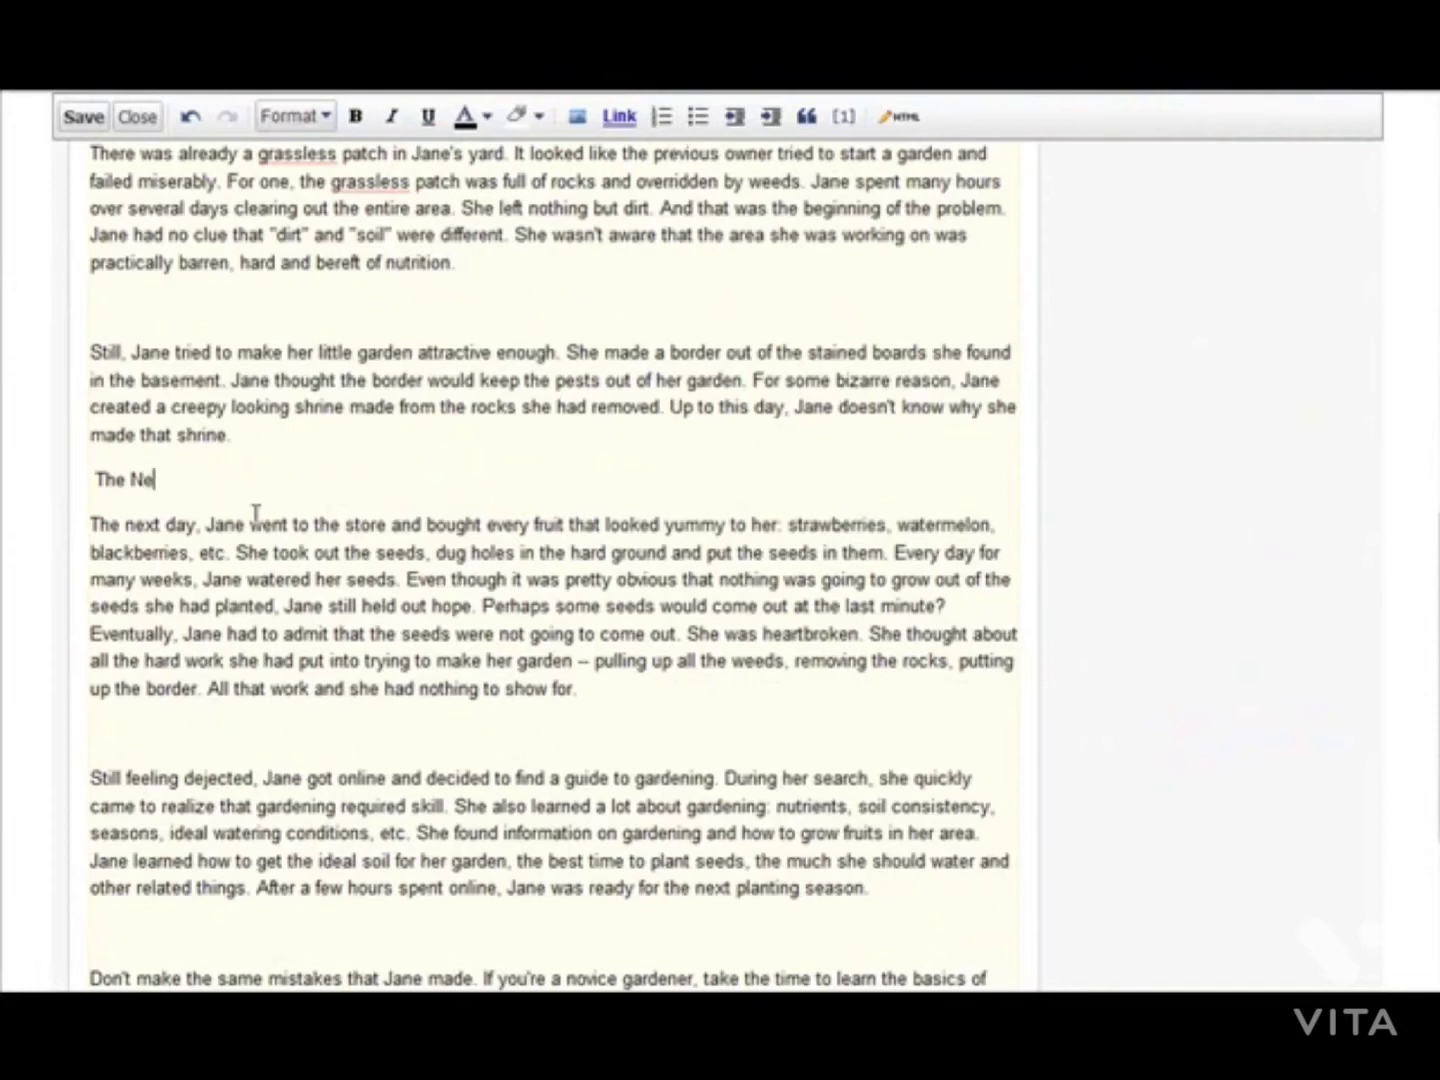
type("The Next Da")
left_click_drag(95, 481, 210, 487)
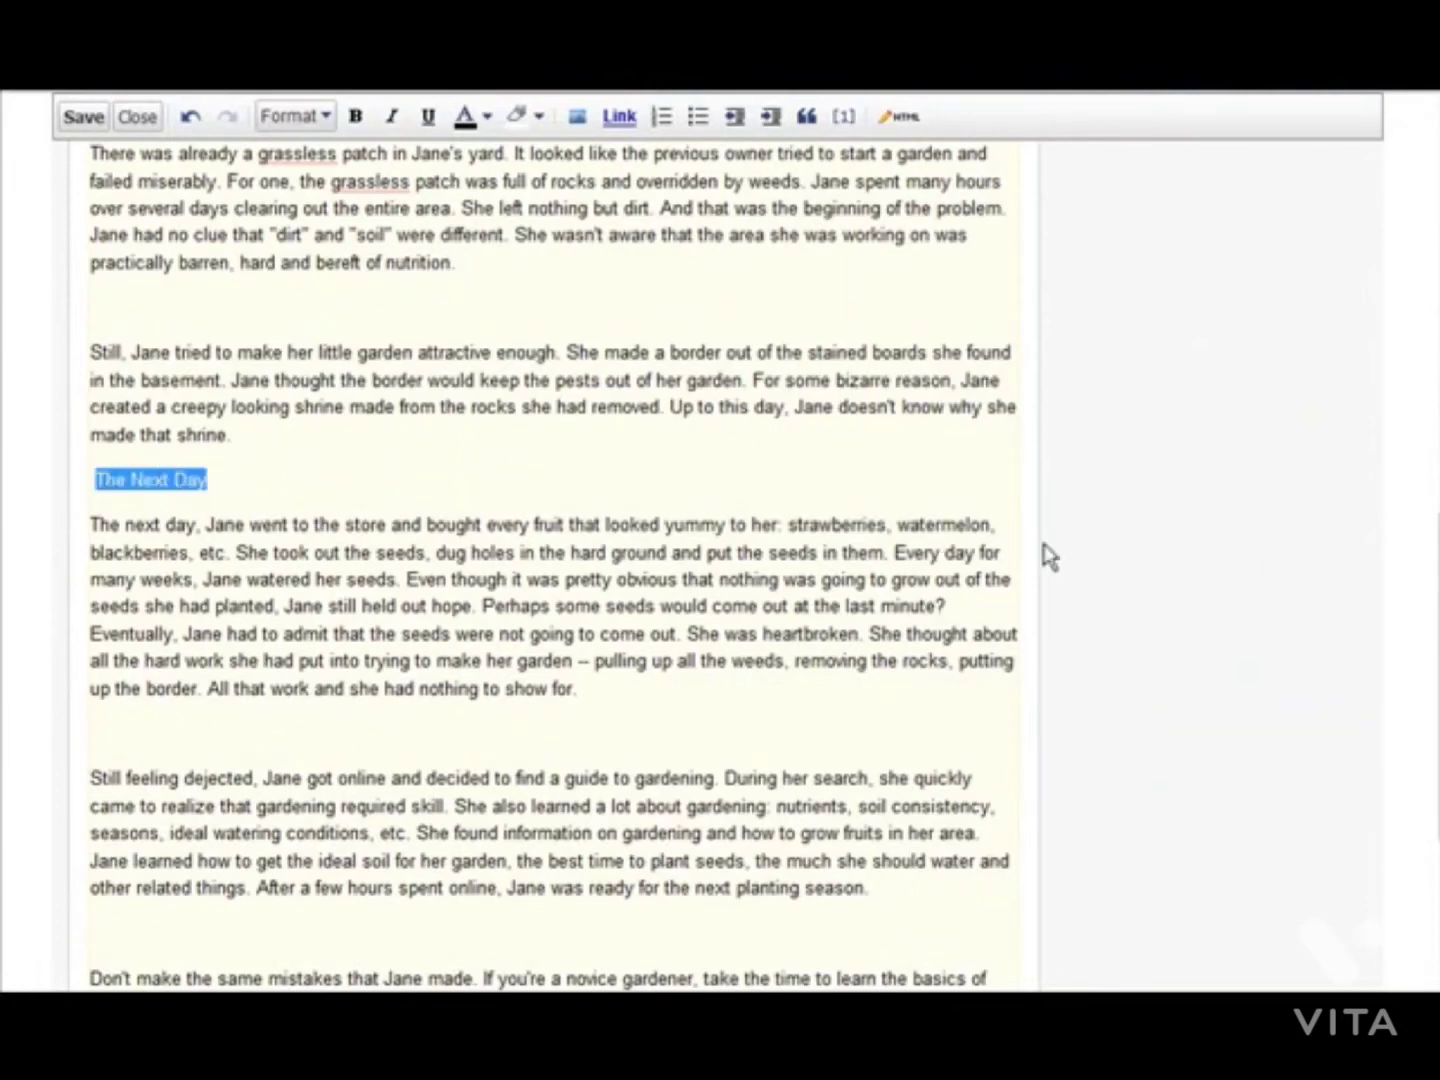
scroll(1146, 552, "up", 10)
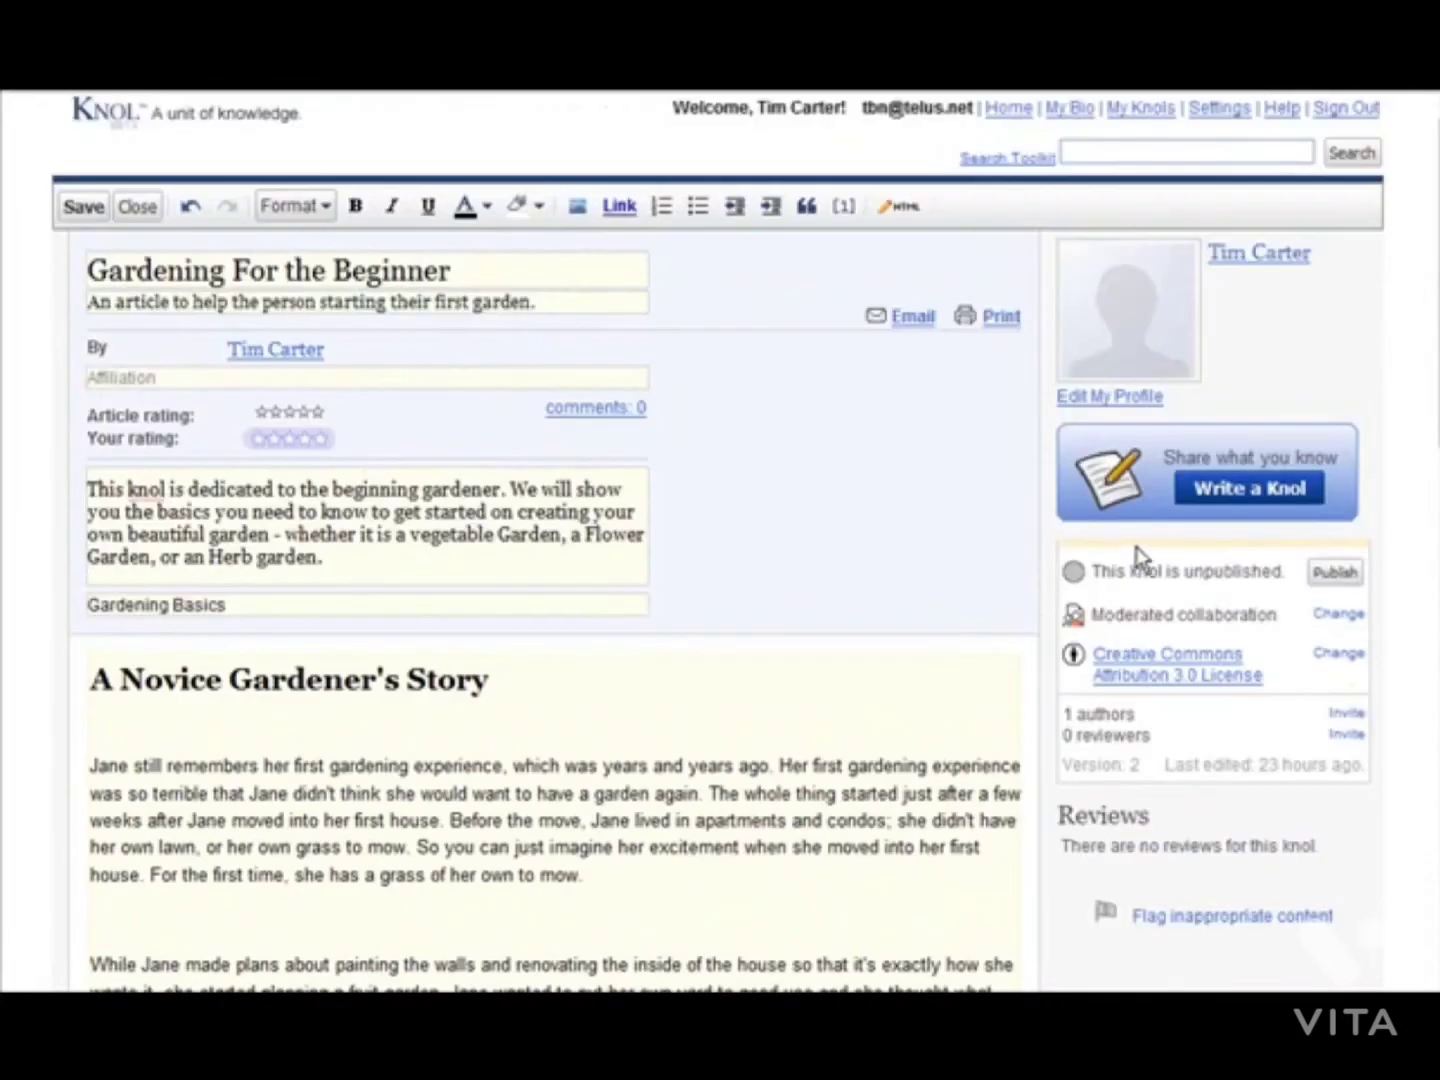
left_click(295, 206)
left_click(325, 208)
left_click(330, 208)
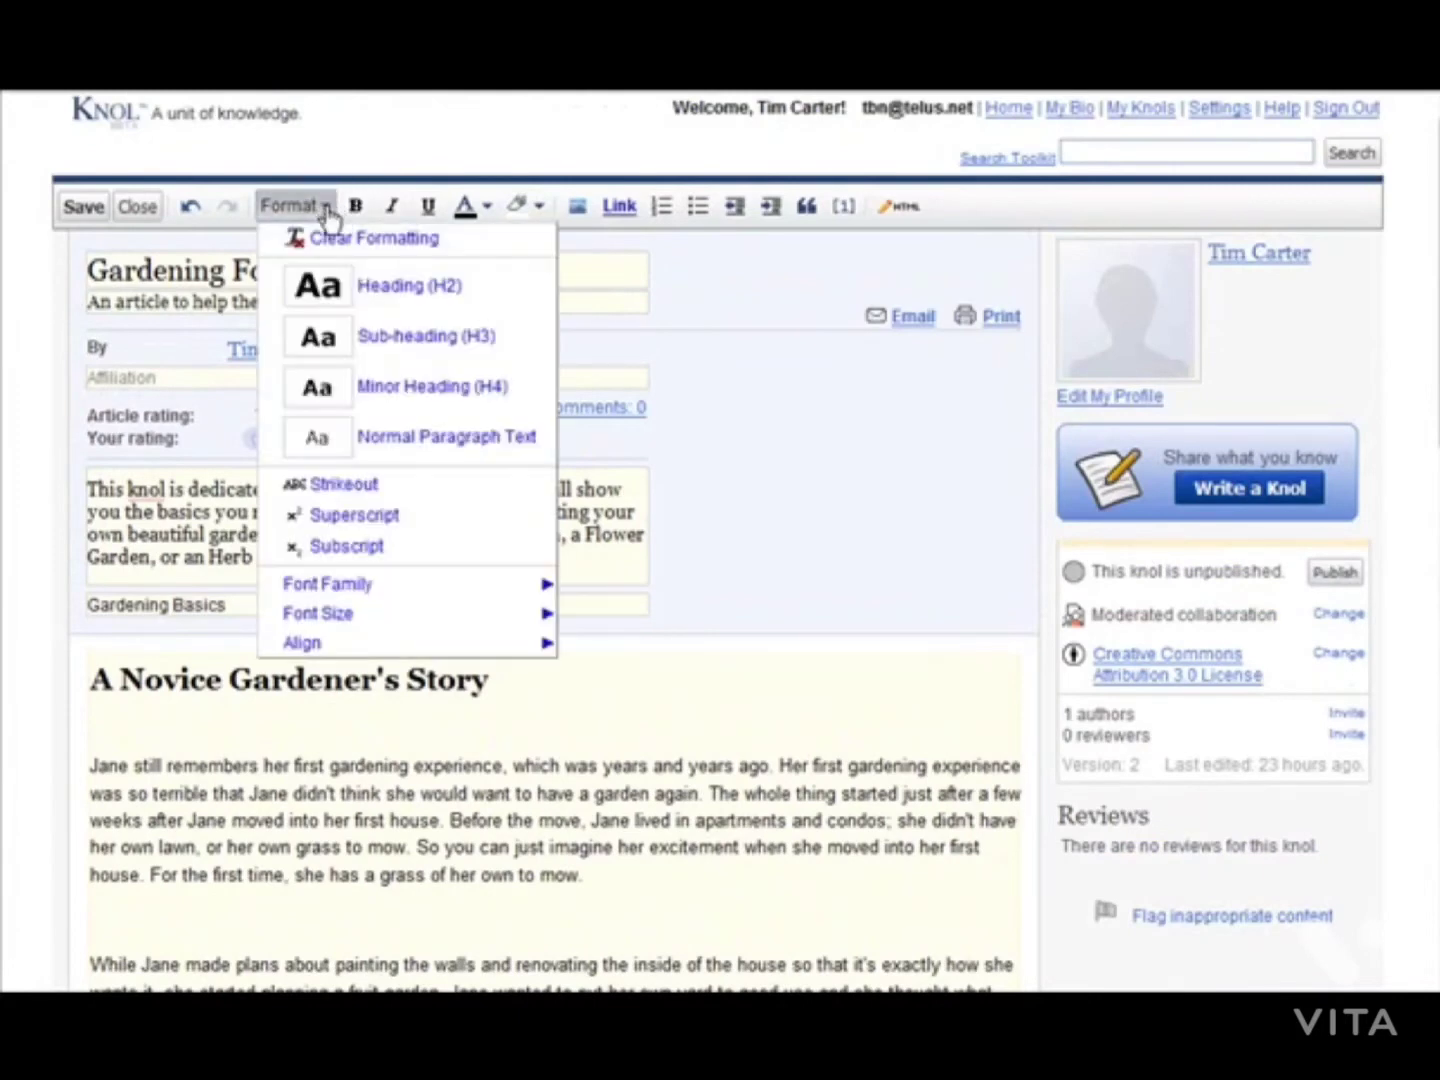
left_click(375, 337)
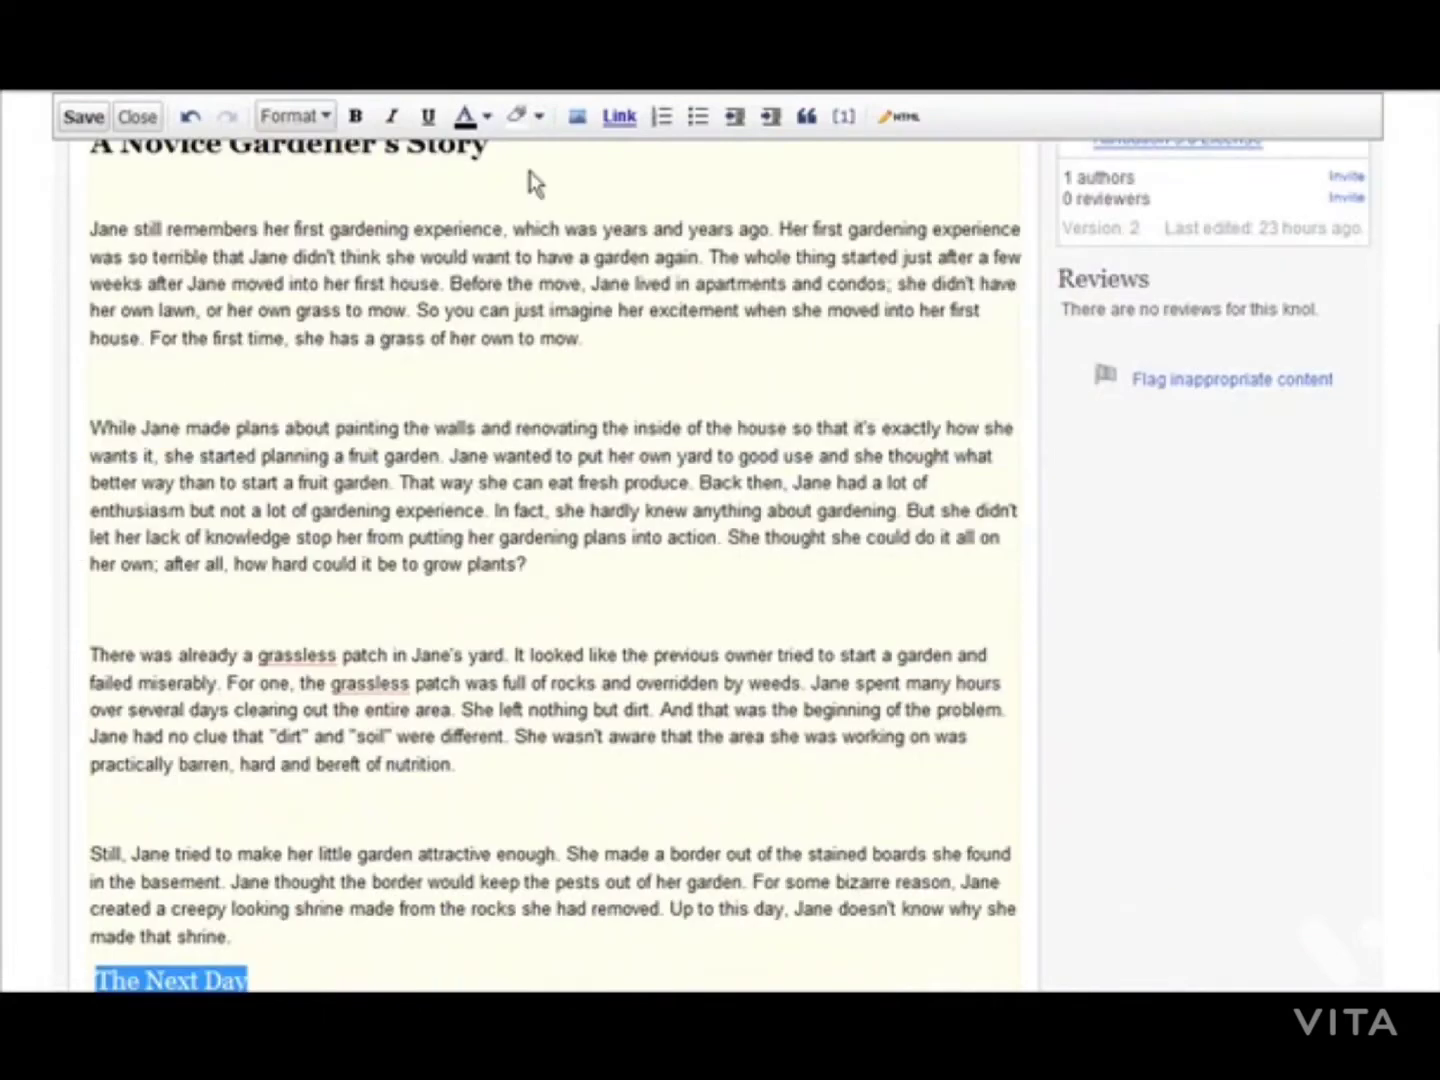
scroll(334, 601, "down", 6)
left_click(330, 665)
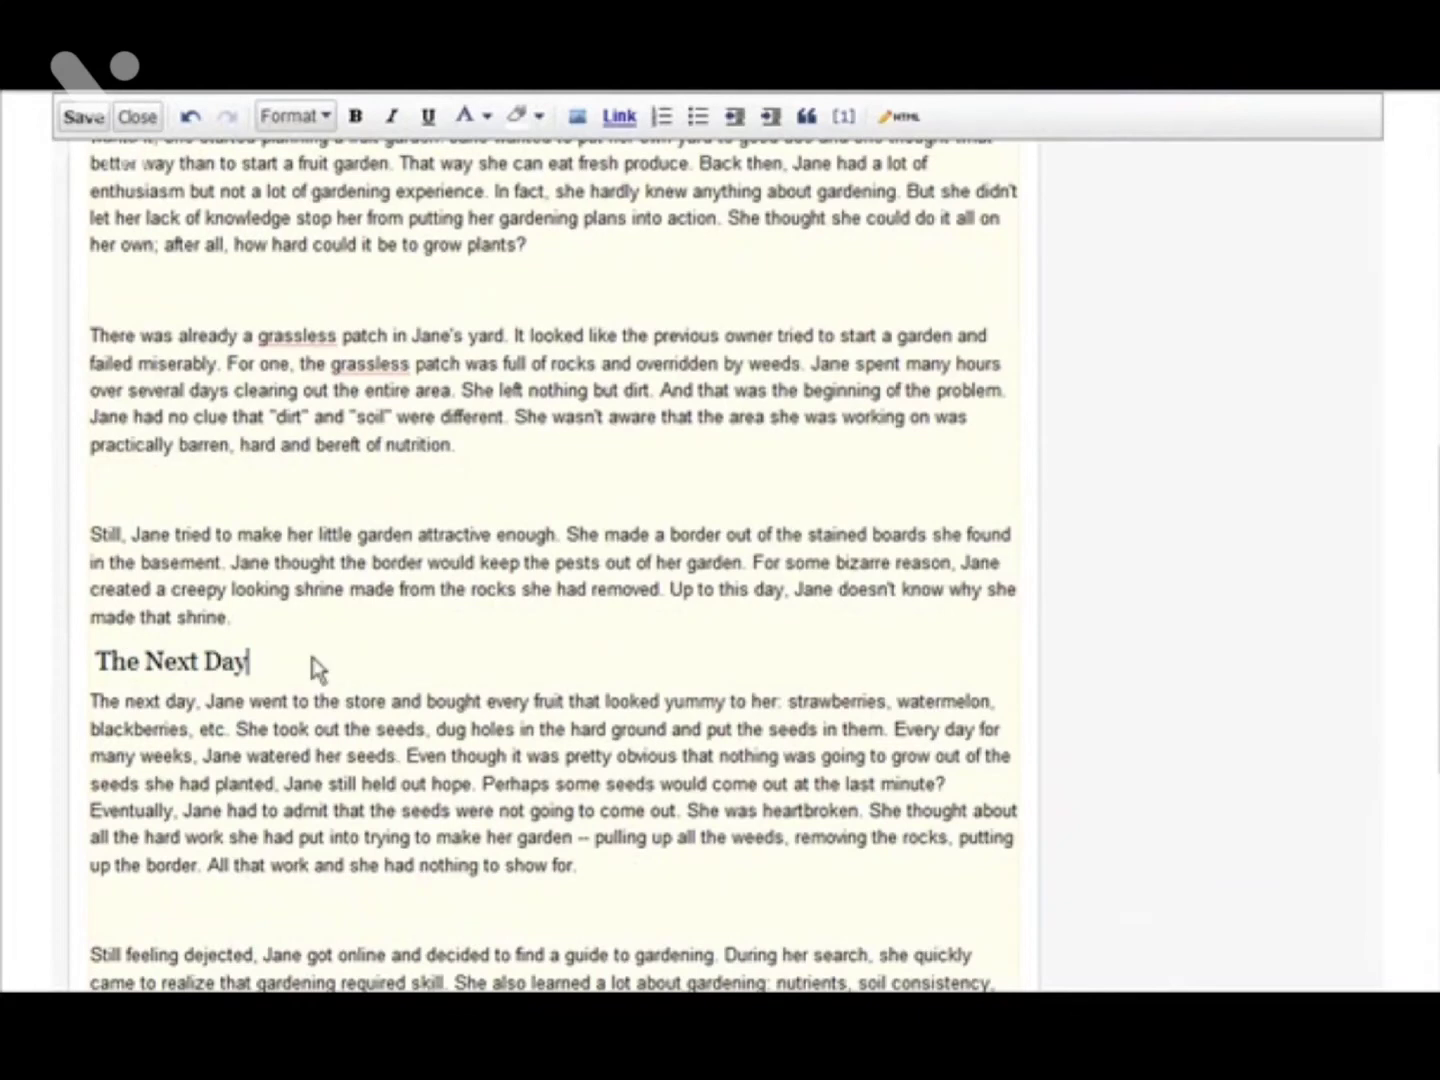
Insert the line "Conclusion" above the final paragraph beginning "Don't make the same mistakes".
scroll(381, 635, "down", 1)
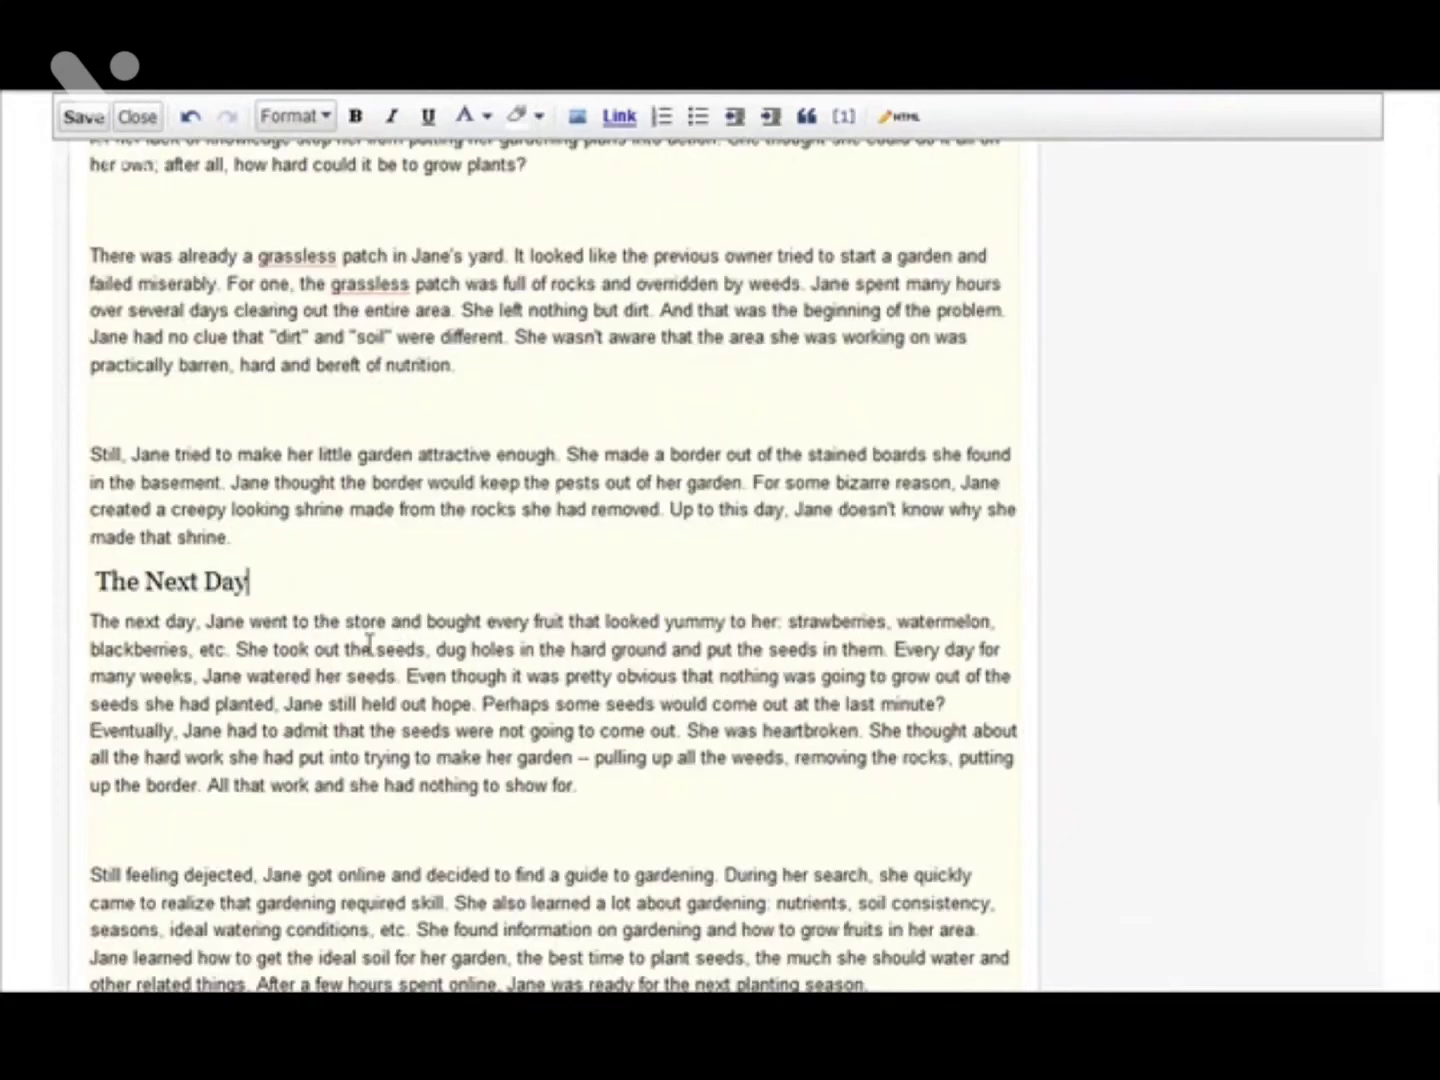
scroll(418, 645, "down", 3)
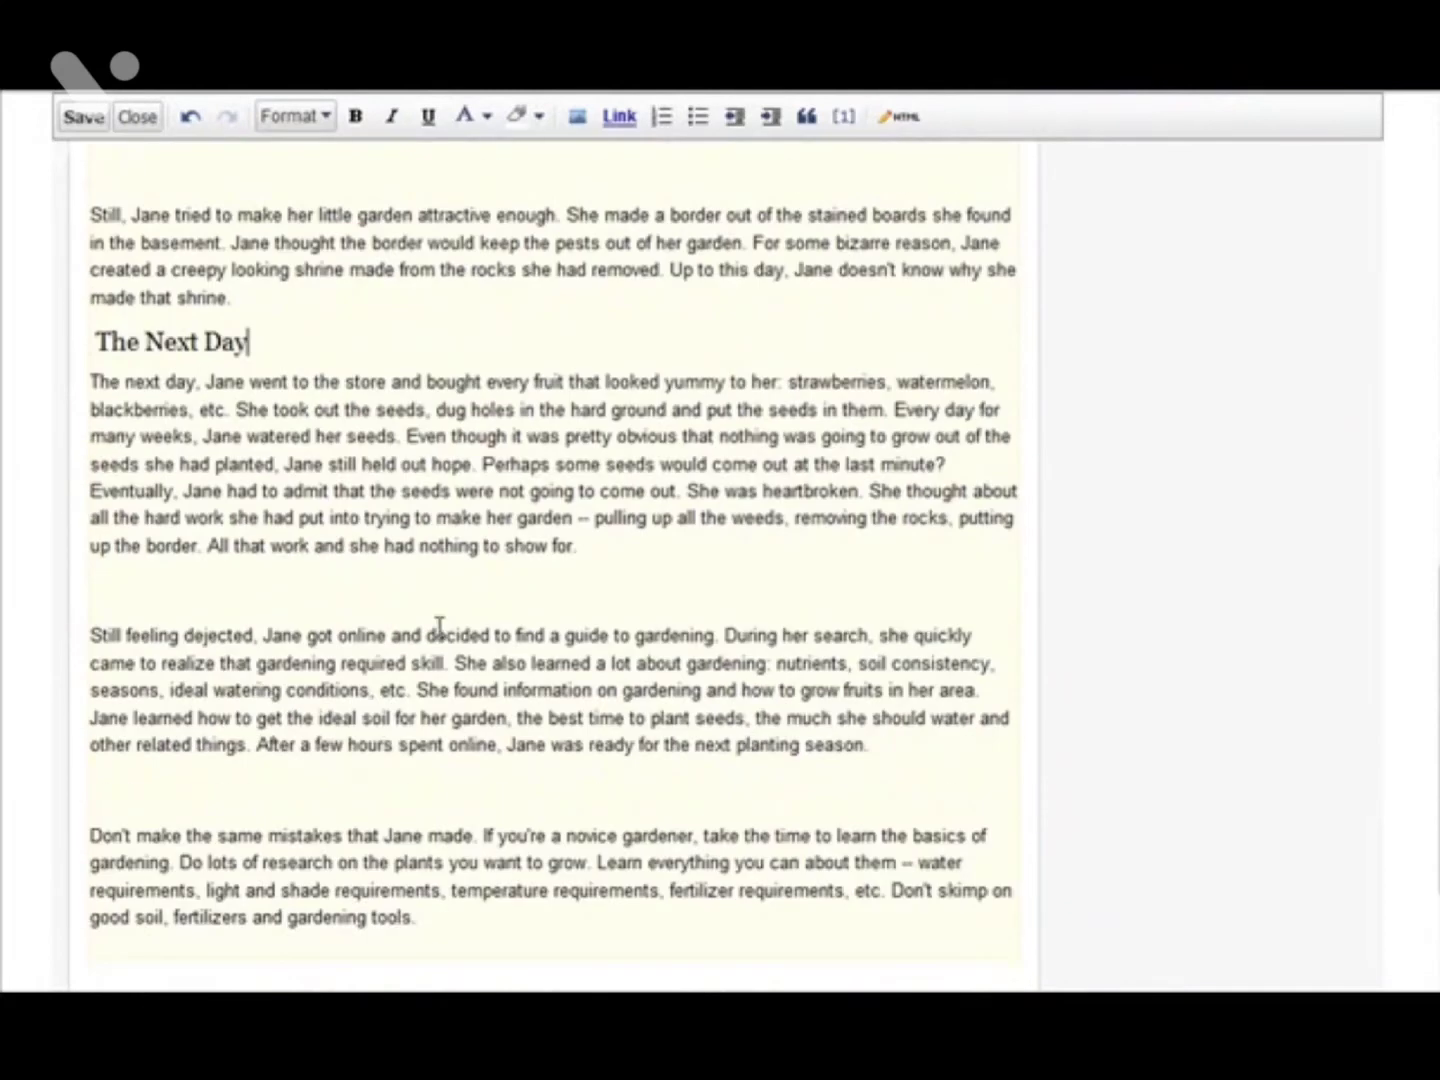
left_click(110, 628)
scroll(400, 626, "down", 3)
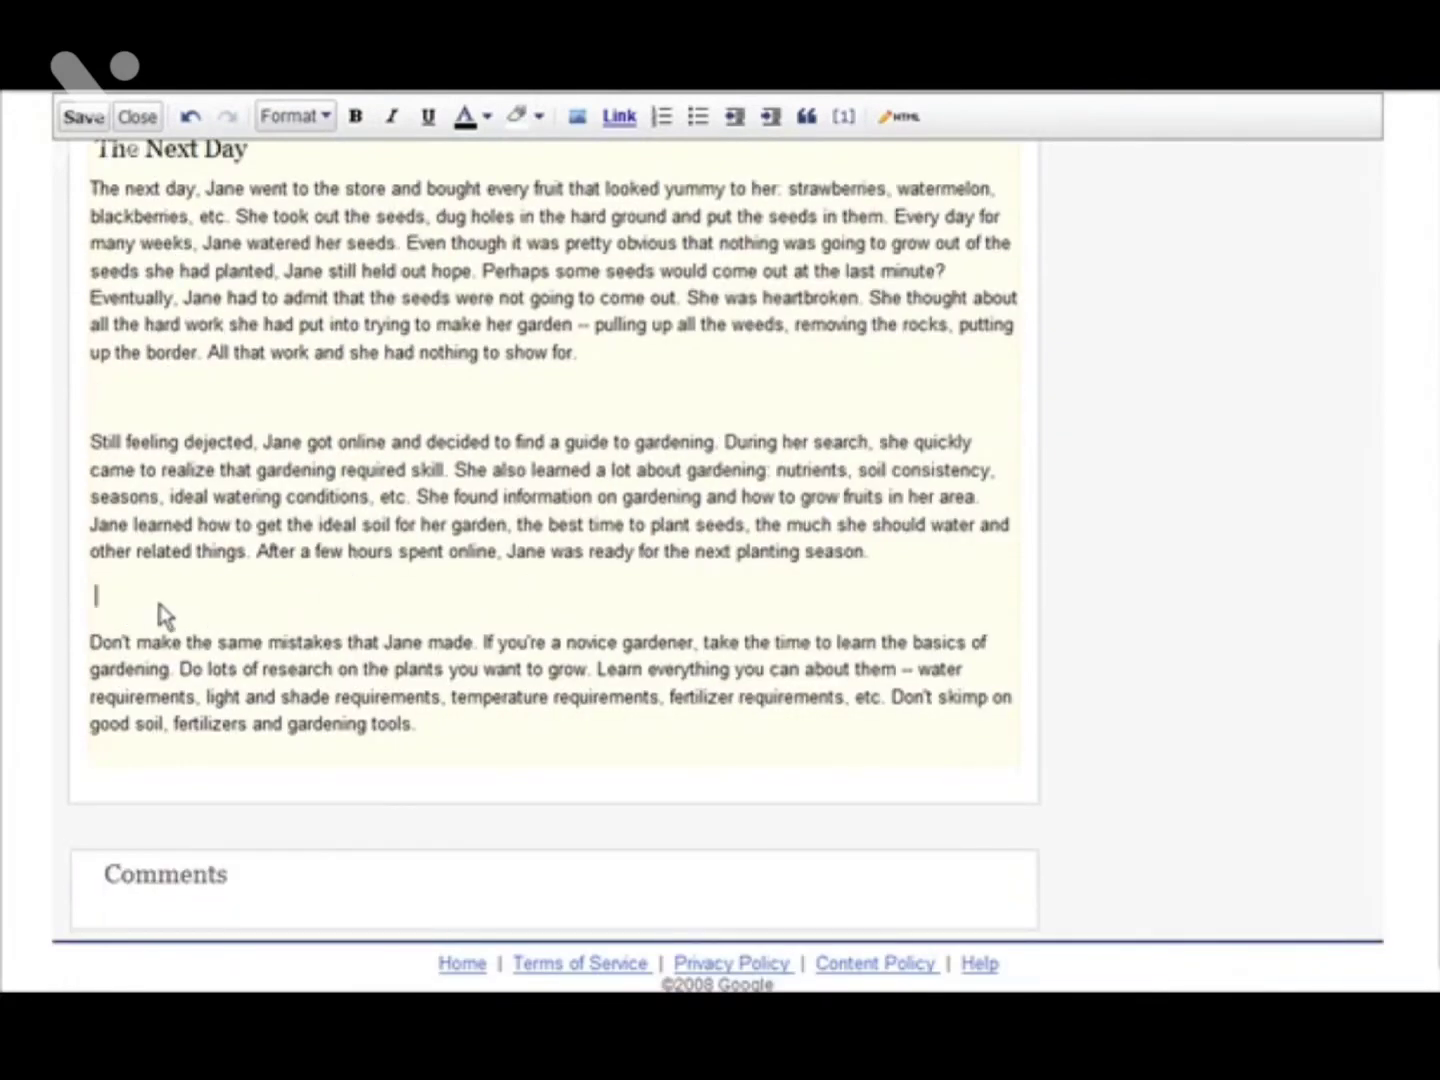
left_click(201, 606)
type("Conclusion")
Apply the Heading (H2) style to the line "Conclusion".
left_click_drag(92, 597, 181, 599)
scroll(810, 600, "up", 15)
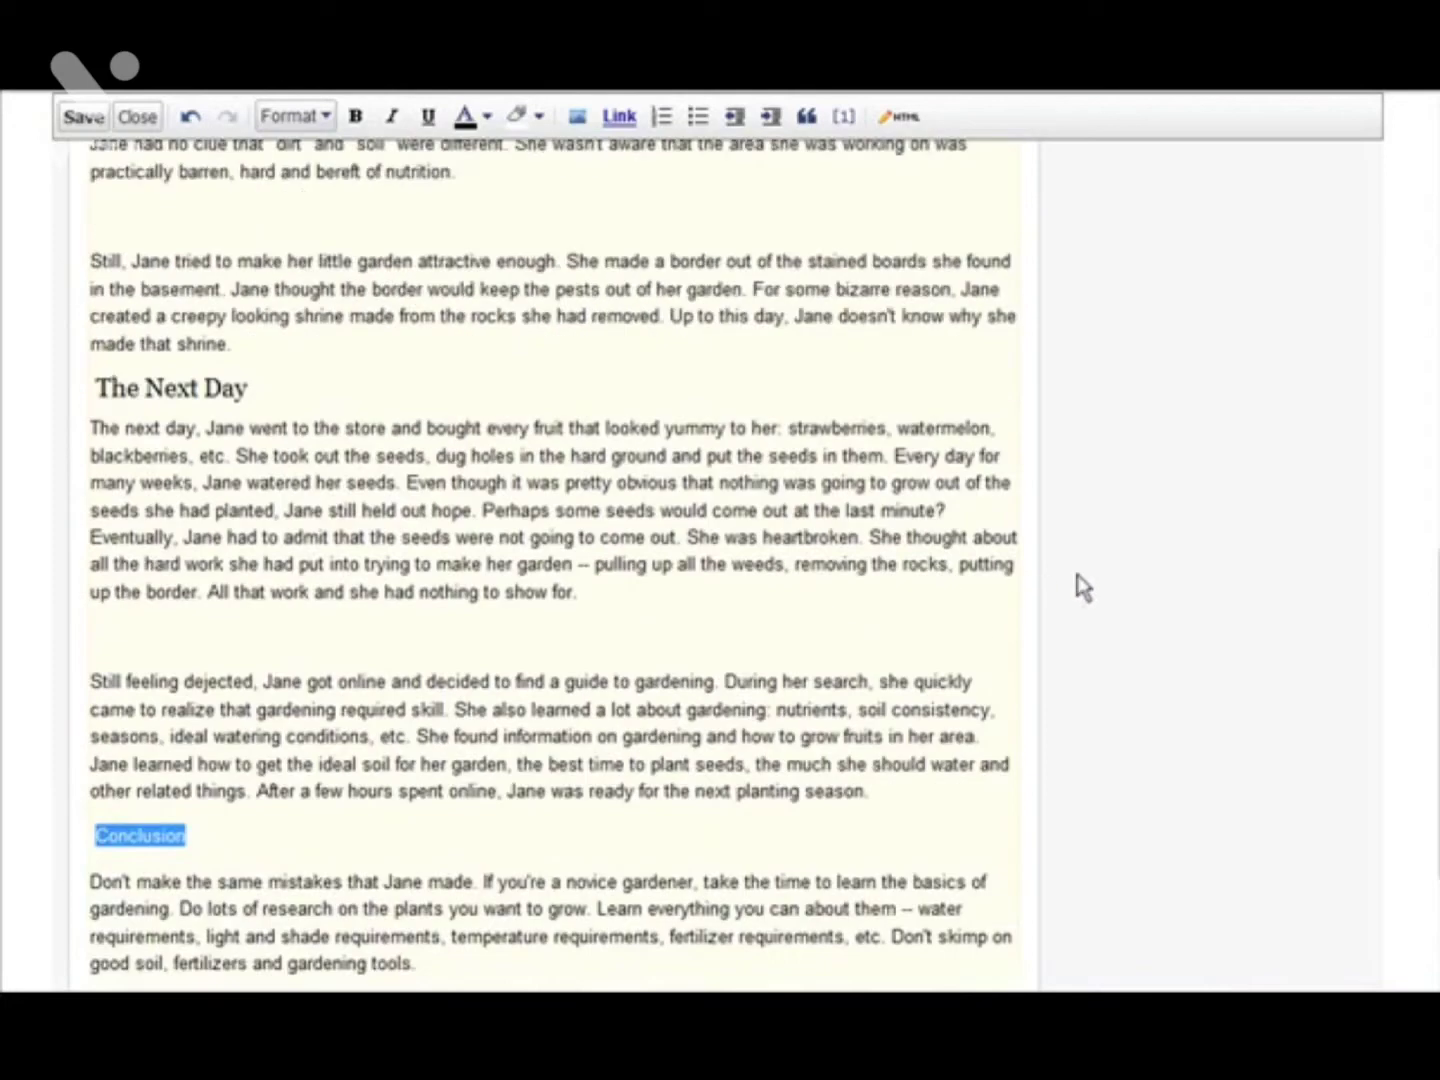
scroll(713, 507, "up", 3)
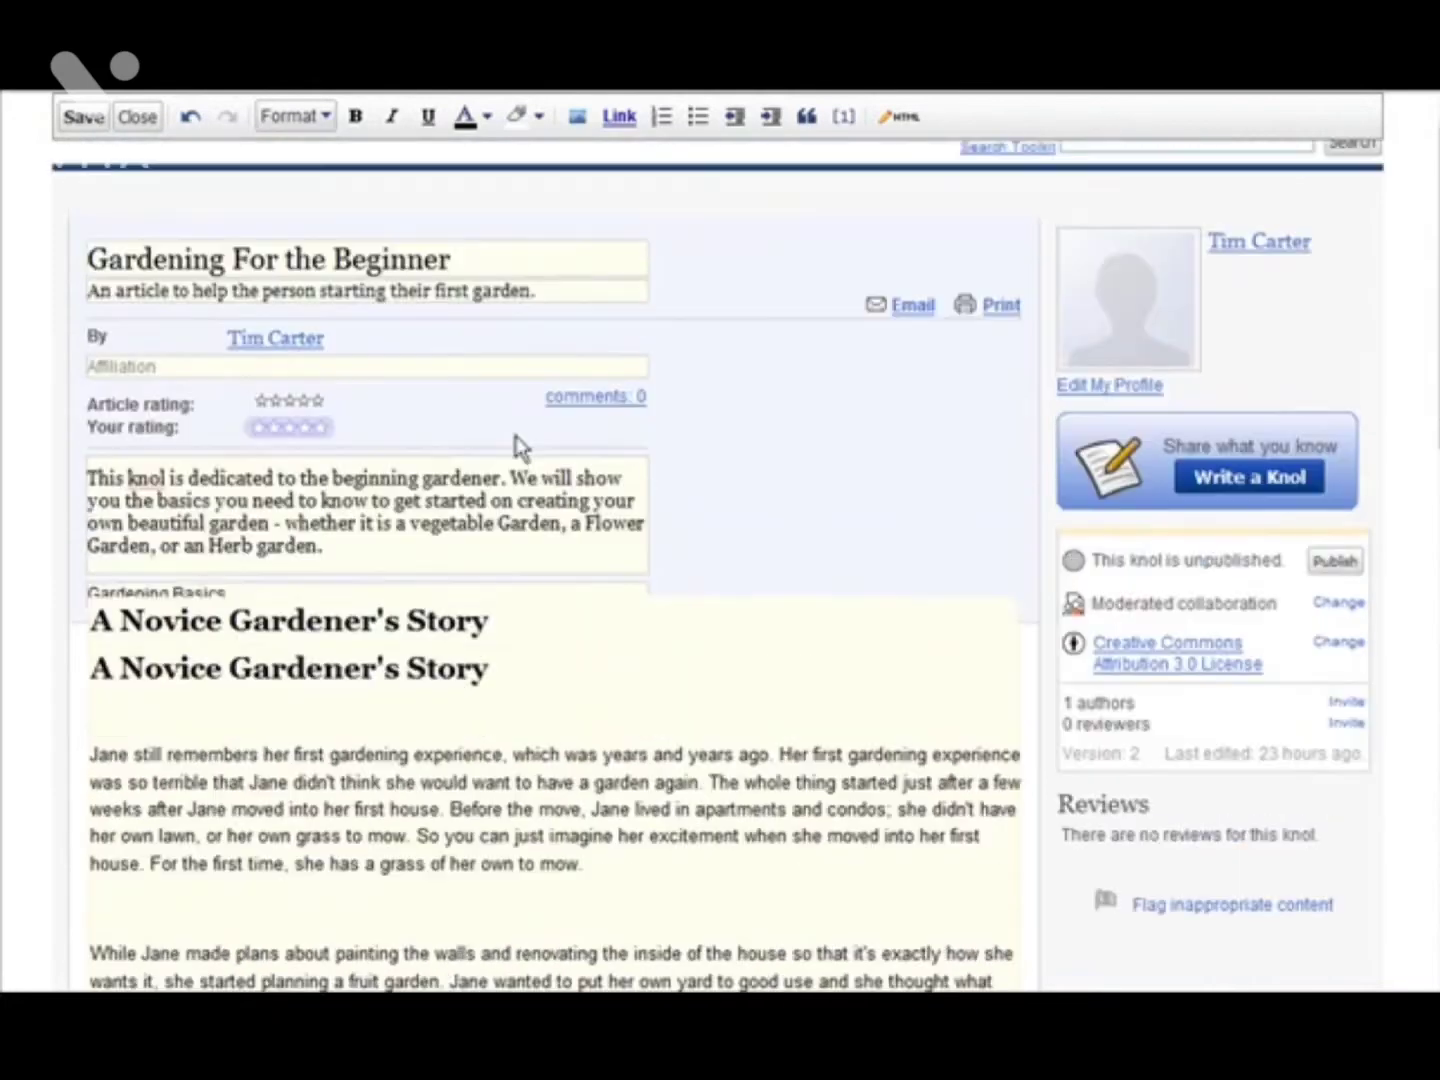
left_click(324, 206)
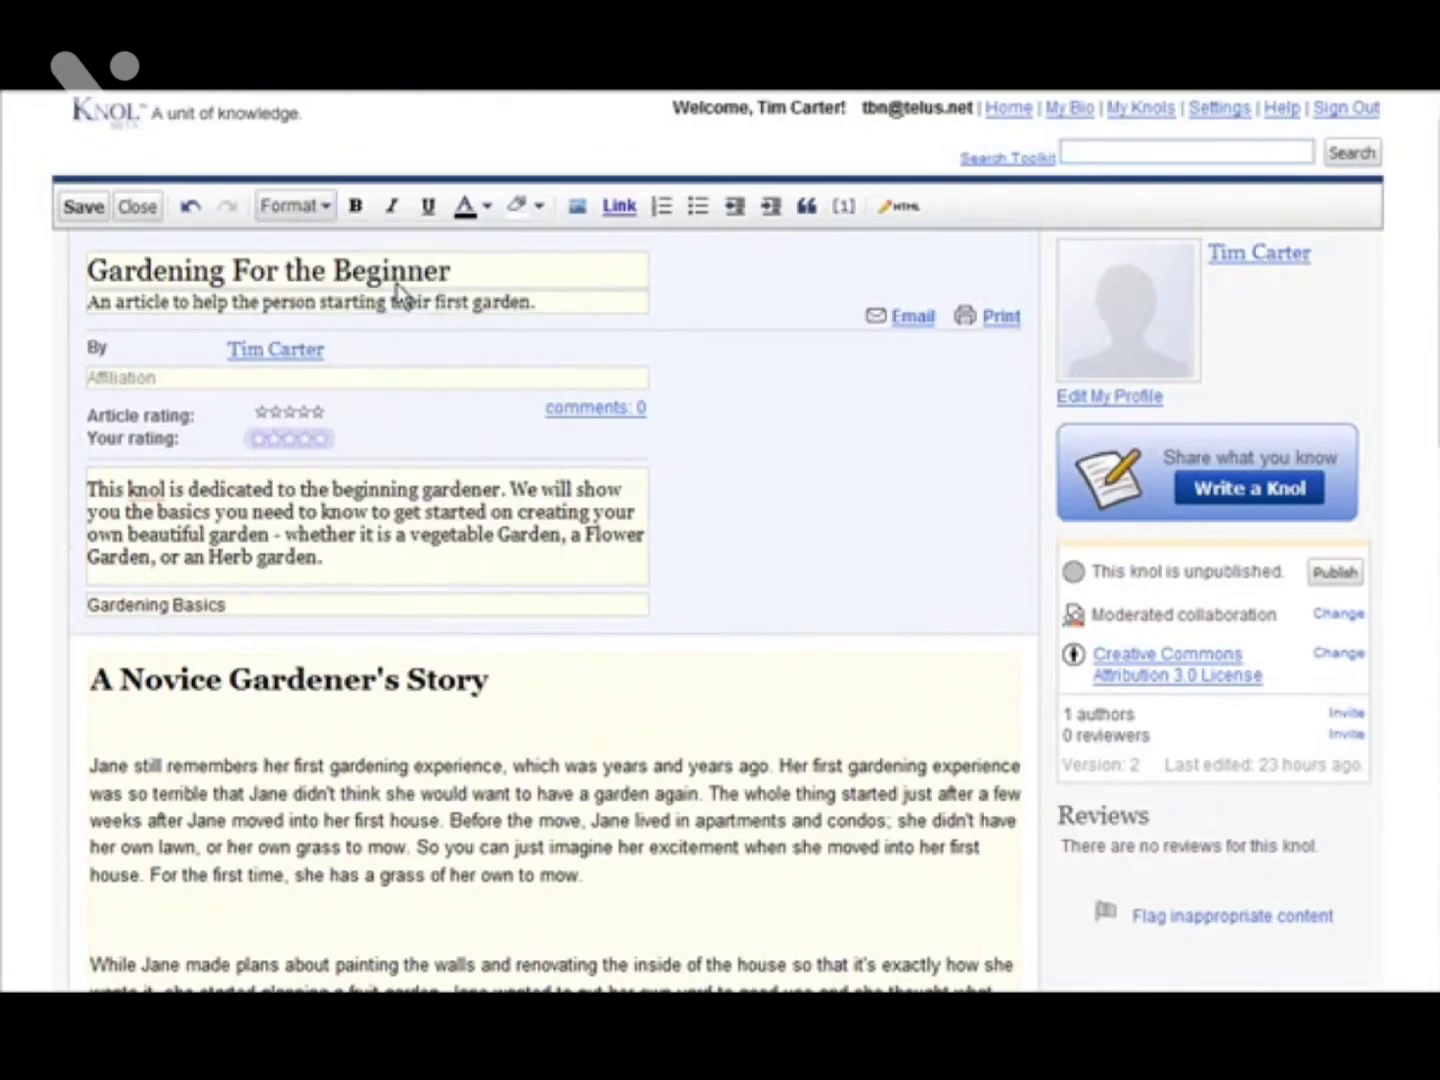
left_click(401, 291)
scroll(637, 649, "down", 4)
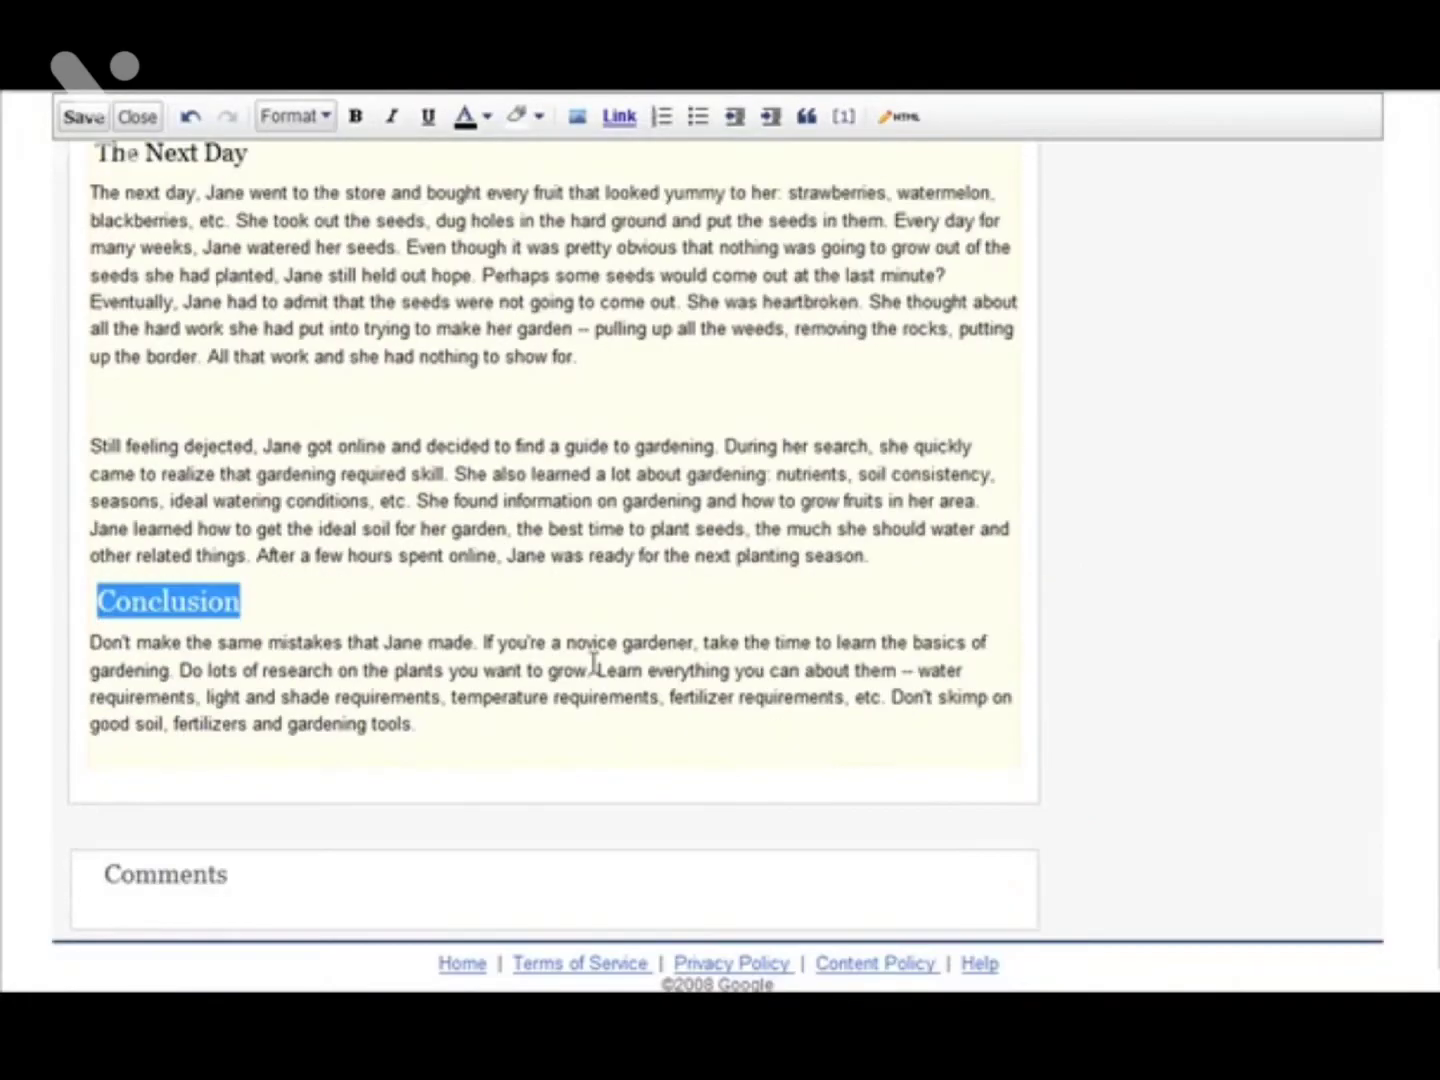
left_click(326, 603)
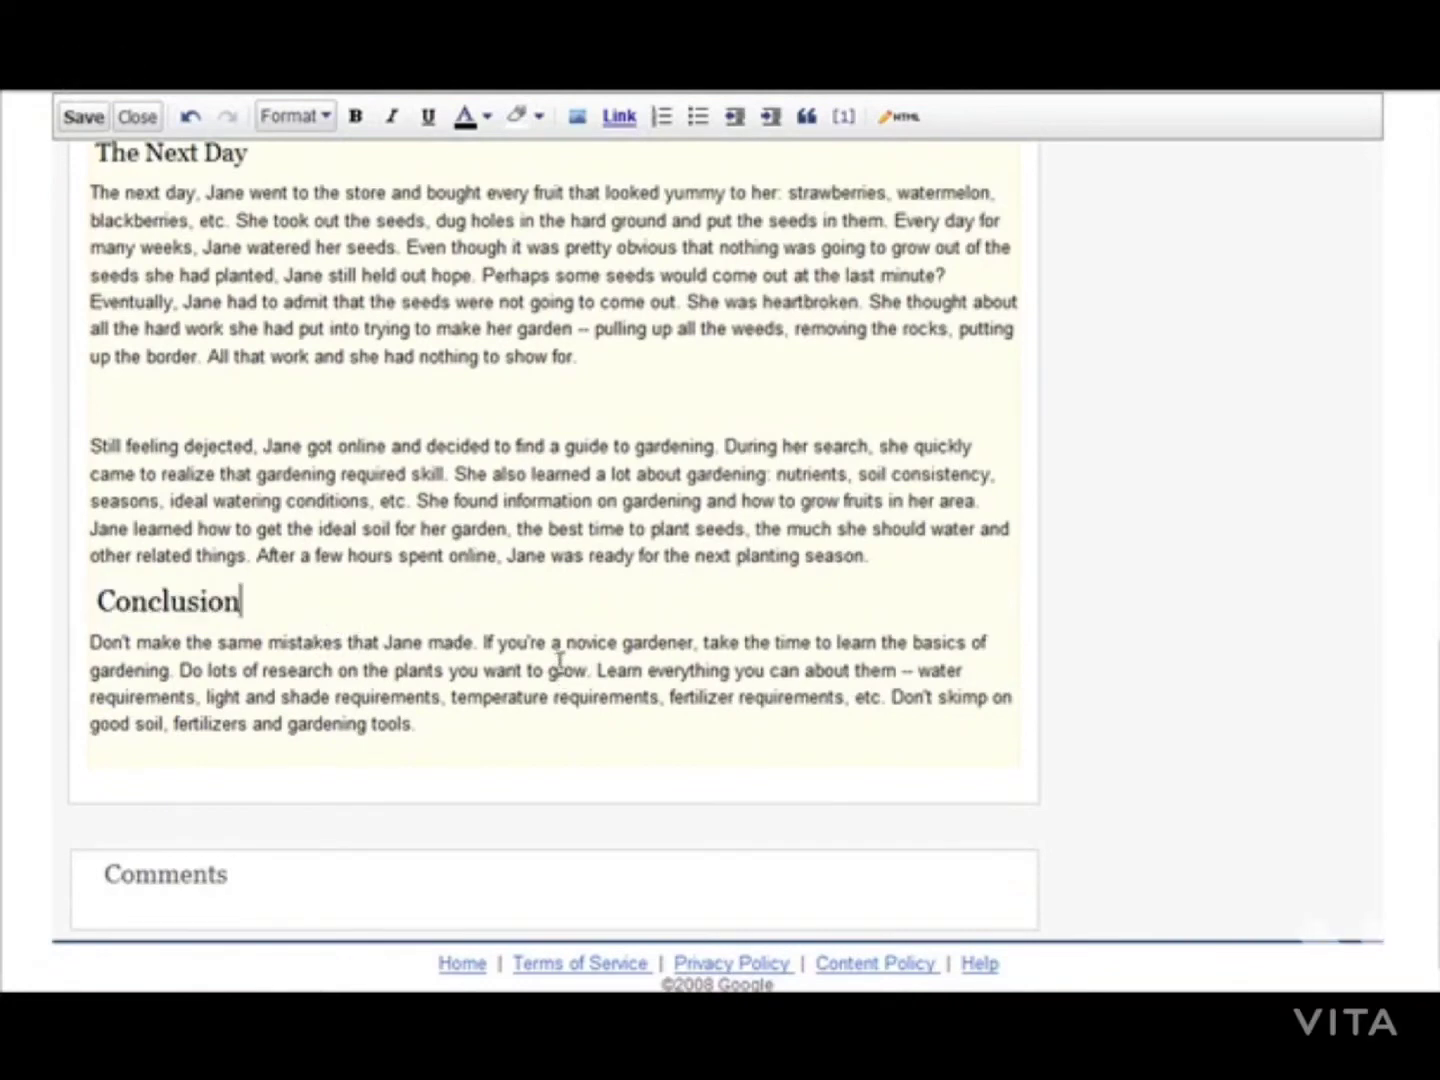
Save the gardening article and close the editor to return to the article's view mode.
scroll(691, 643, "up", 12)
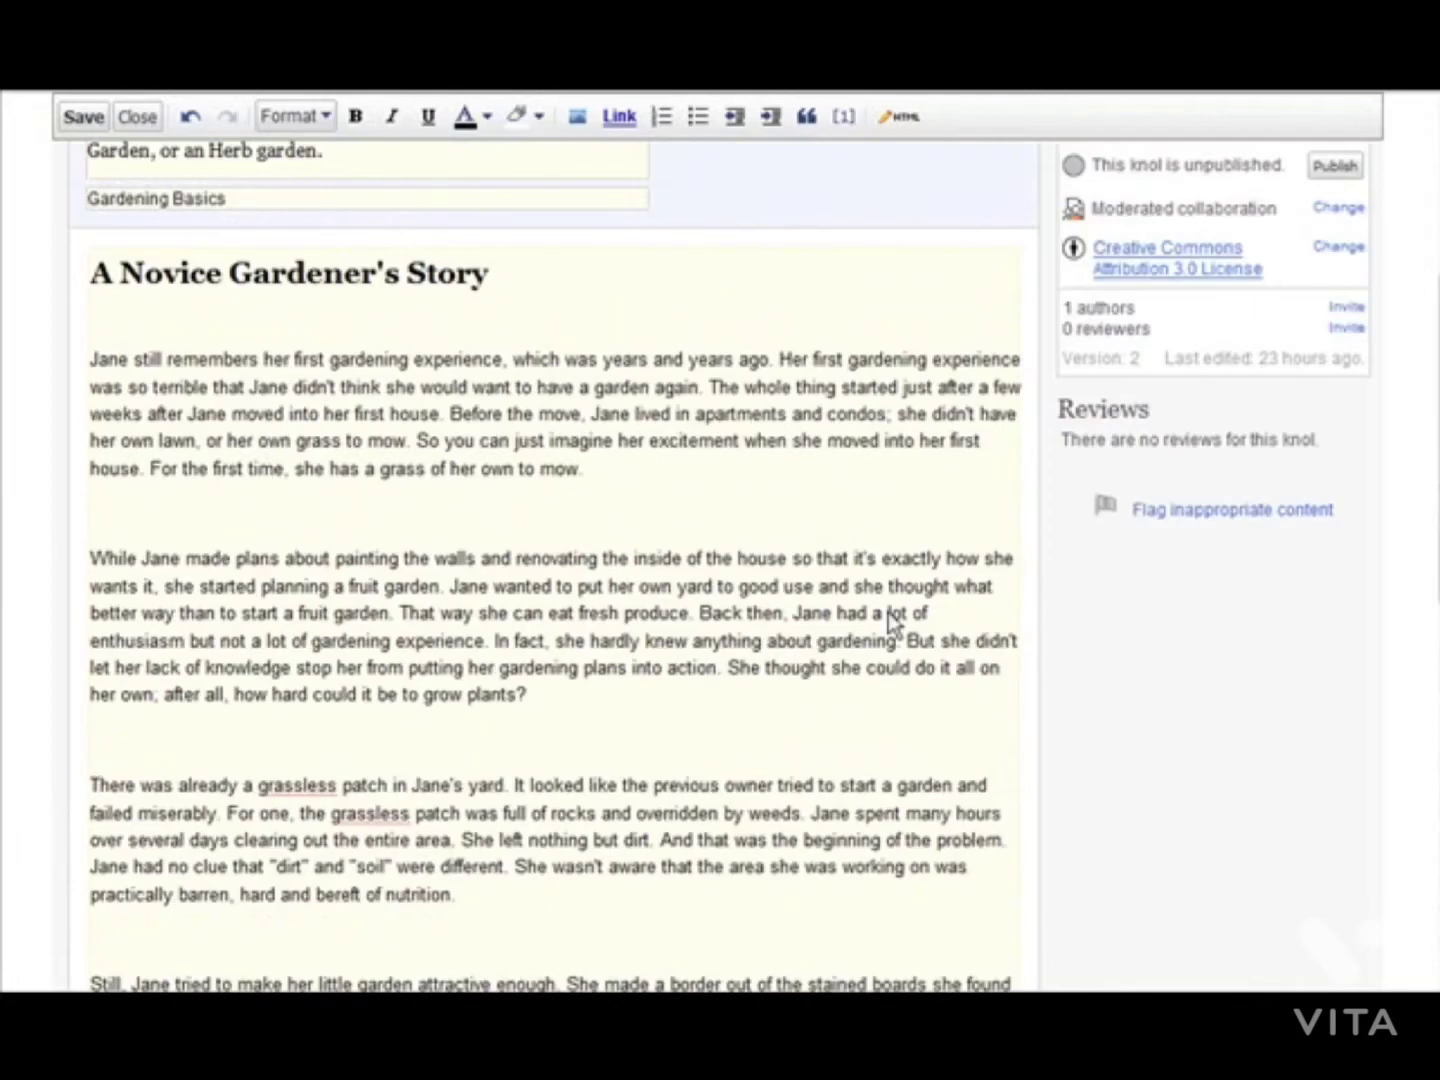
scroll(888, 612, "up", 2)
scroll(885, 612, "up", 3)
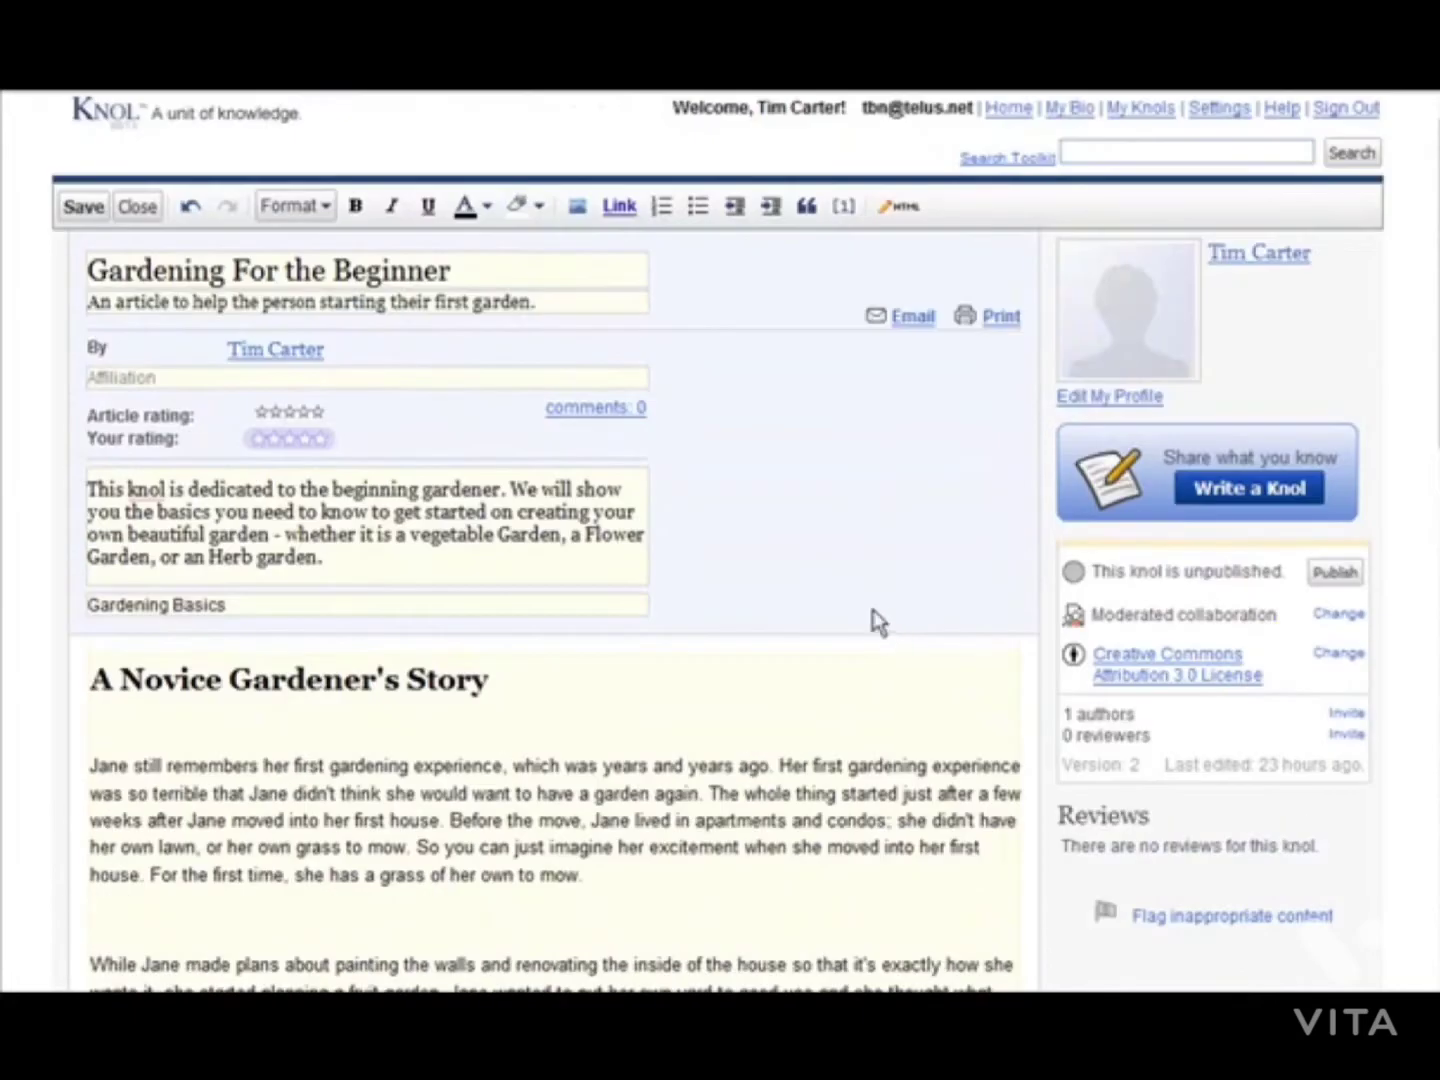
left_click(83, 210)
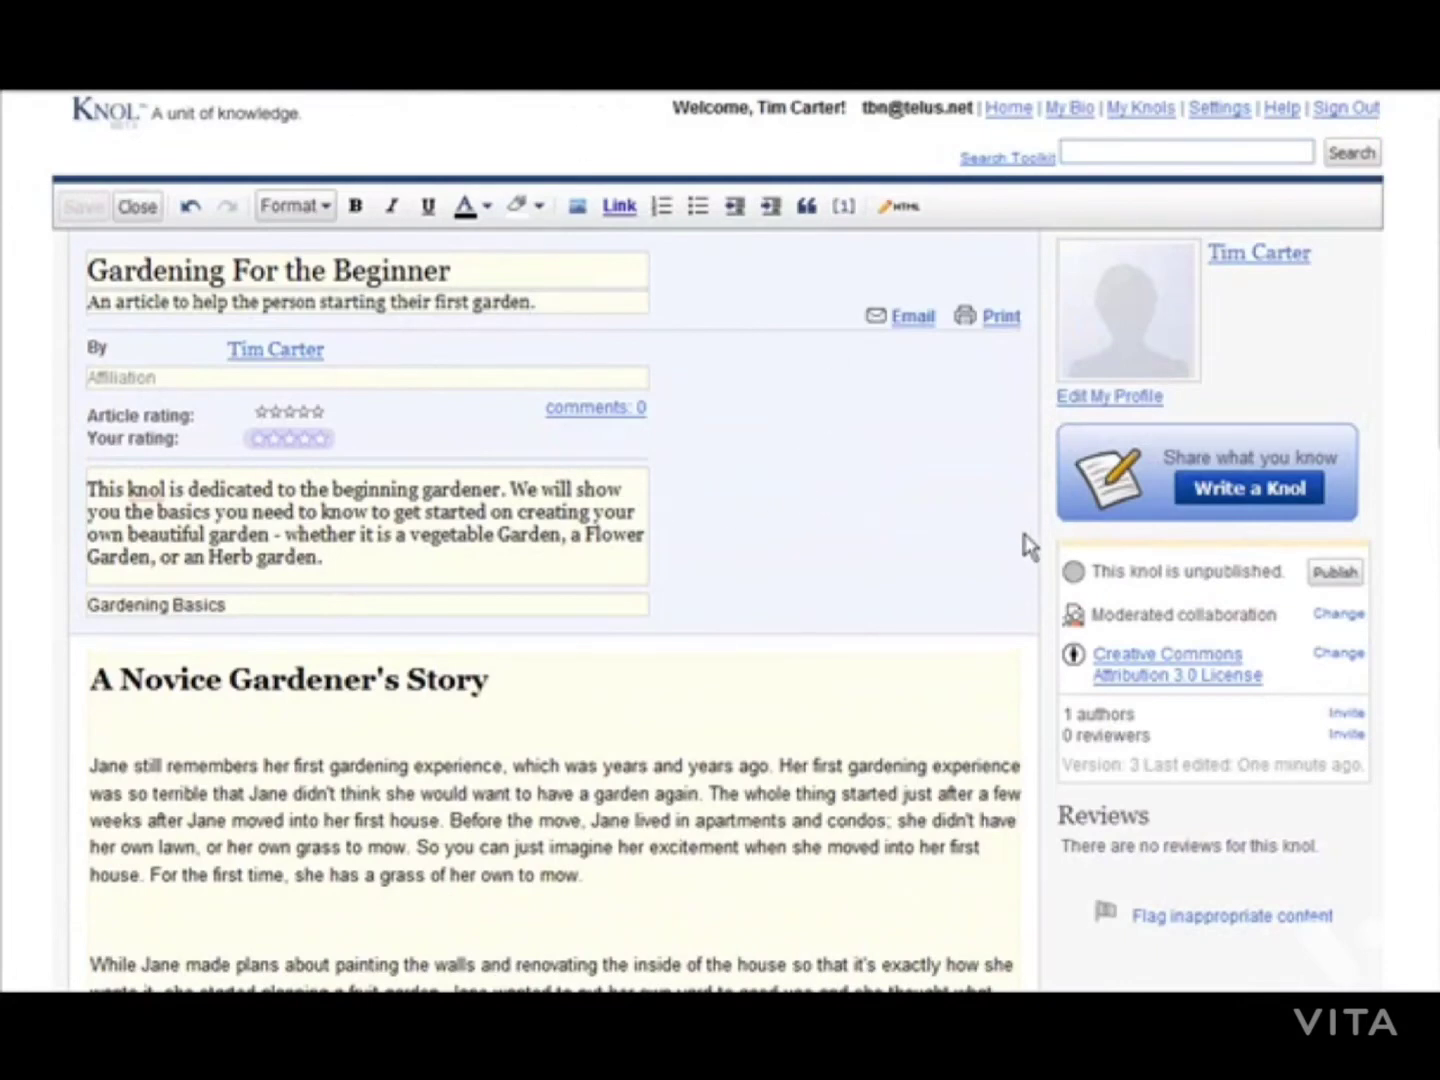
scroll(1031, 544, "down", 3)
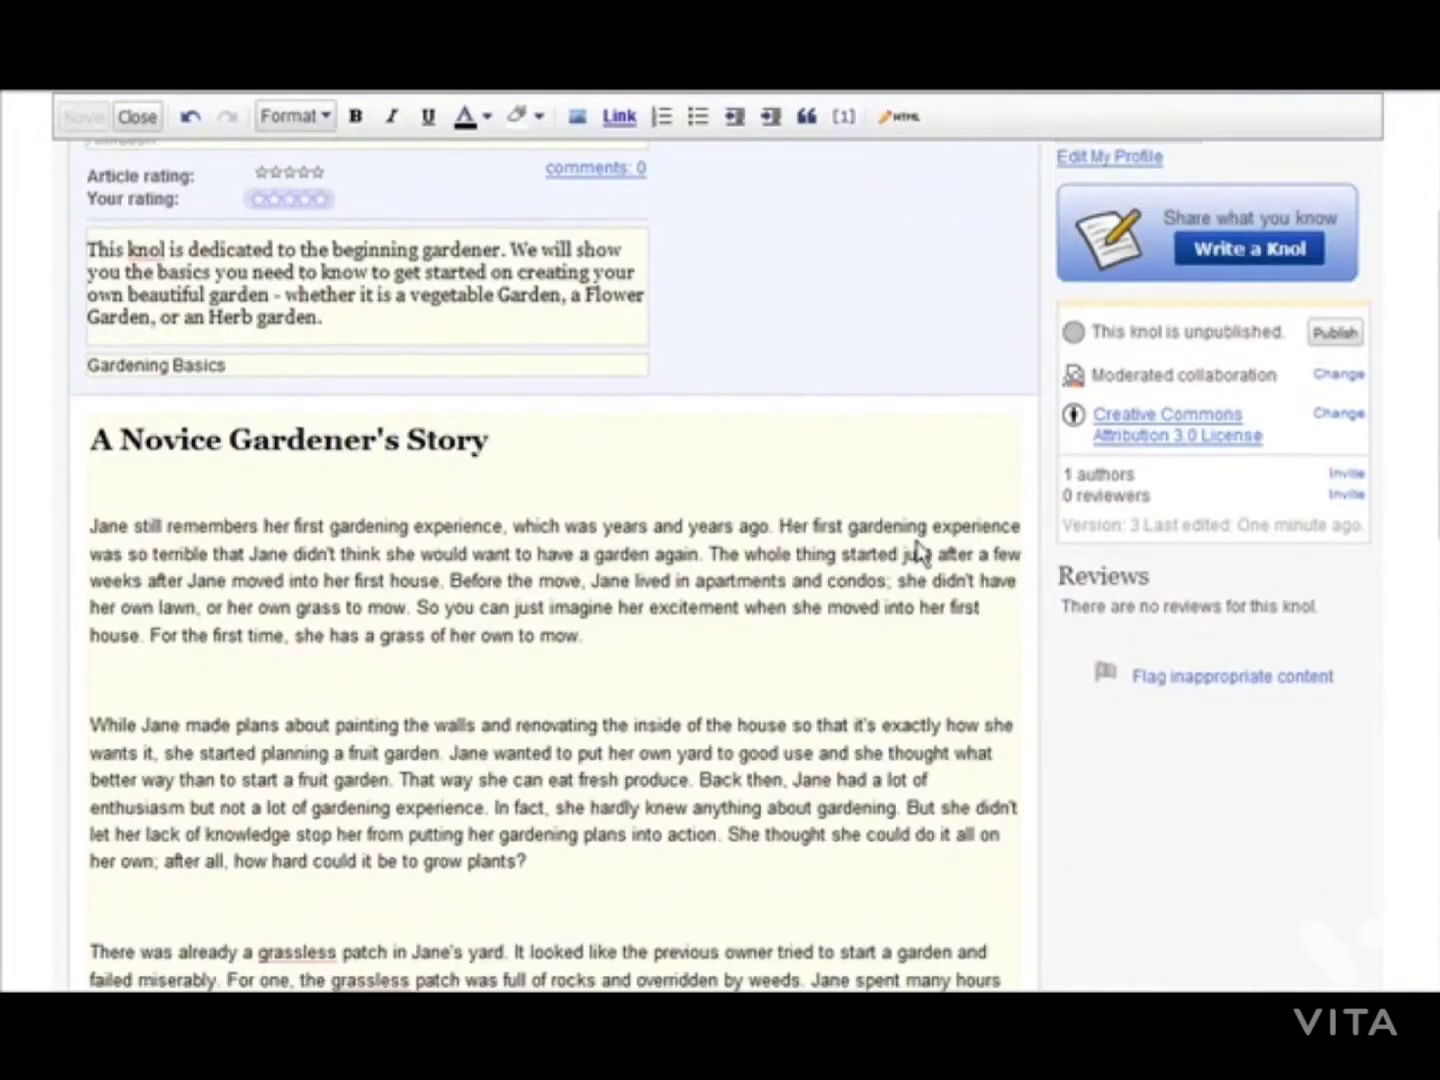
scroll(918, 551, "down", 2)
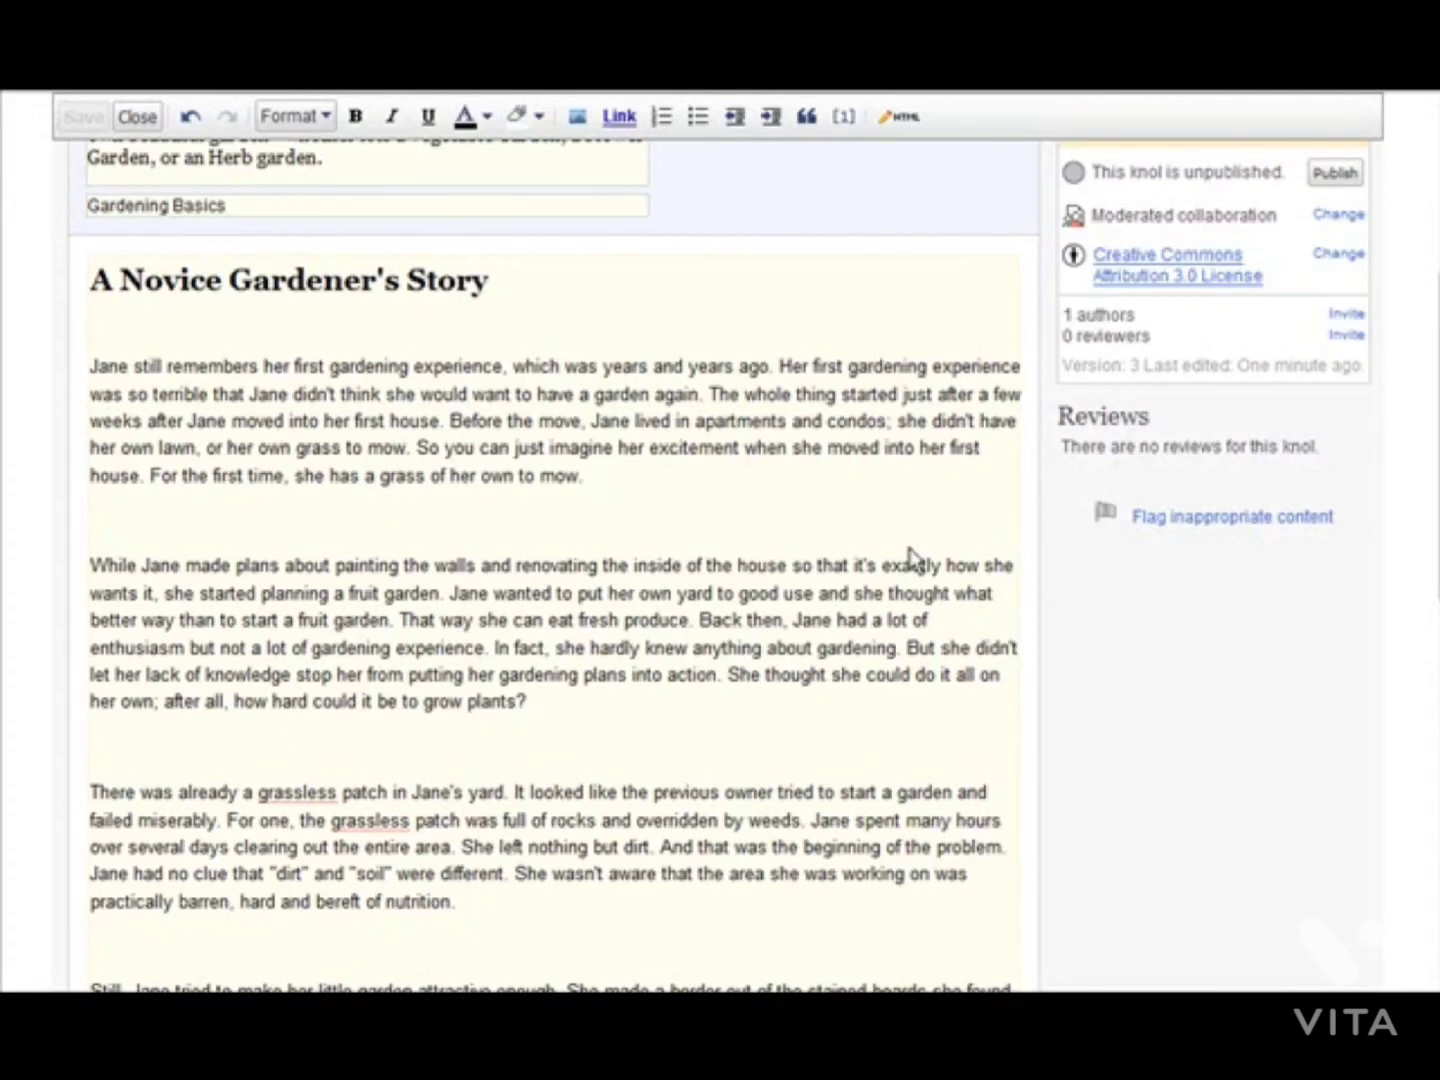
scroll(910, 556, "up", 5)
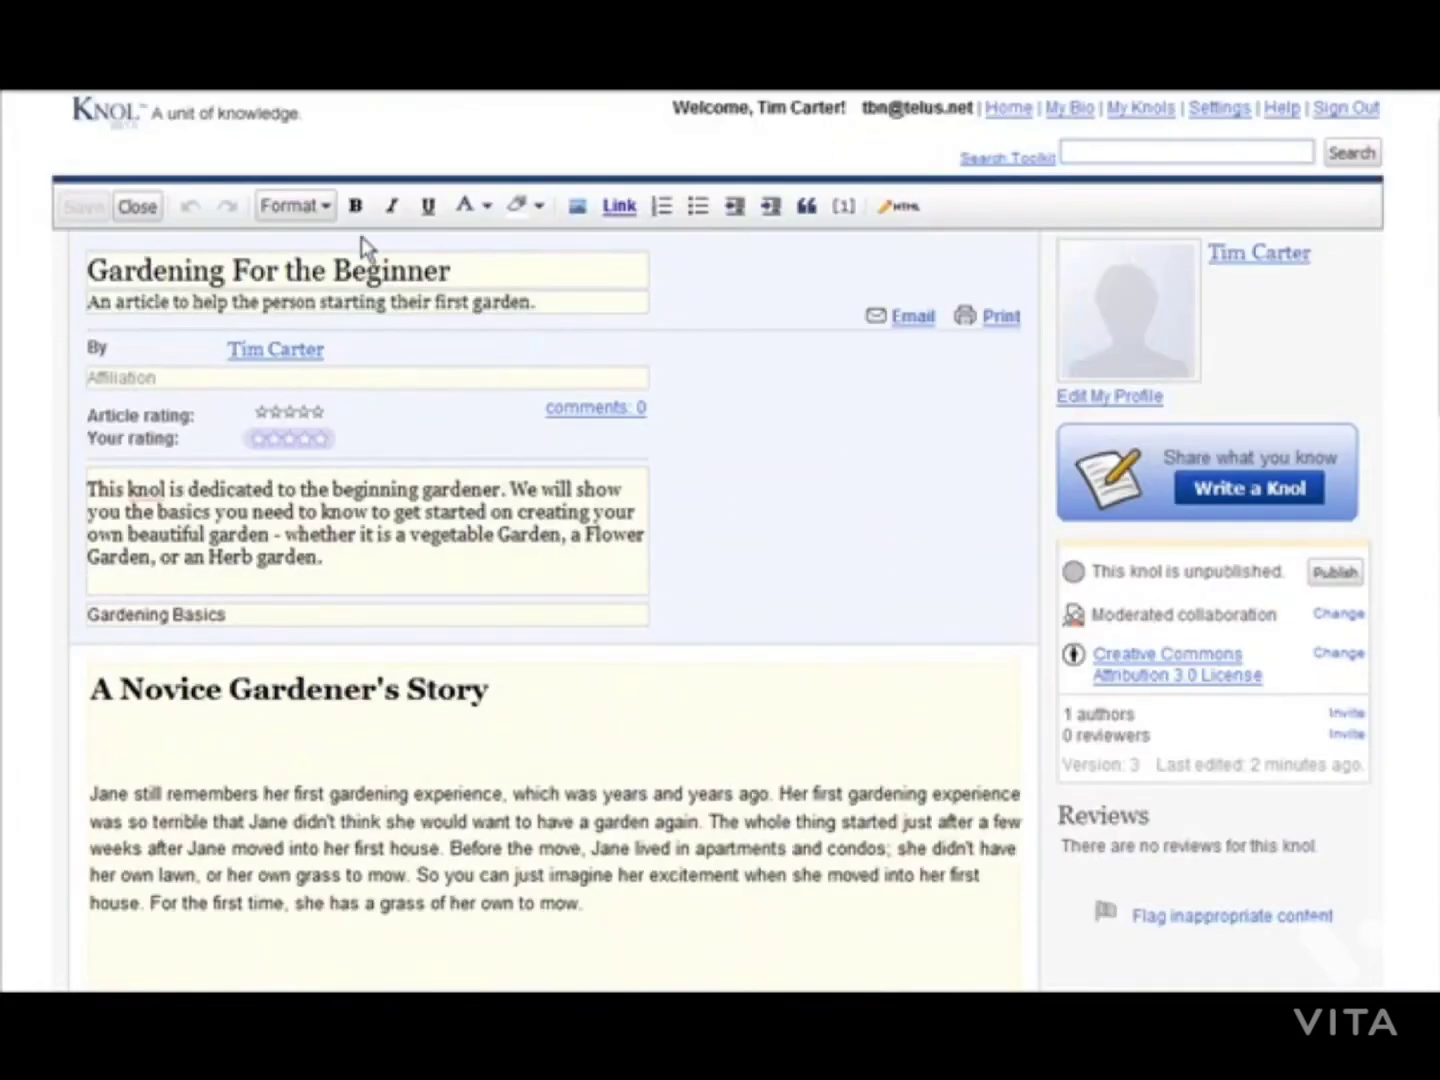
left_click(124, 208)
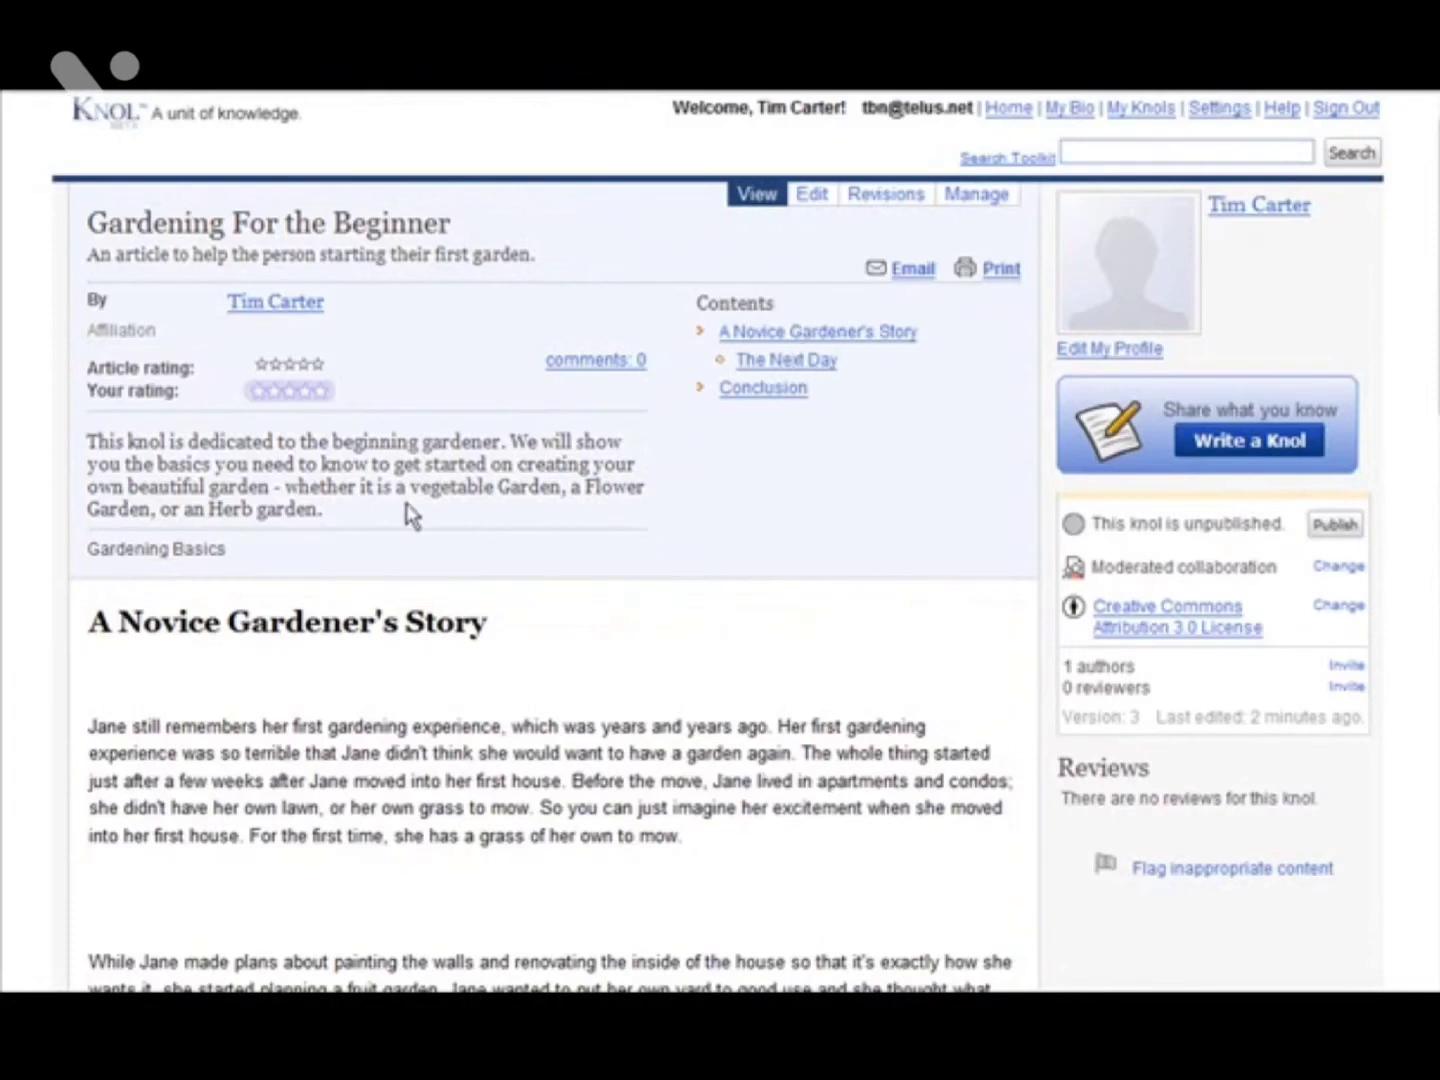
Check the article's contents links for "The Next Day" and "Conclusion" and look over the saved page.
left_click(811, 364)
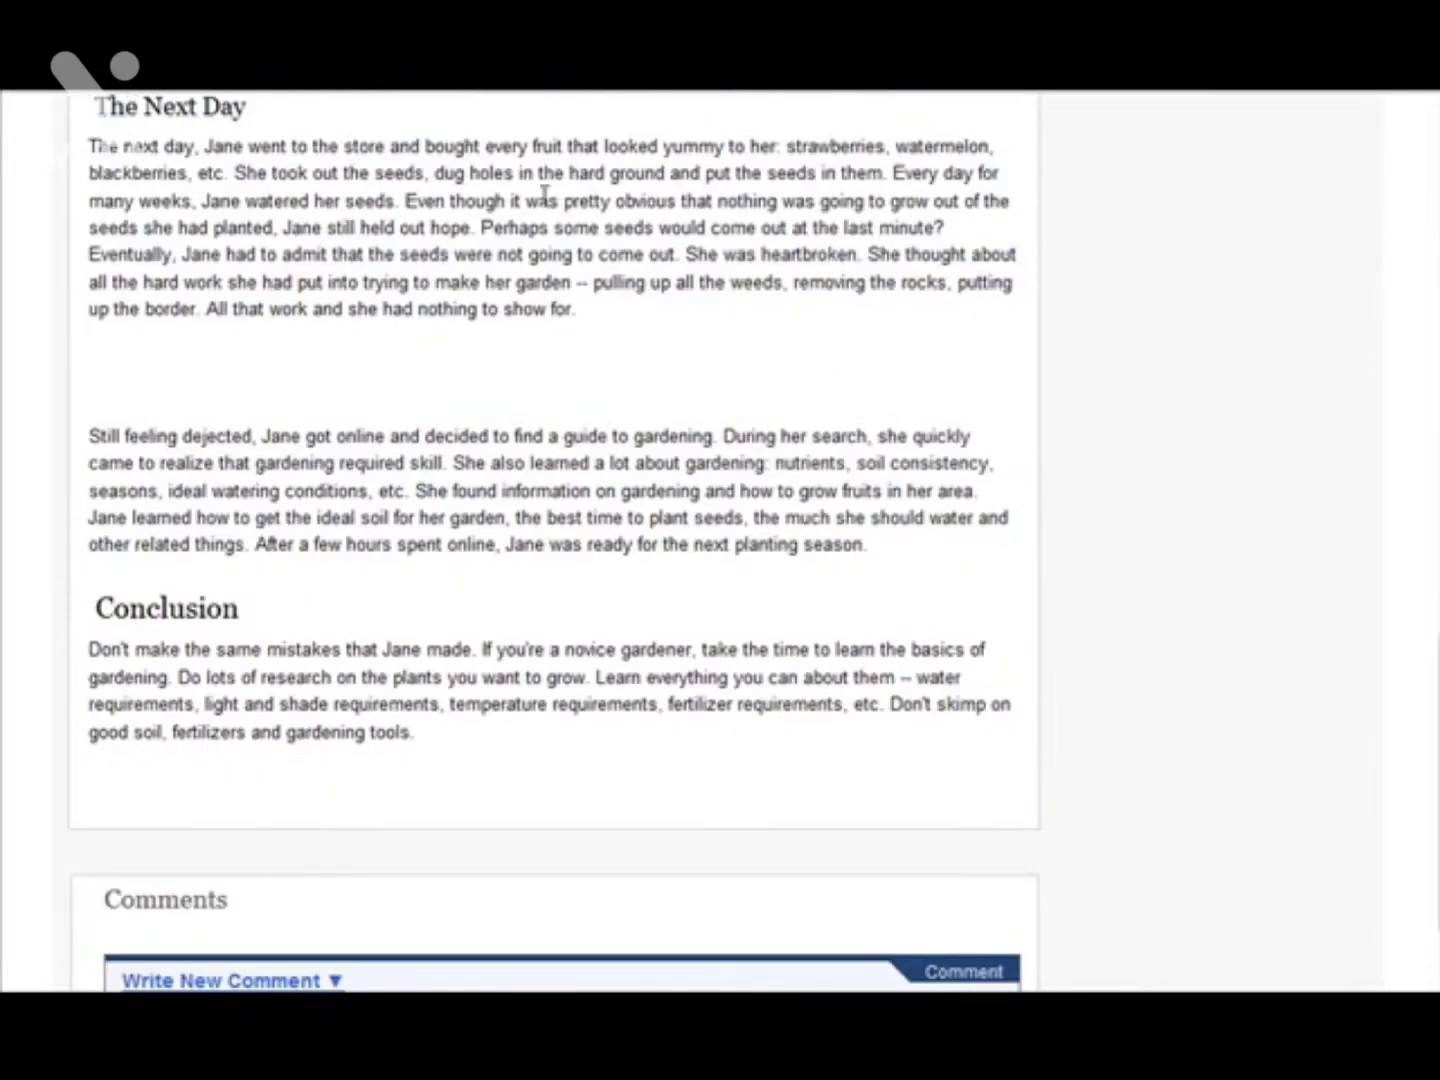
scroll(1160, 326, "up", 10)
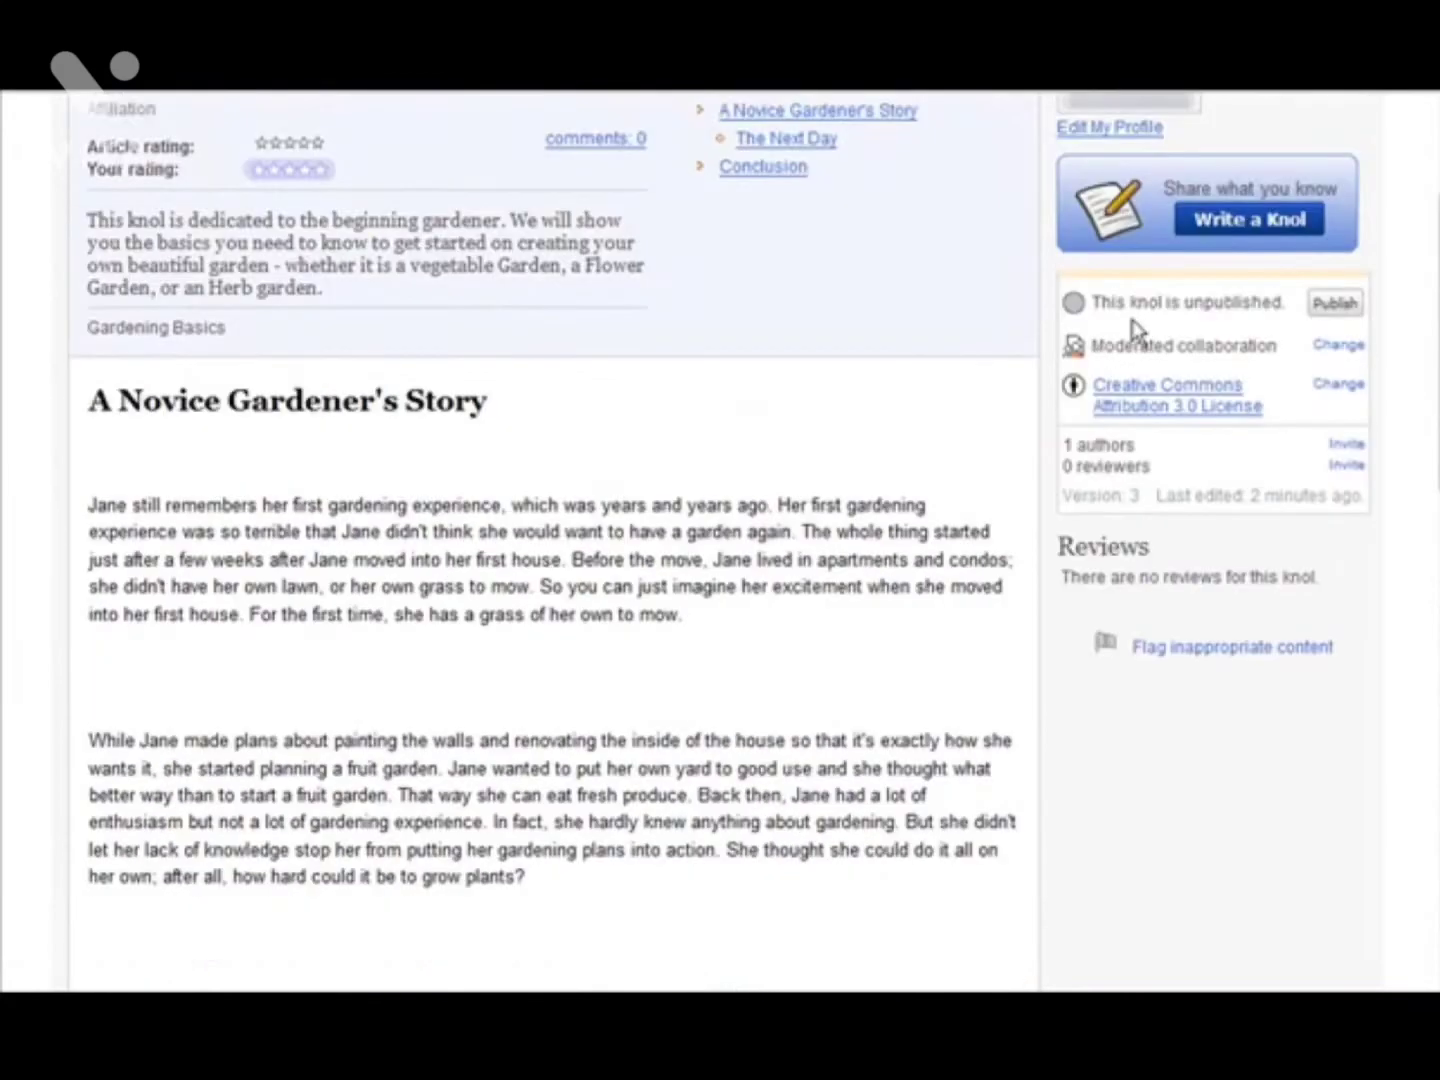
scroll(1140, 330, "up", 3)
left_click(763, 392)
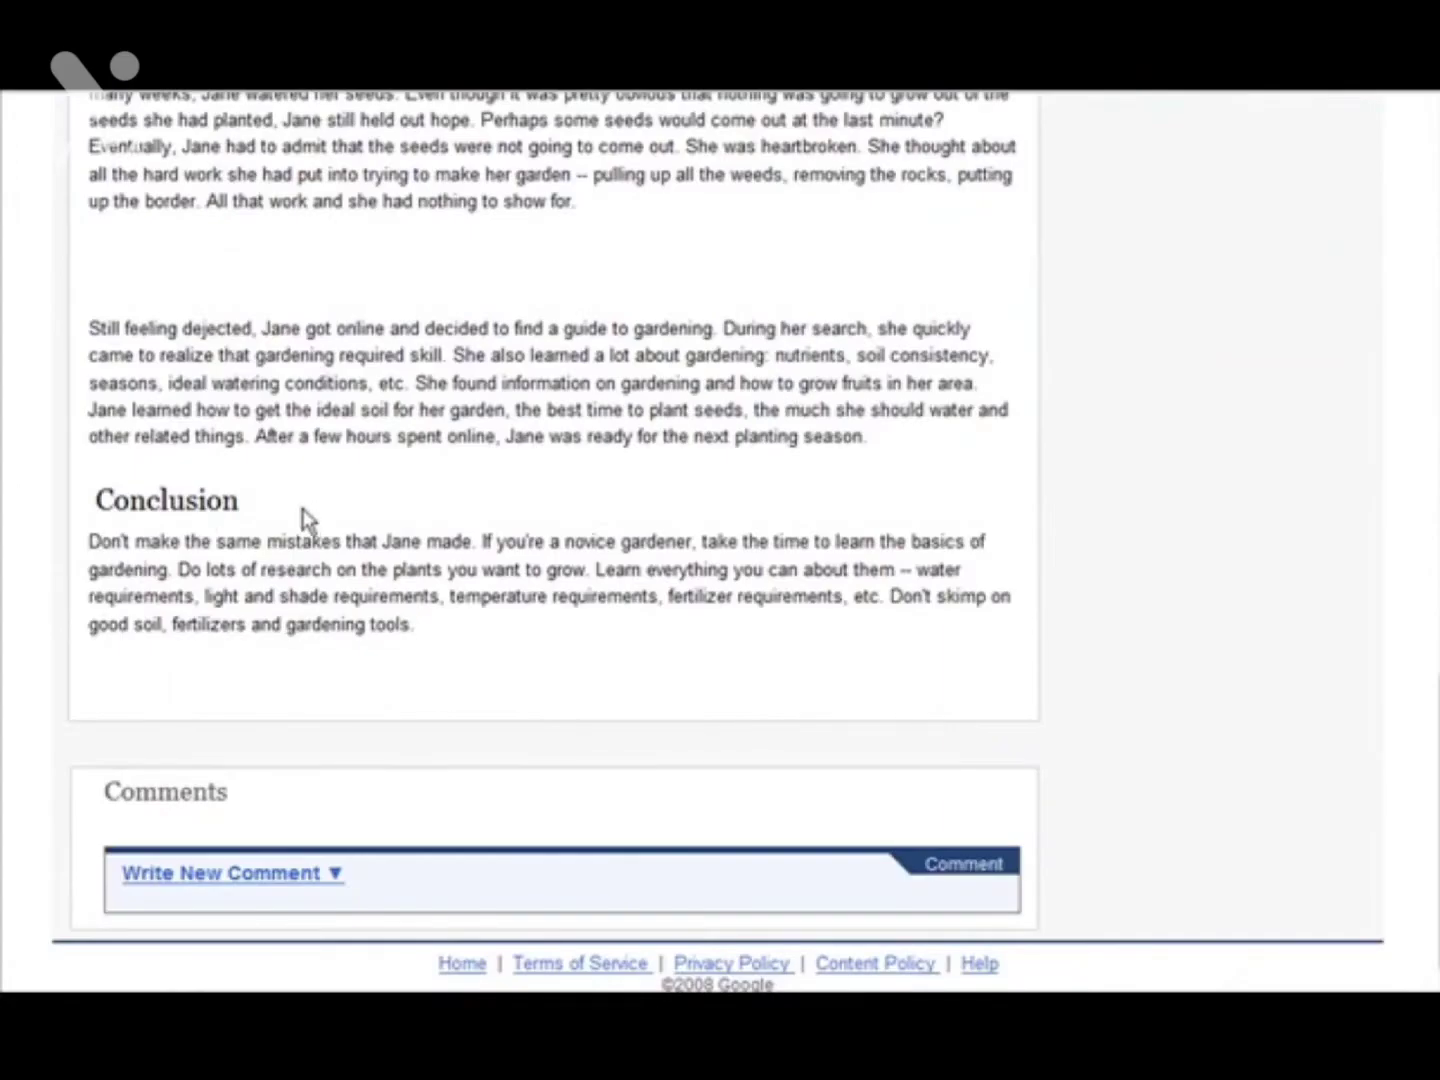
scroll(931, 485, "up", 15)
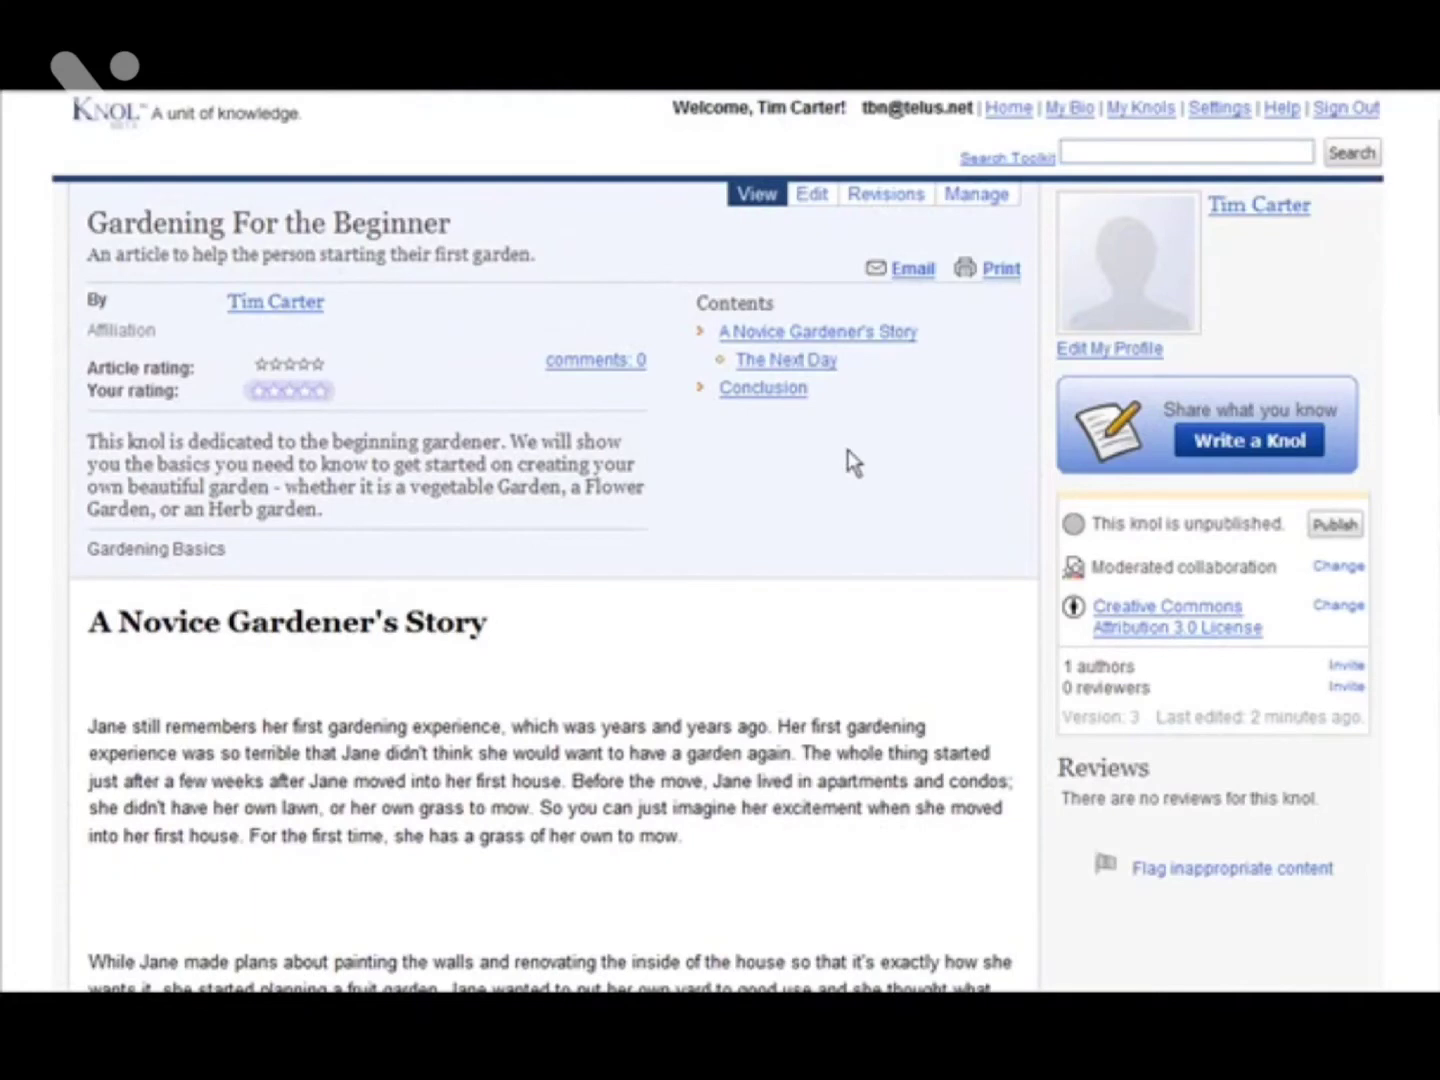
scroll(851, 461, "down", 4)
scroll(855, 465, "up", 2)
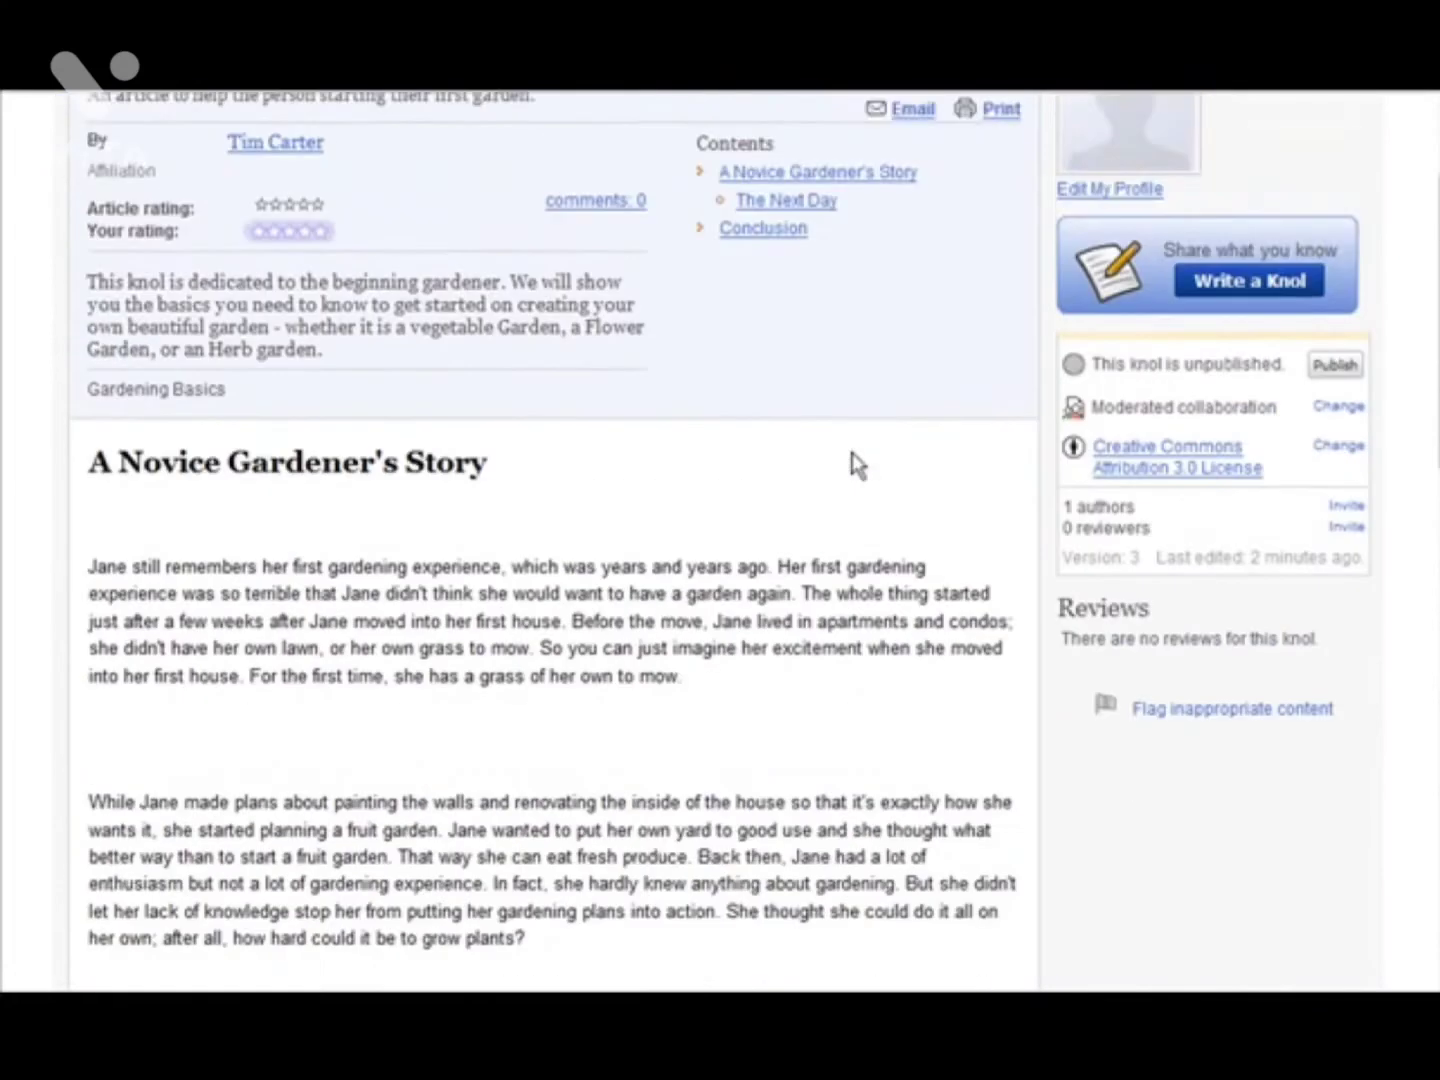
scroll(857, 465, "up", 2)
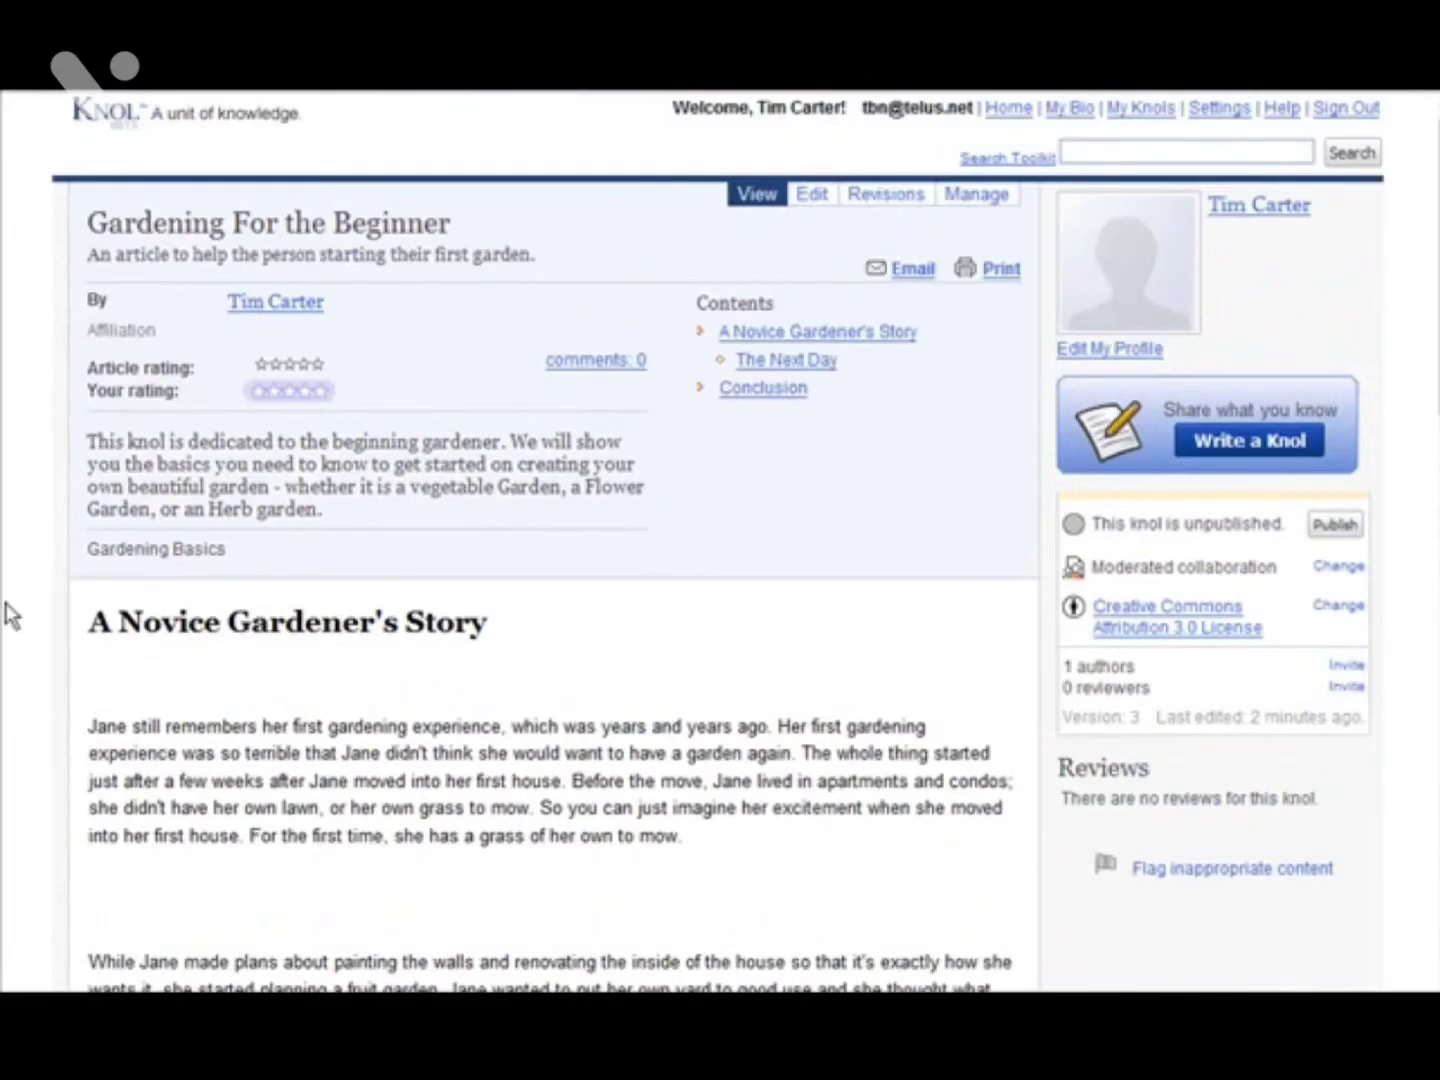
scroll(606, 600, "down", 1)
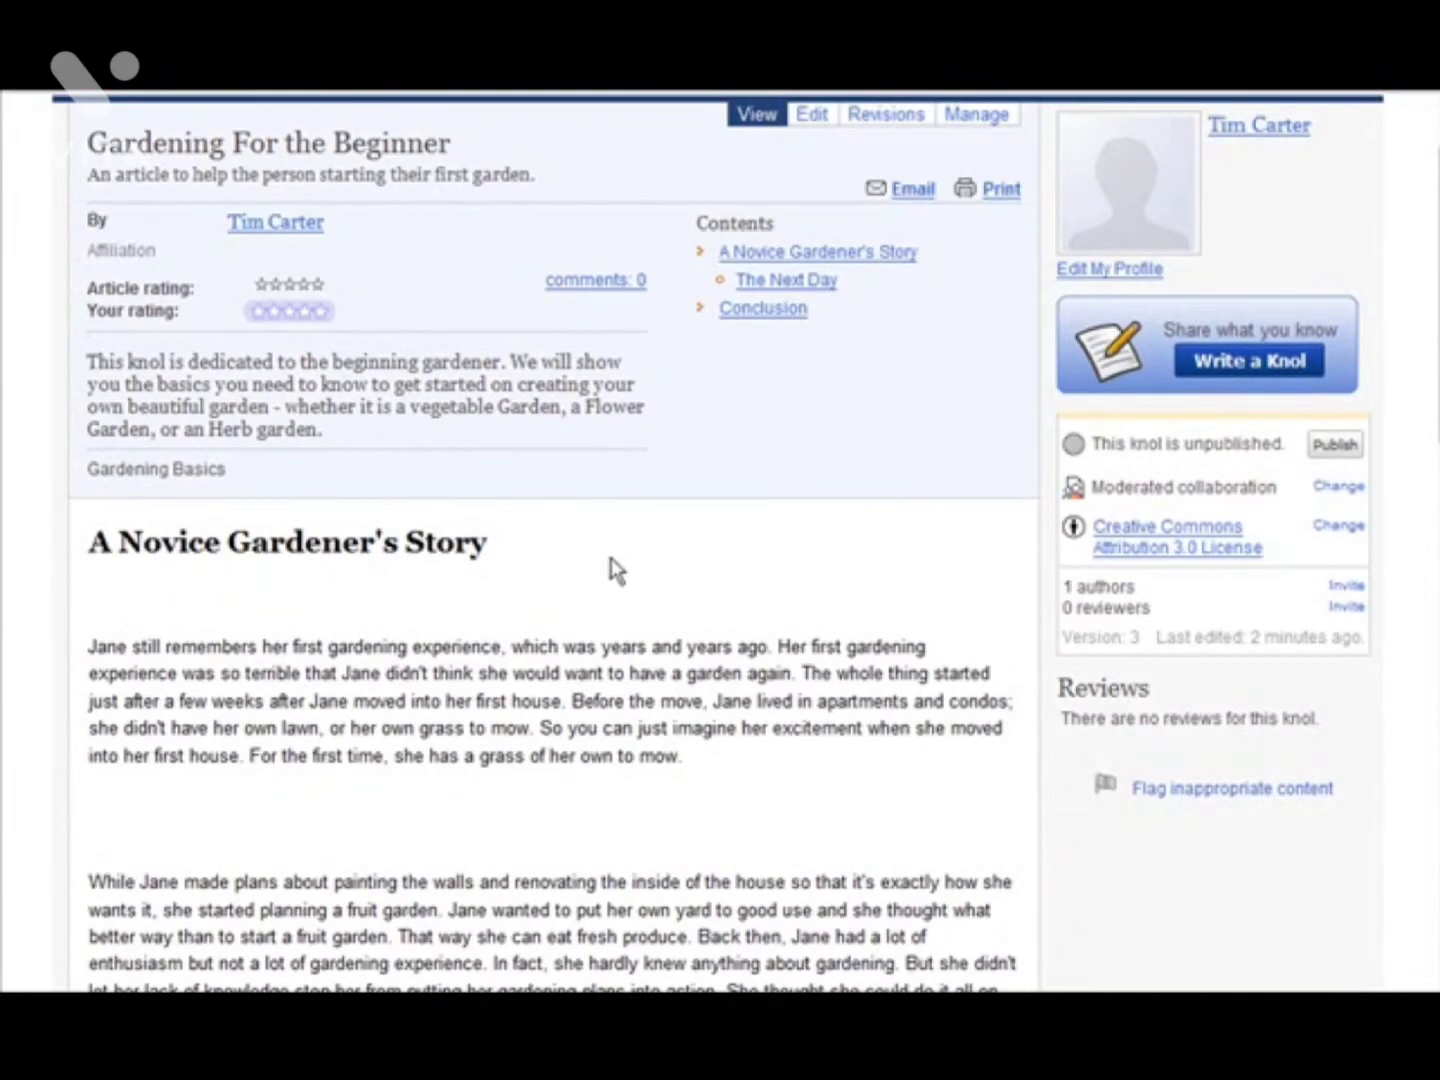
scroll(612, 560, "up", 1)
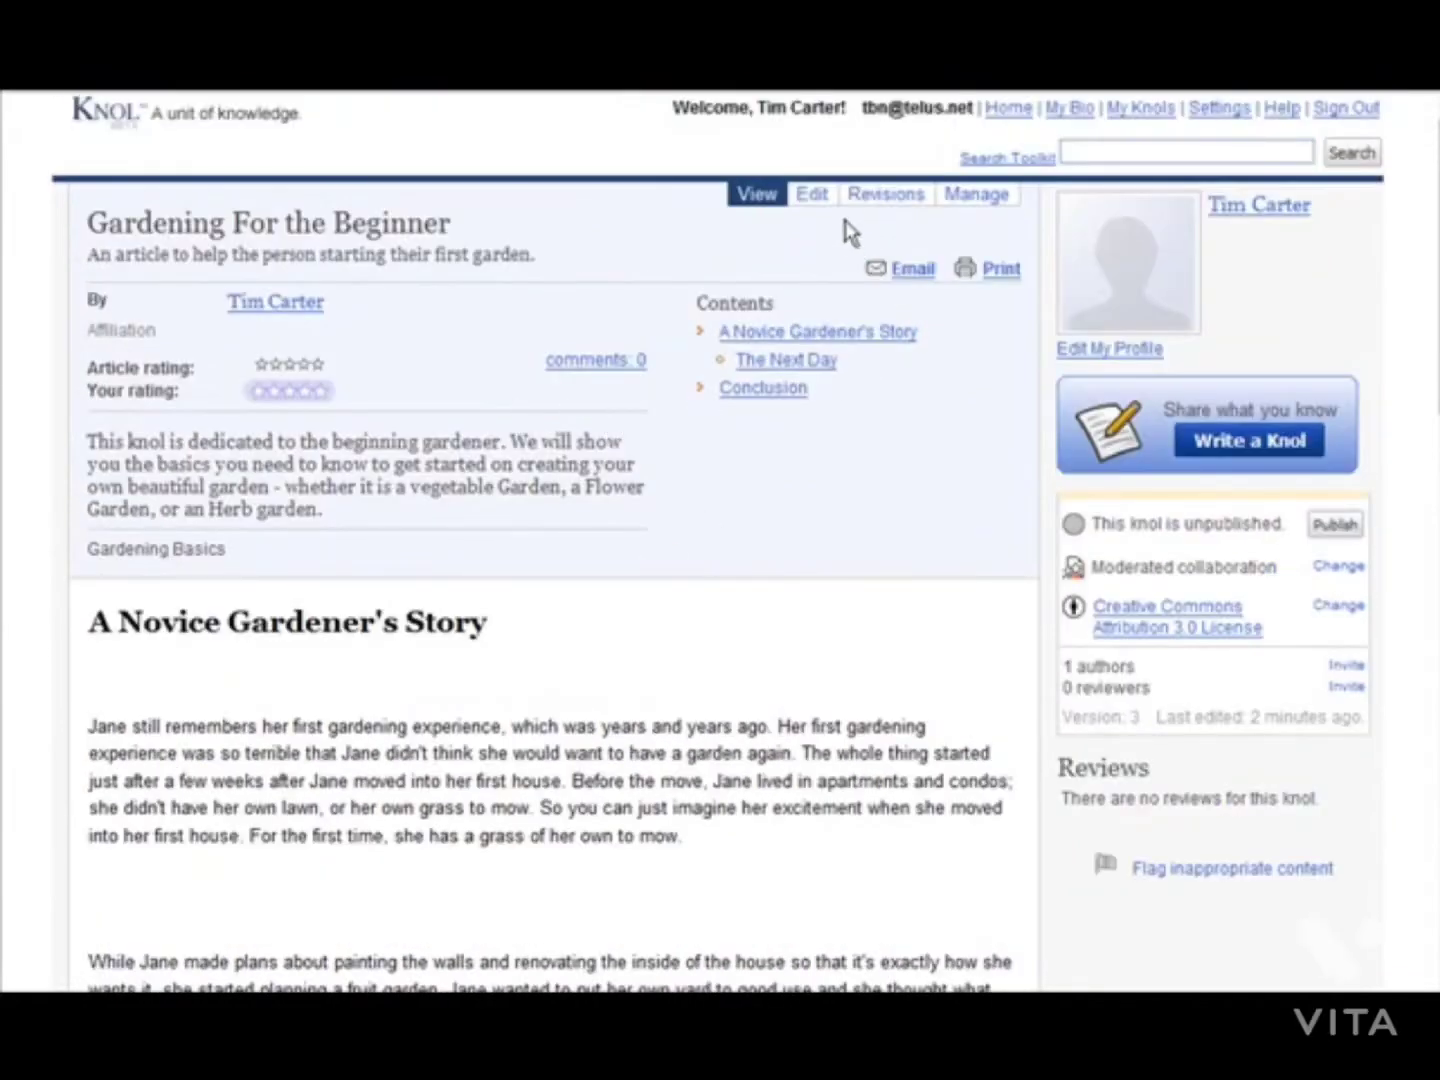
Reopen the article for editing and add "For more information on gardening see my gardening blog by clicking this link" below the last paragraph.
left_click(818, 197)
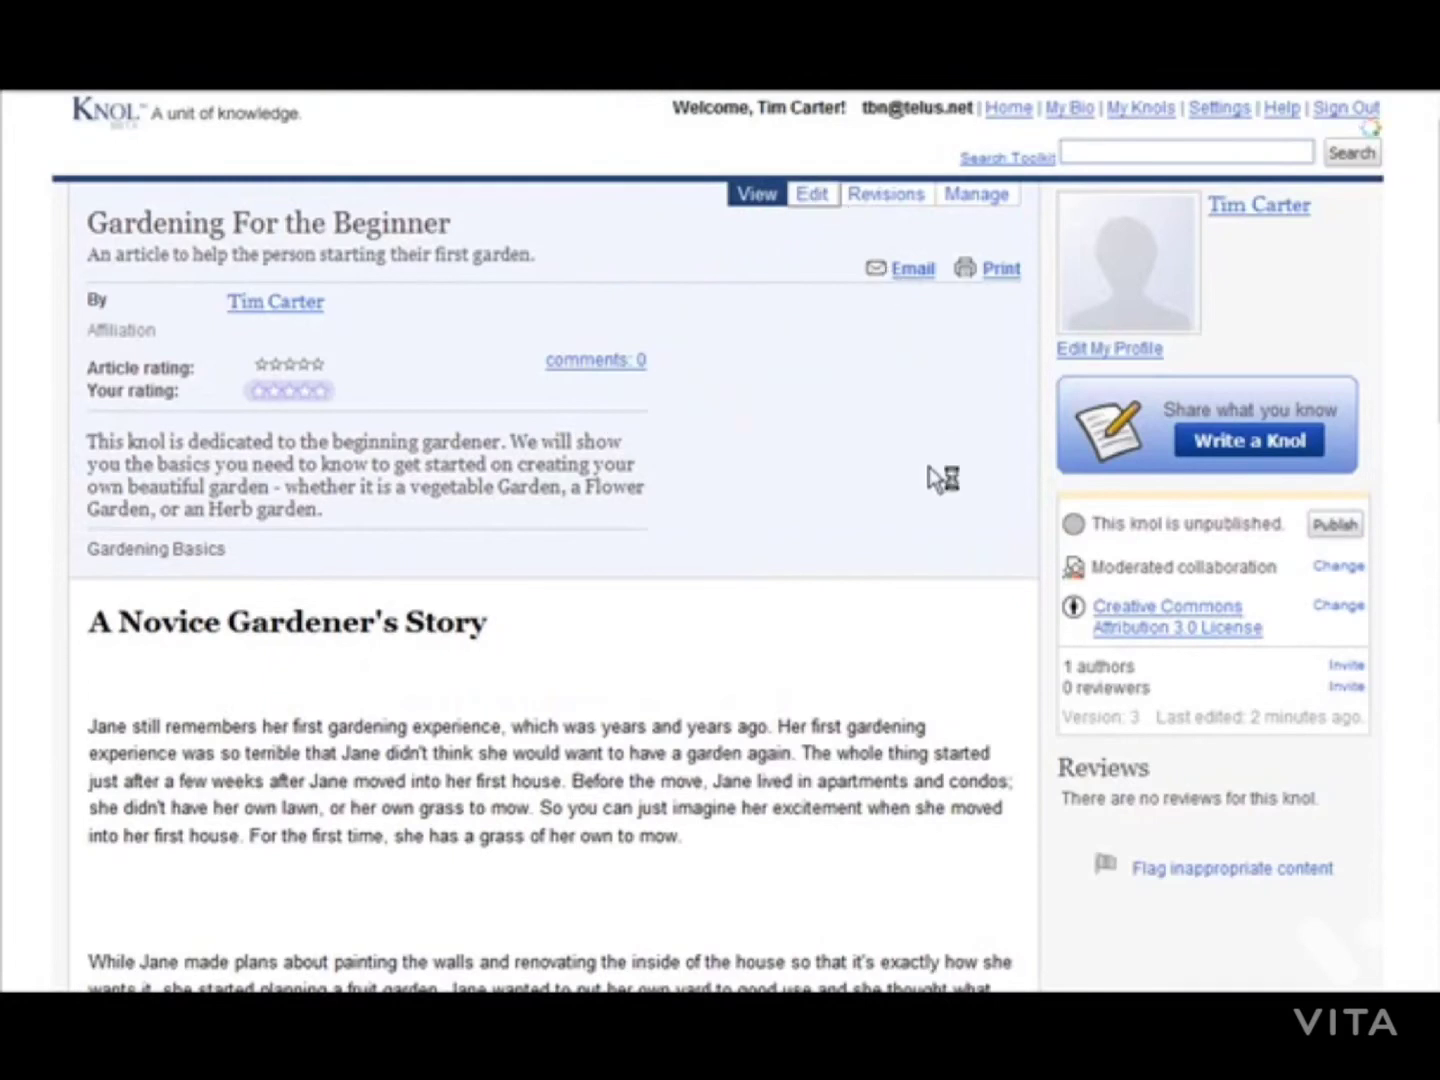
scroll(965, 474, "down", 3)
scroll(490, 569, "down", 12)
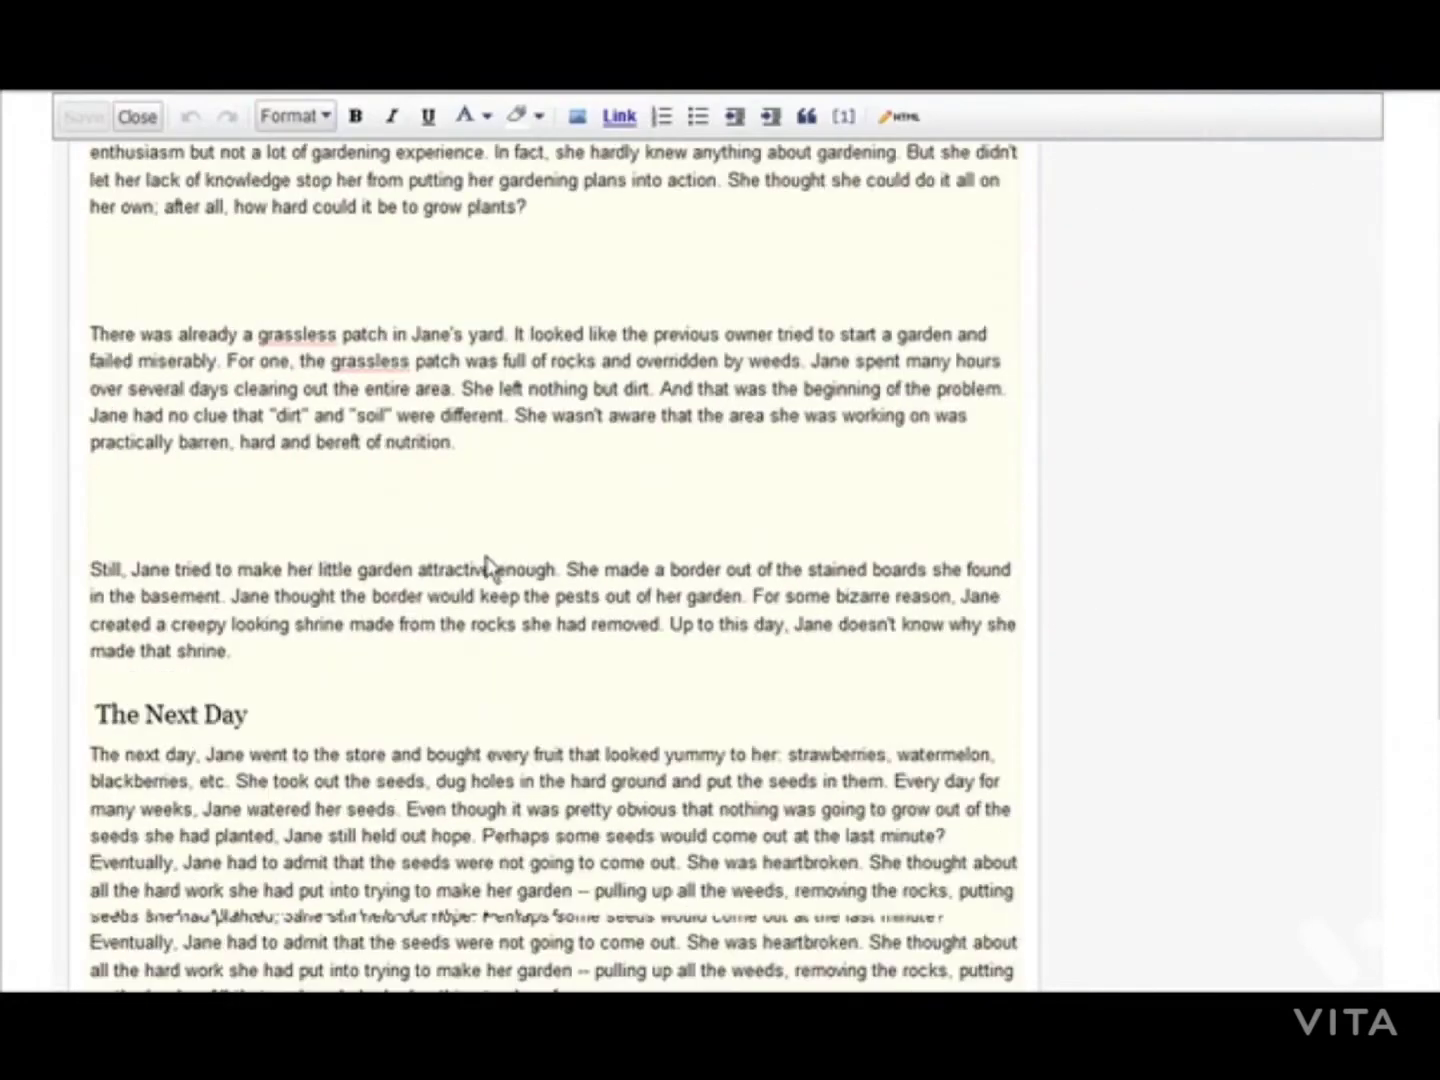
left_click(436, 704)
key("Return")
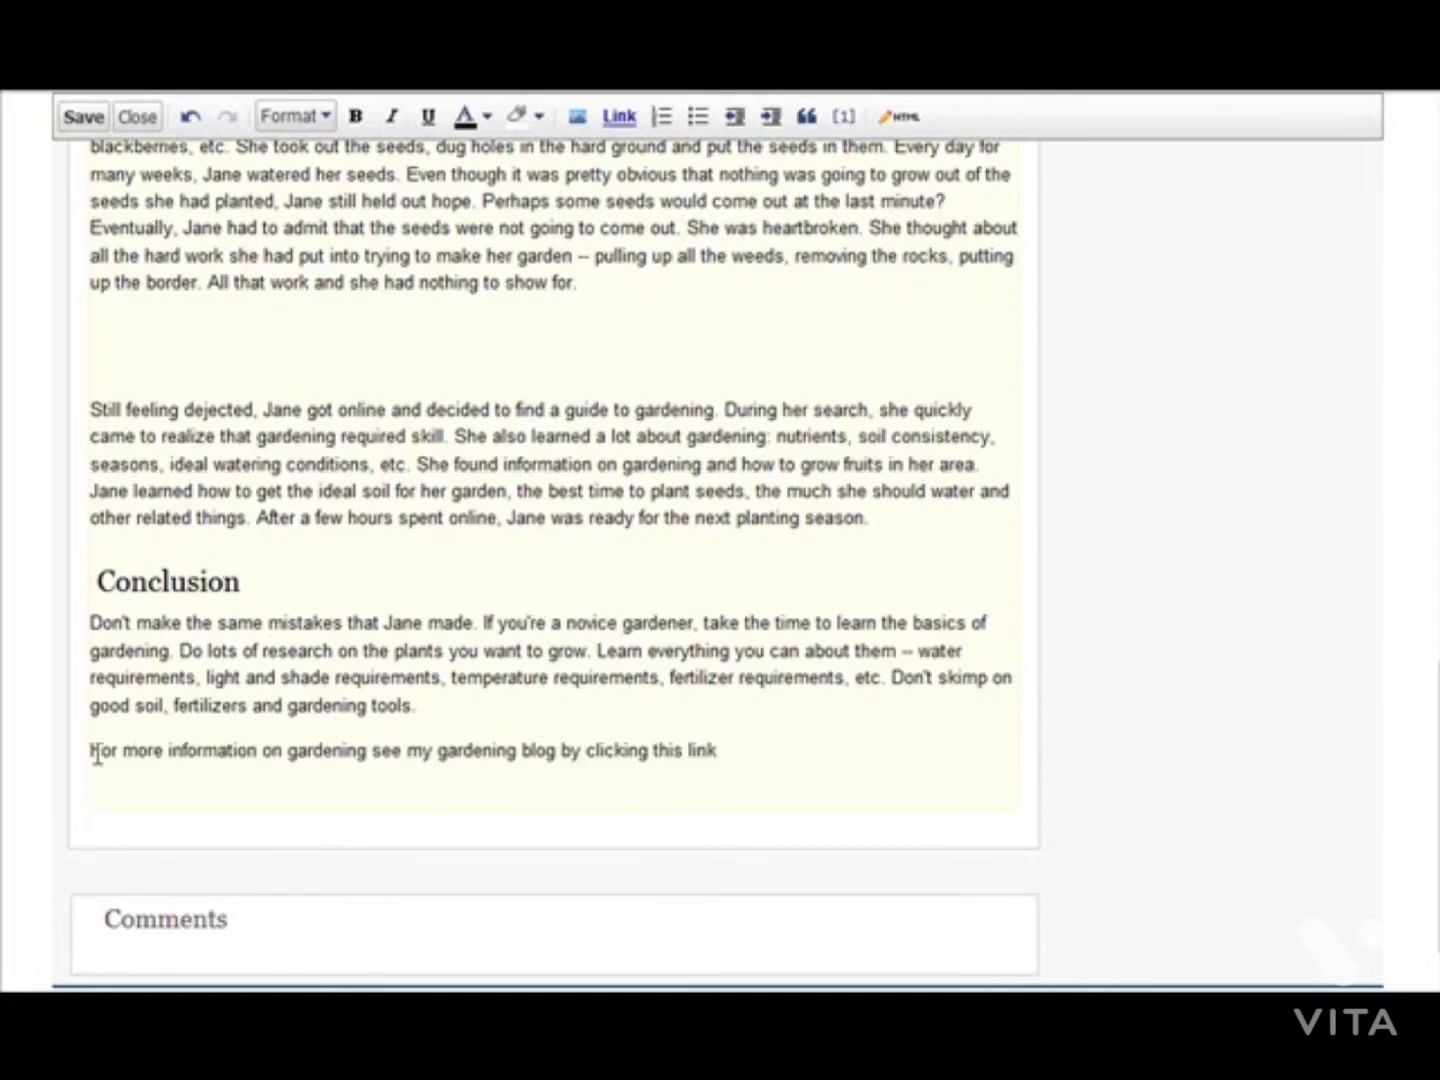
left_click_drag(93, 750, 720, 752)
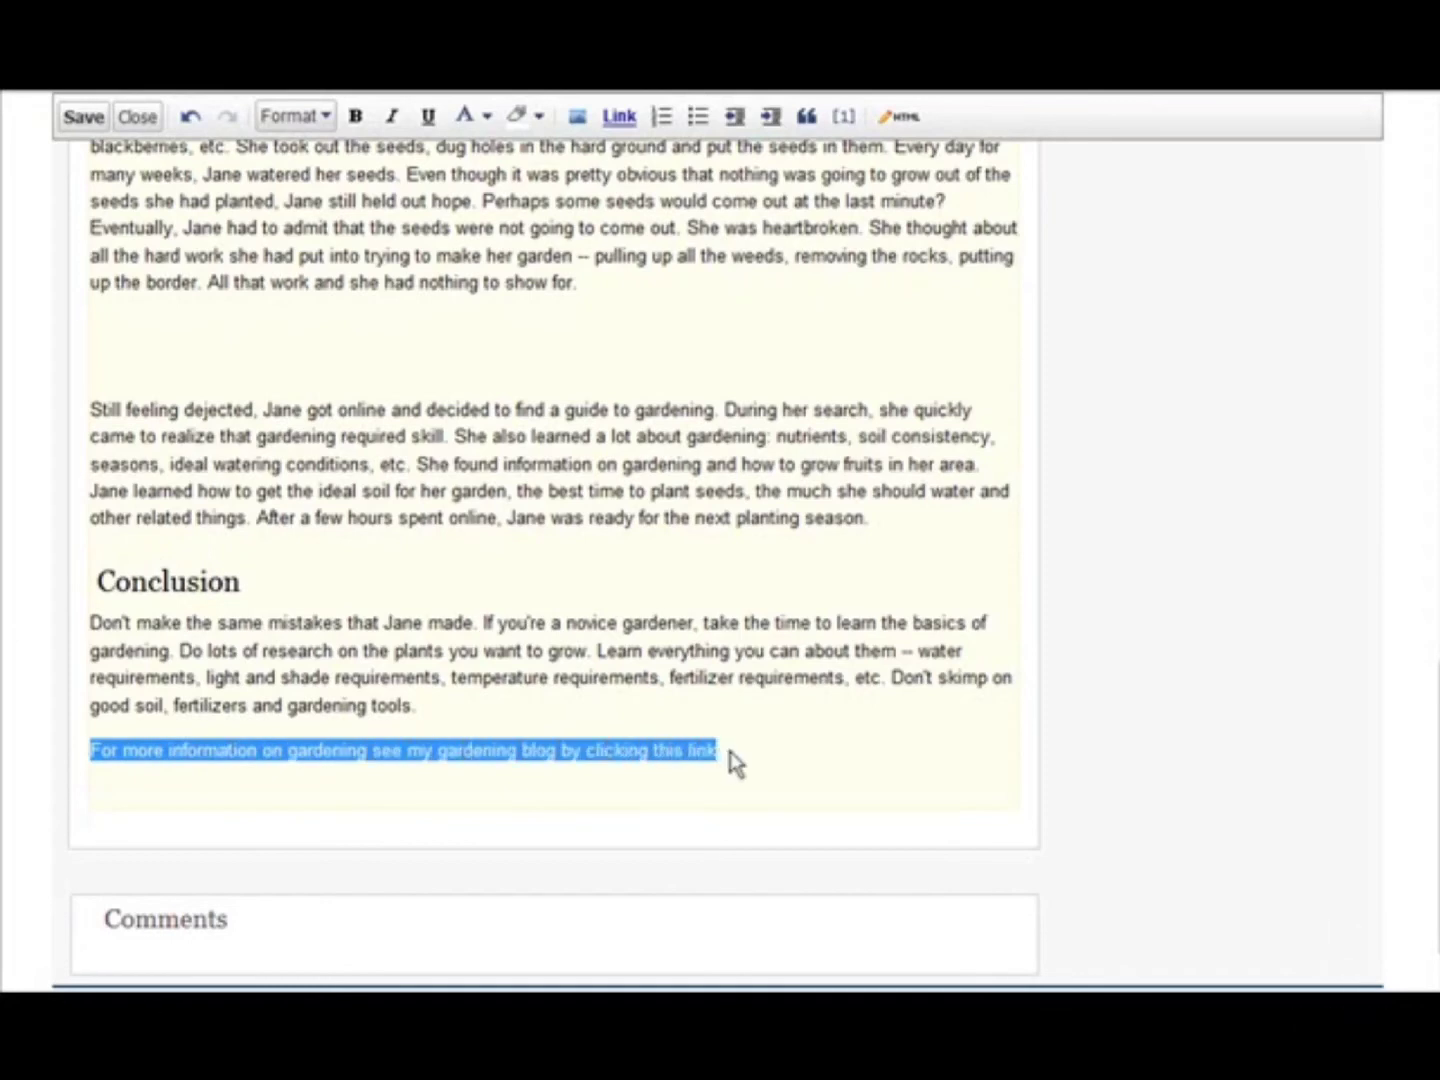
scroll(1173, 779, "up", 15)
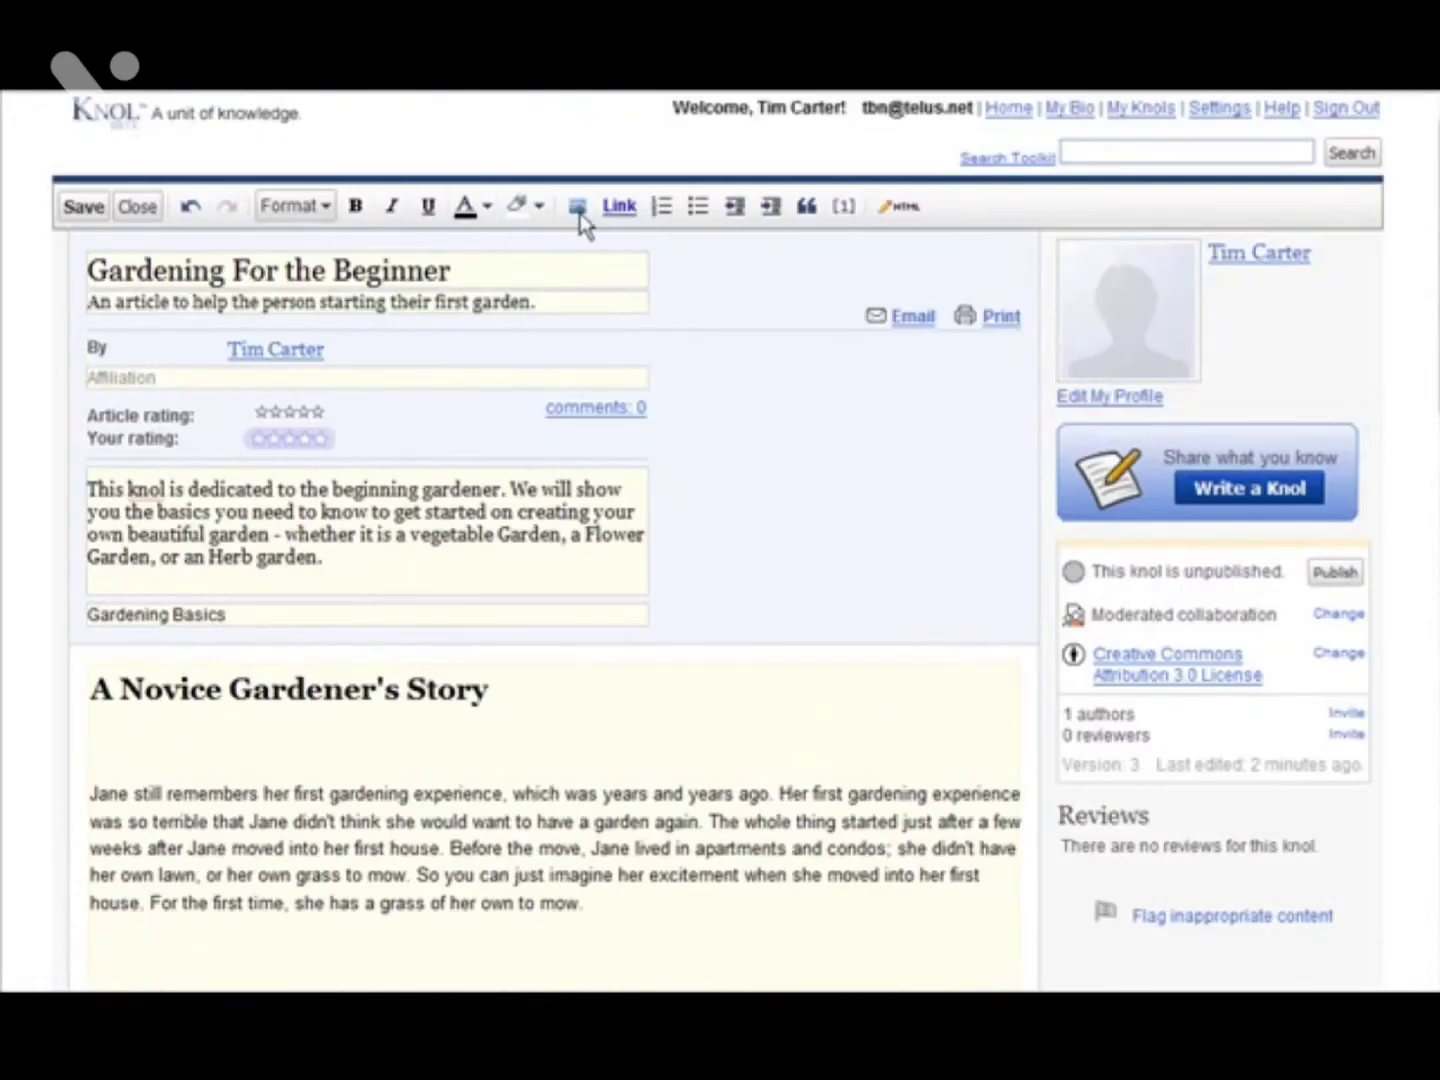
left_click(613, 207)
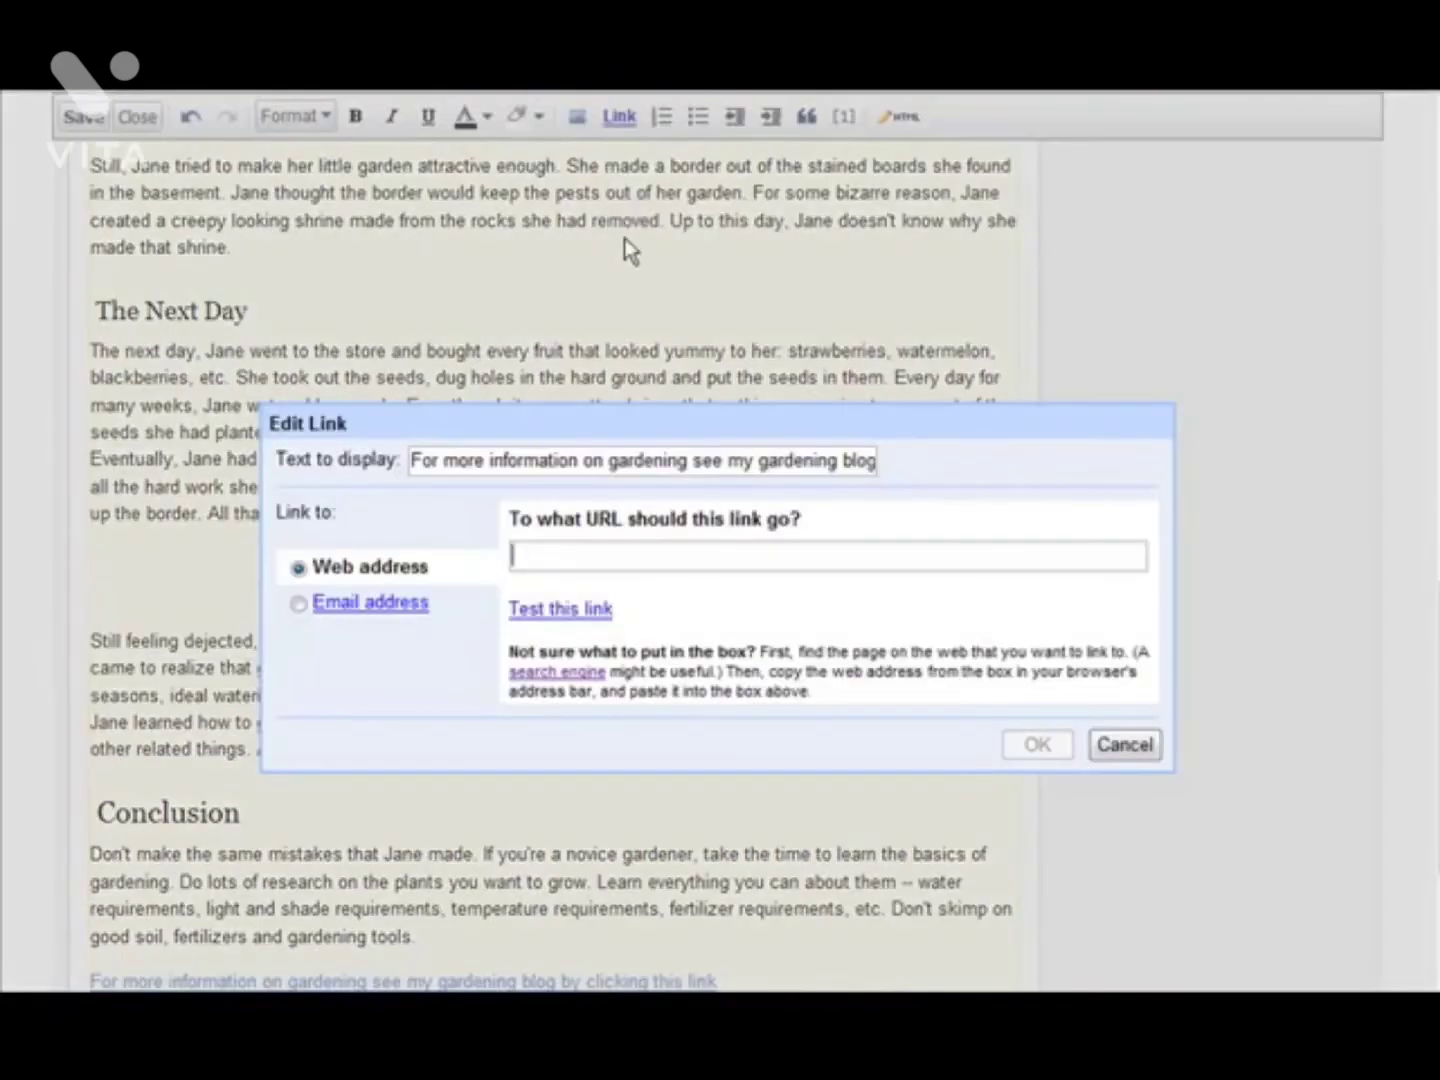
left_click(548, 554)
type("http://beautifullawnandgarden.info/")
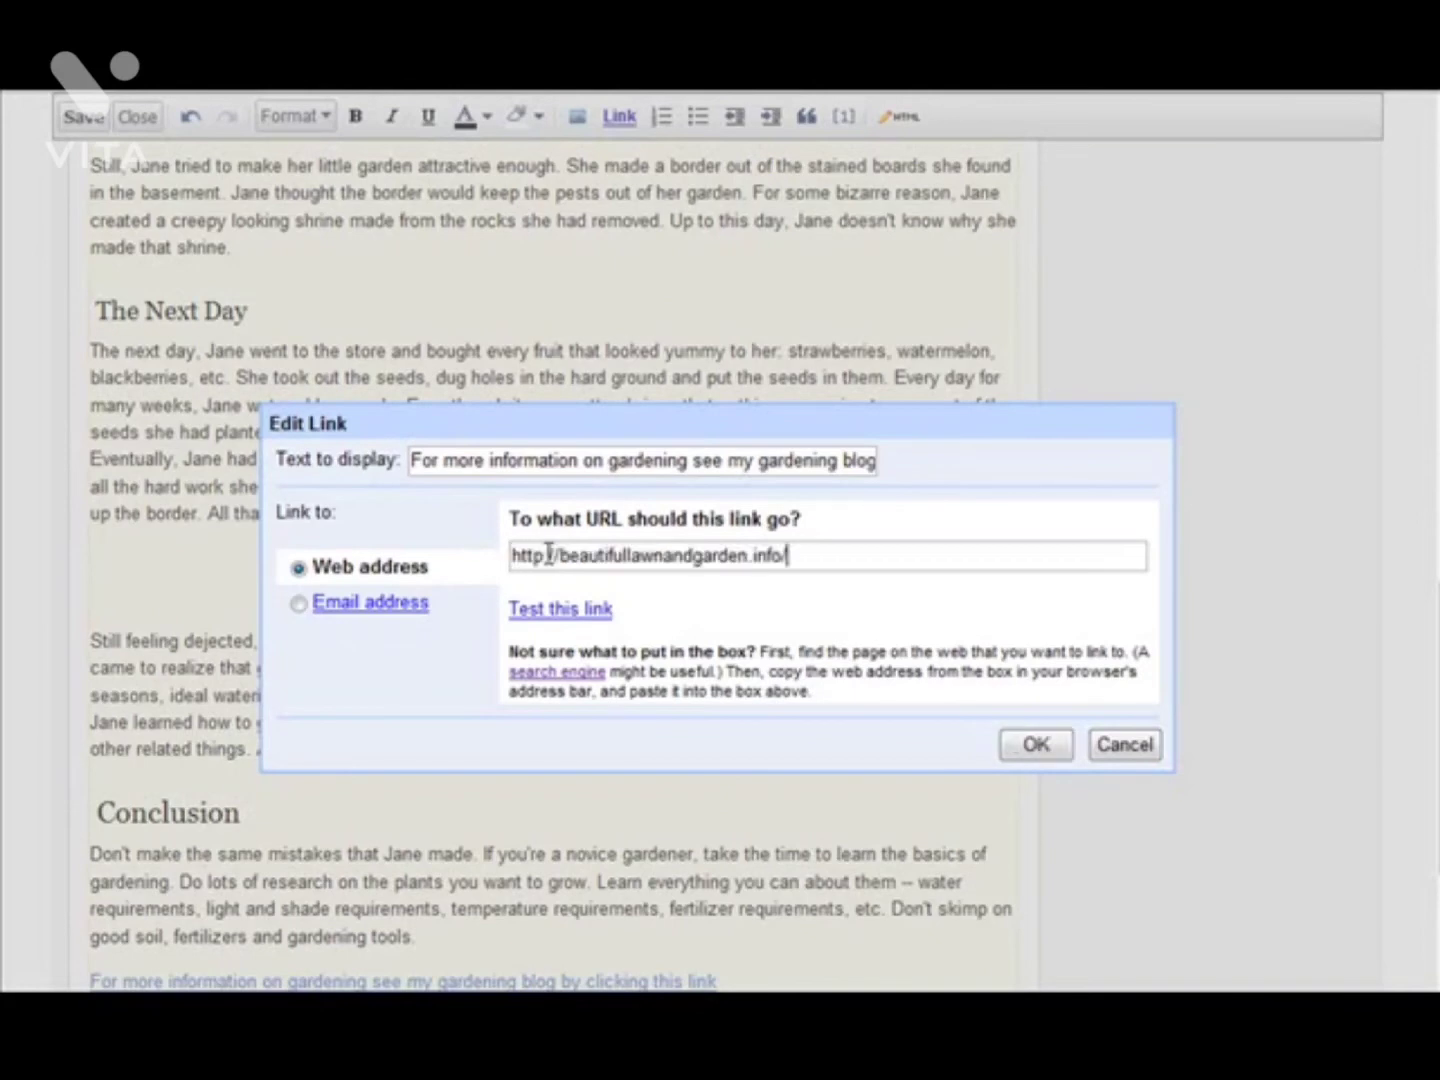
Test the link's web address, look over the gardening site that opens, and close its window.
left_click(565, 610)
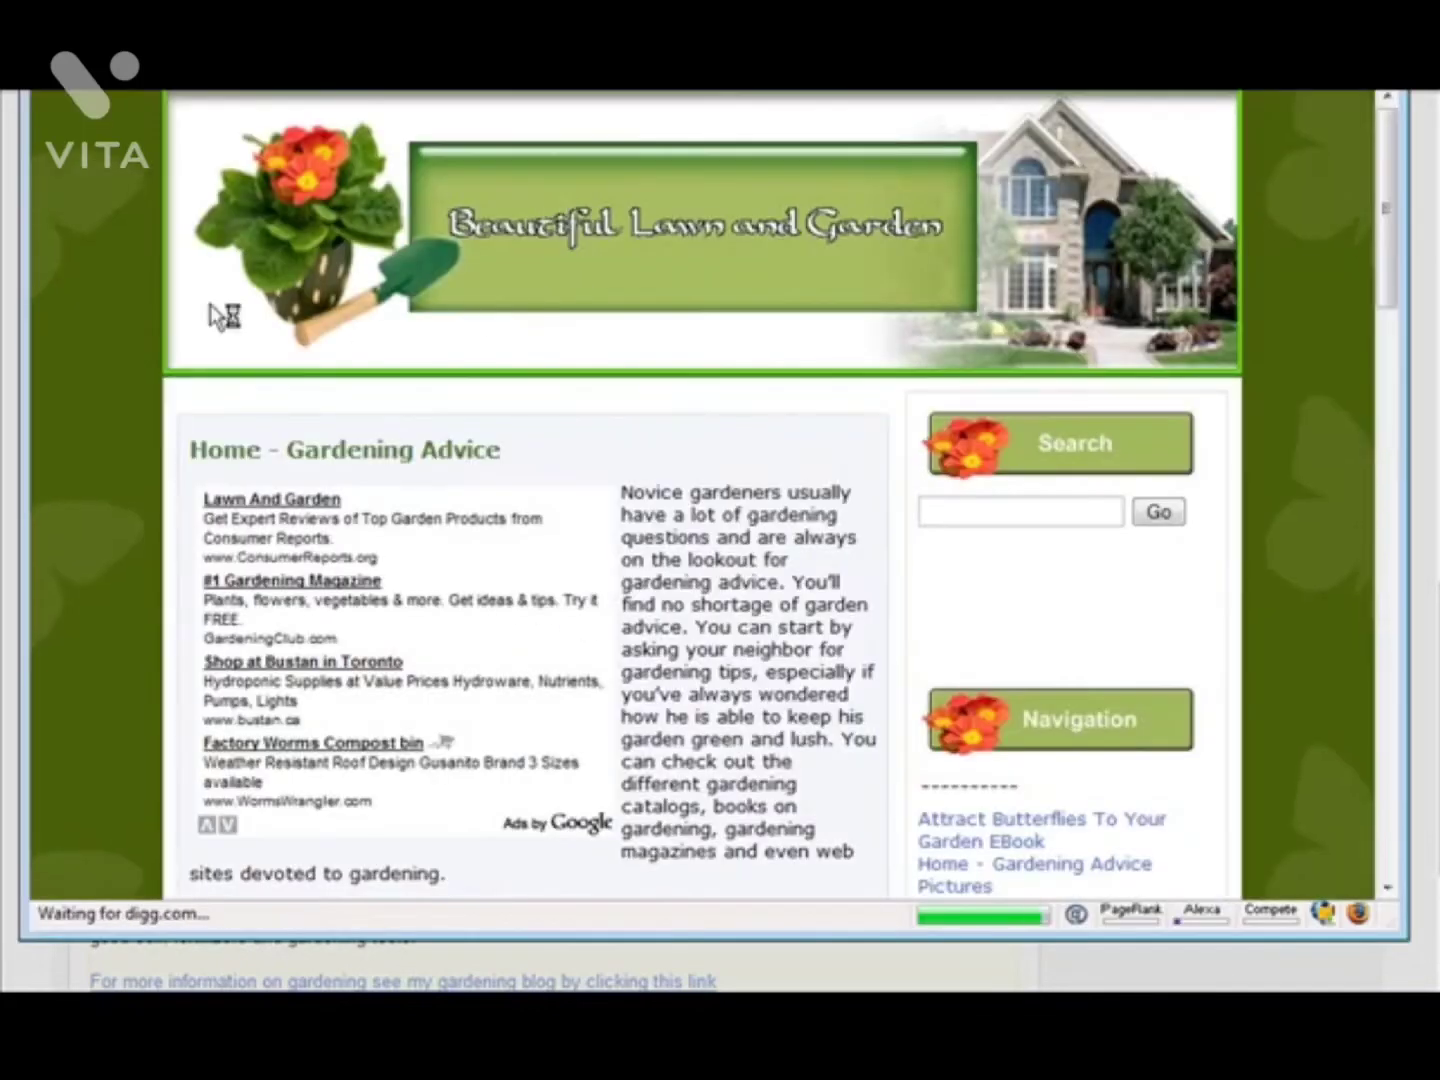
scroll(859, 478, "down", 2)
scroll(859, 489, "down", 4)
scroll(855, 499, "up", 6)
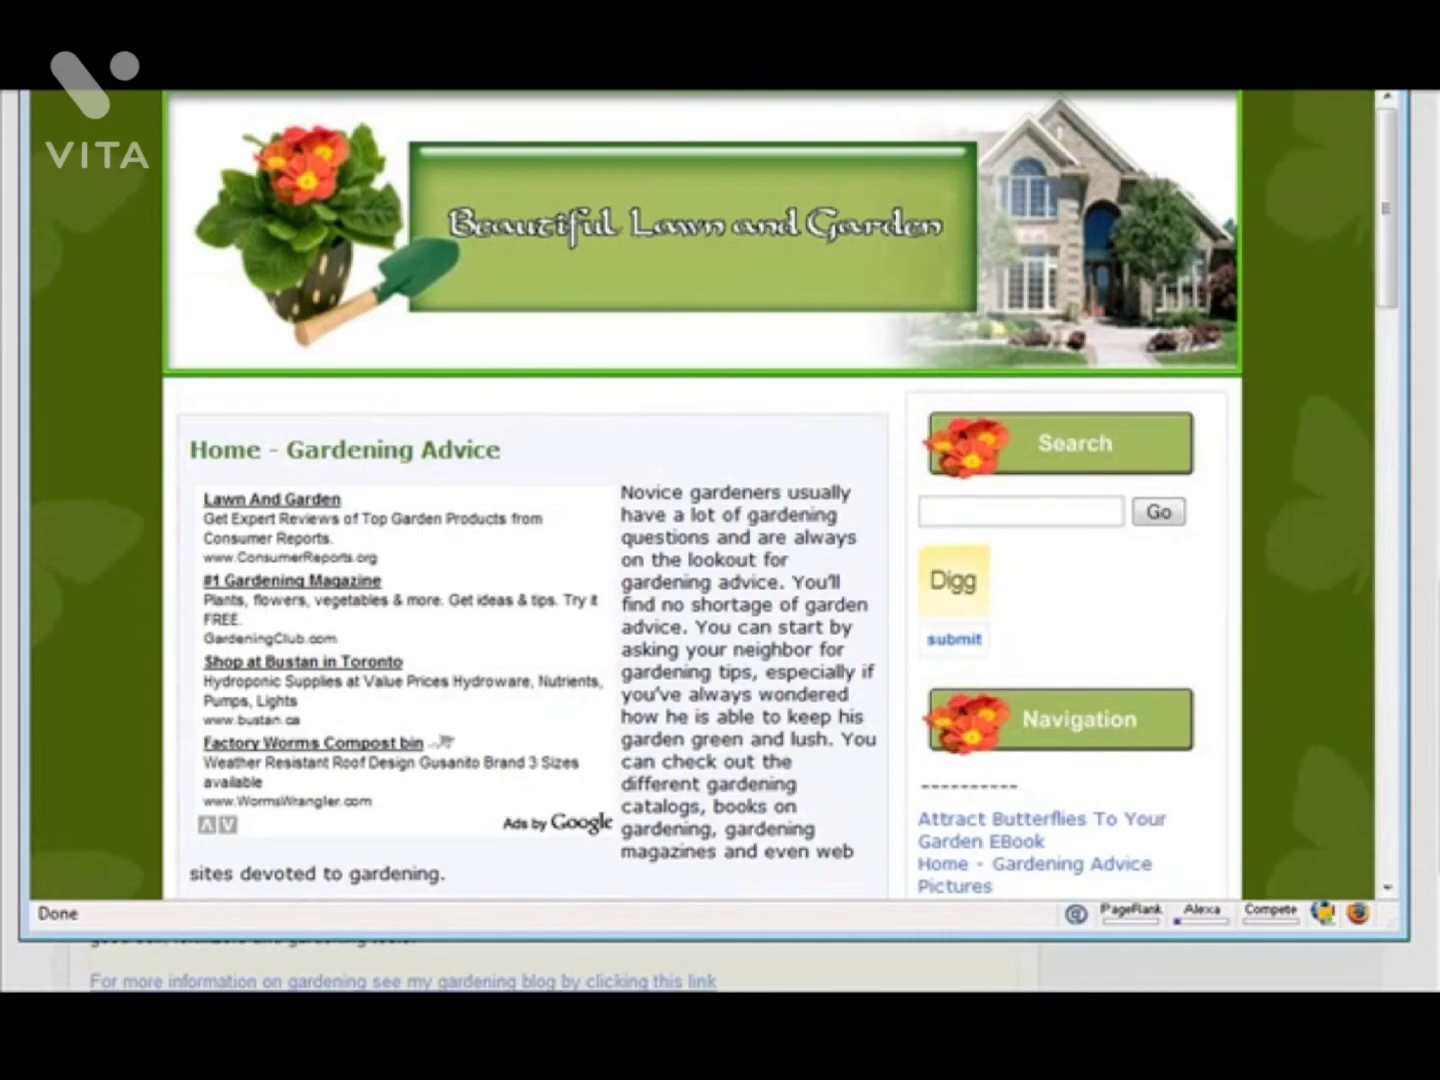
key("alt+F4")
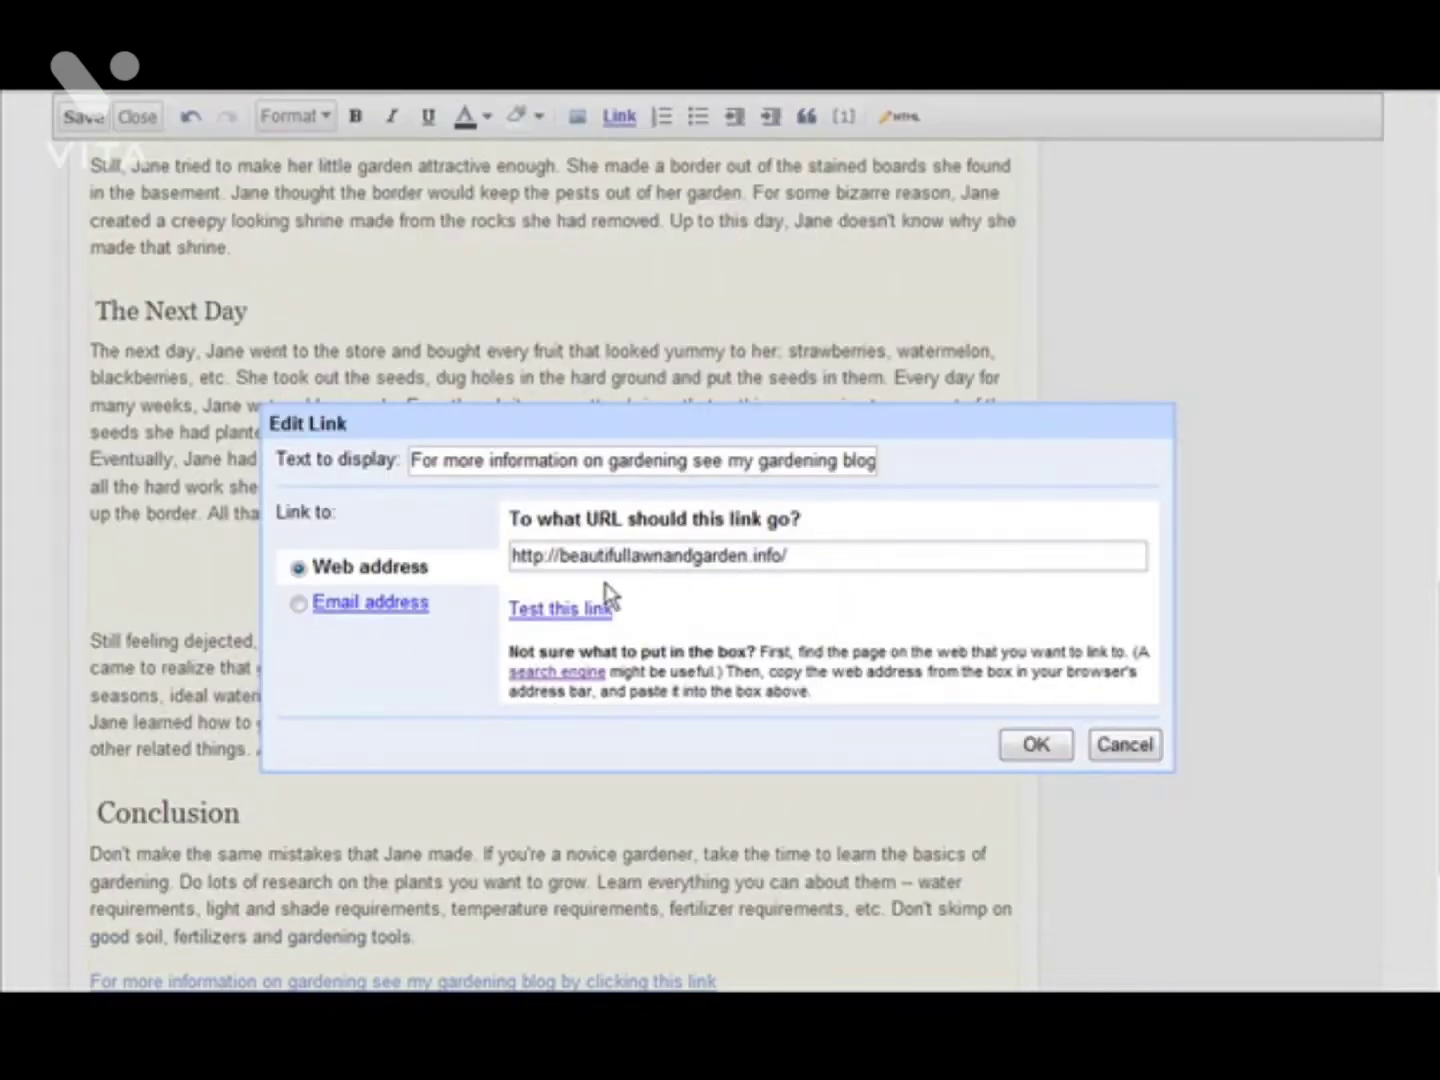
Confirm the link on the closing sentence, dismiss its link pop-up, and return to the start of the article.
left_click(1035, 745)
scroll(575, 800, "down", 3)
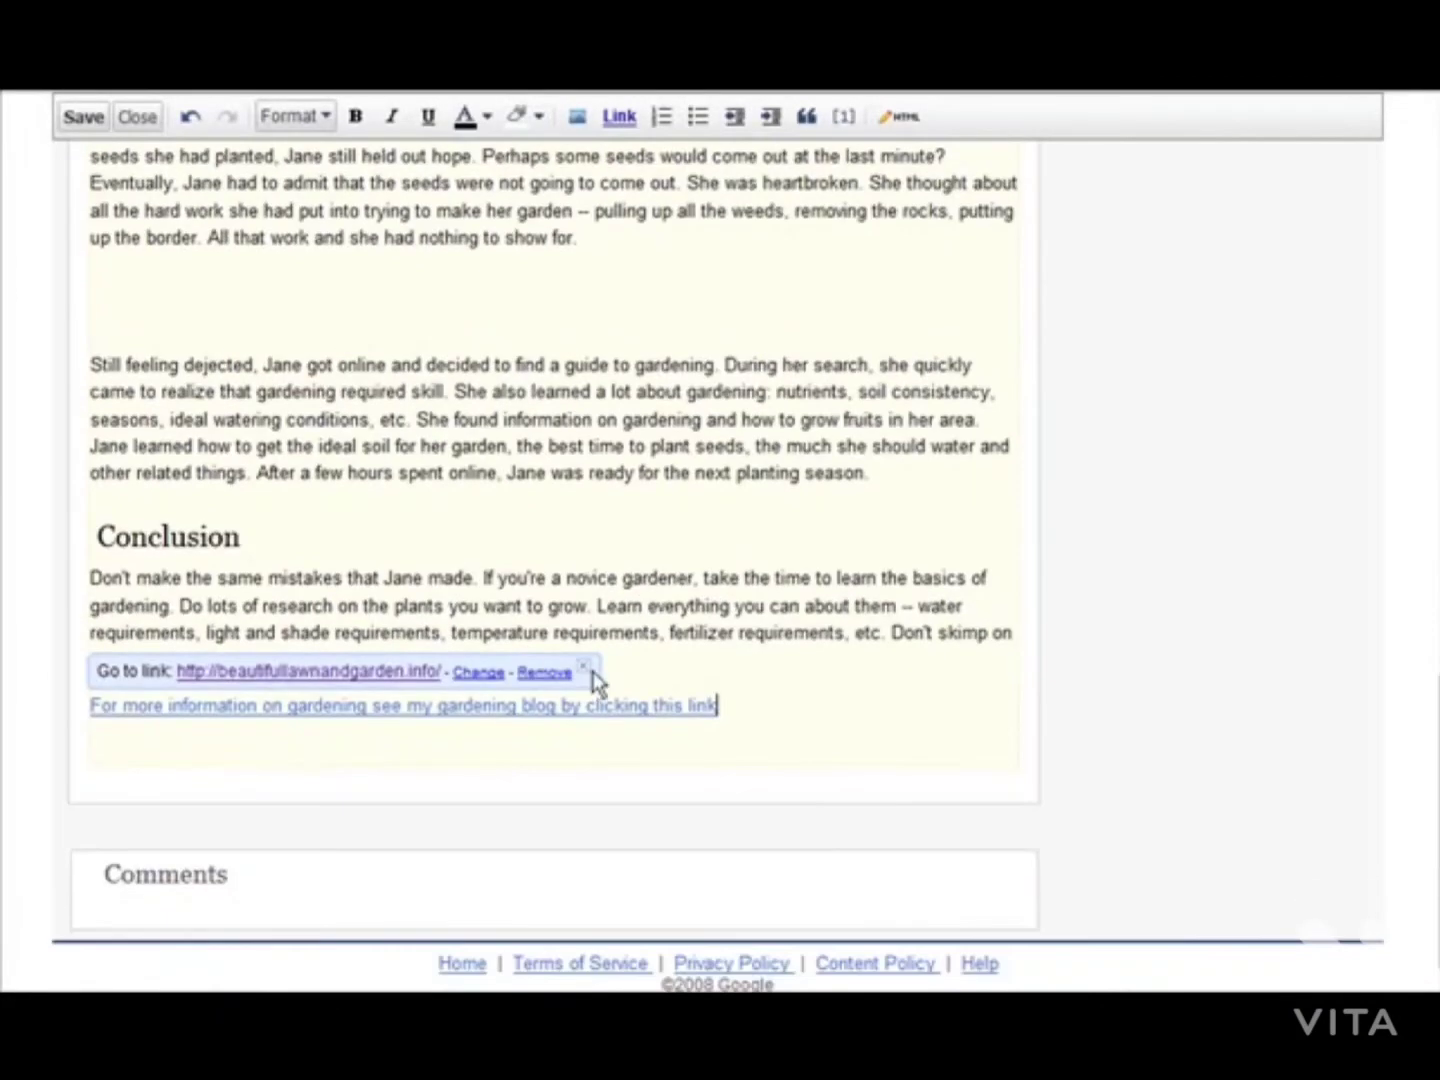
left_click(401, 797)
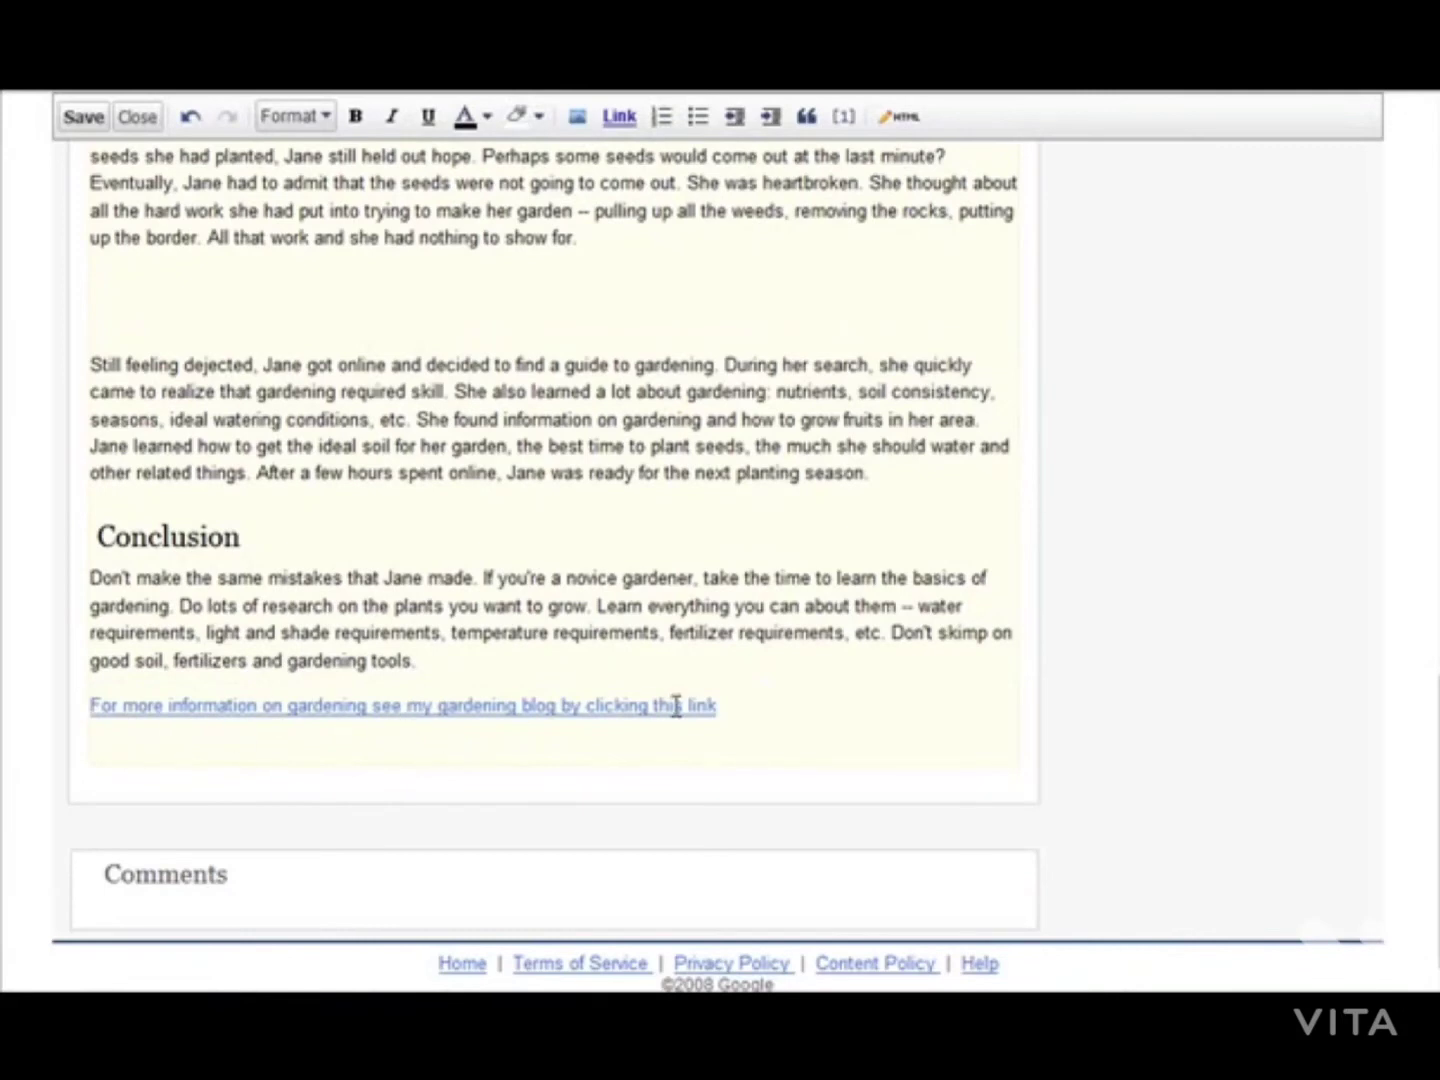
scroll(904, 734, "up", 15)
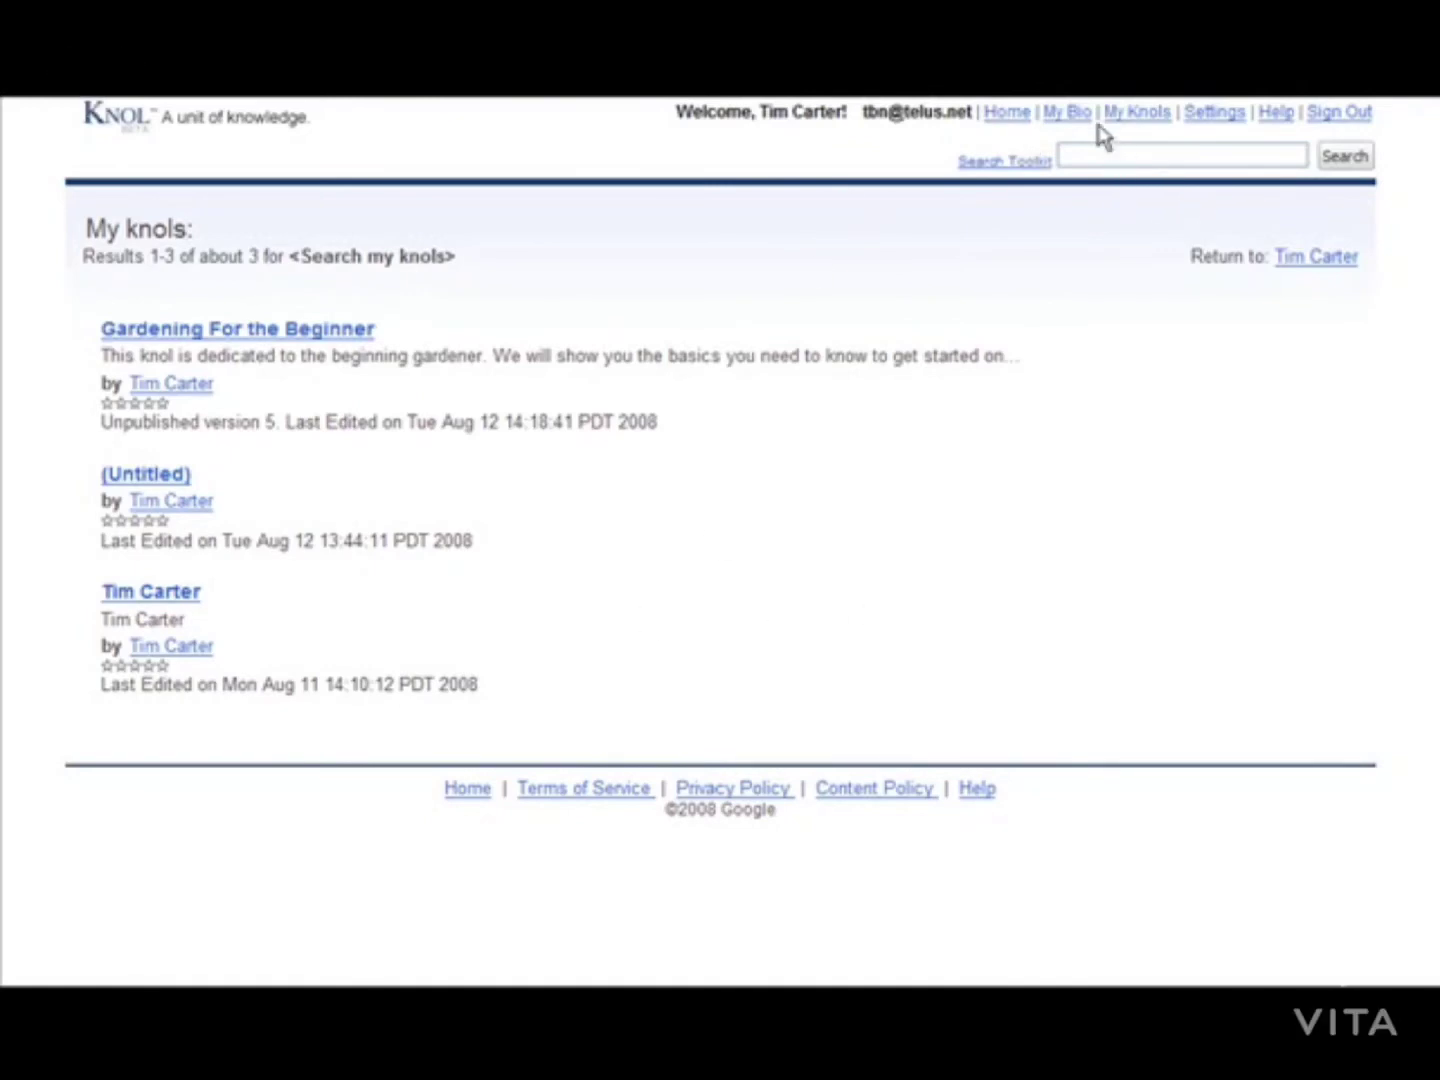
Replace the bio page's placeholder text with a greeting and a note about sharing knowledge on Golf, Gardening, Computers and Internet Business, and save it.
left_click(1067, 113)
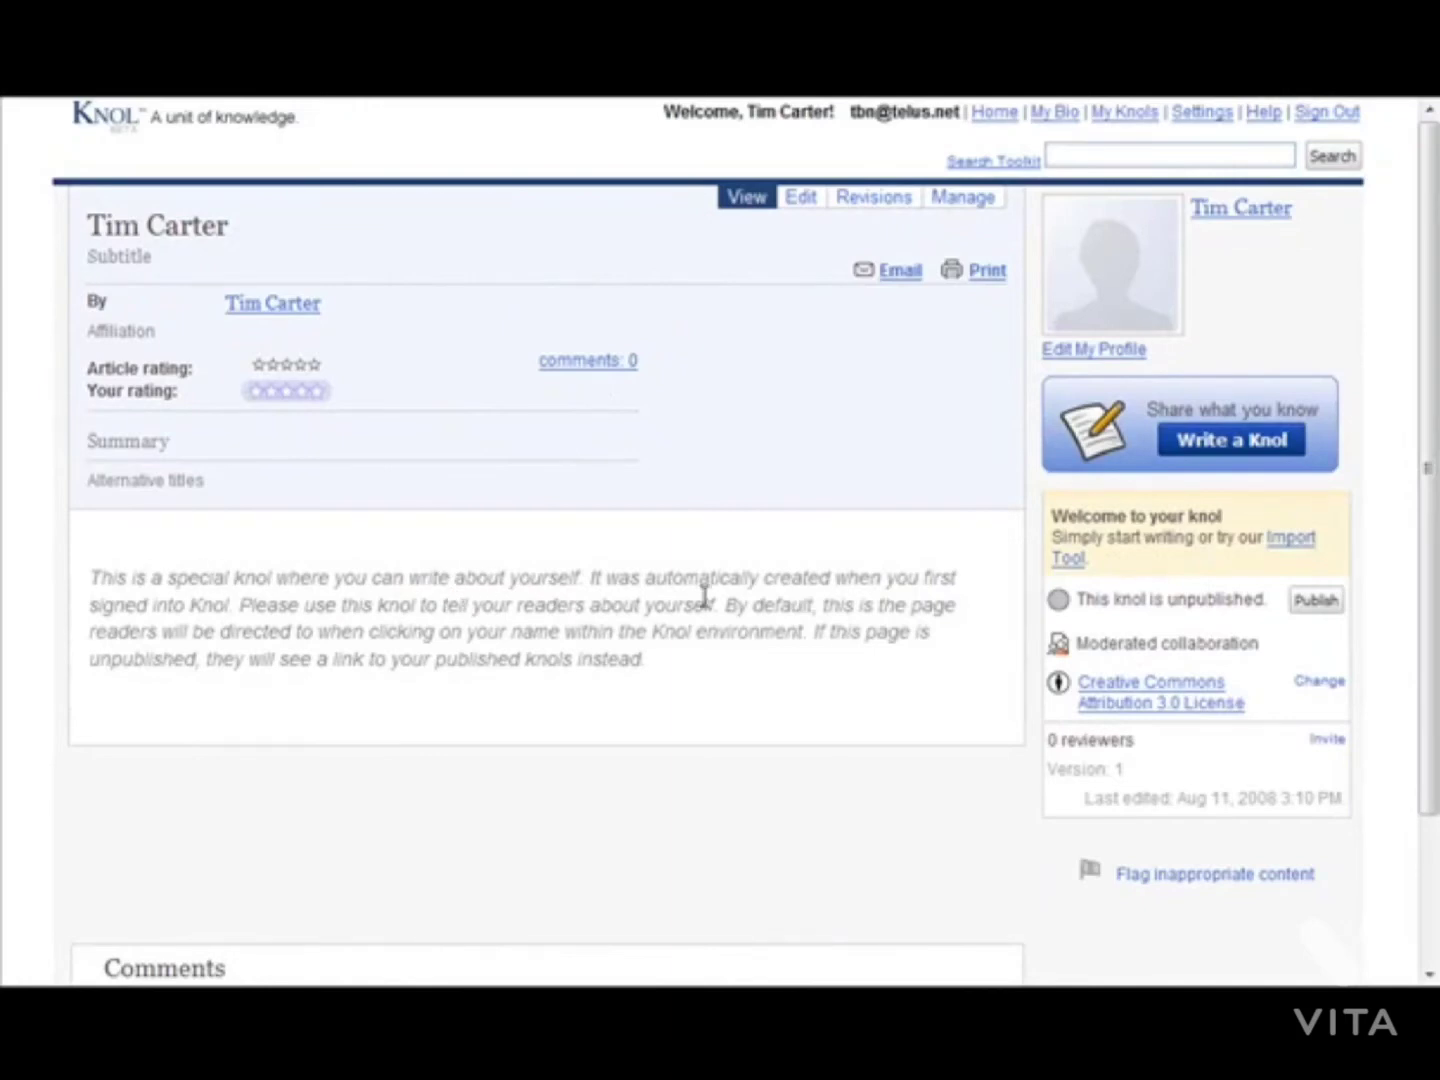
left_click(799, 197)
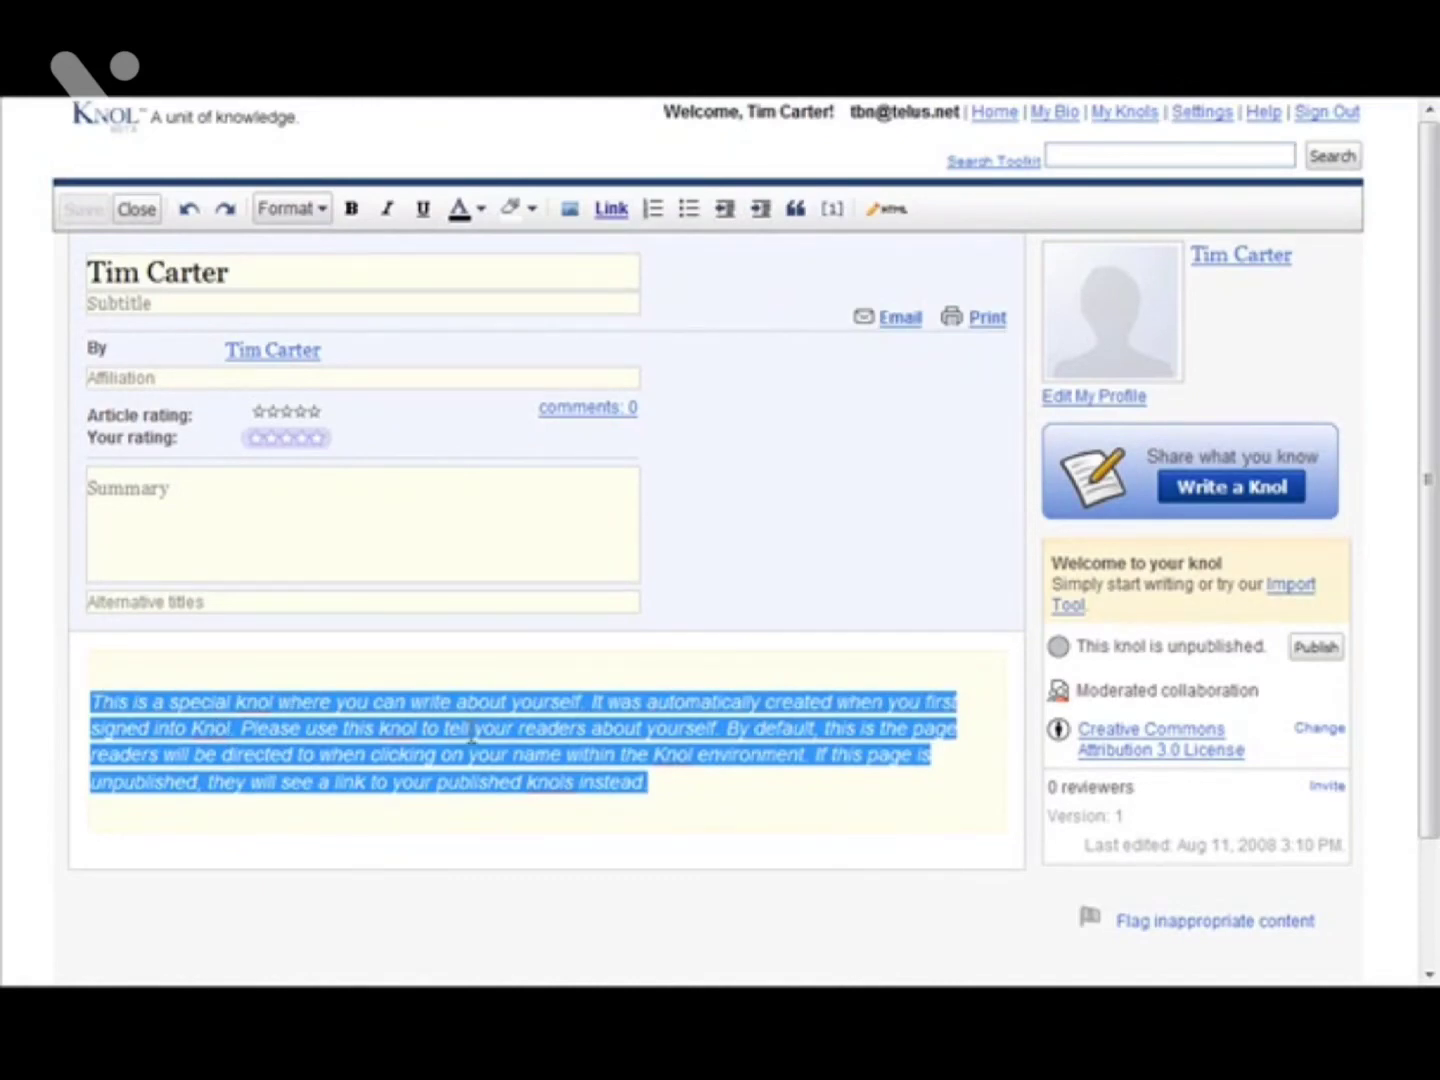
type("Hi.  I like to share knowledge about things such as Golf, Gardening, Computers and Internet Business. That is why I started writing Knols. I hope you enjoy reading my knowls.")
scroll(730, 775, "down", 3)
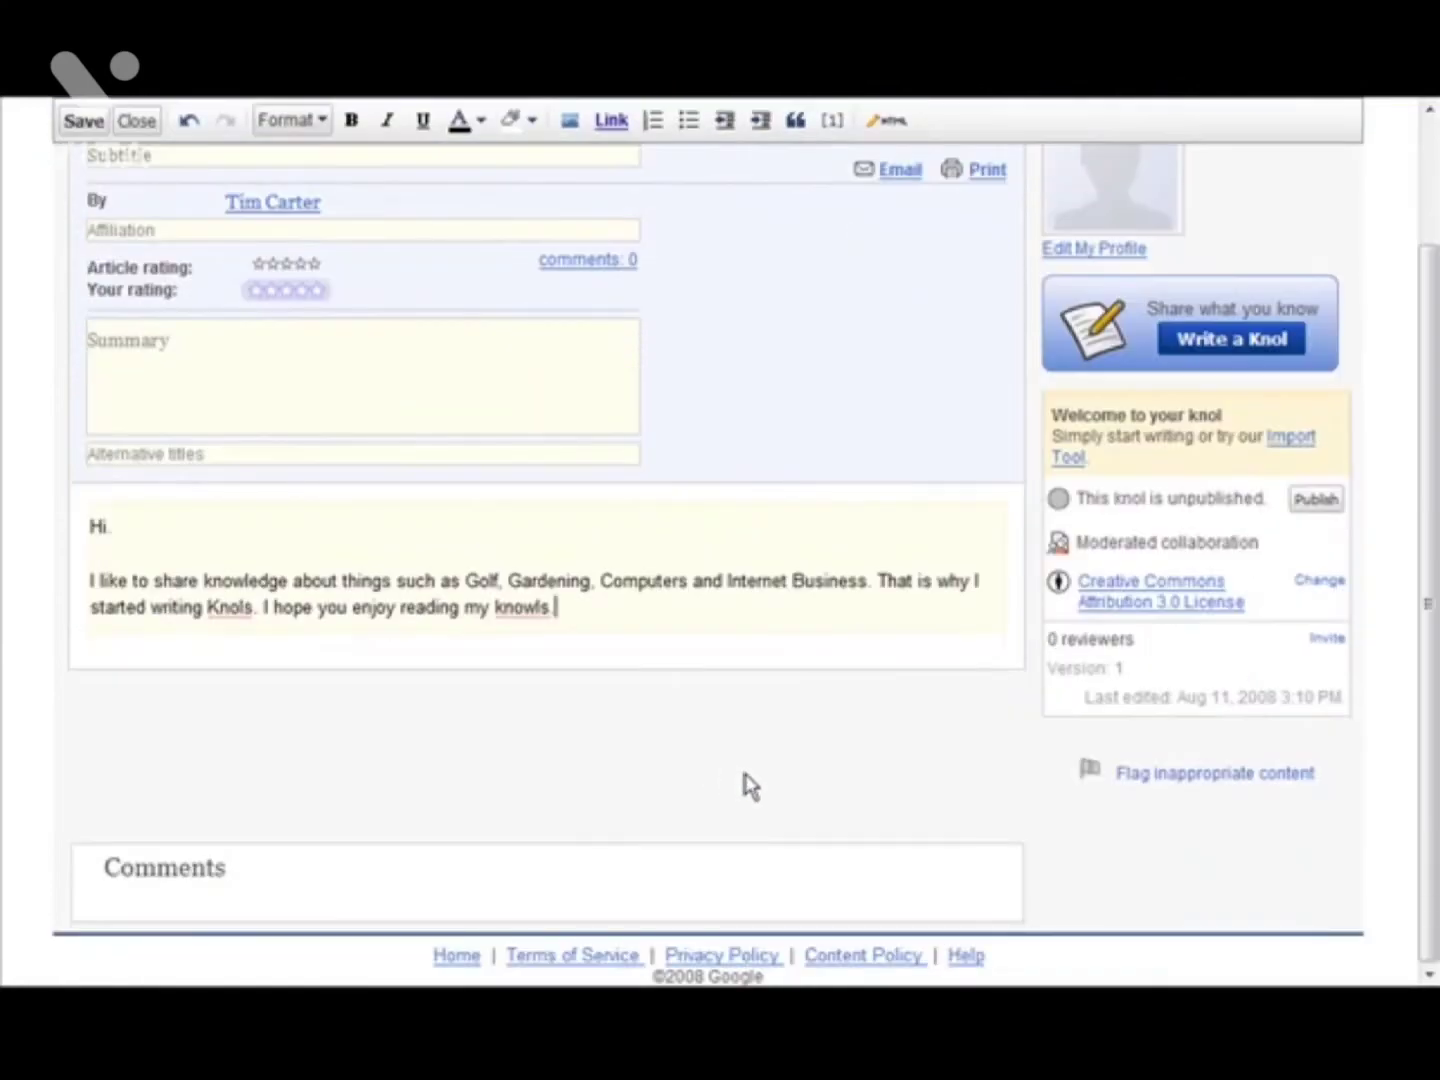
scroll(750, 786, "up", 3)
left_click(83, 209)
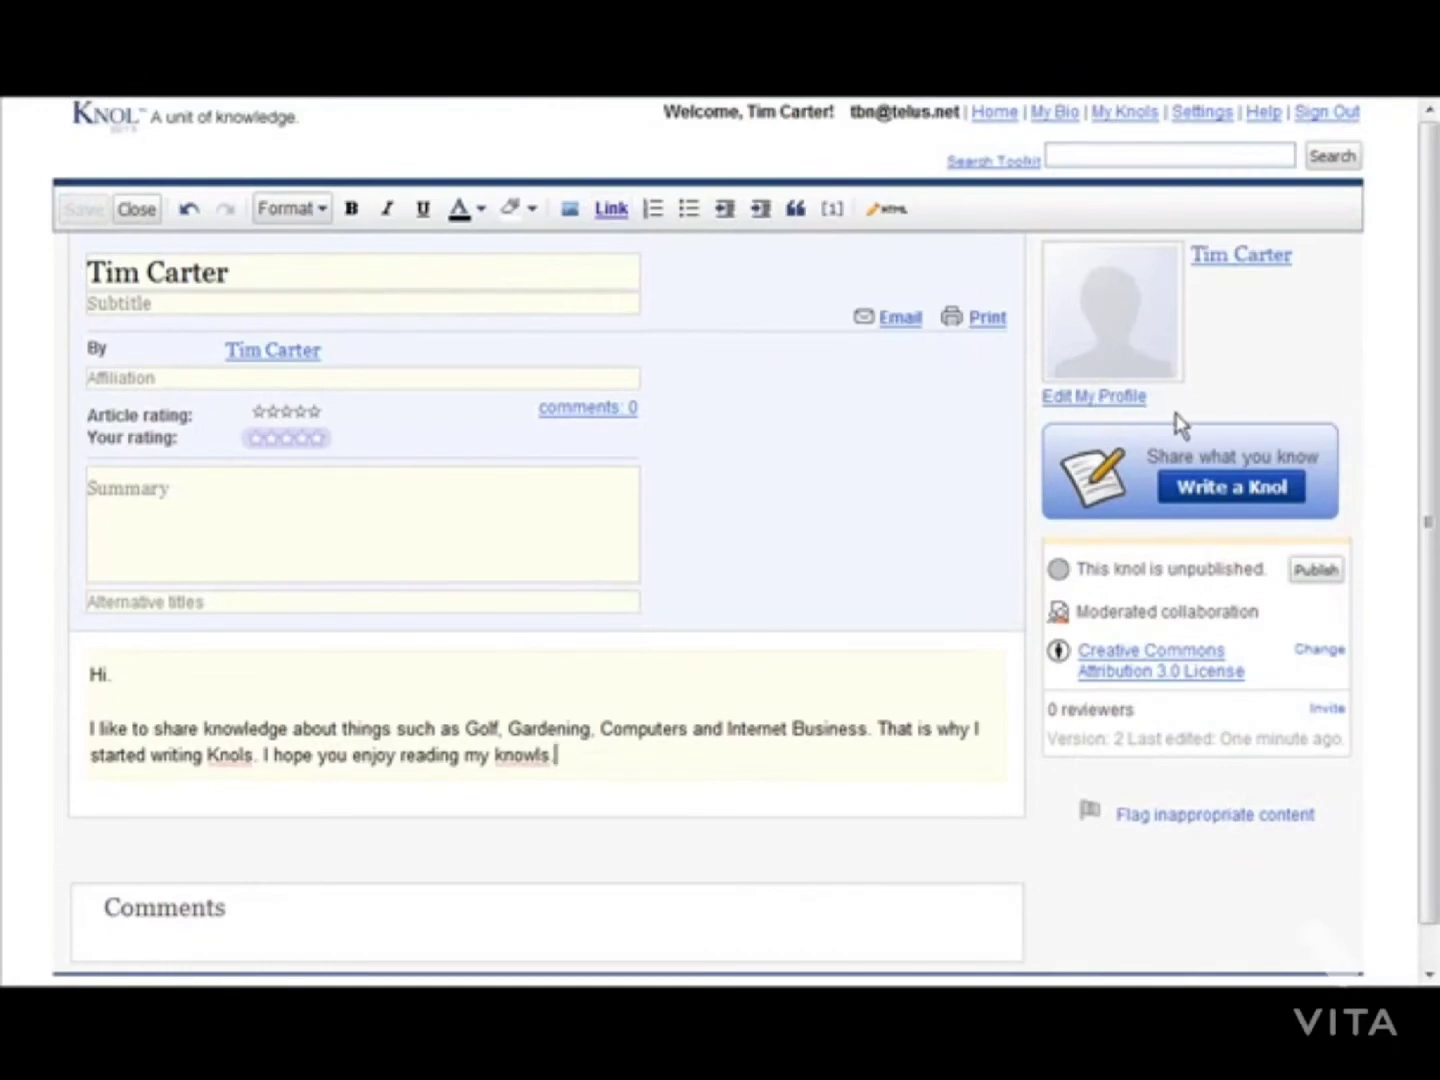
left_click(1102, 399)
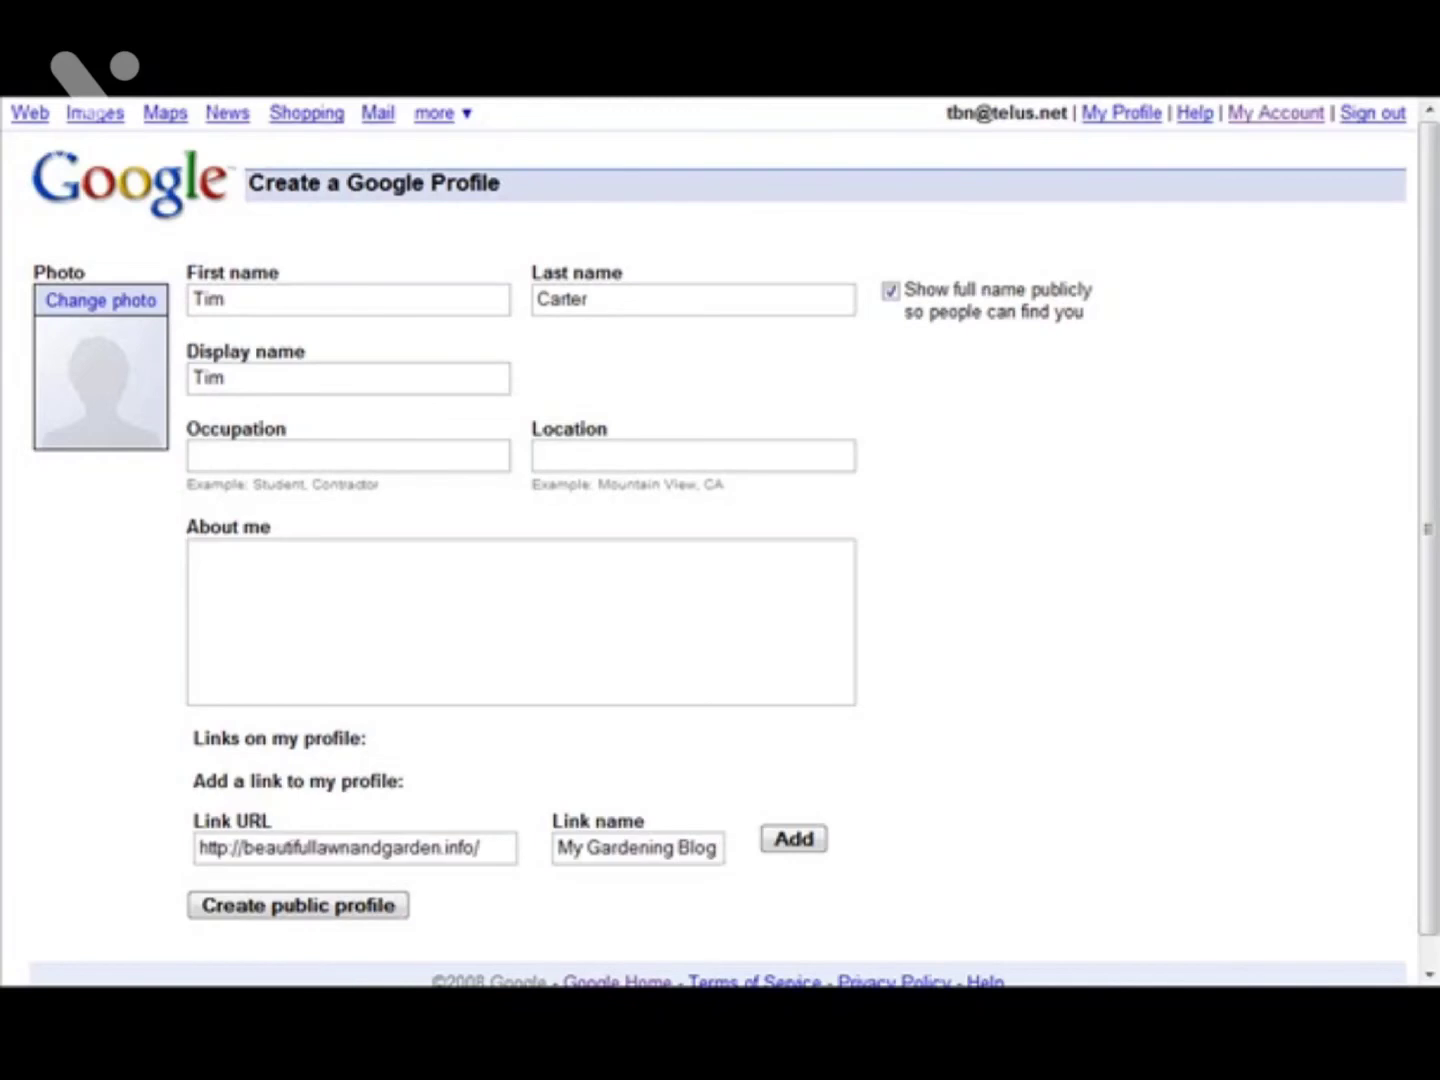
left_click(778, 846)
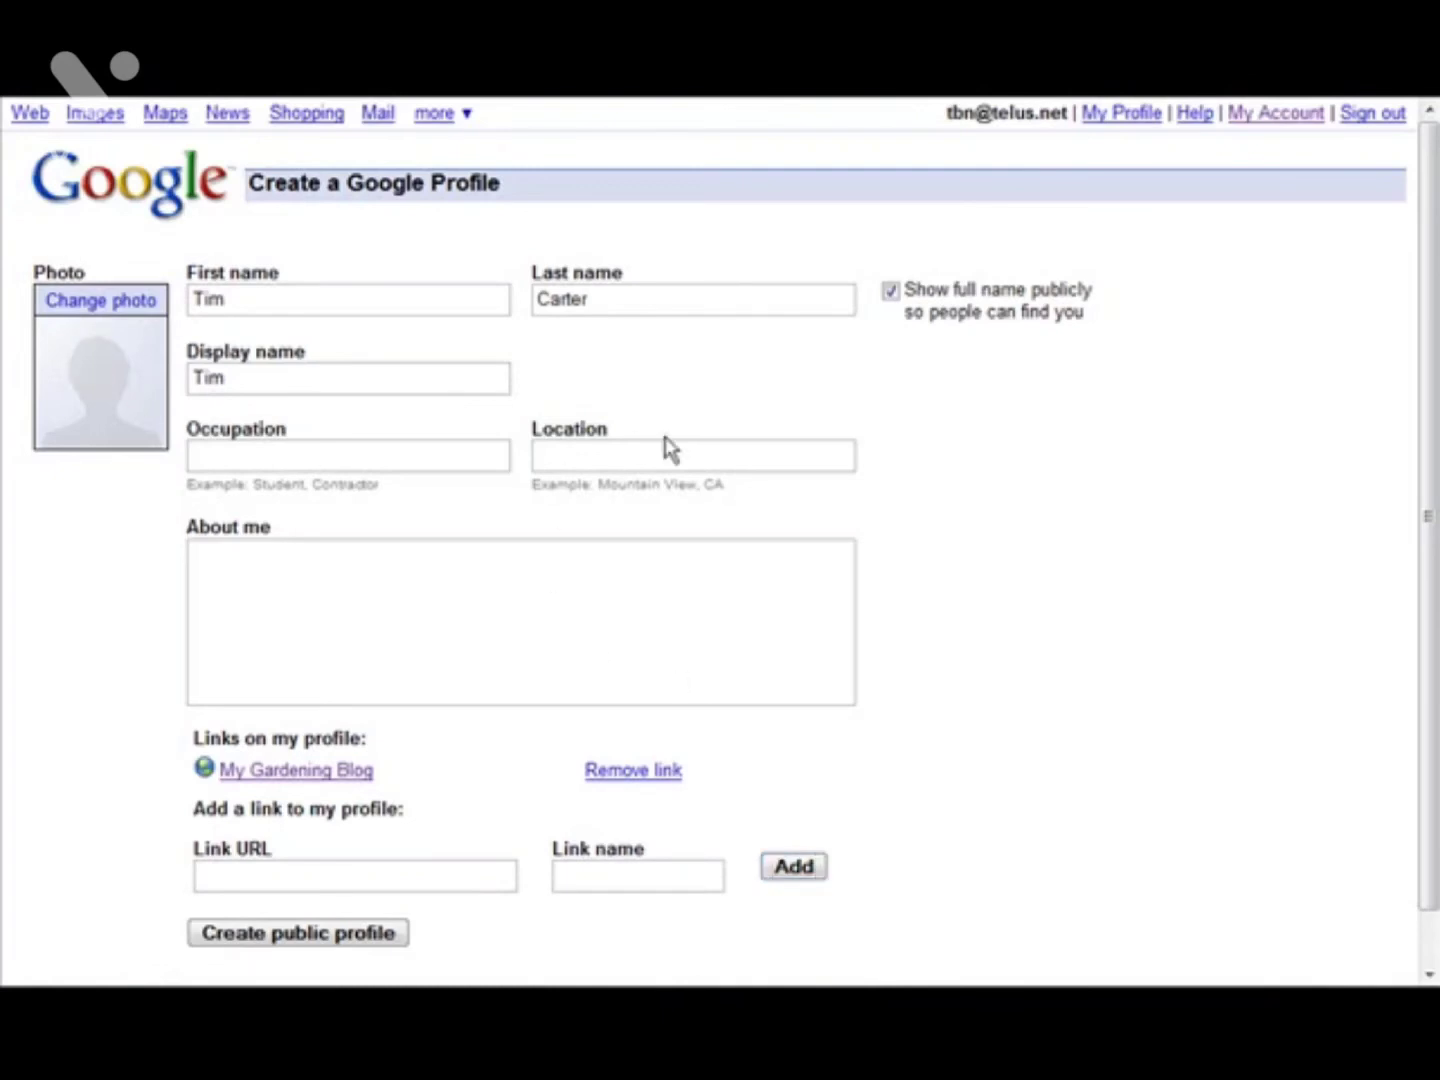
left_click(140, 380)
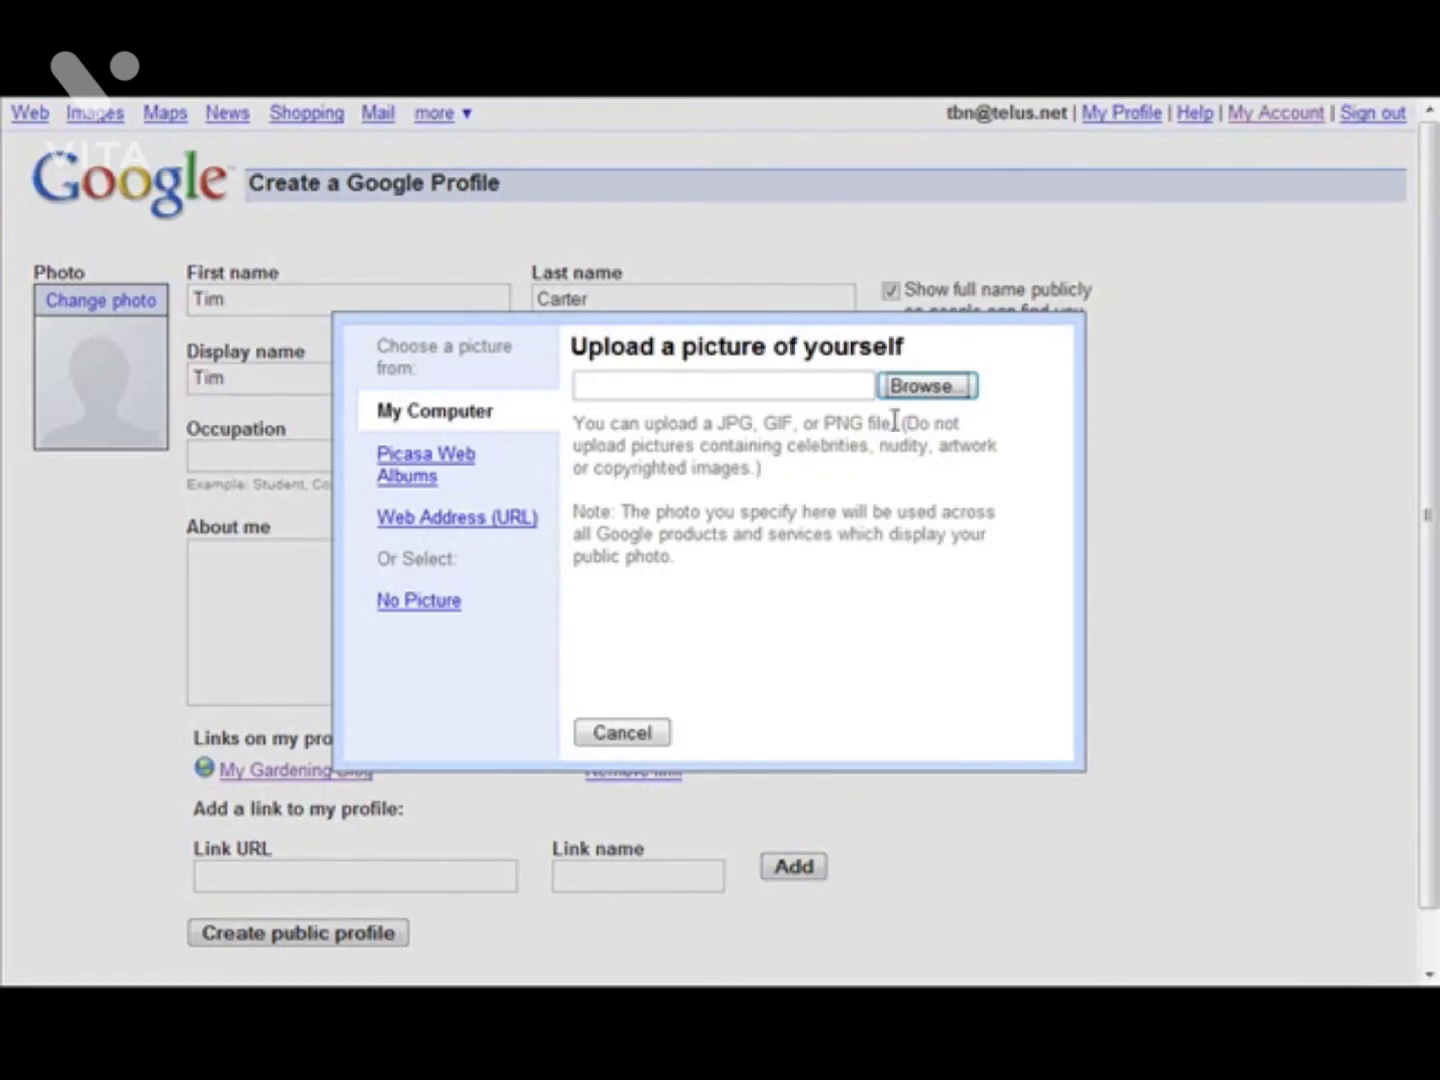
left_click(620, 734)
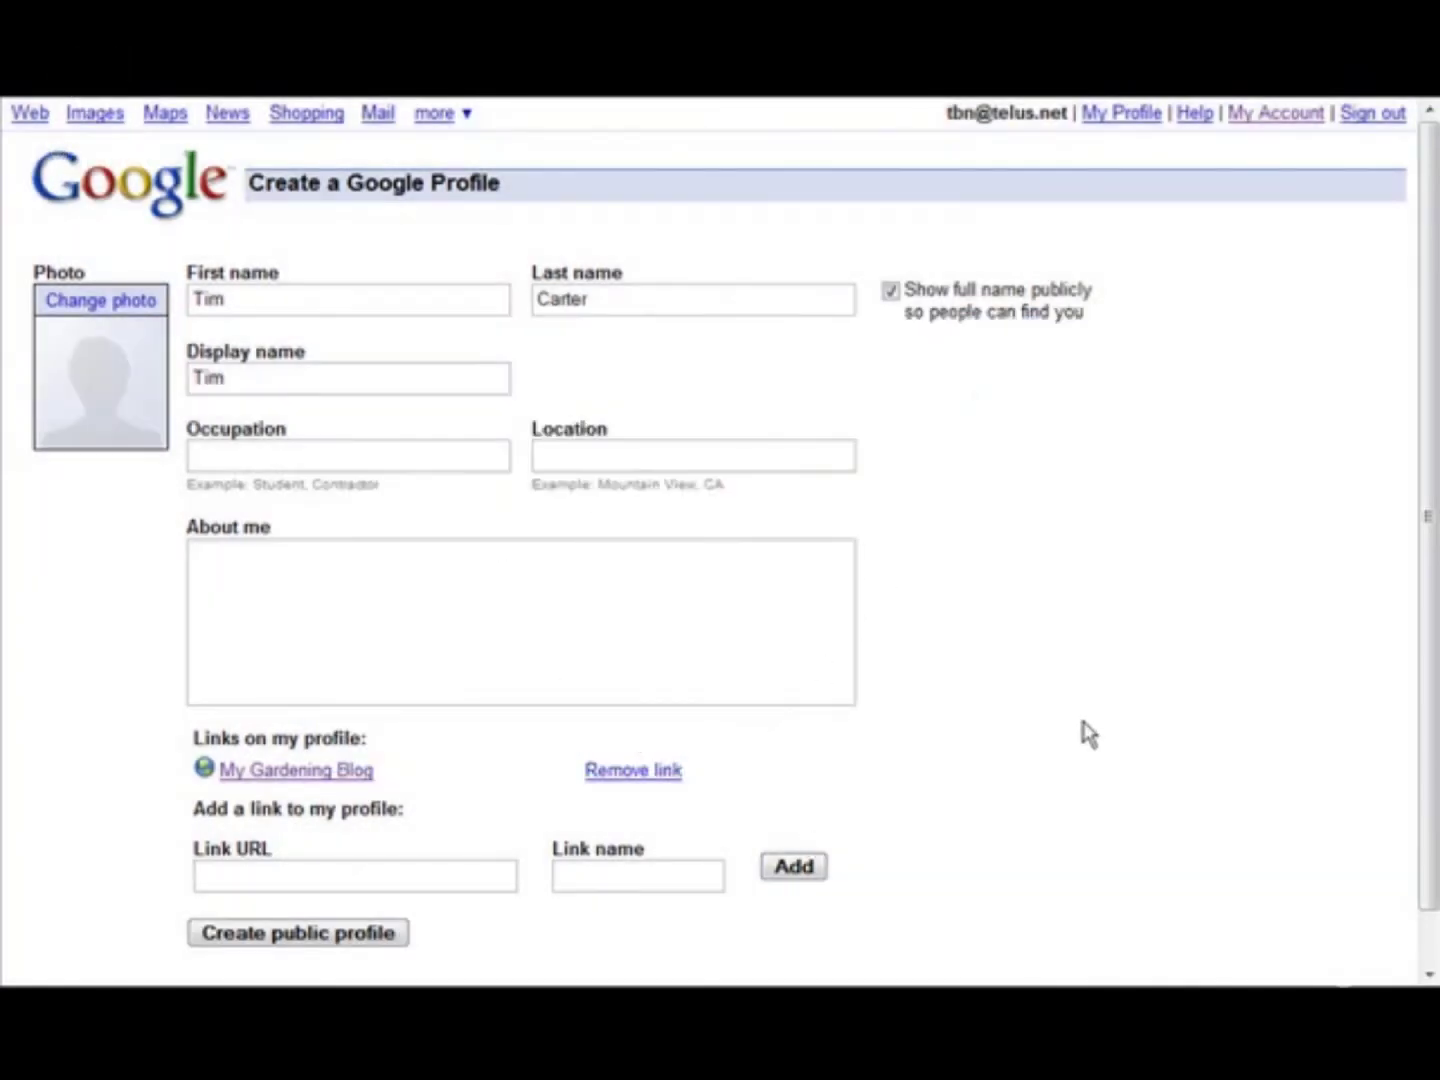
scroll(1076, 739, "down", 1)
left_click(298, 878)
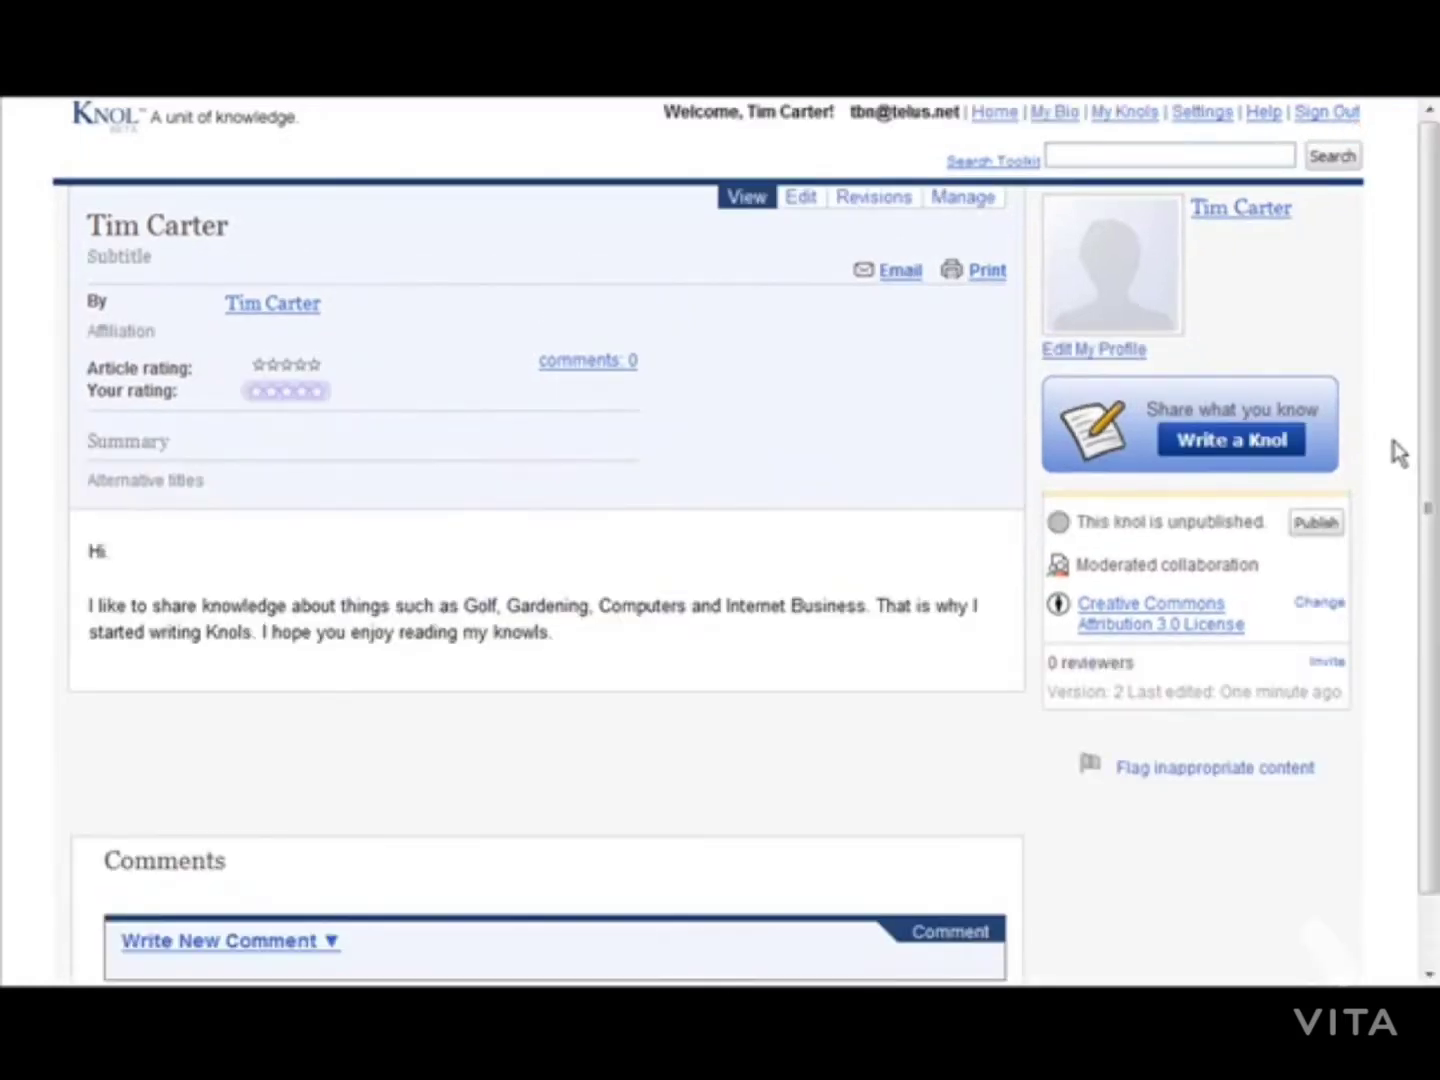
Open the global settings for knols and read the details of the Creative Commons Attribution 3.0 License.
left_click(1203, 111)
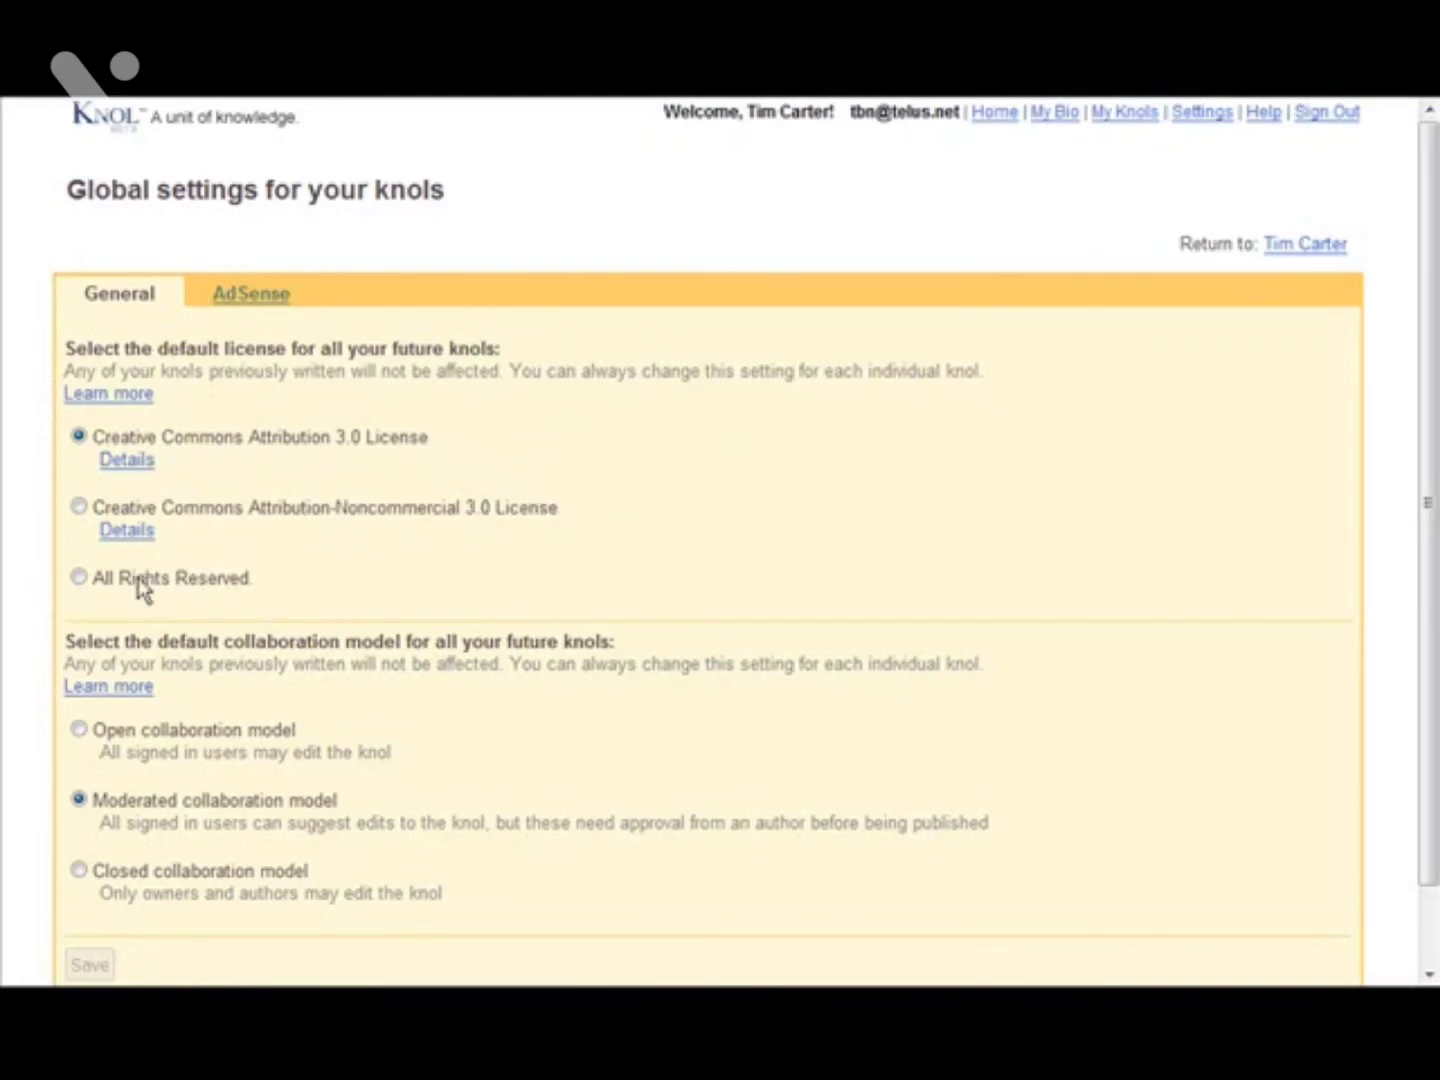
left_click(130, 462)
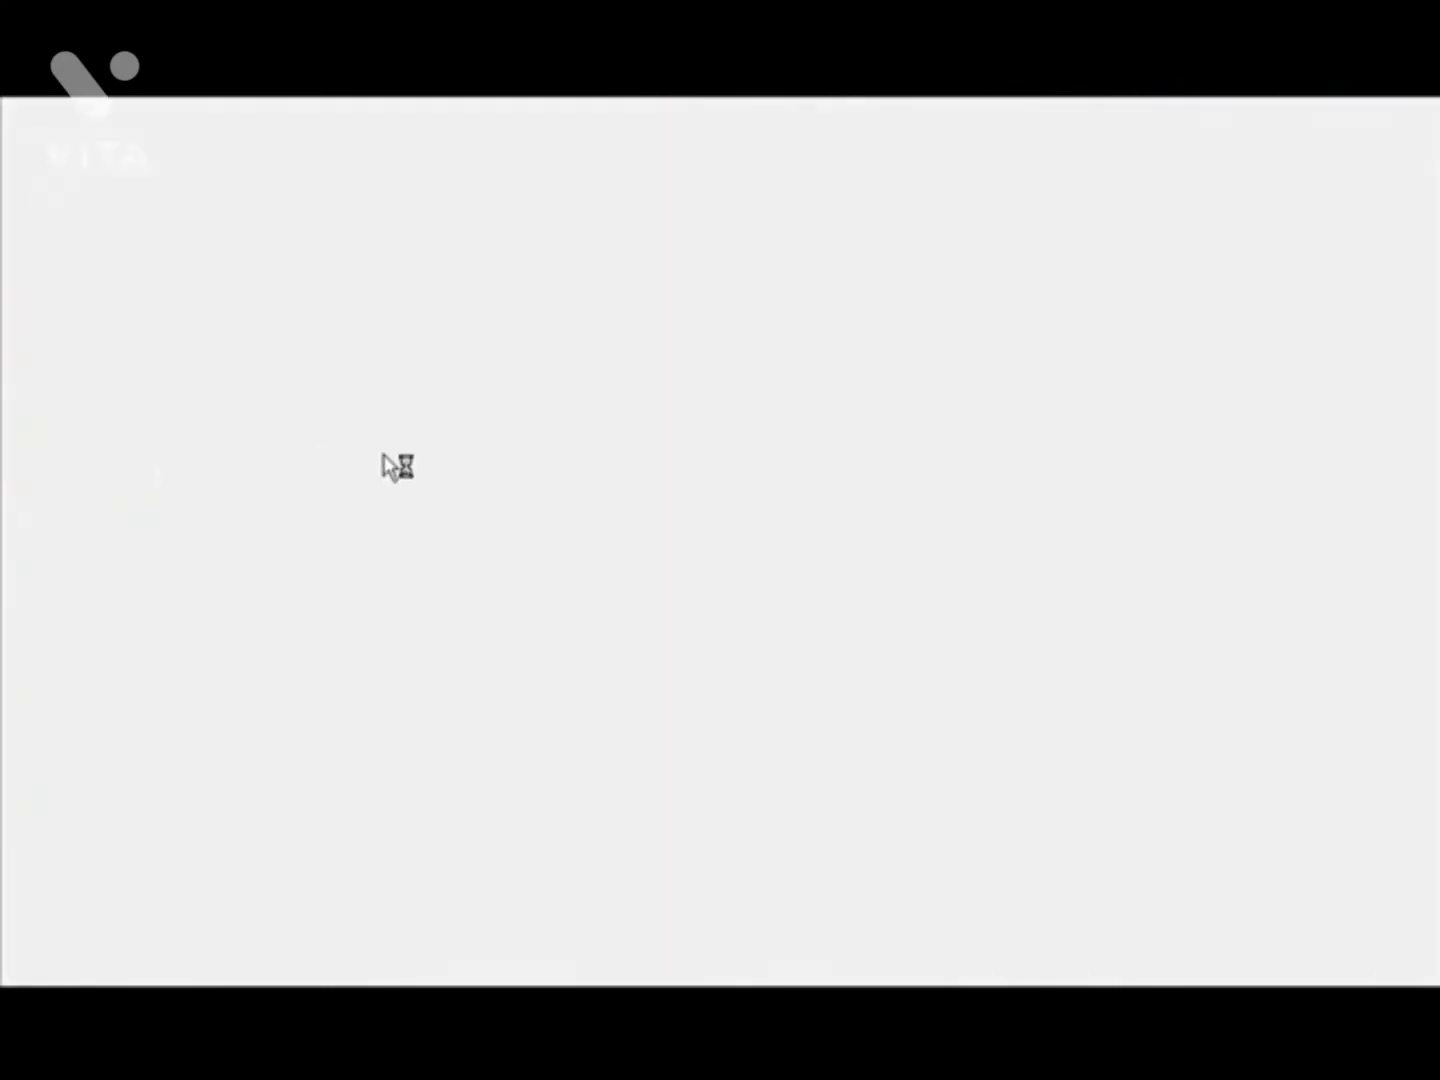
scroll(808, 632, "down", 3)
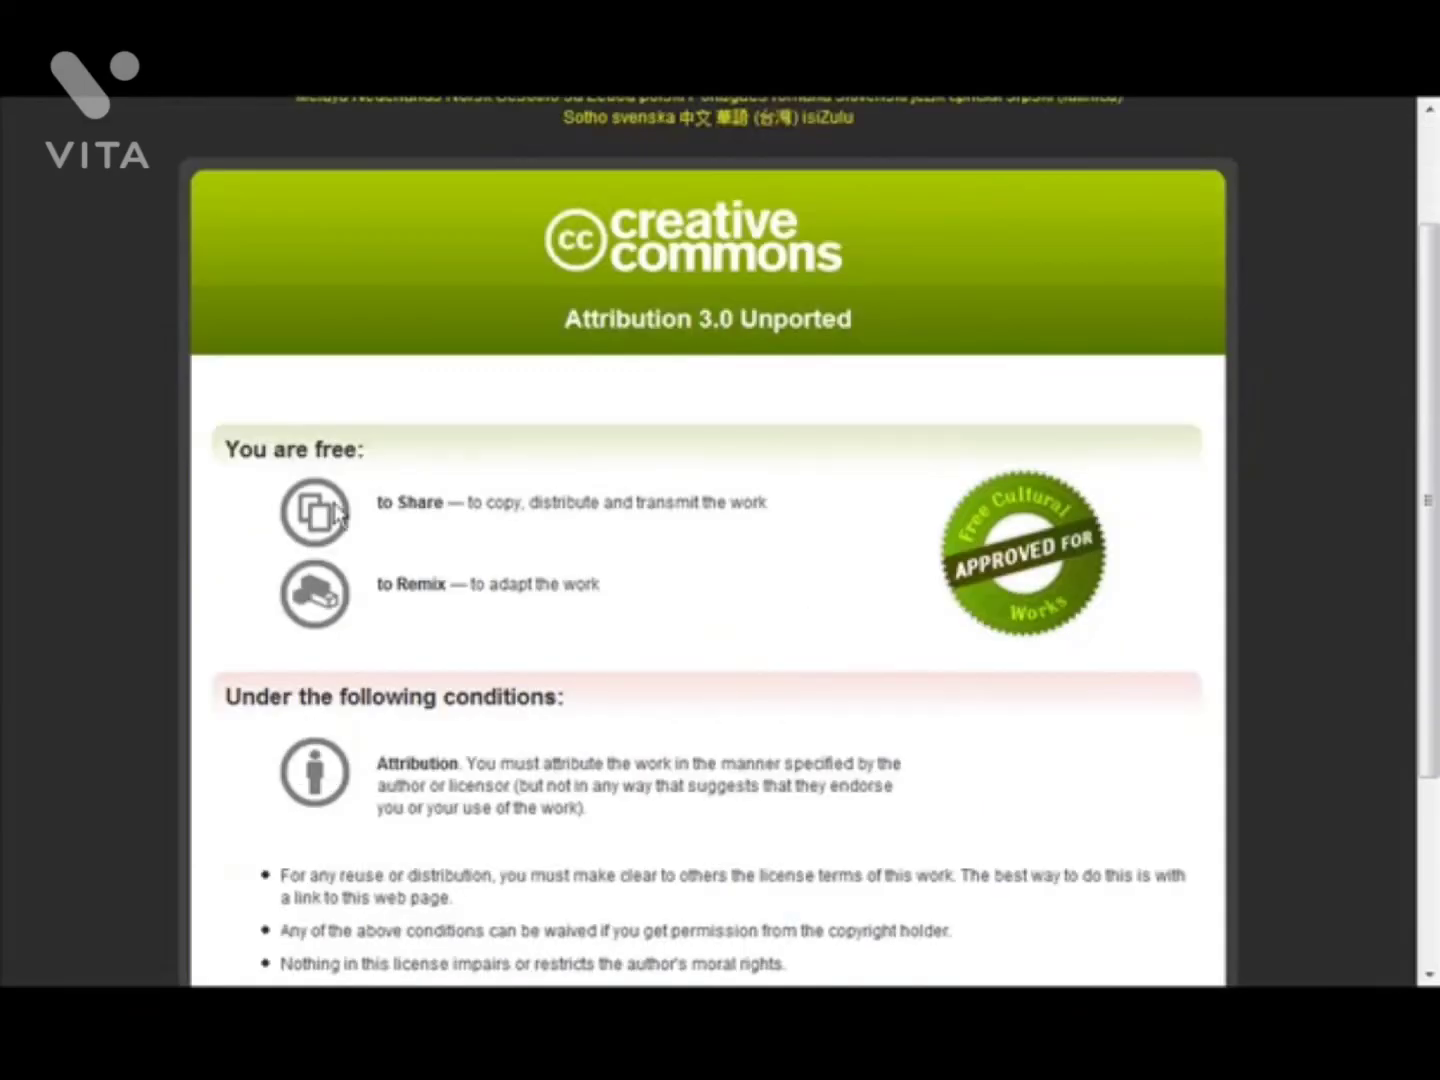
scroll(650, 678, "down", 3)
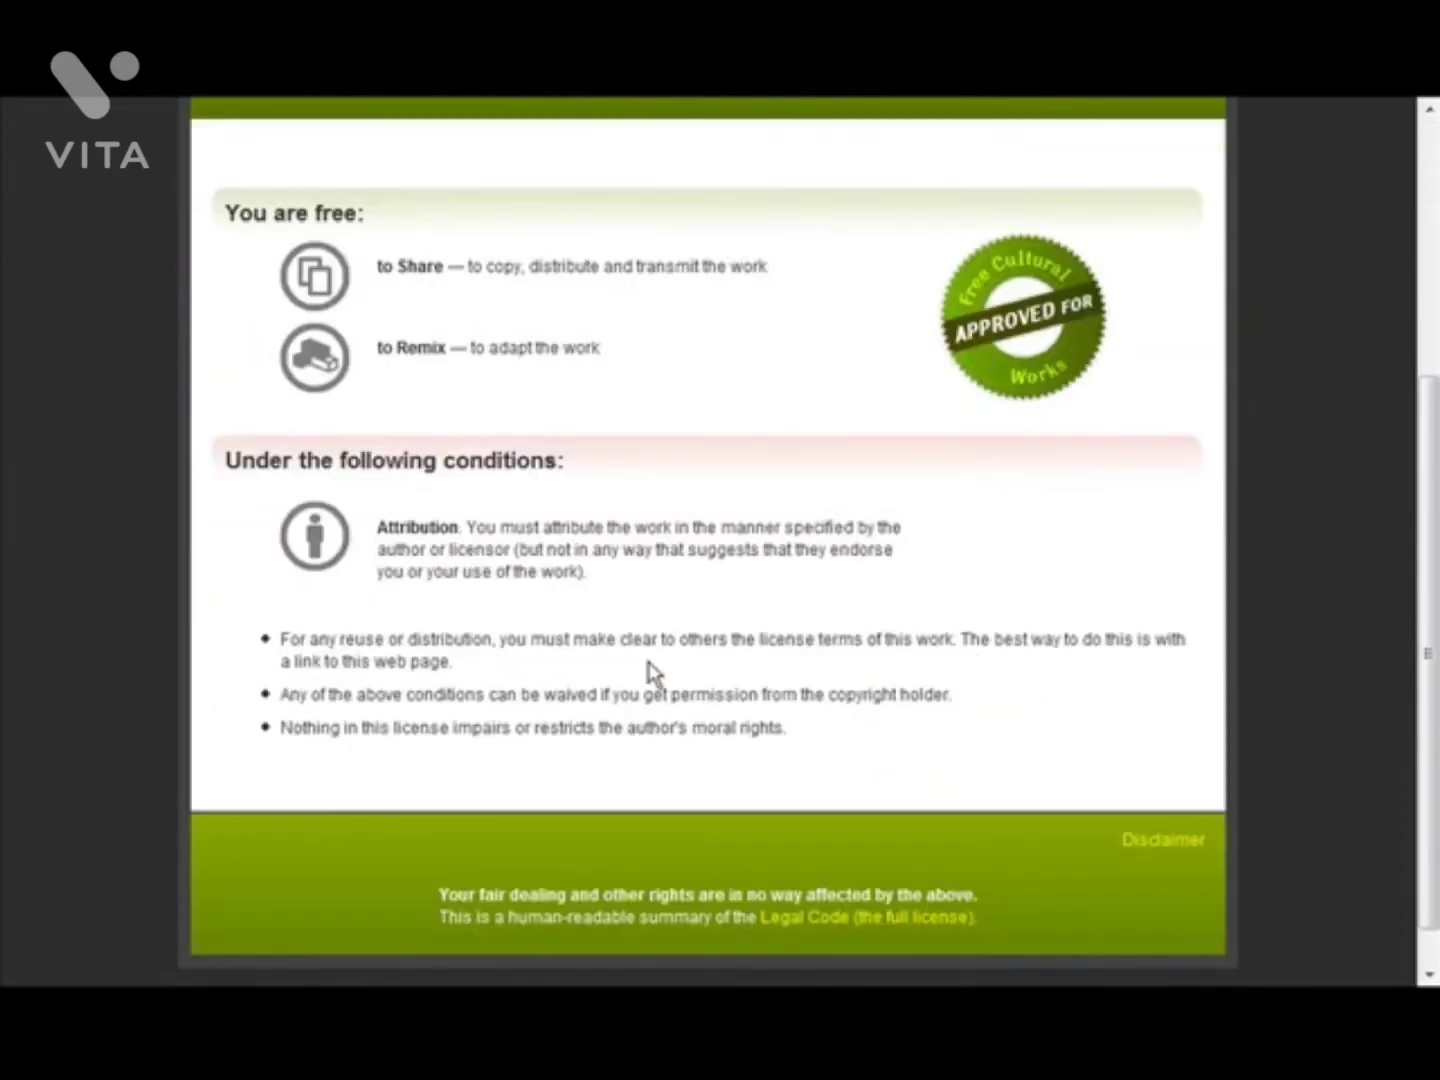
scroll(647, 665, "up", 5)
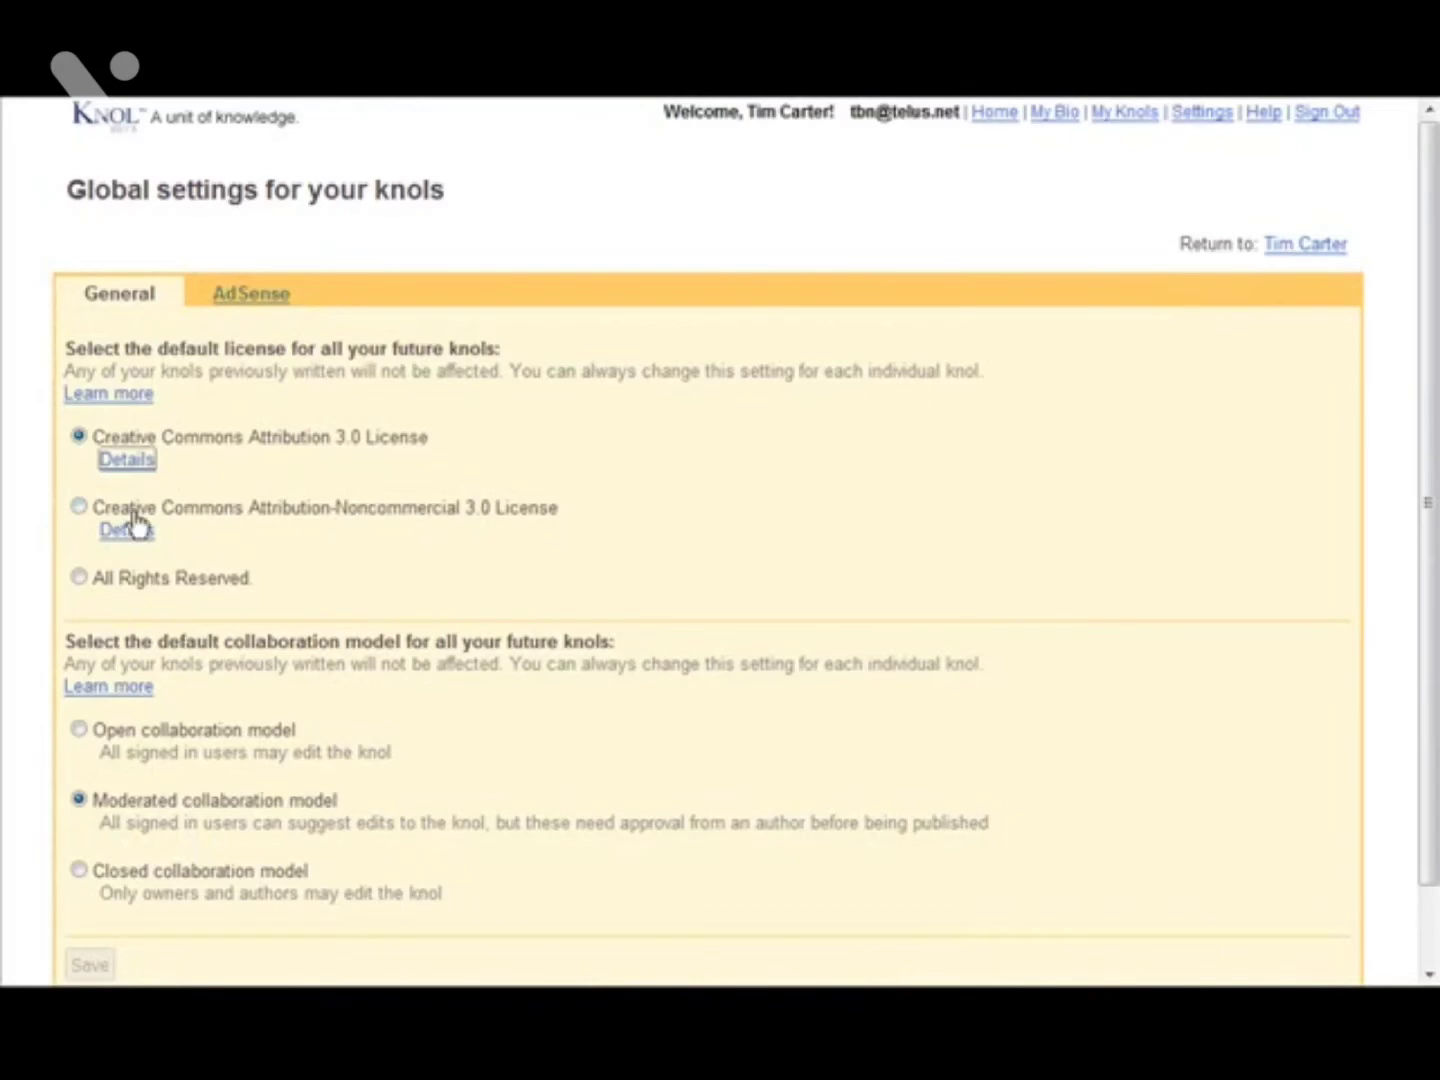
Select All Rights Reserved as the default license and review the collaboration models.
left_click(79, 579)
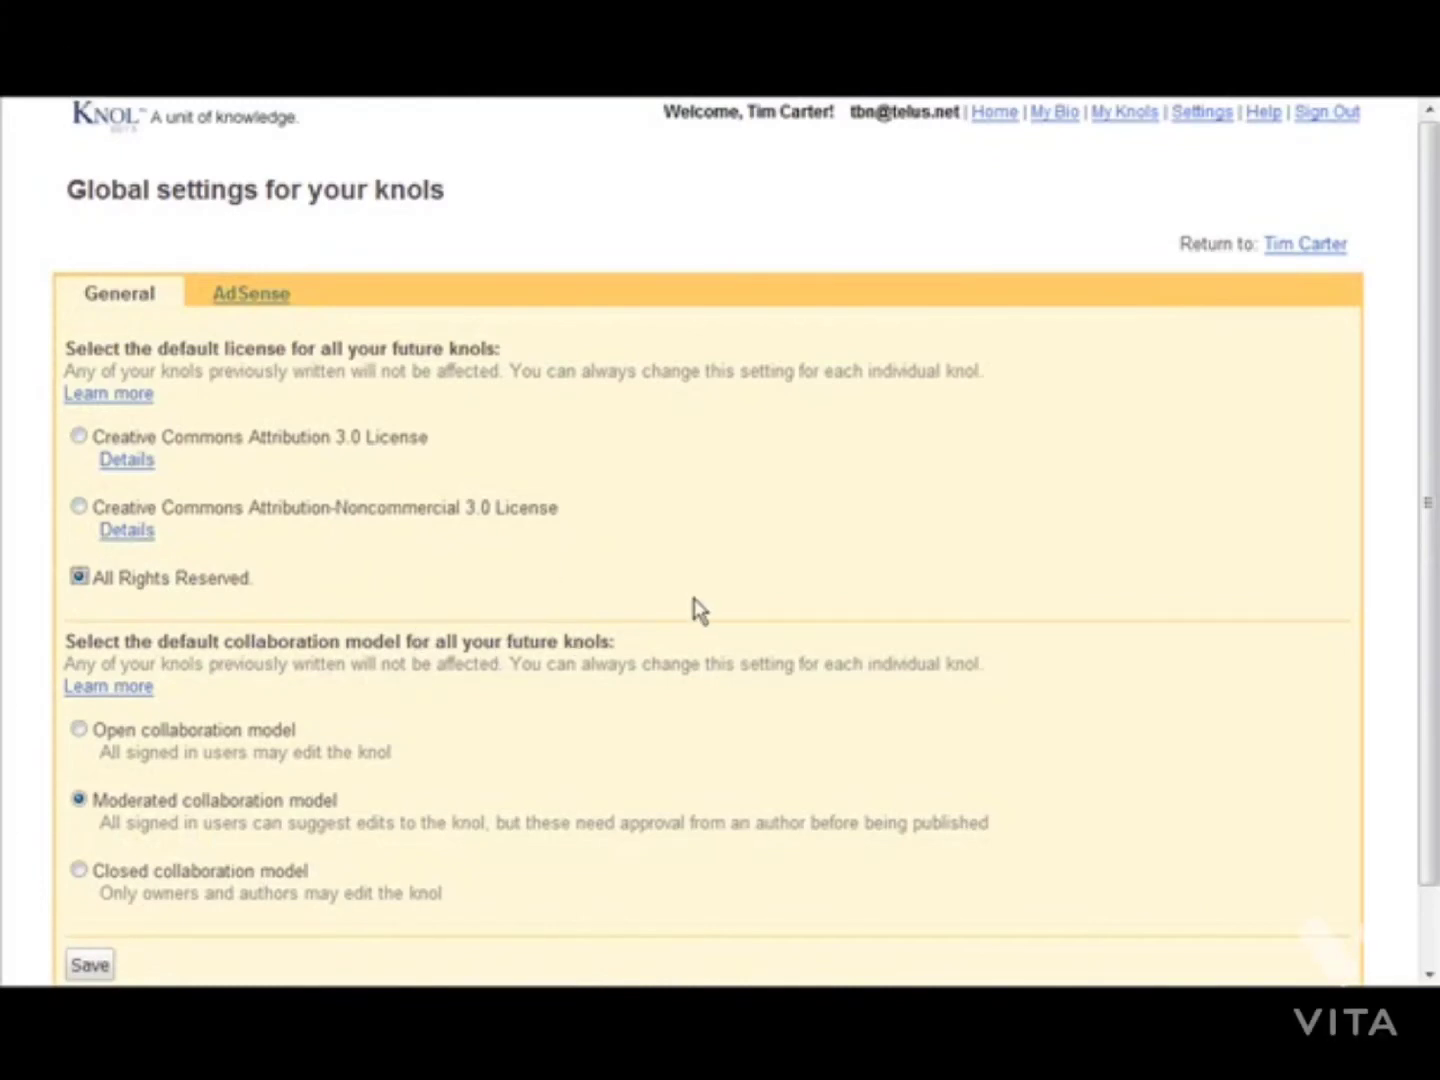
scroll(698, 608, "down", 3)
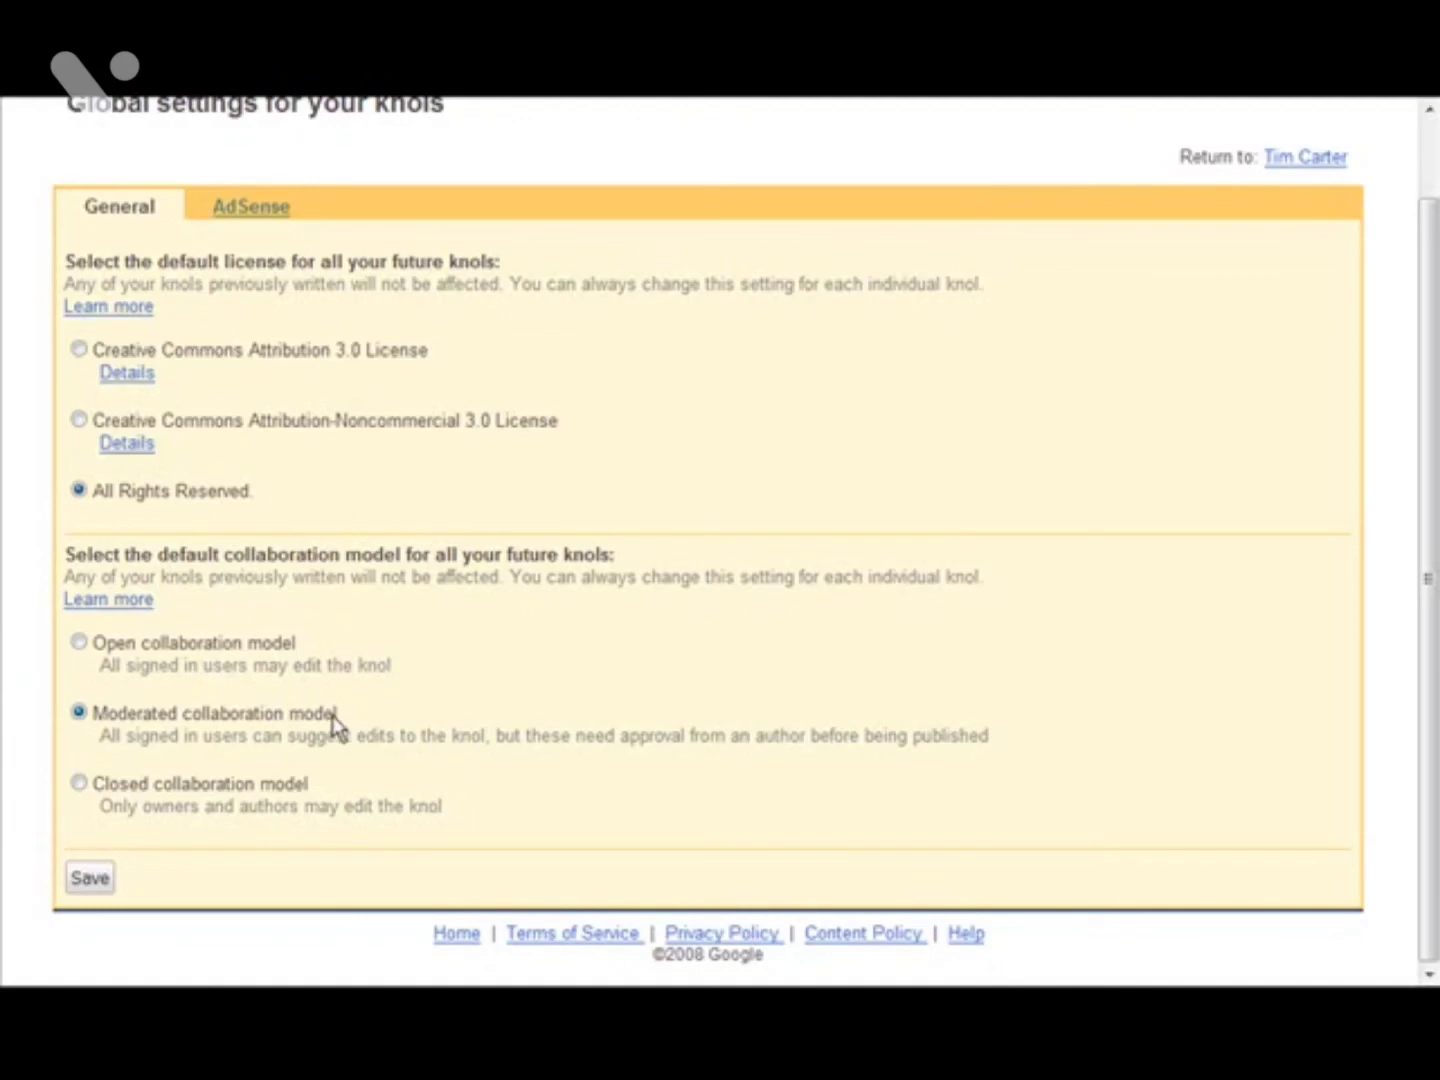
Associate an existing Google AdSense account with Knol using the account's email and postal code, and review its status.
left_click(250, 210)
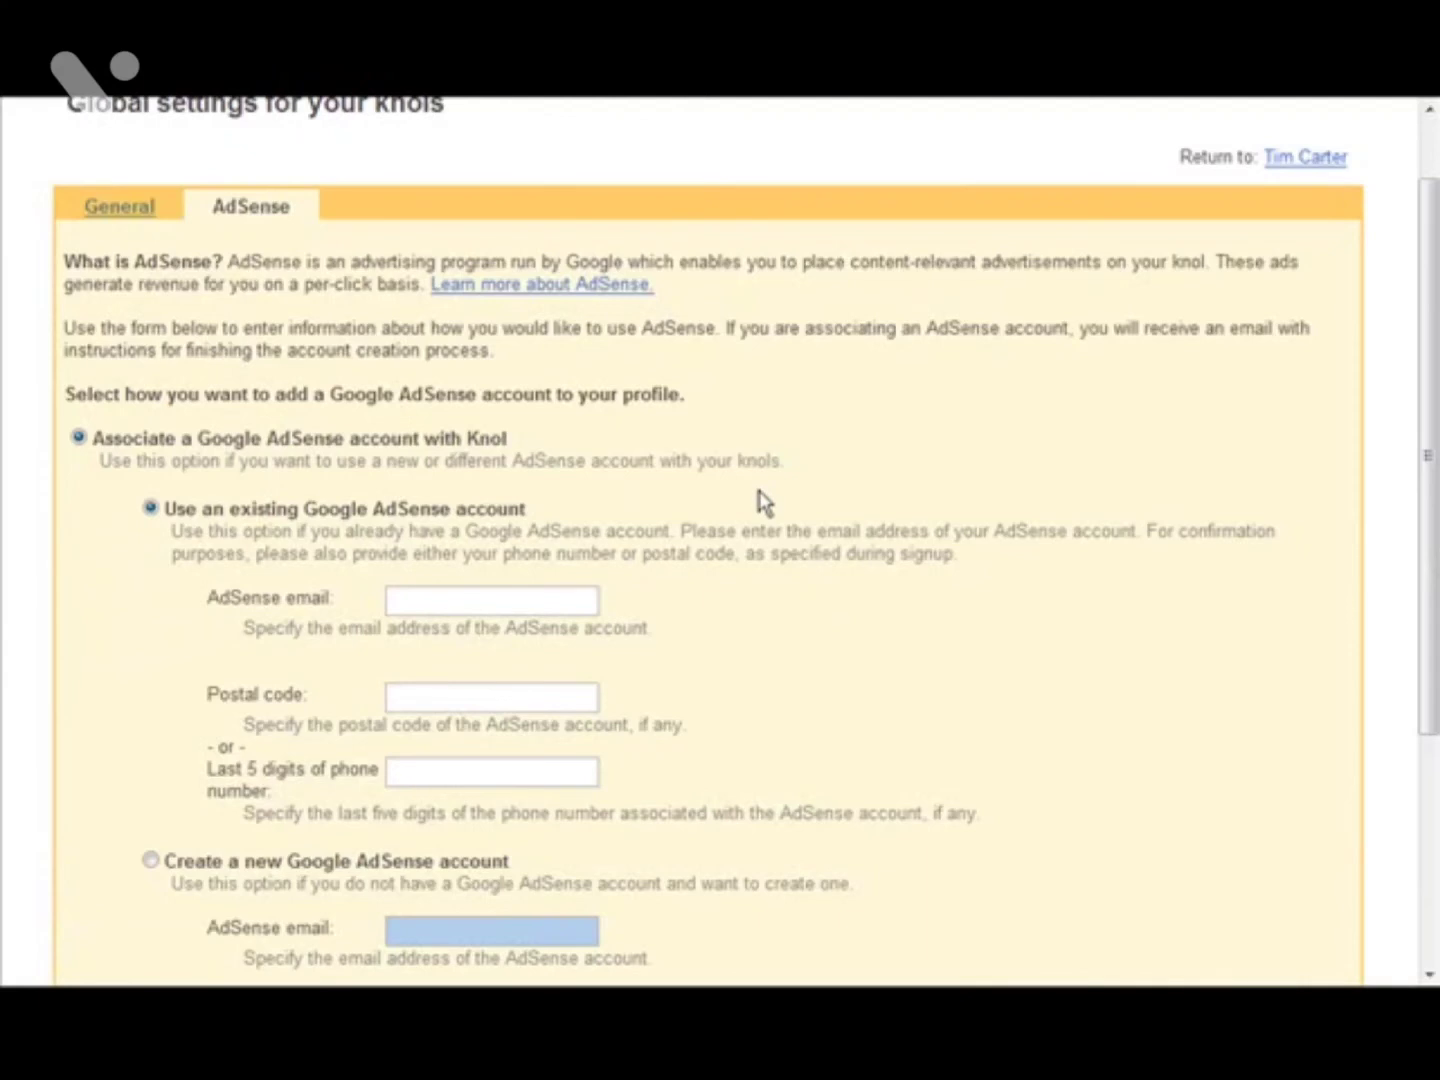
scroll(492, 463, "down", 3)
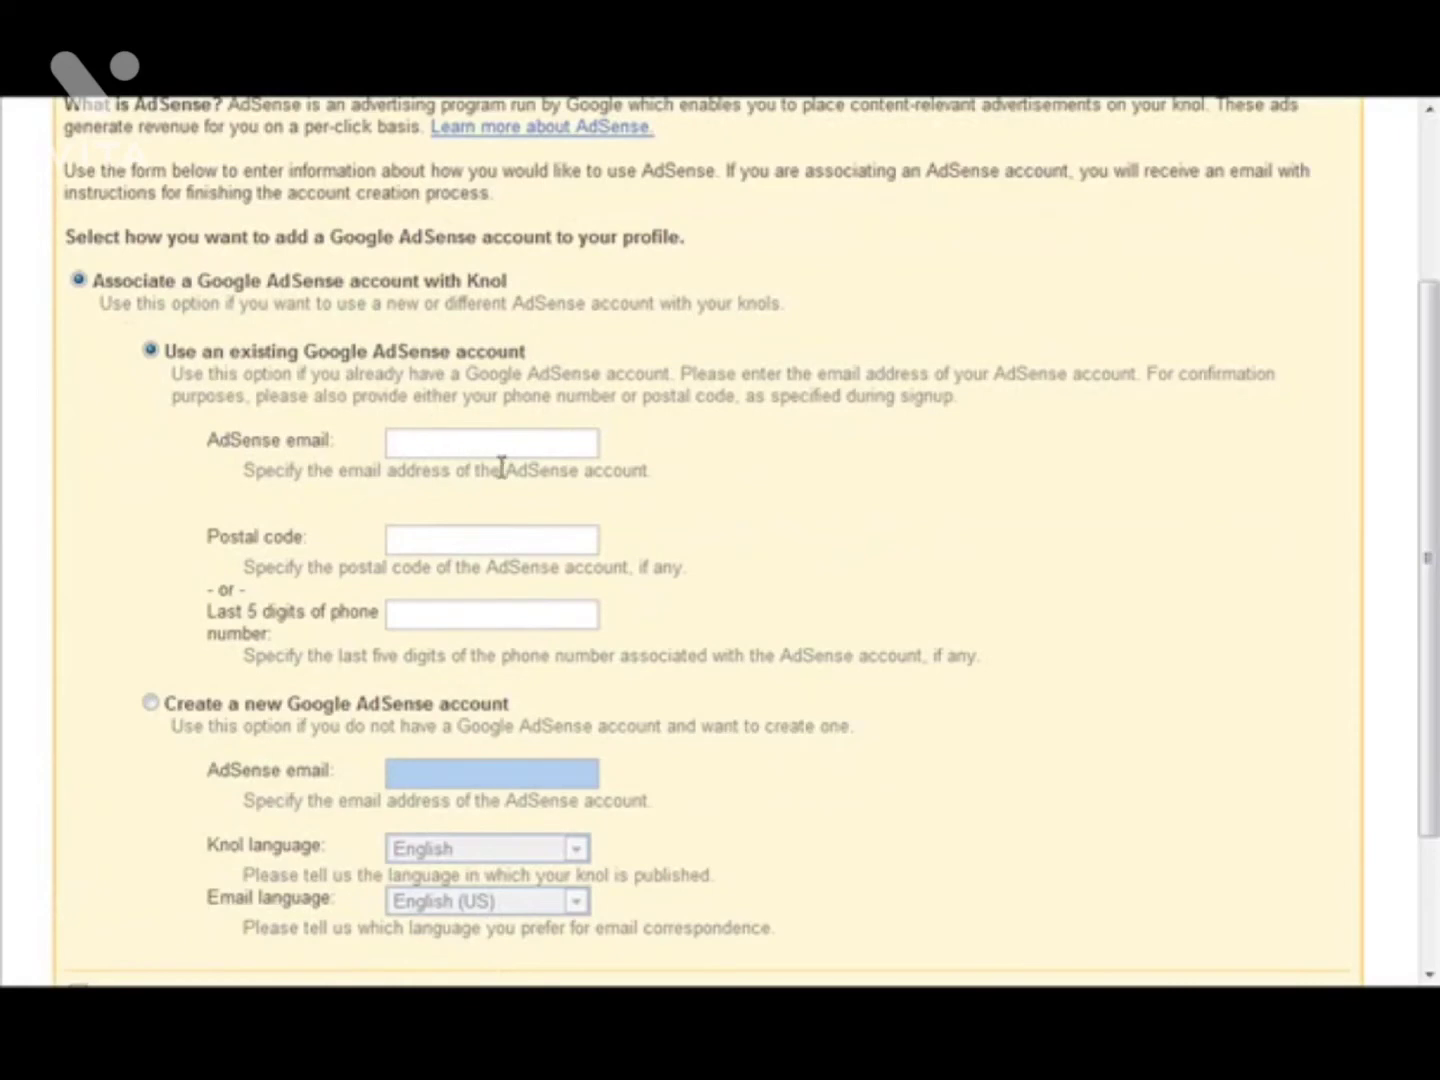
scroll(466, 470, "down", 3)
scroll(492, 459, "down", 1)
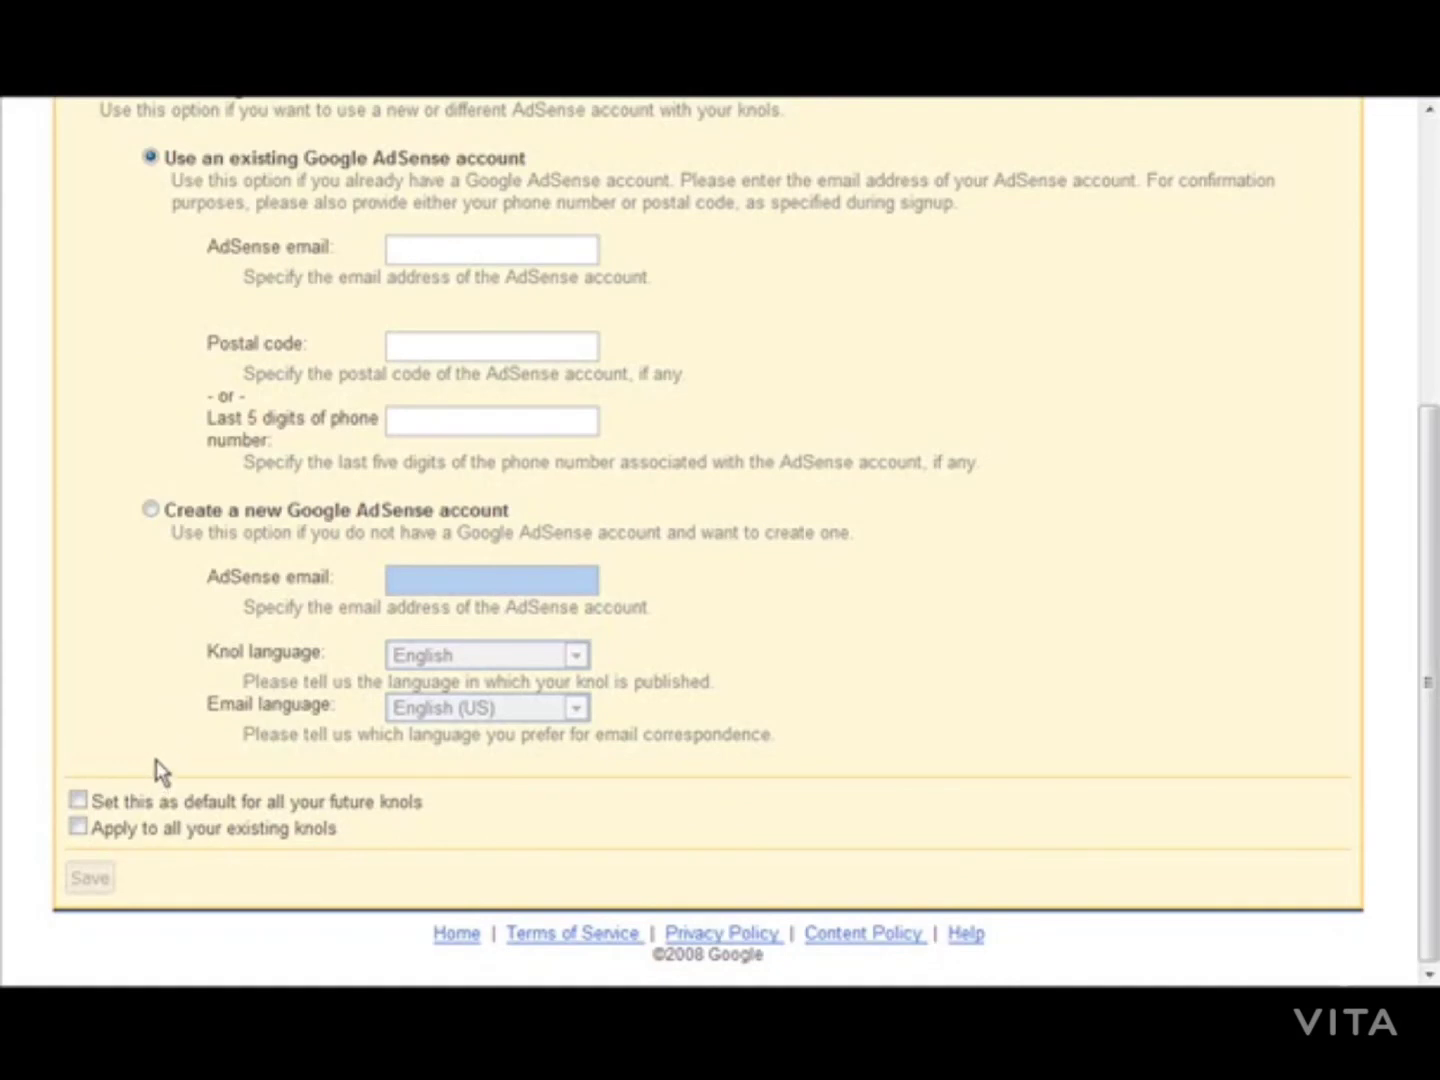
scroll(156, 761, "up", 3)
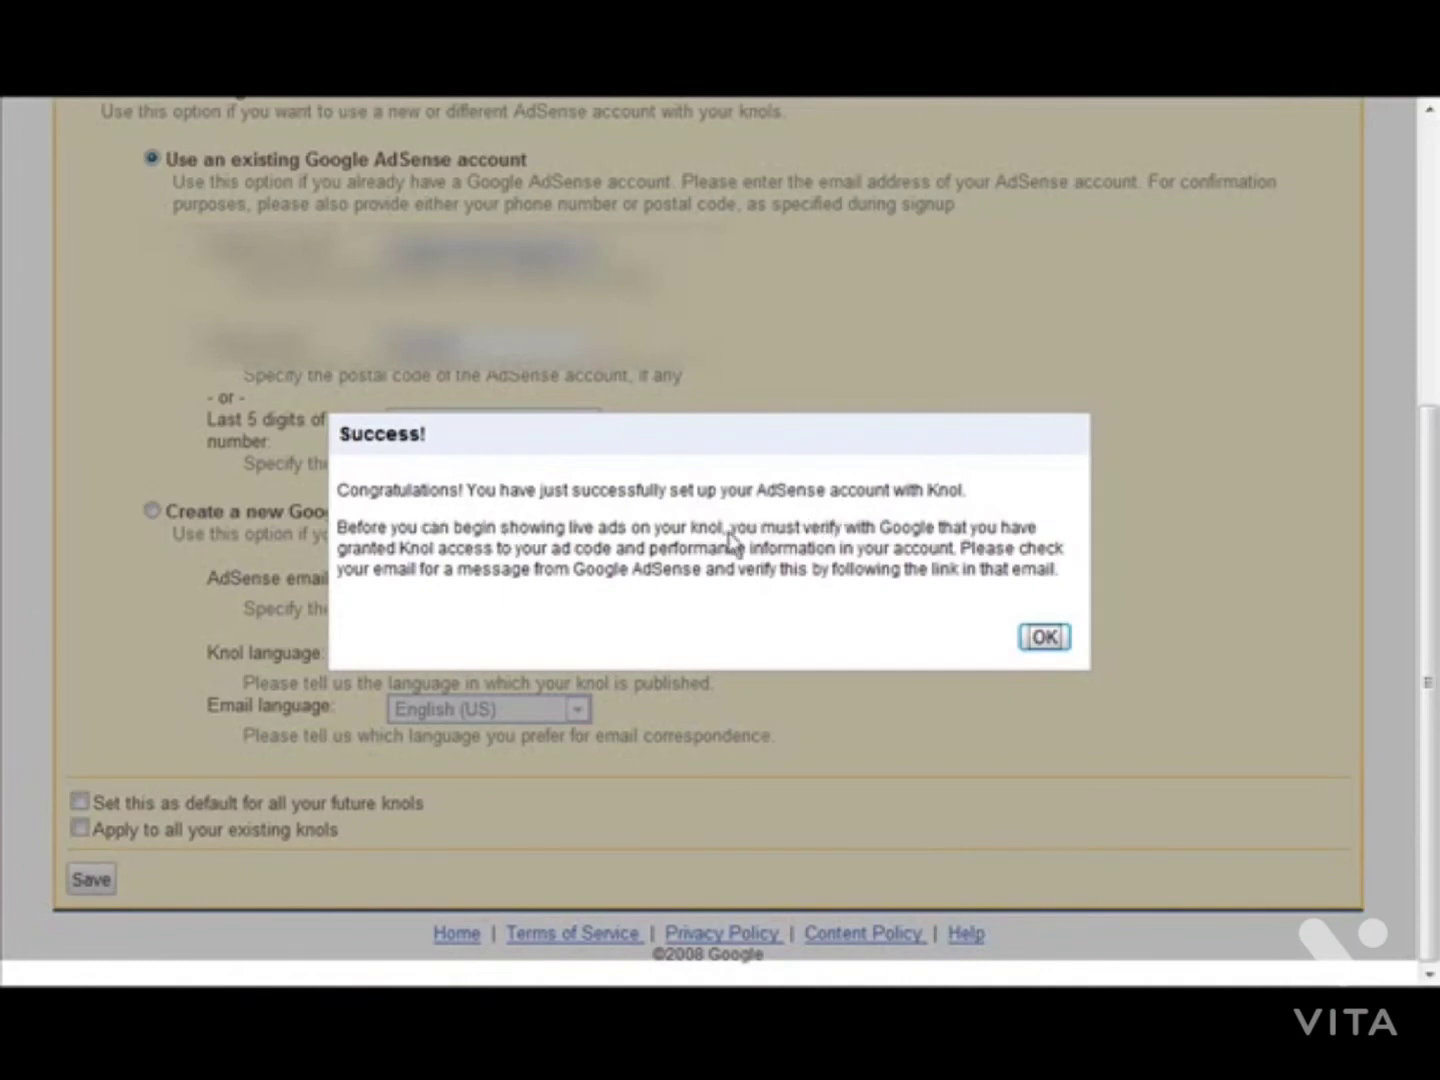
left_click(1045, 638)
scroll(1050, 641, "down", 3)
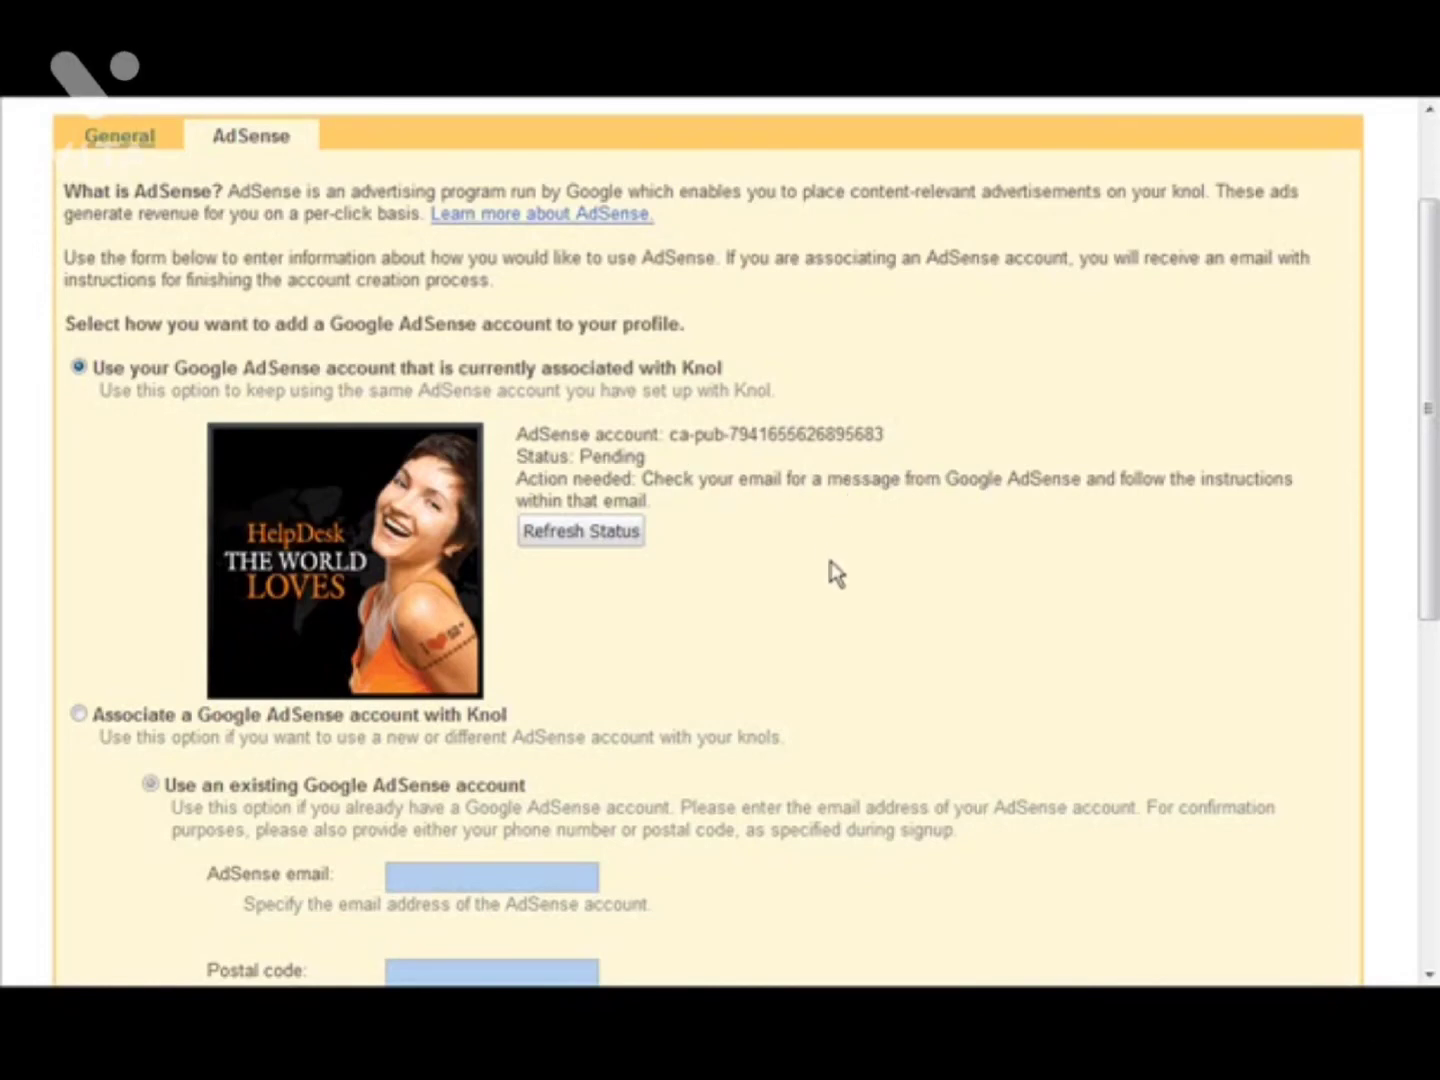
scroll(829, 564, "up", 2)
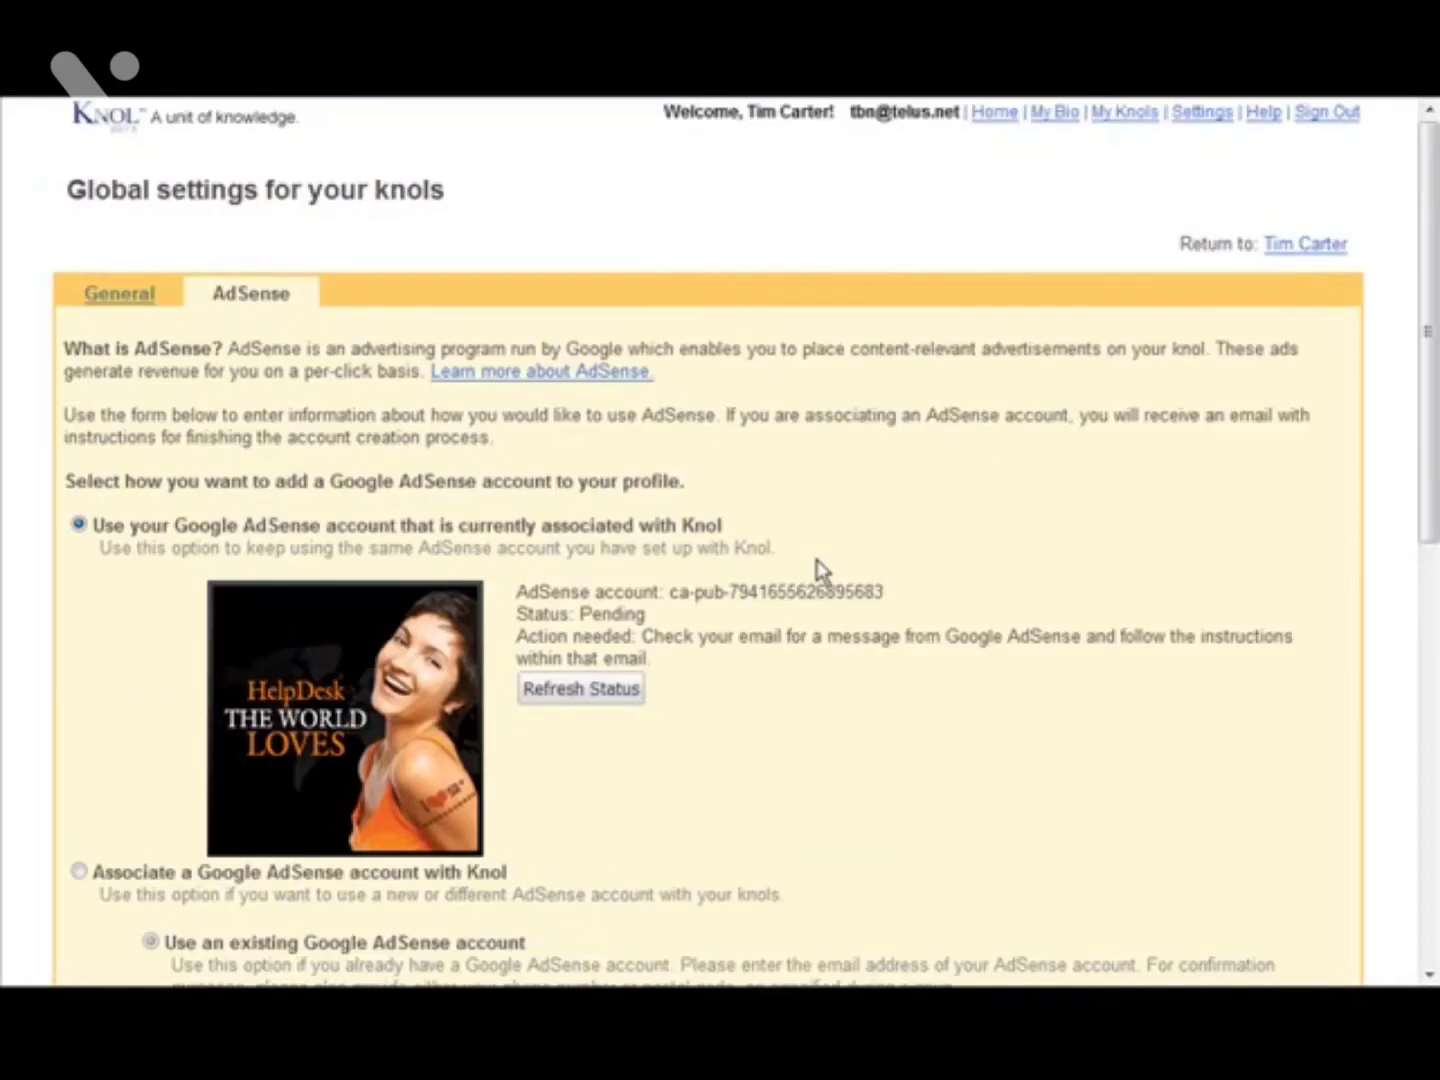
Set the default license for all future knols to All Rights Reserved and save the general settings.
left_click(150, 301)
scroll(796, 519, "down", 1)
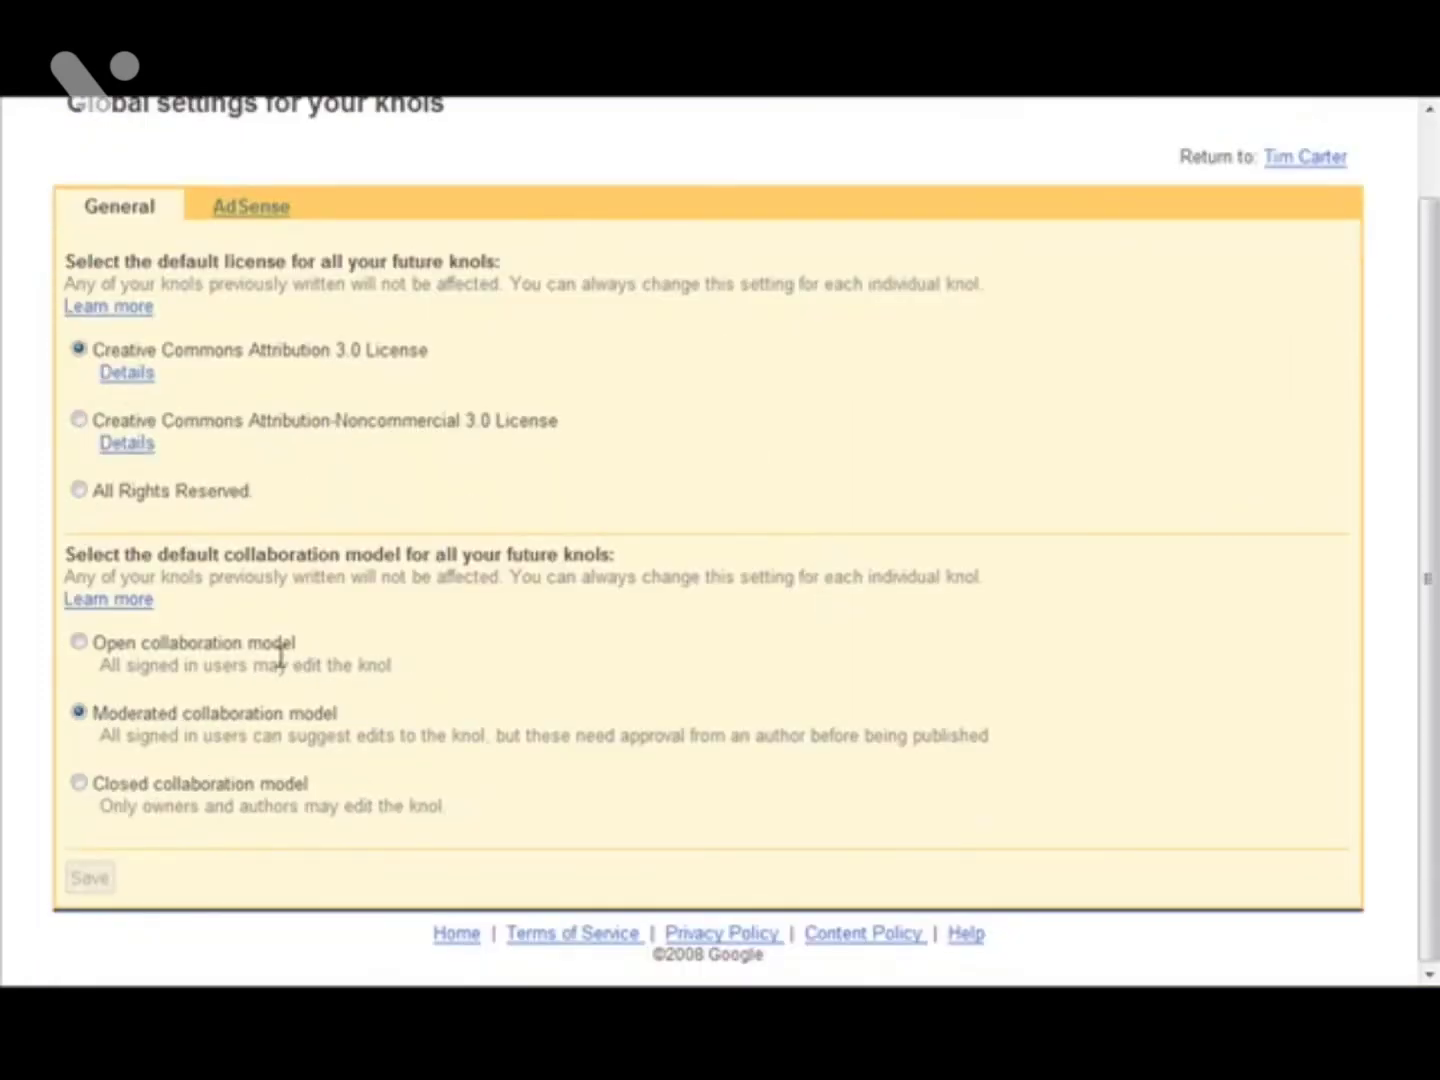
left_click(79, 490)
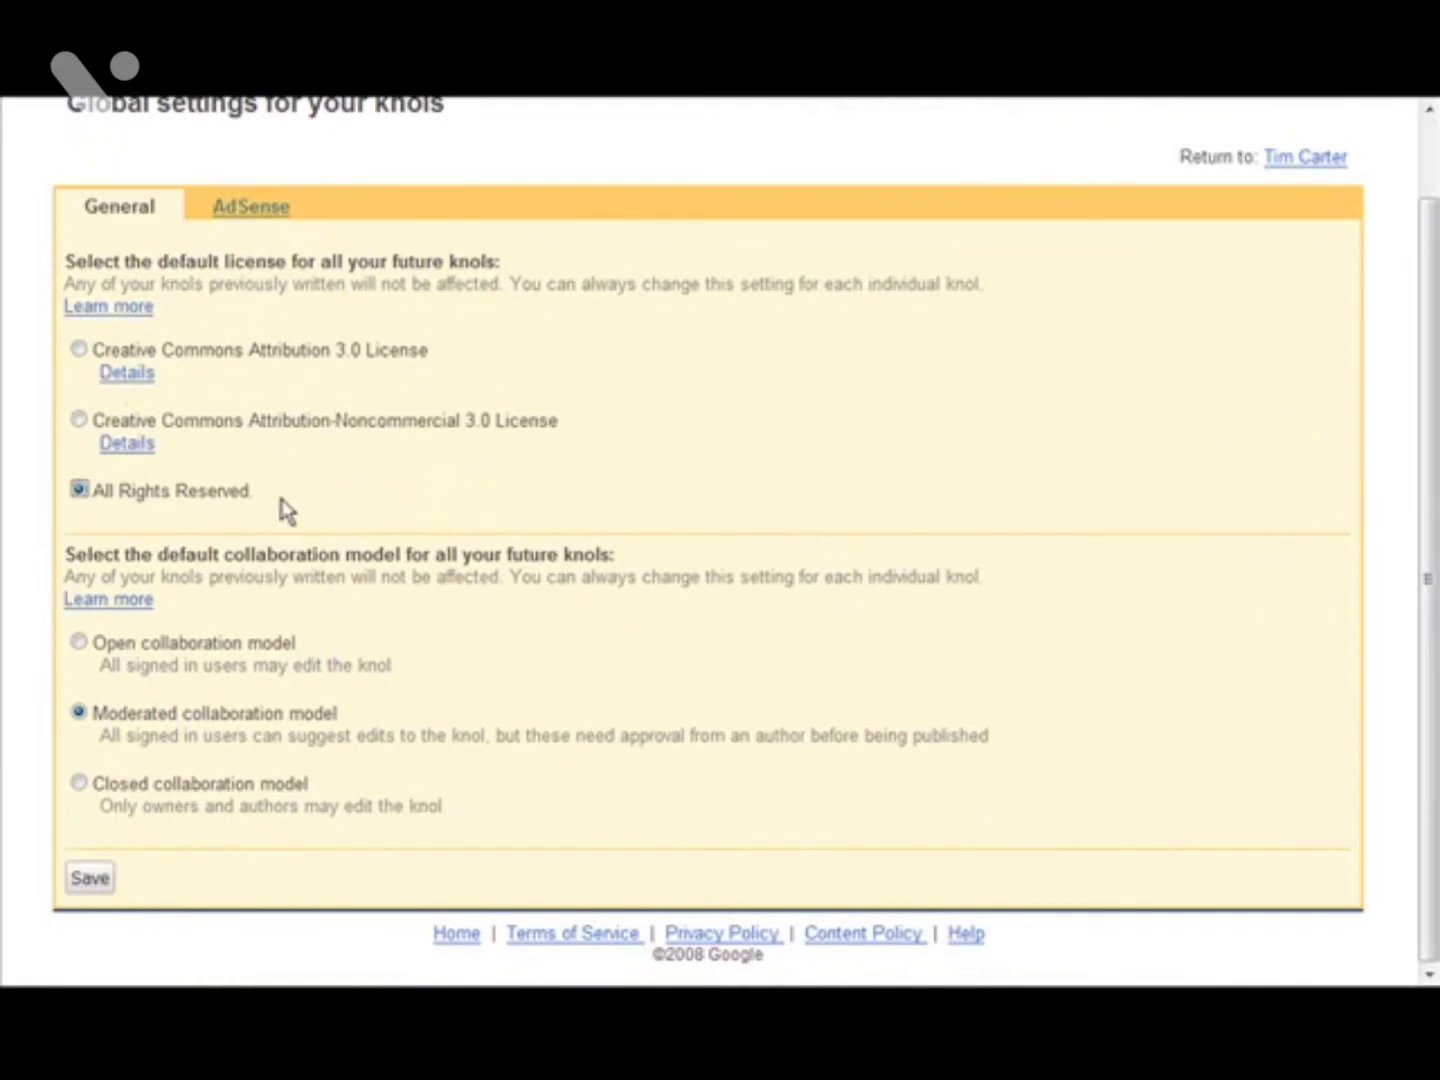
left_click(86, 876)
scroll(700, 724, "up", 2)
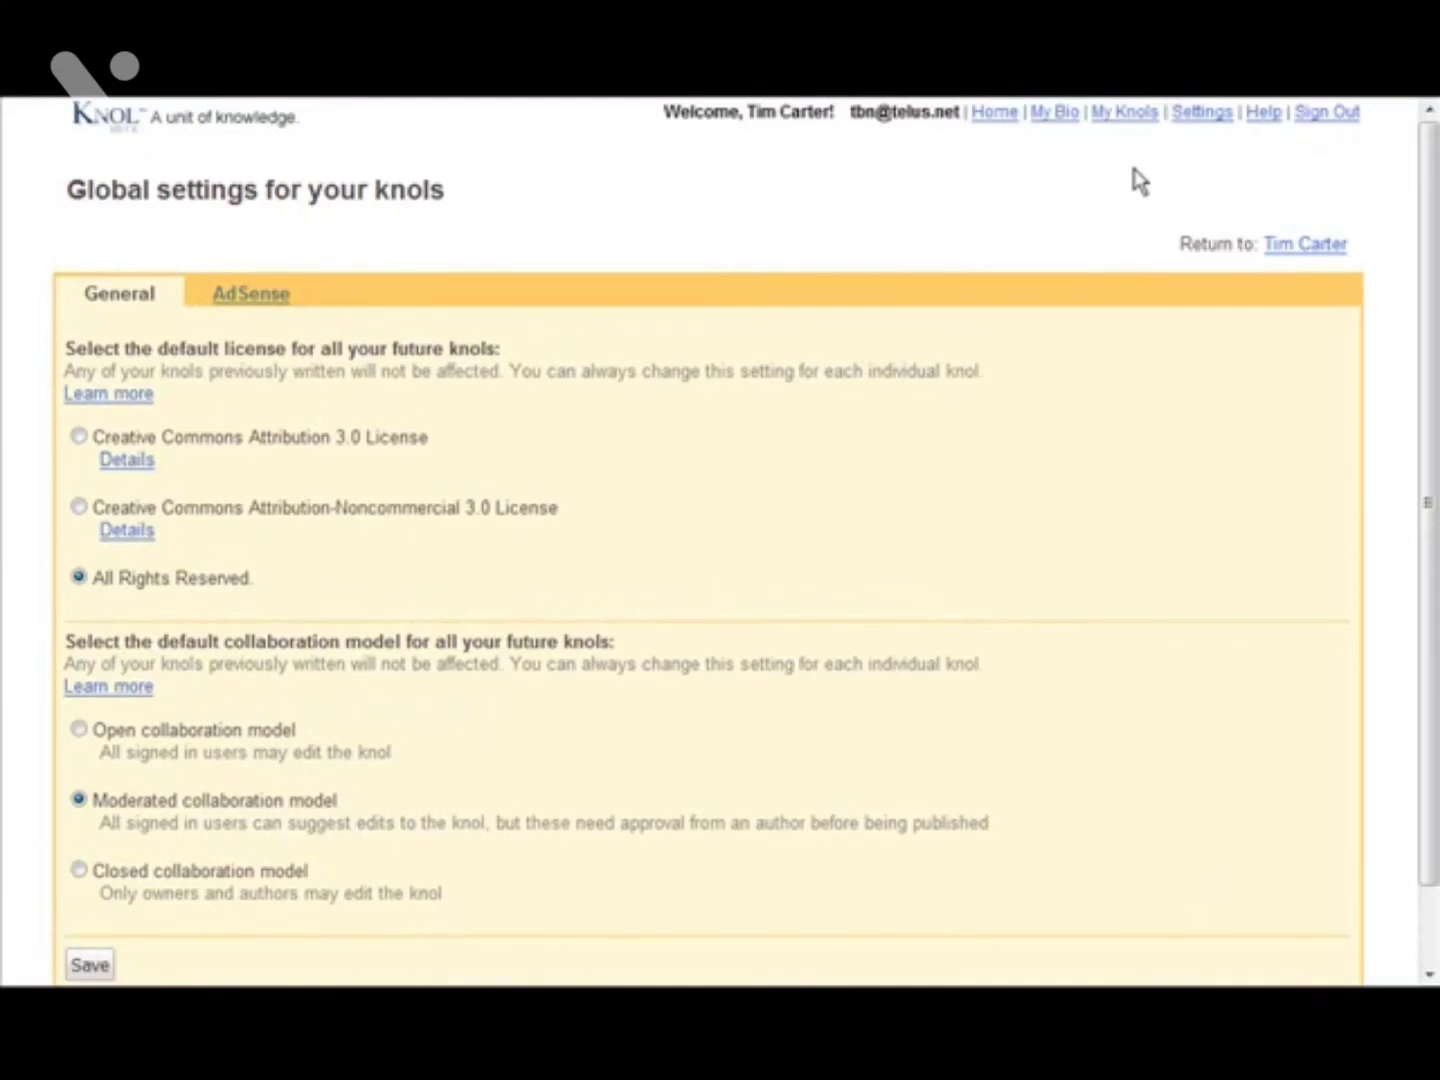
Open the settings of the "Gardening For the Beginner" knol and select All Rights Reserved as its license.
left_click(1126, 113)
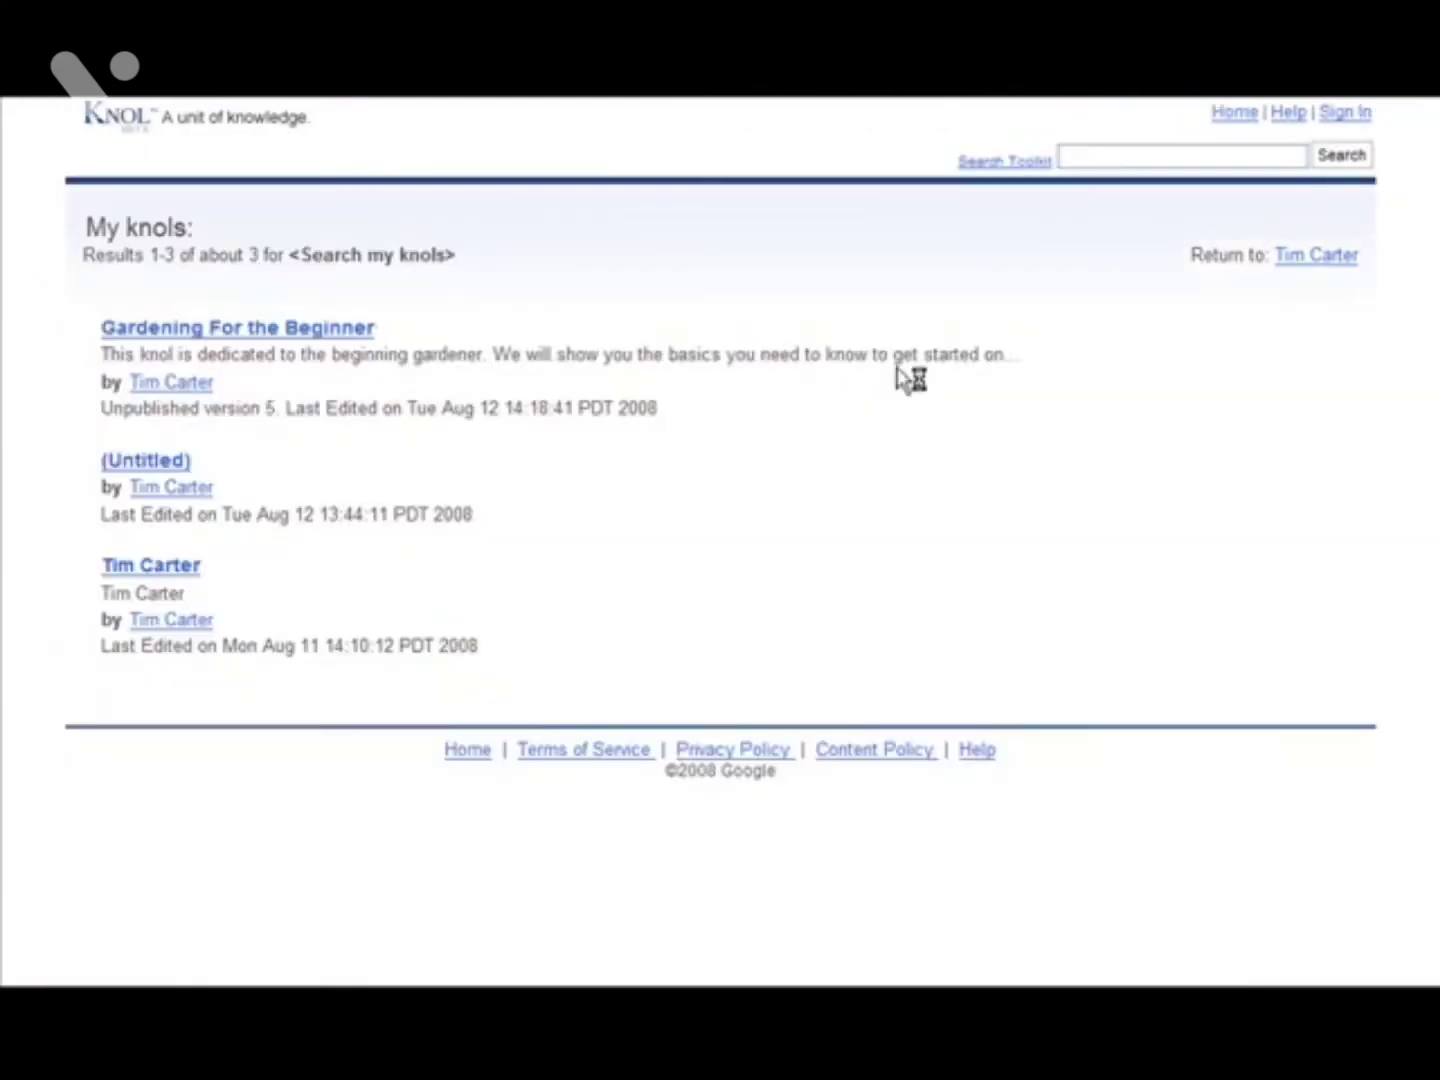
left_click(312, 330)
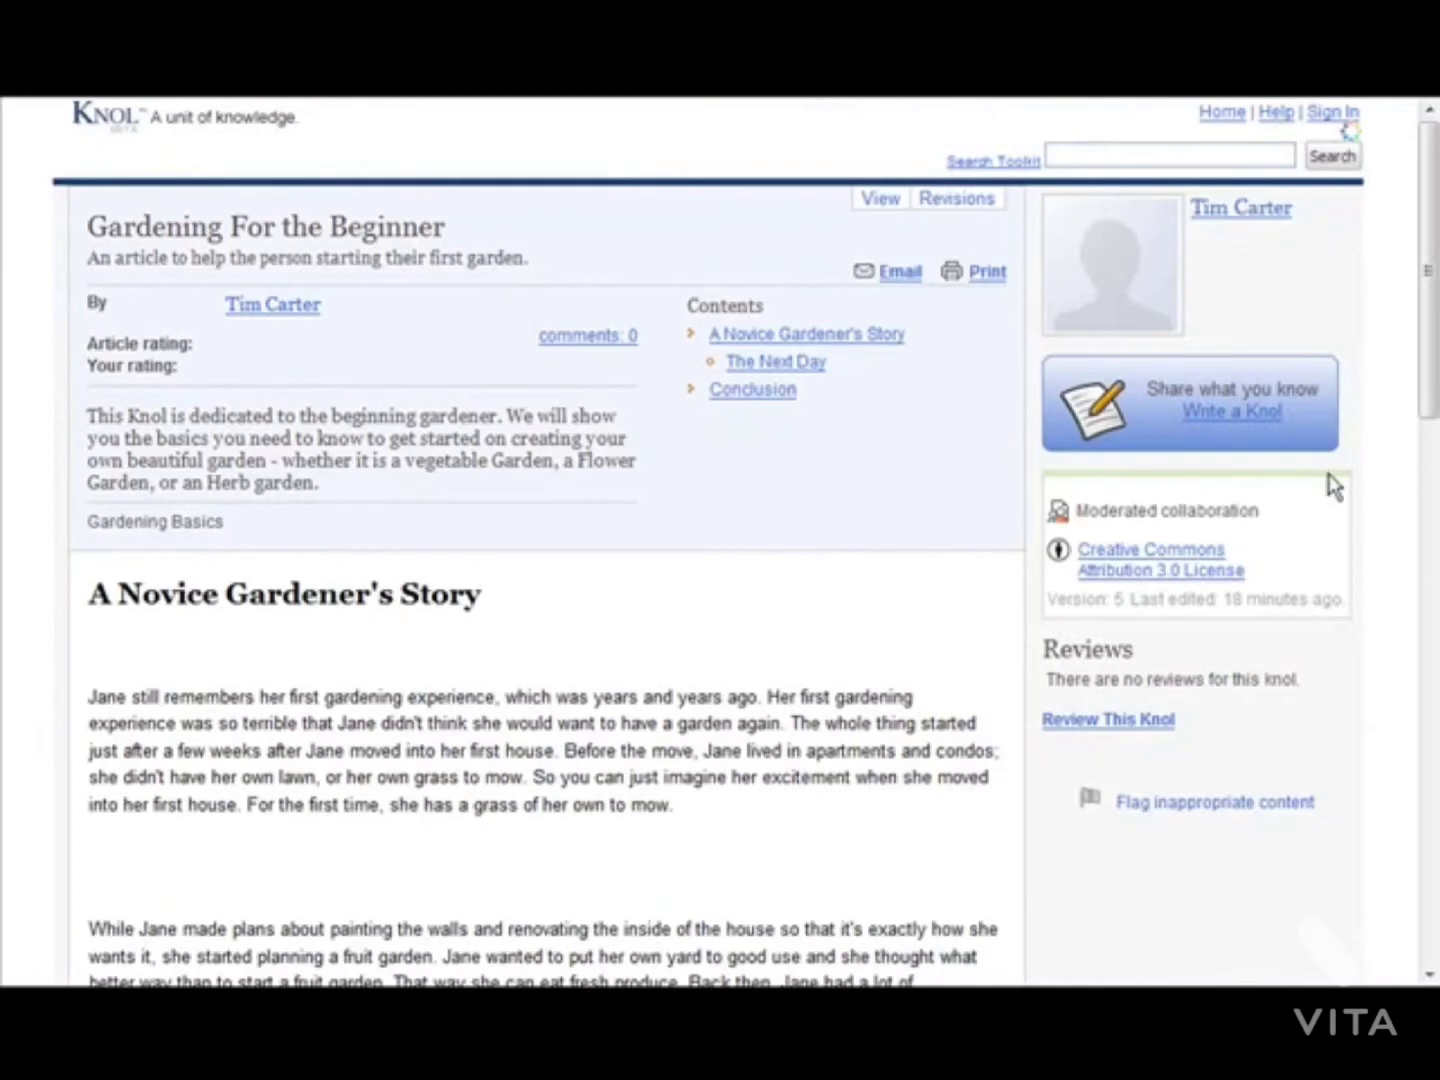
scroll(1334, 488, "down", 1)
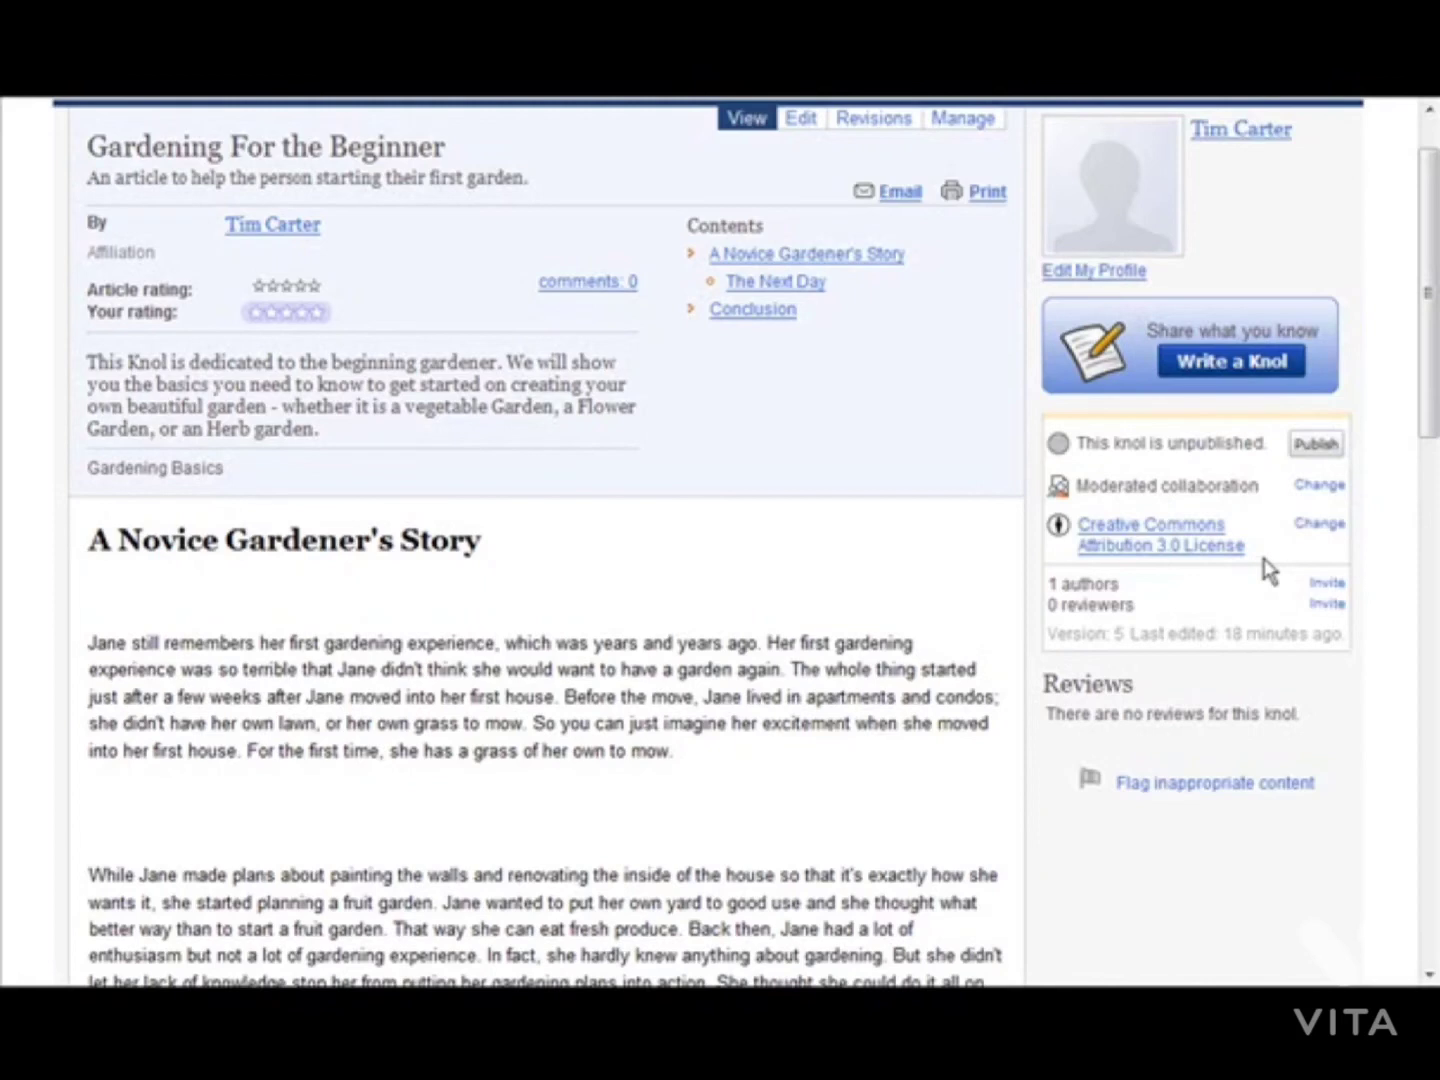
left_click(1319, 526)
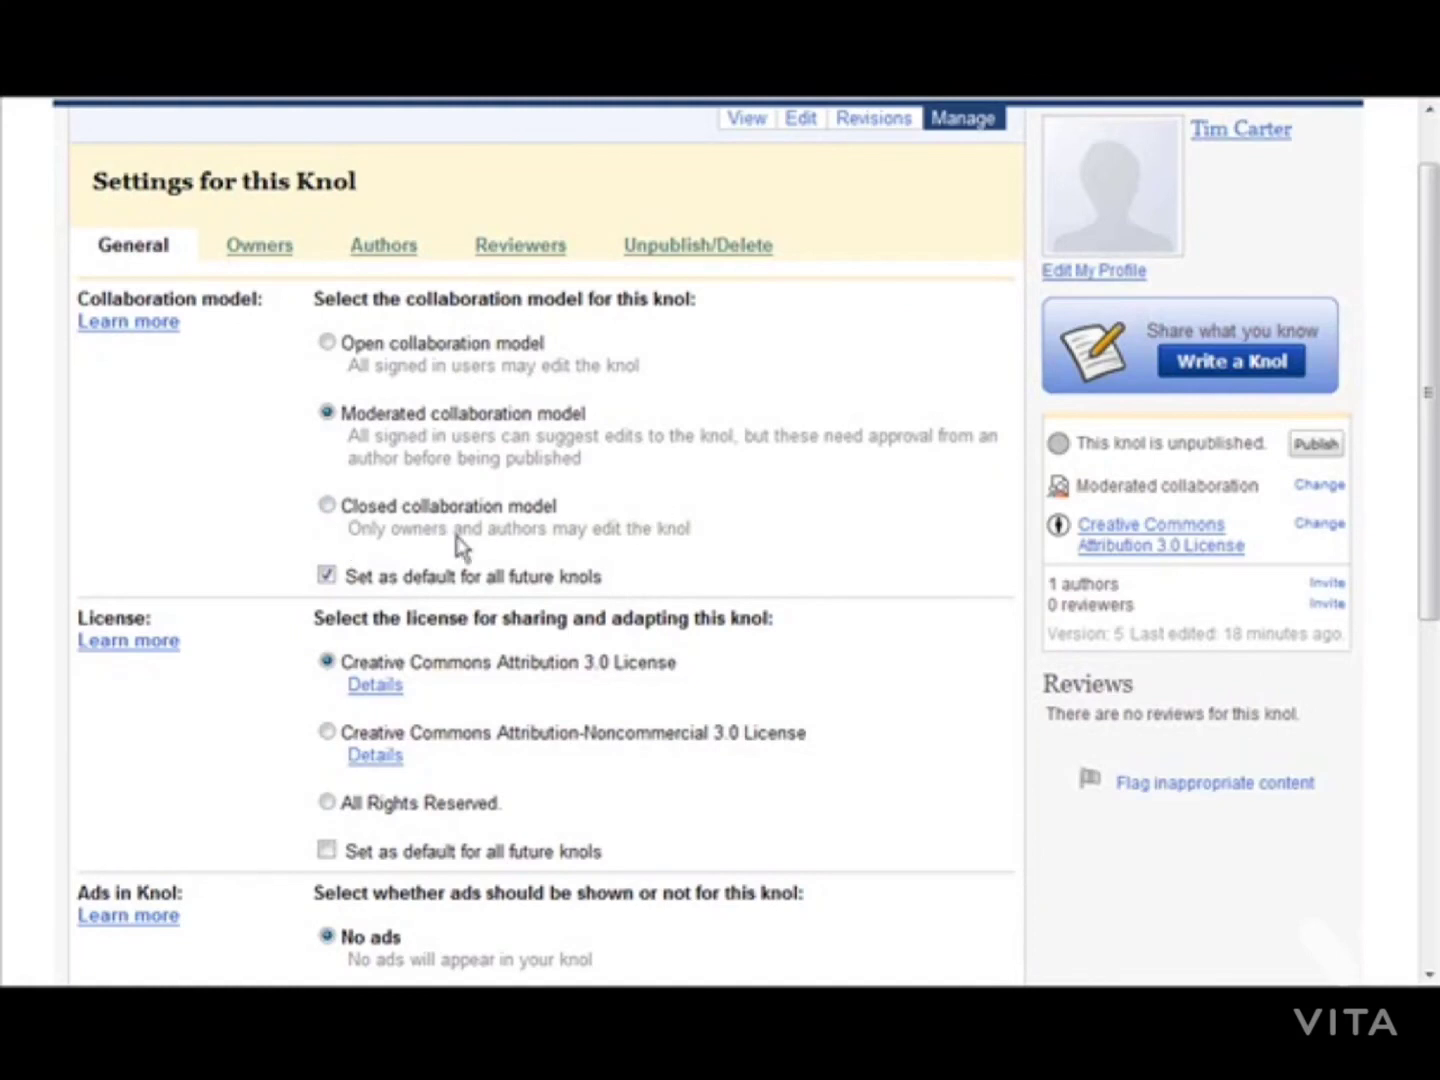
scroll(381, 606, "down", 1)
scroll(380, 606, "down", 2)
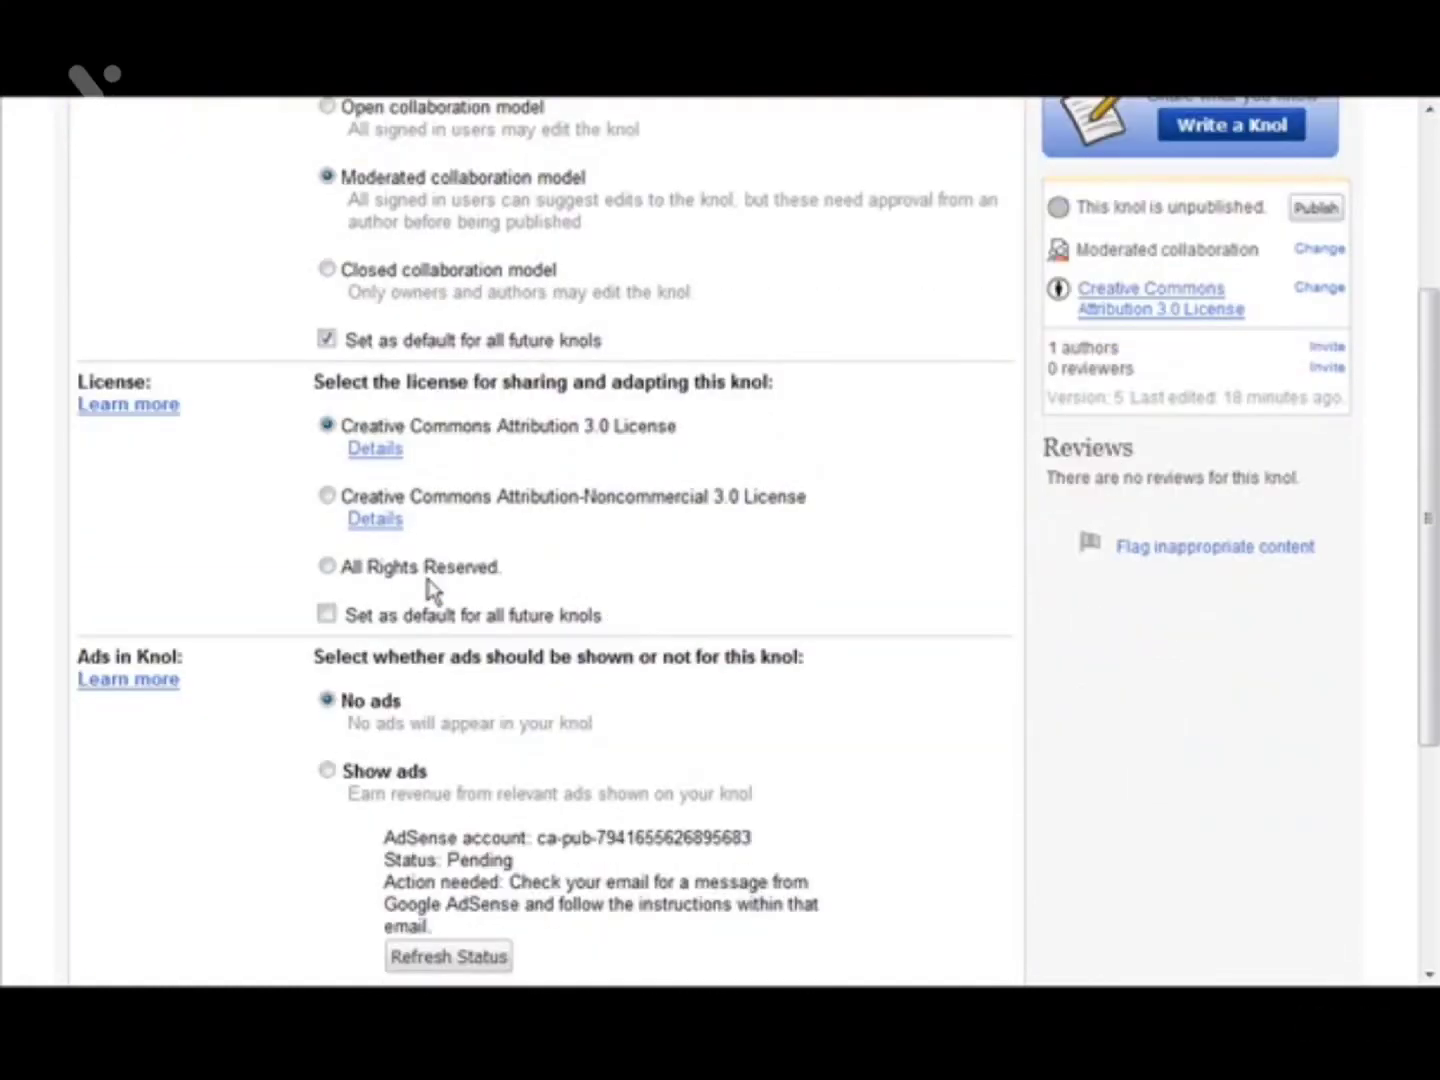
left_click(328, 567)
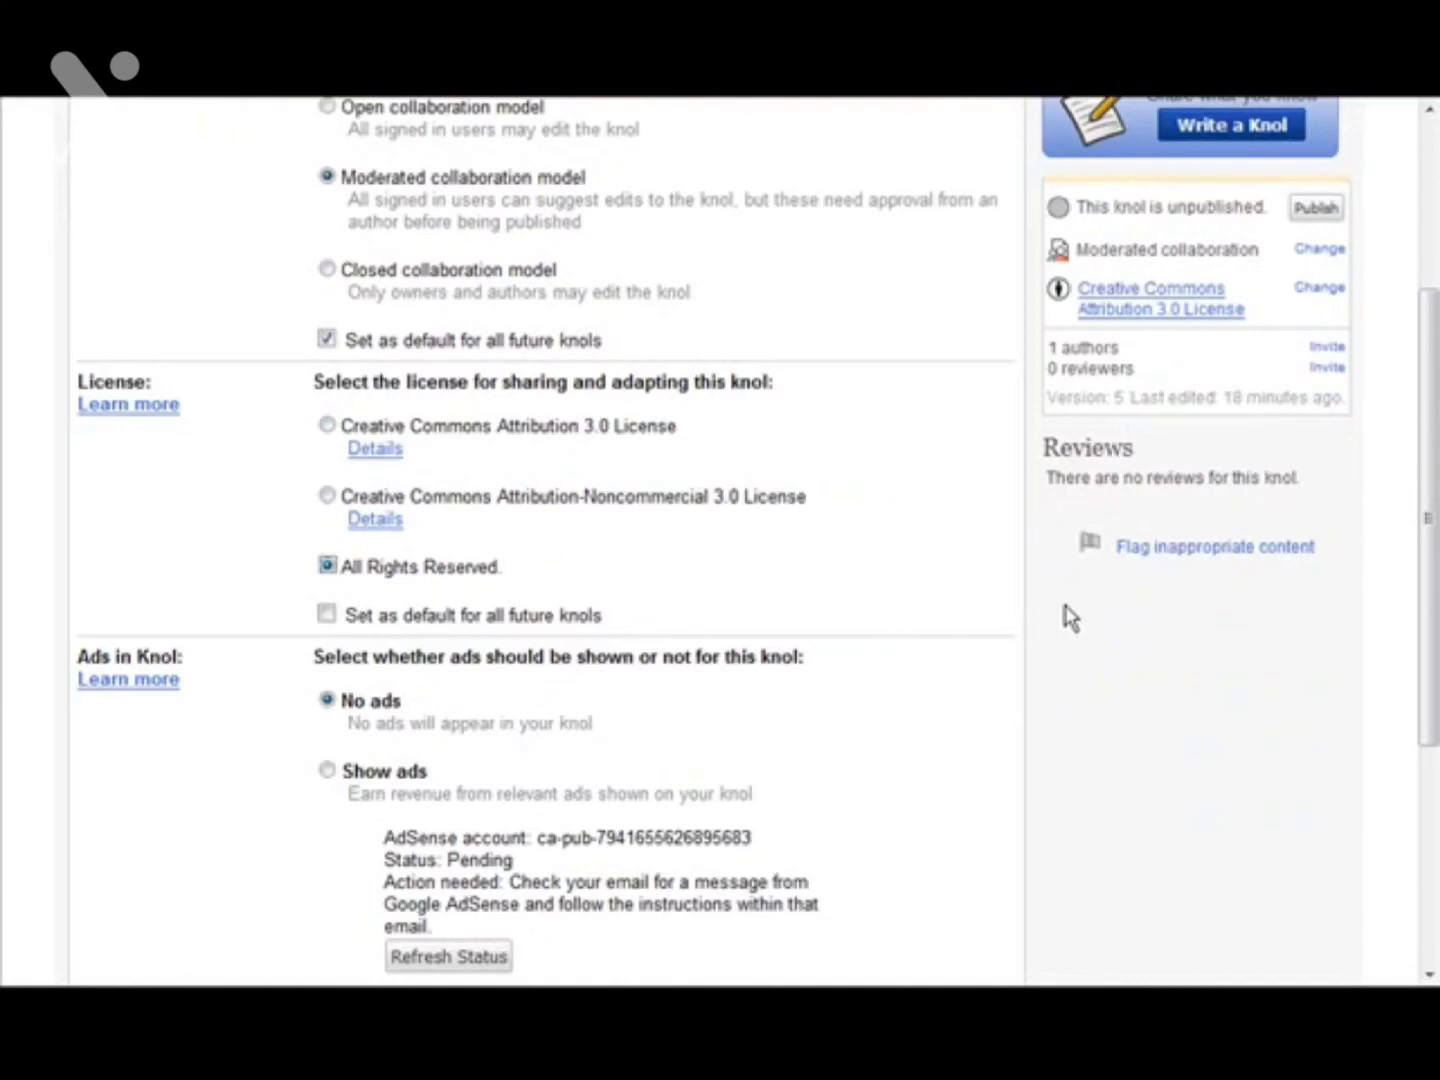
Turn on Show ads for this knol, make it the default for all future knols, and save the changes.
scroll(1109, 615, "down", 3)
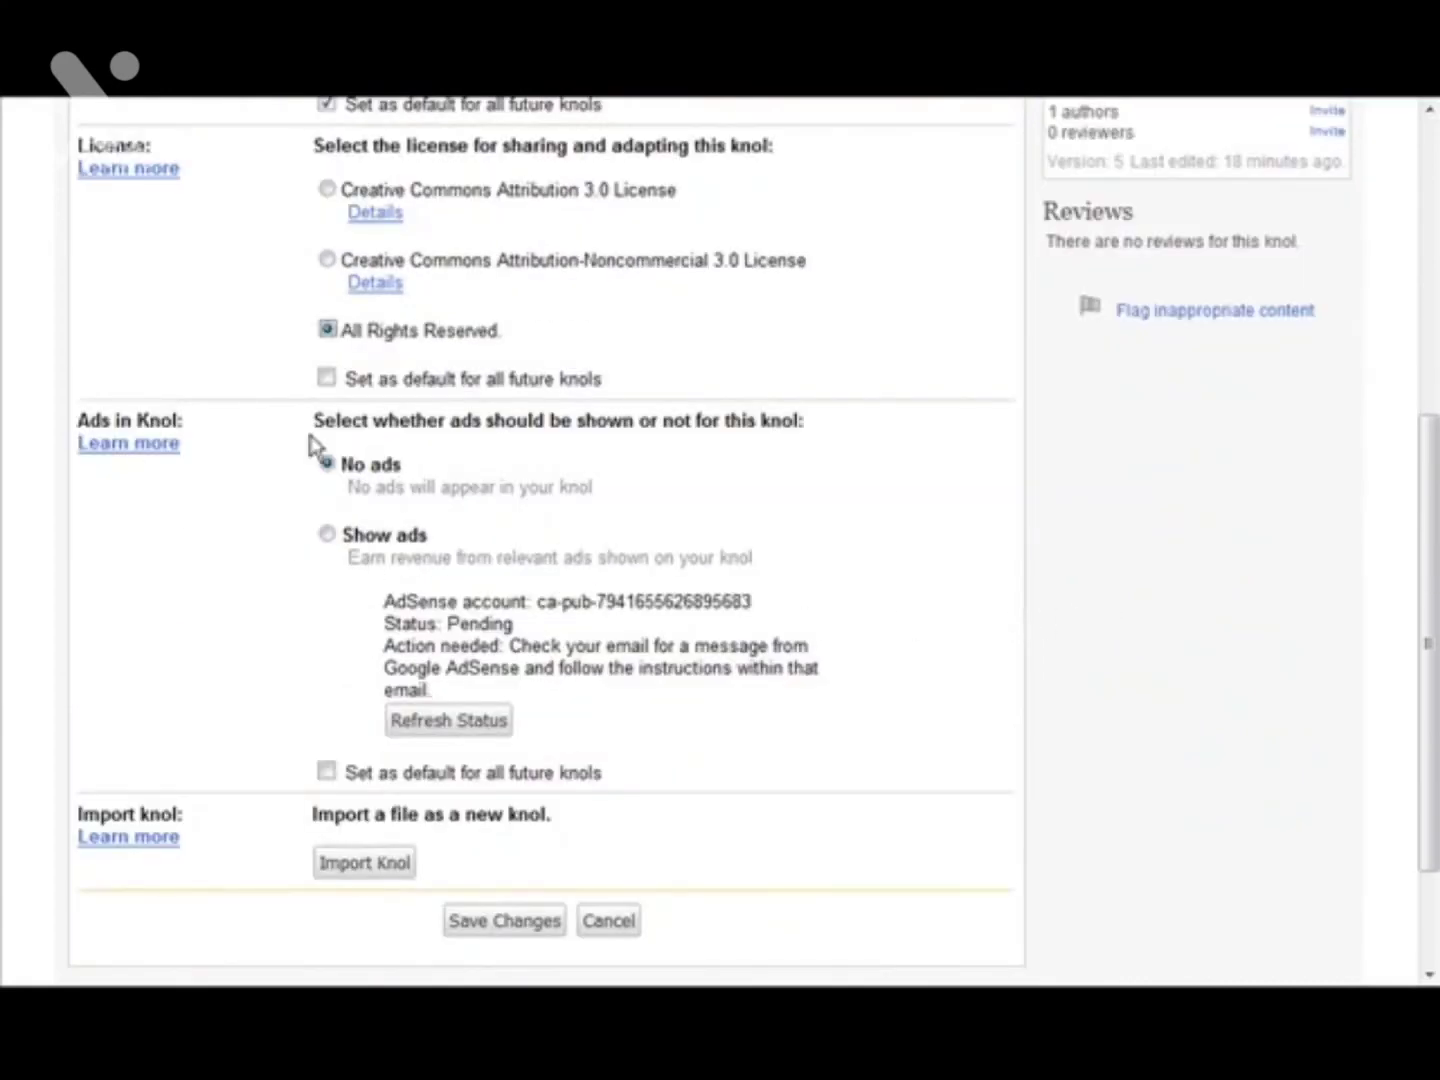
left_click(329, 535)
scroll(962, 598, "down", 1)
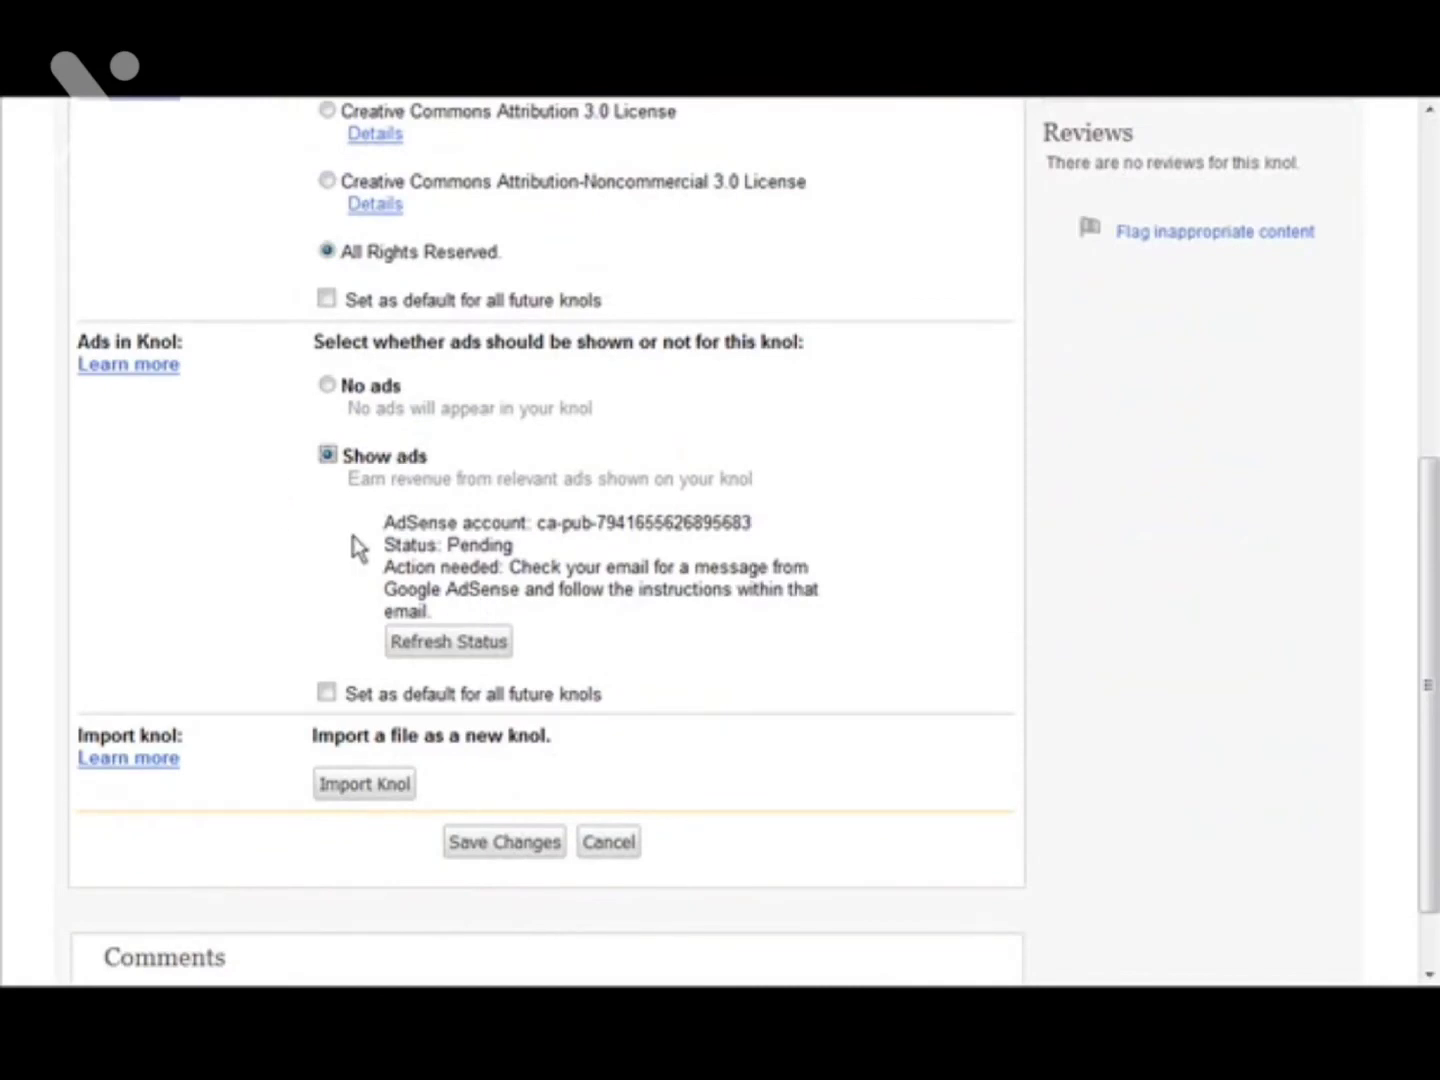
left_click(328, 695)
left_click(505, 851)
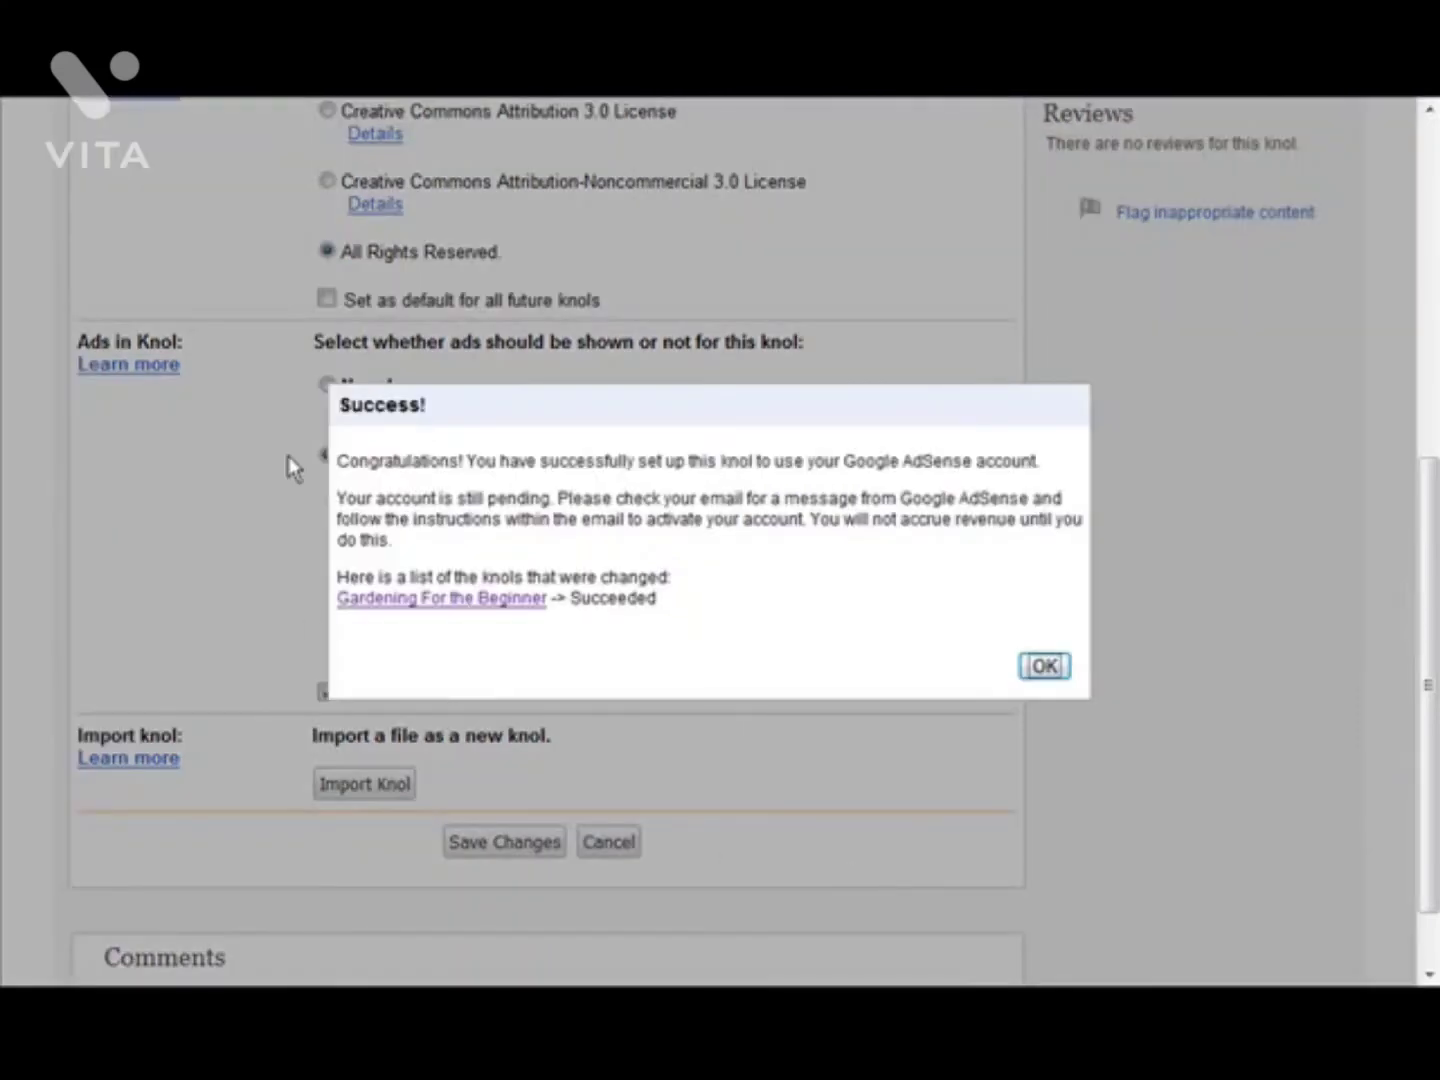
left_click(1046, 669)
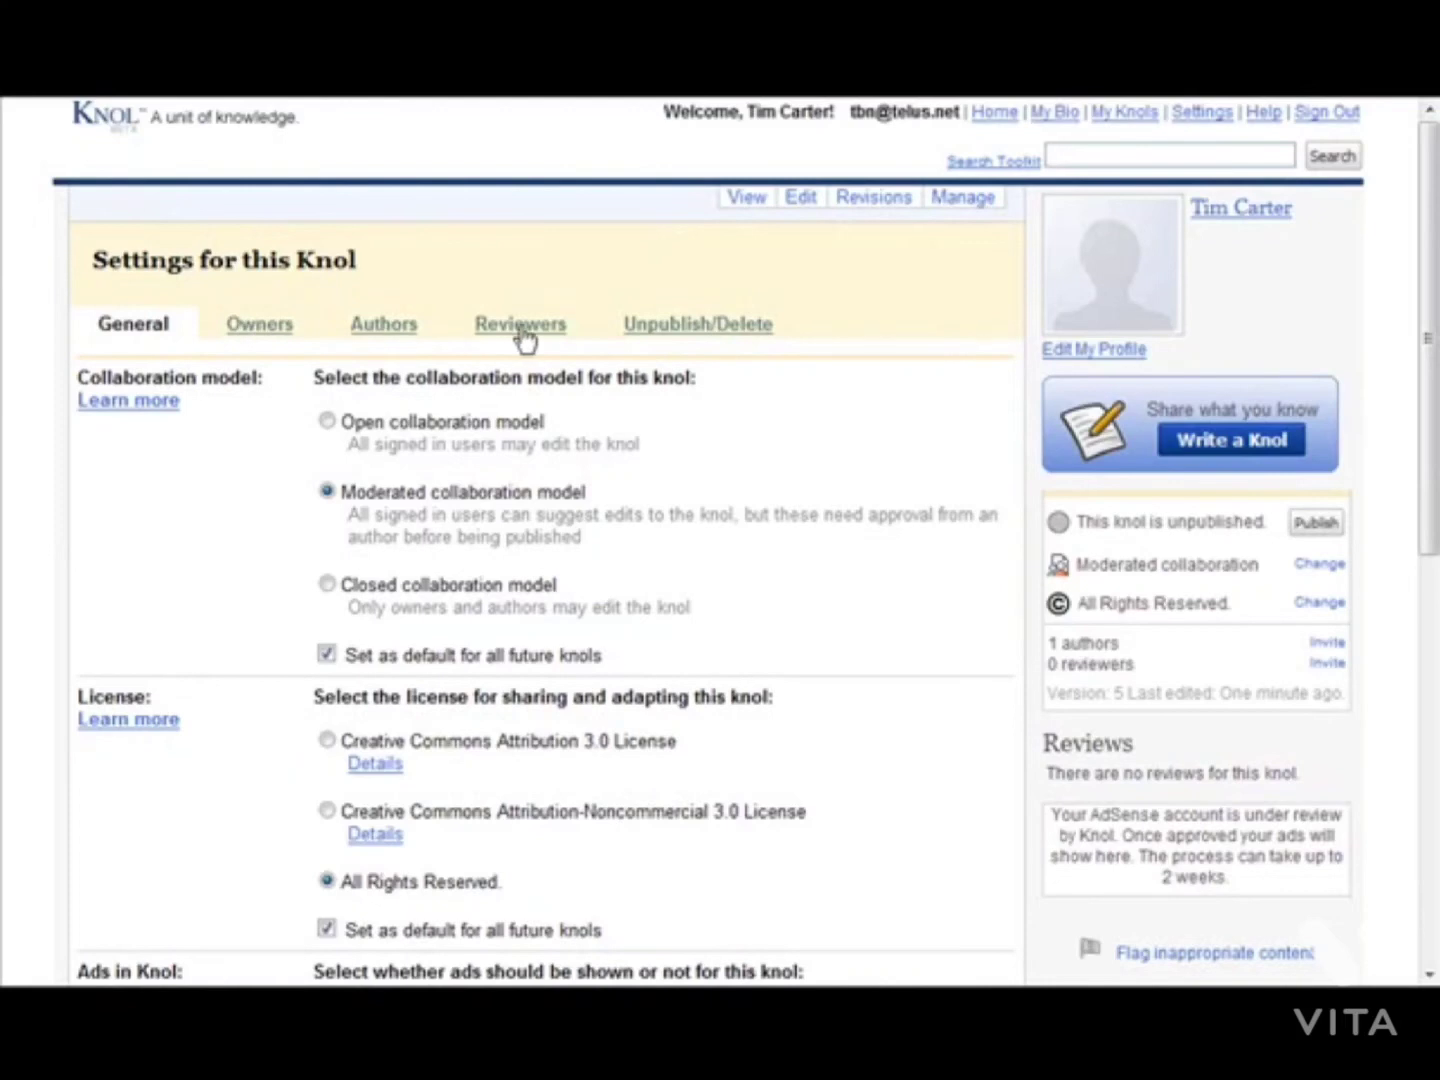
Review the knol's owners and authors settings and open the form for inviting more authors.
left_click(267, 326)
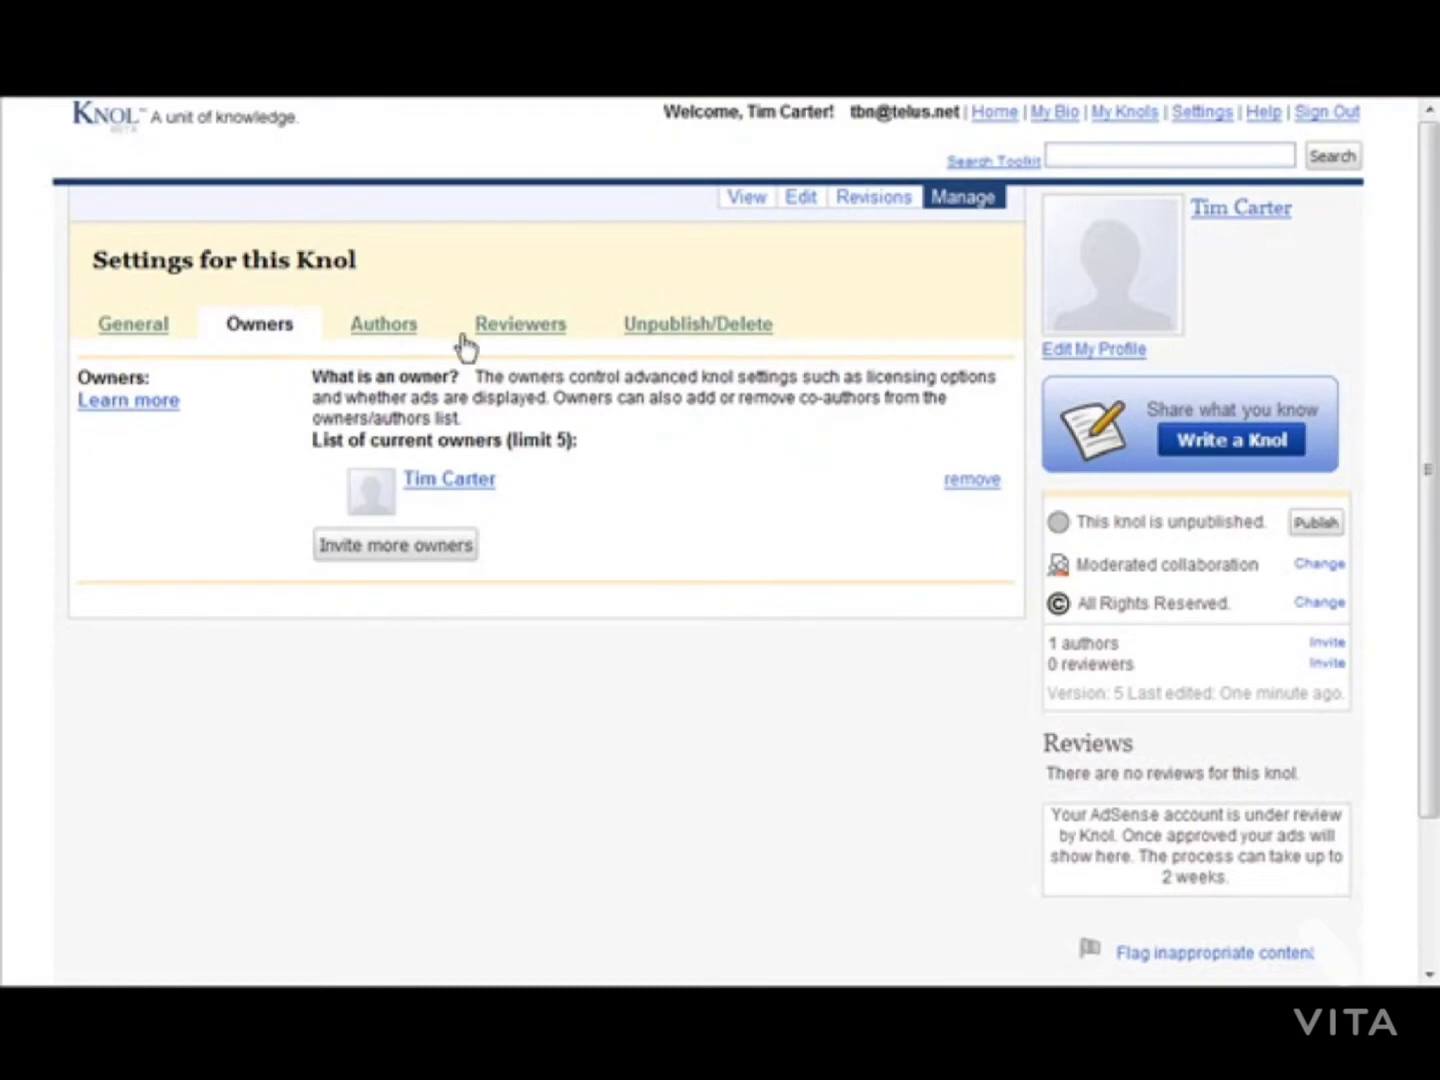
left_click(387, 333)
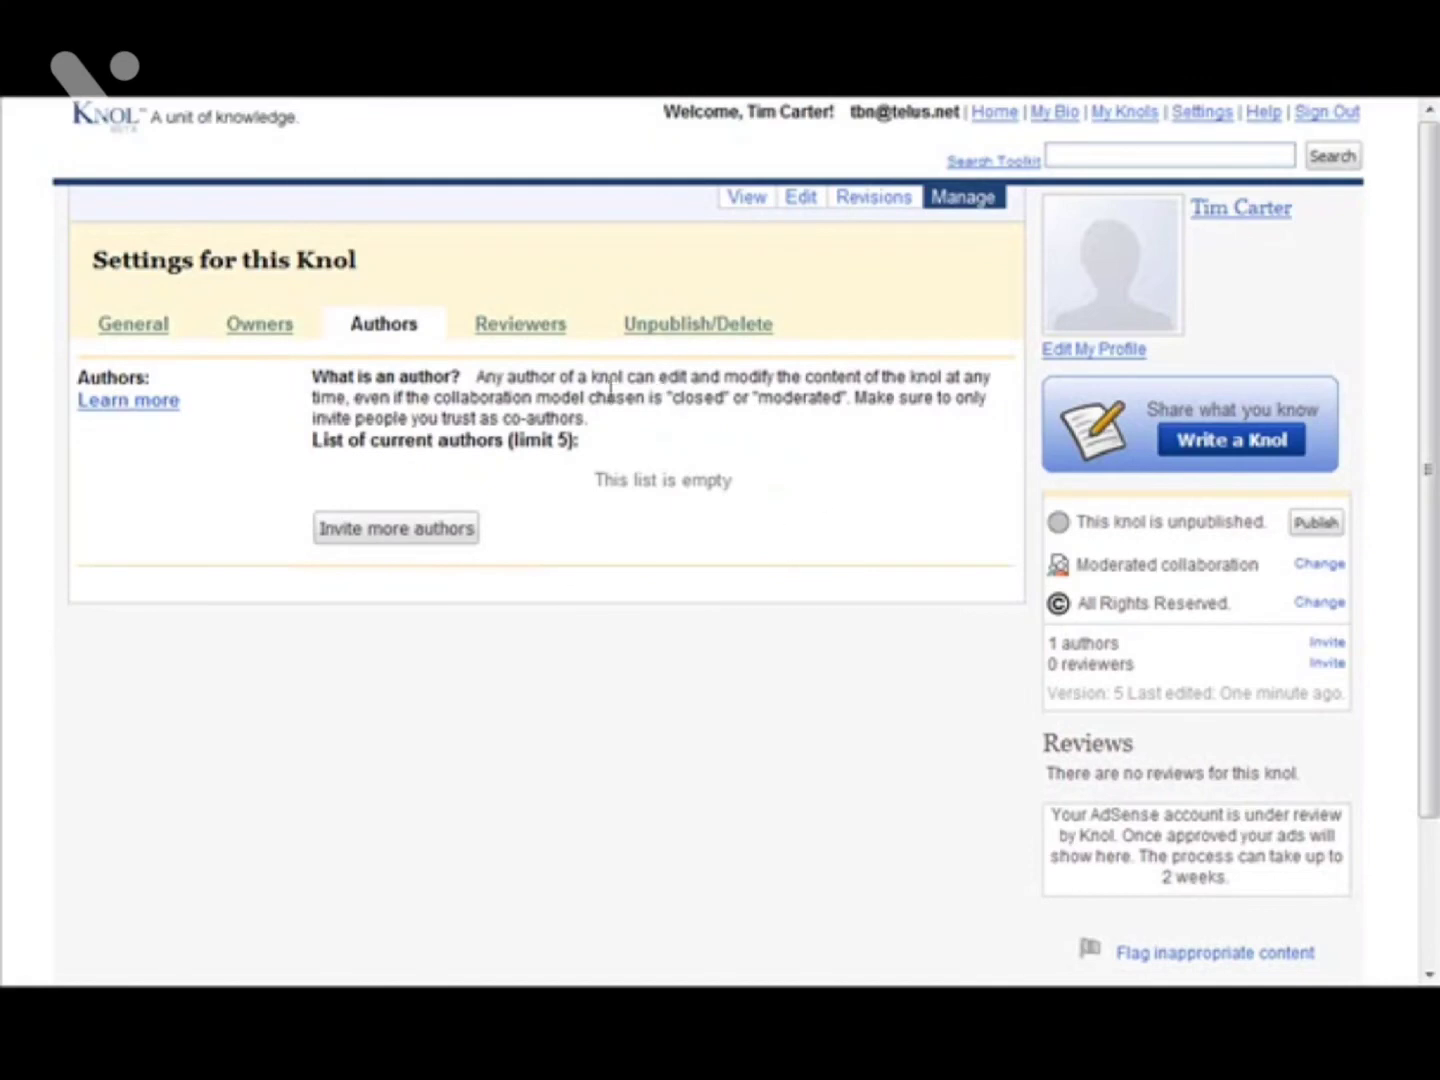
left_click(415, 527)
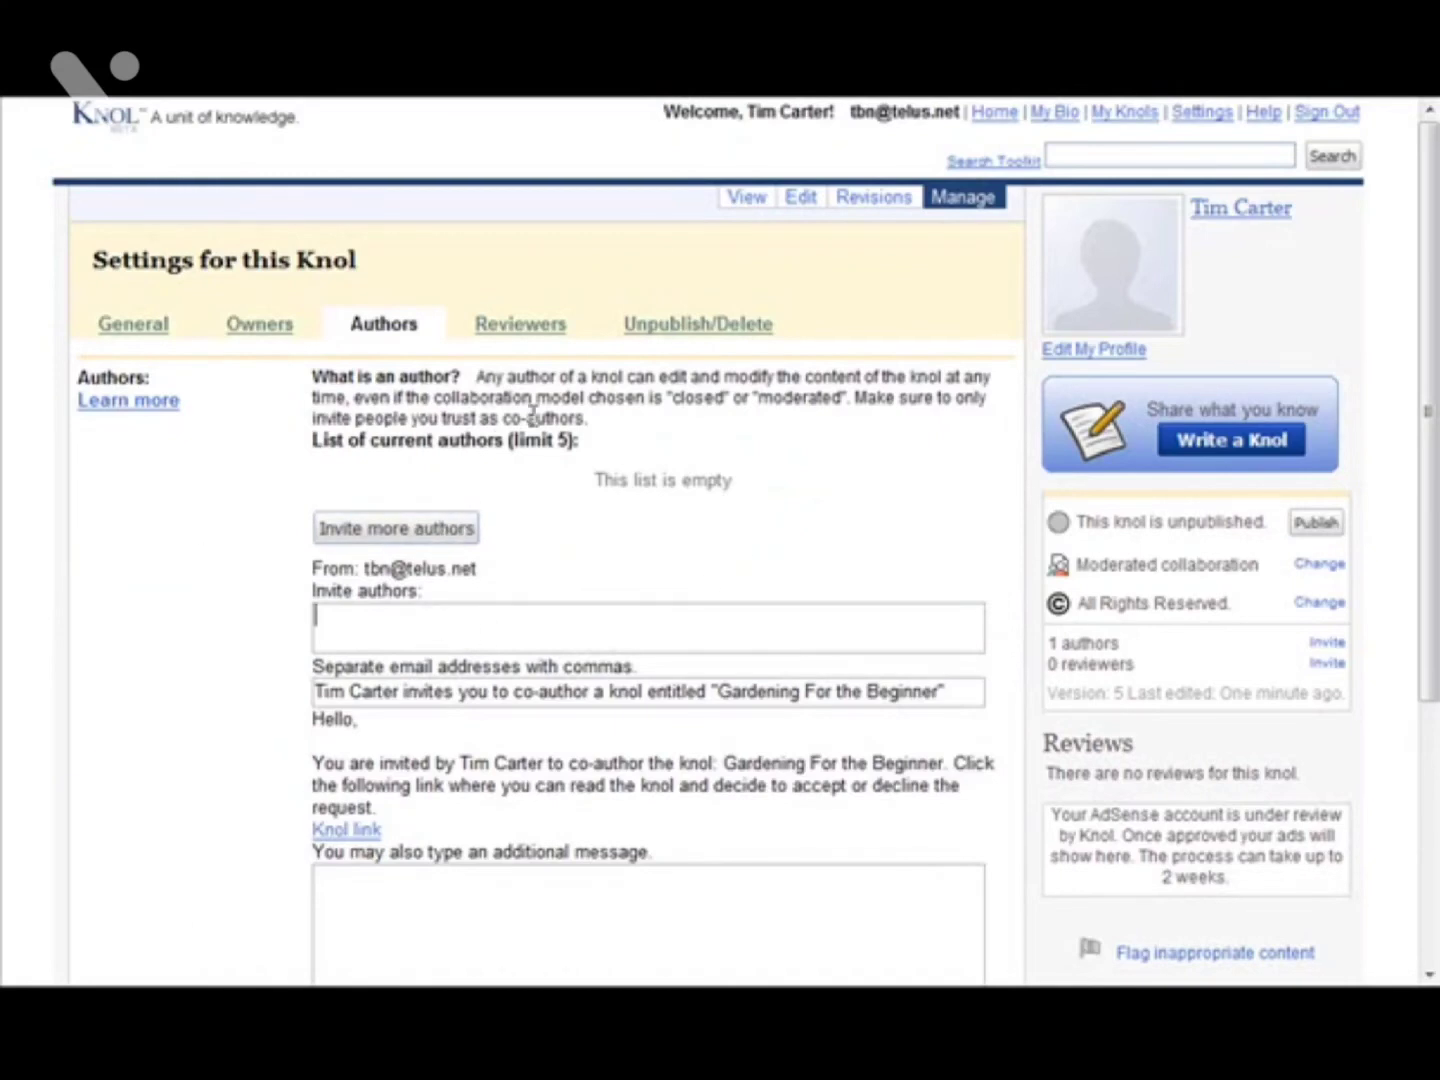
Open the form for inviting more reviewers to the knol and read through its request message options.
left_click(520, 326)
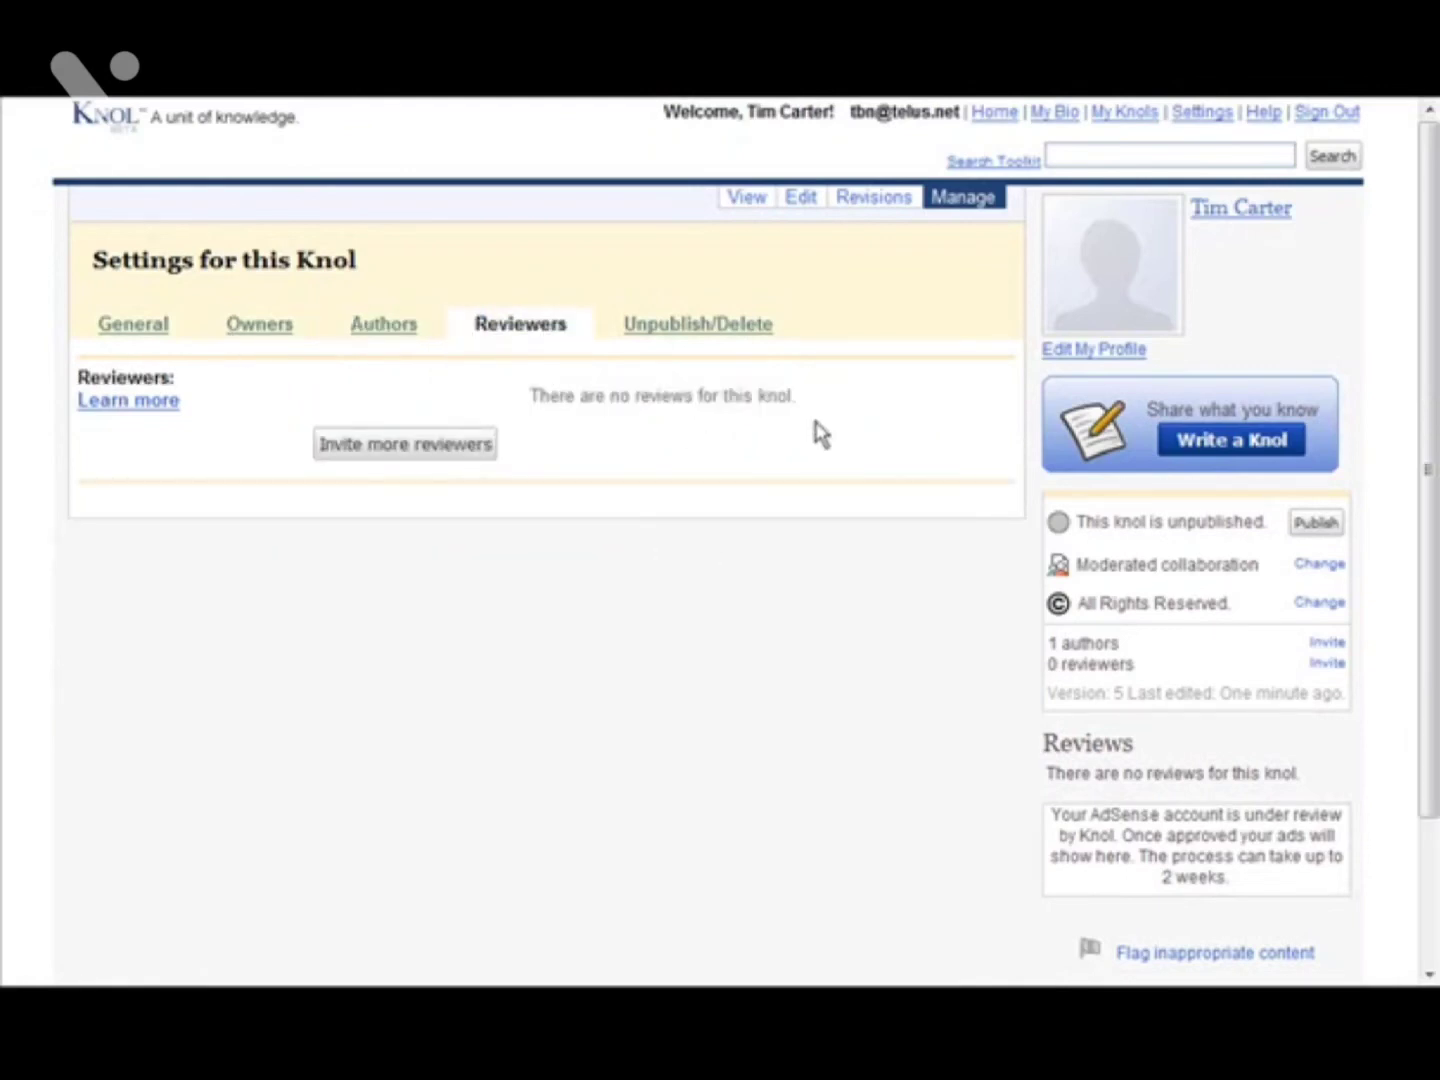
left_click(410, 446)
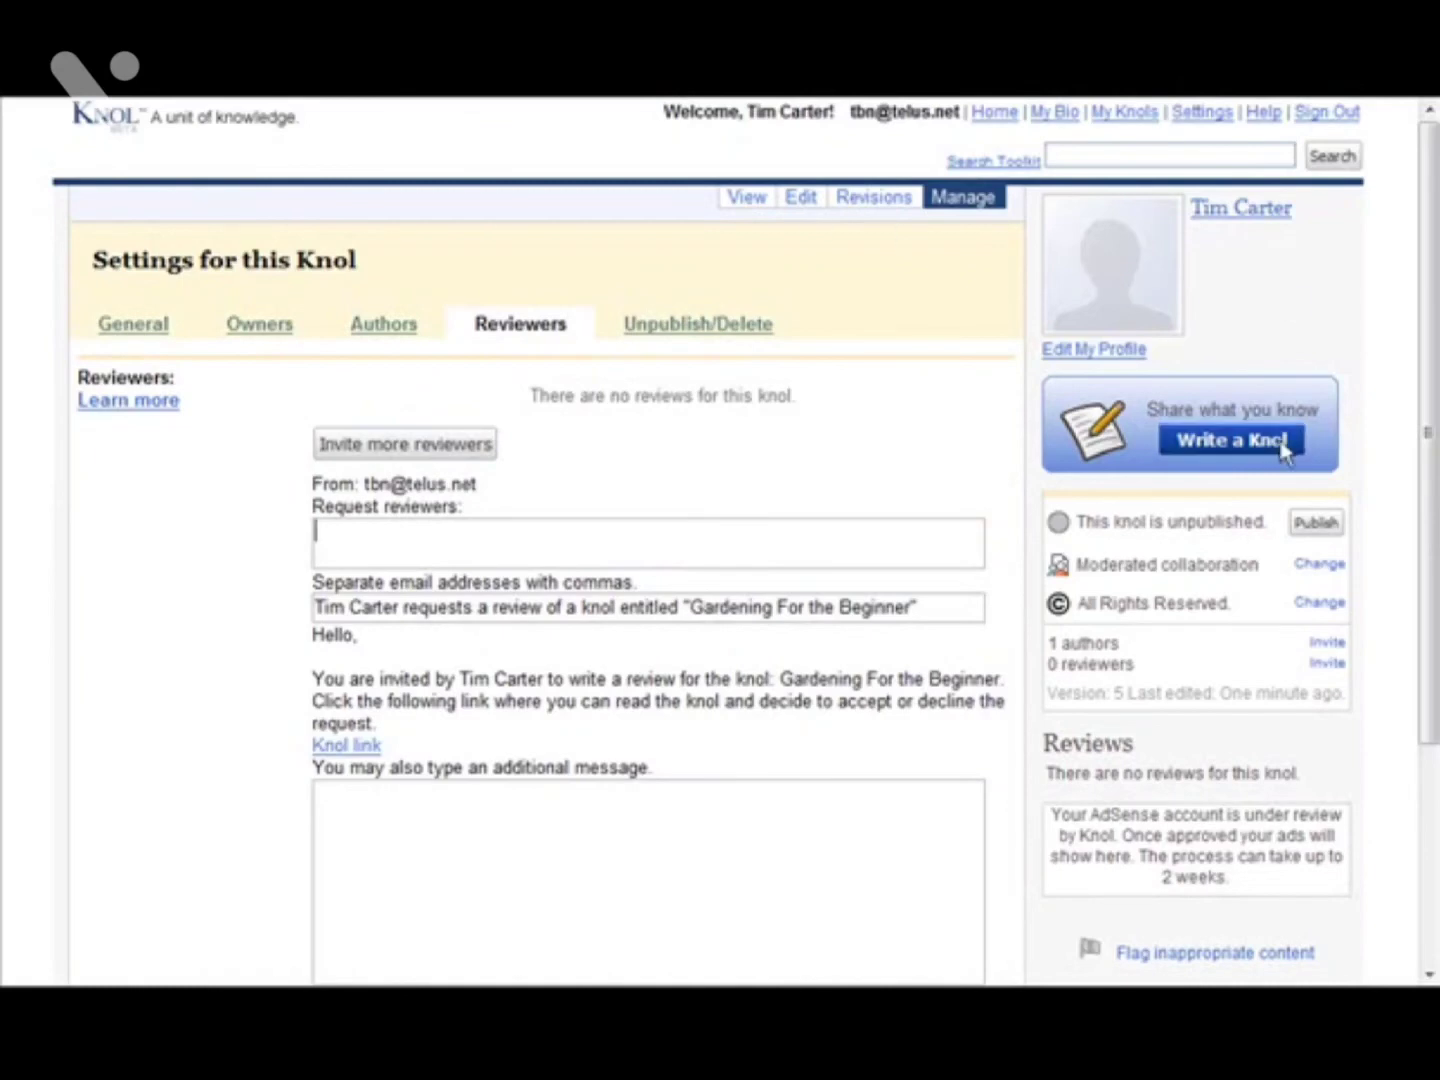
scroll(1320, 469, "down", 3)
scroll(1321, 456, "down", 1)
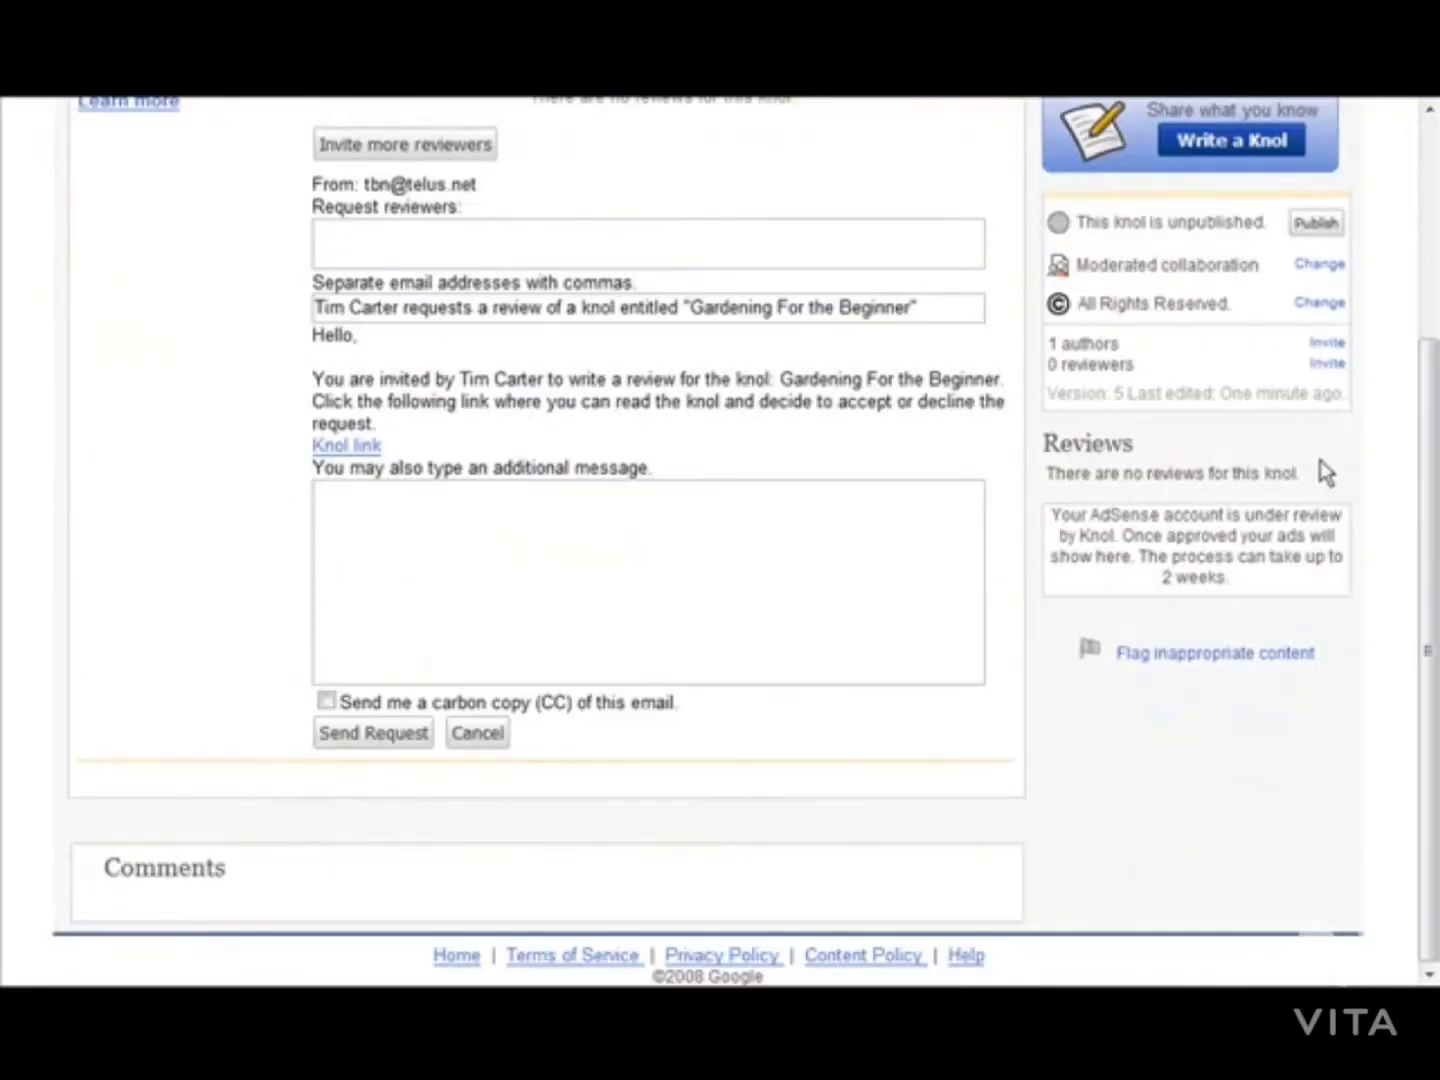
scroll(1320, 473, "up", 1)
scroll(1328, 489, "down", 1)
scroll(1190, 605, "up", 3)
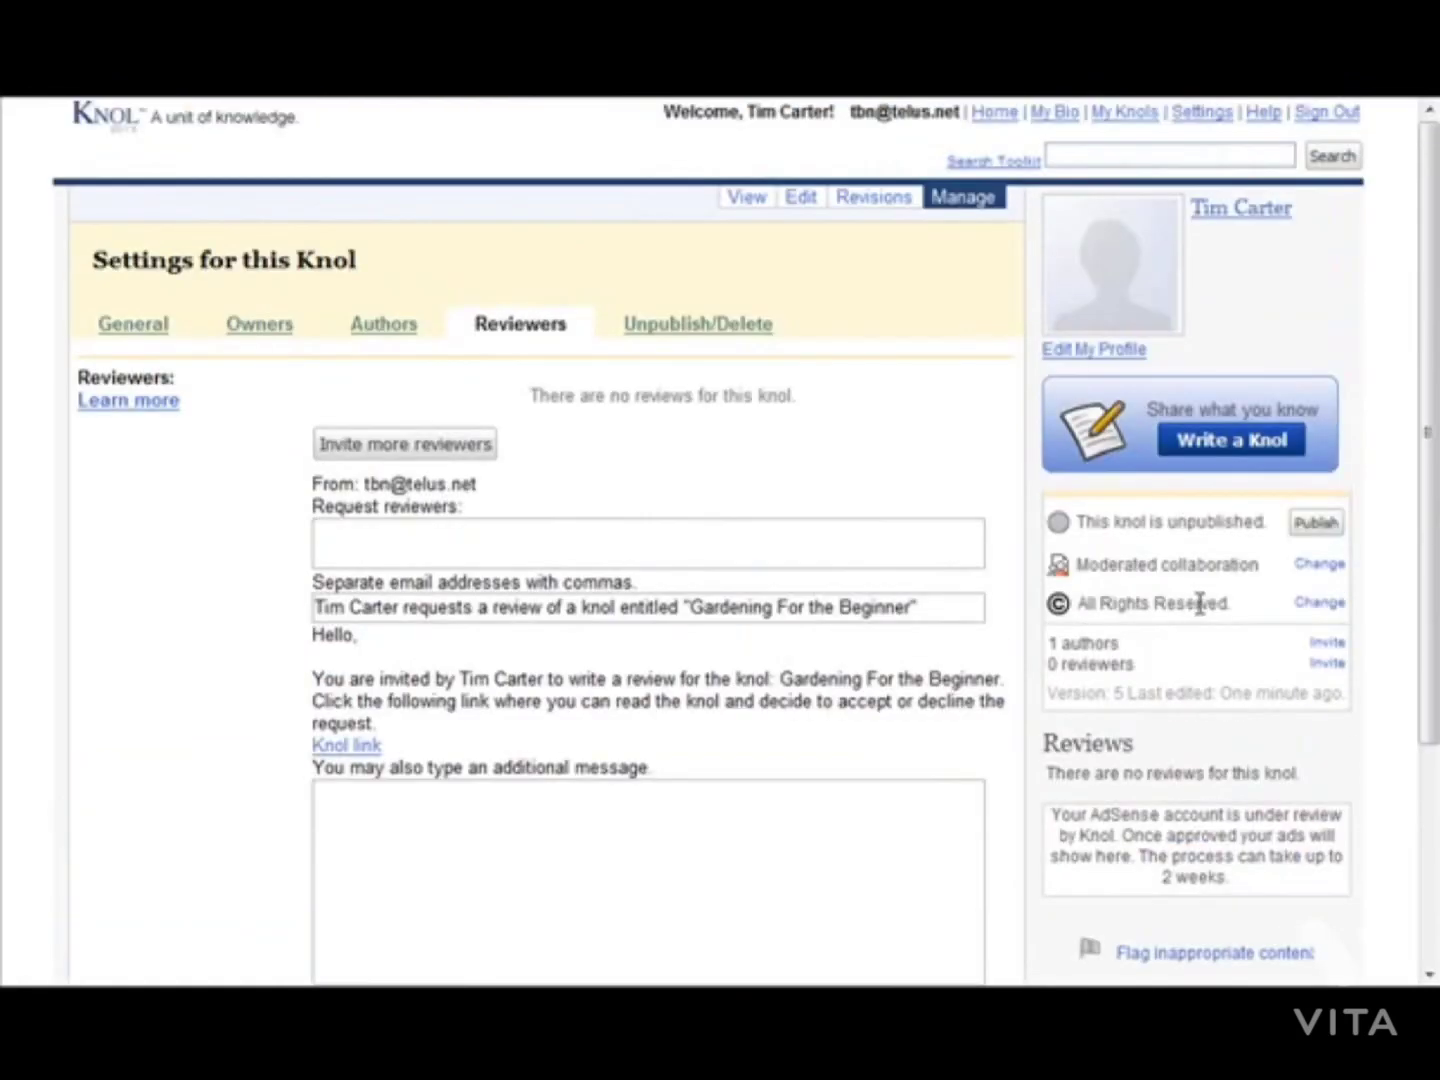
Compare versions 2 and 3 in the knol's revision history and look through the highlighted differences.
left_click(860, 200)
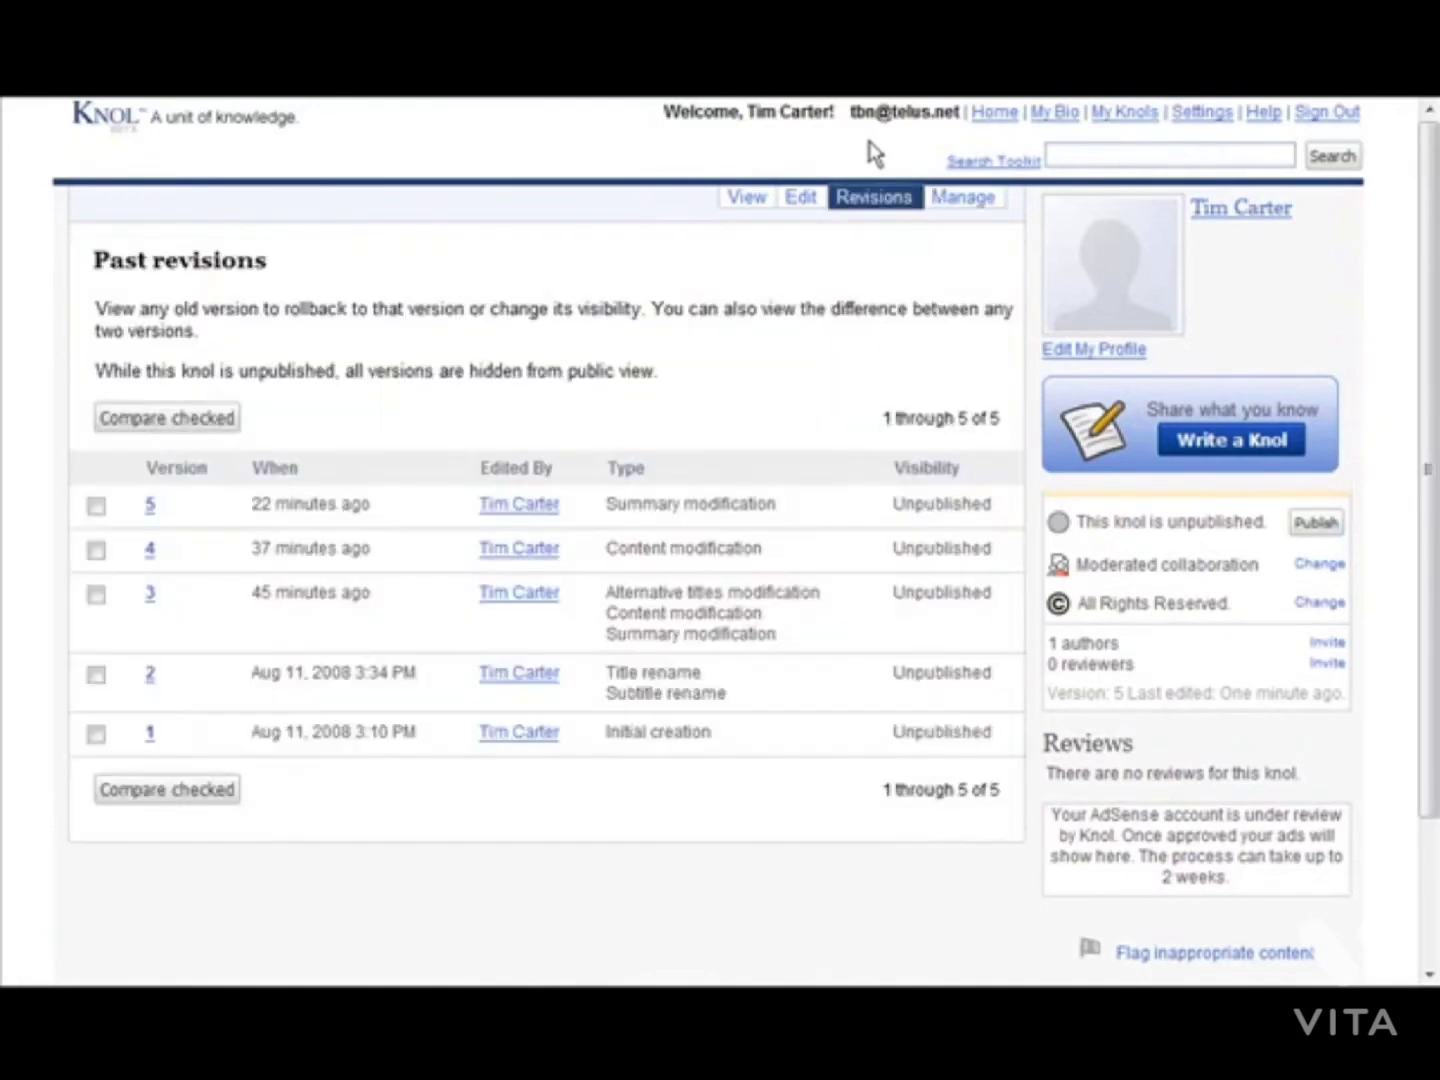
scroll(690, 556, "down", 3)
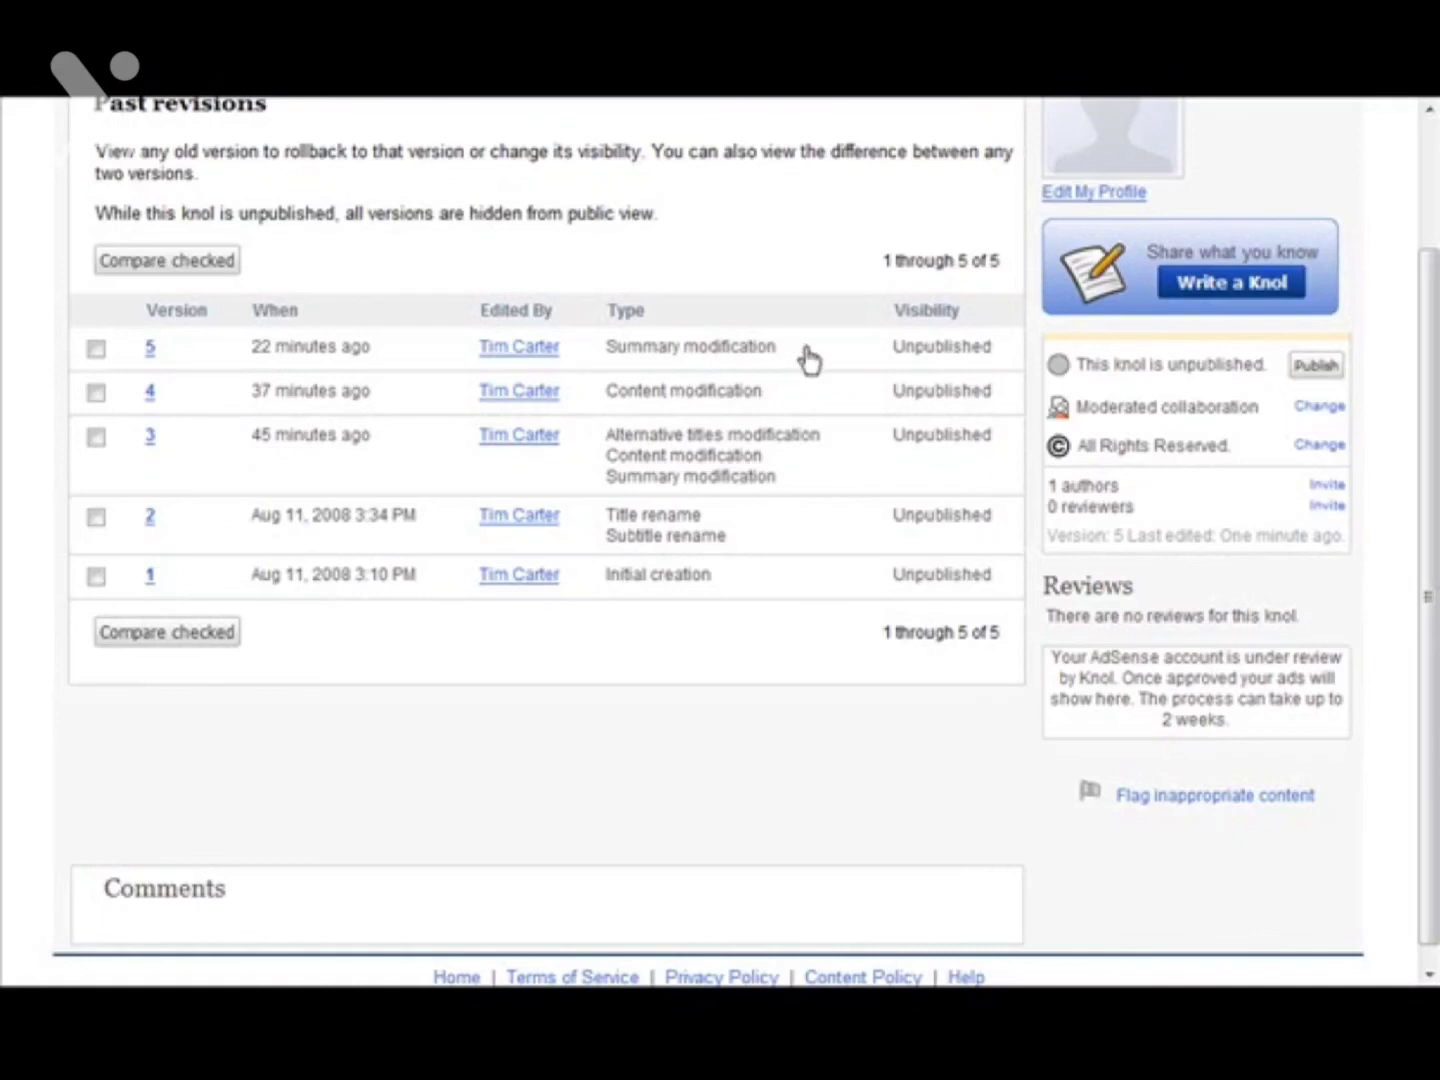
scroll(829, 450, "up", 3)
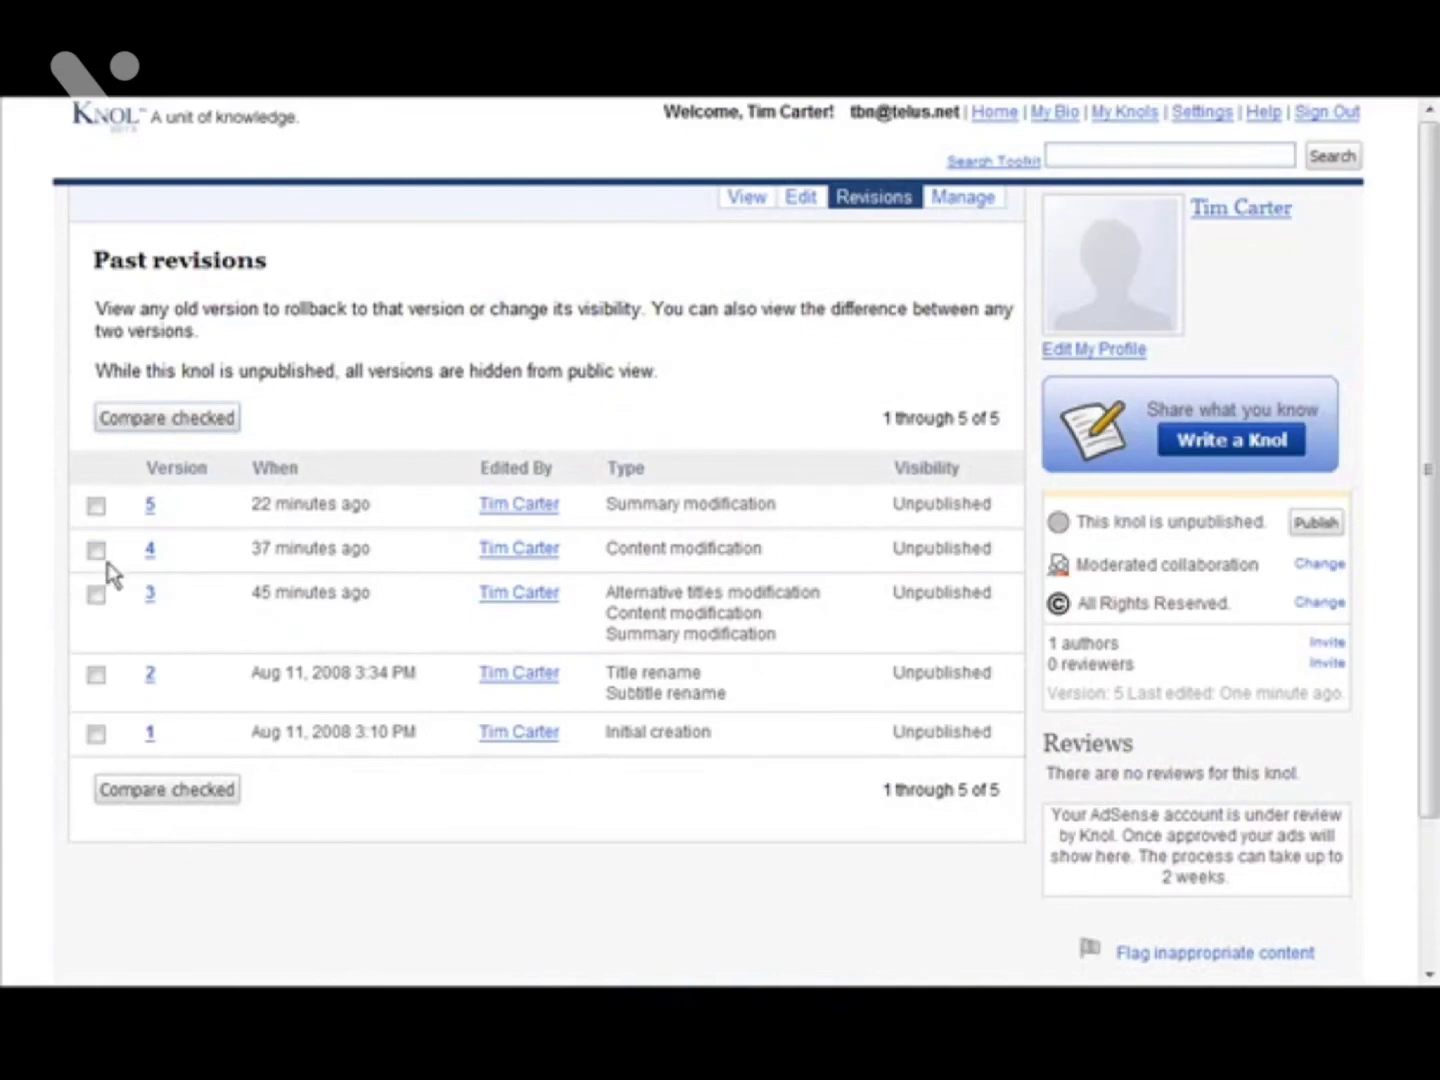
left_click(96, 596)
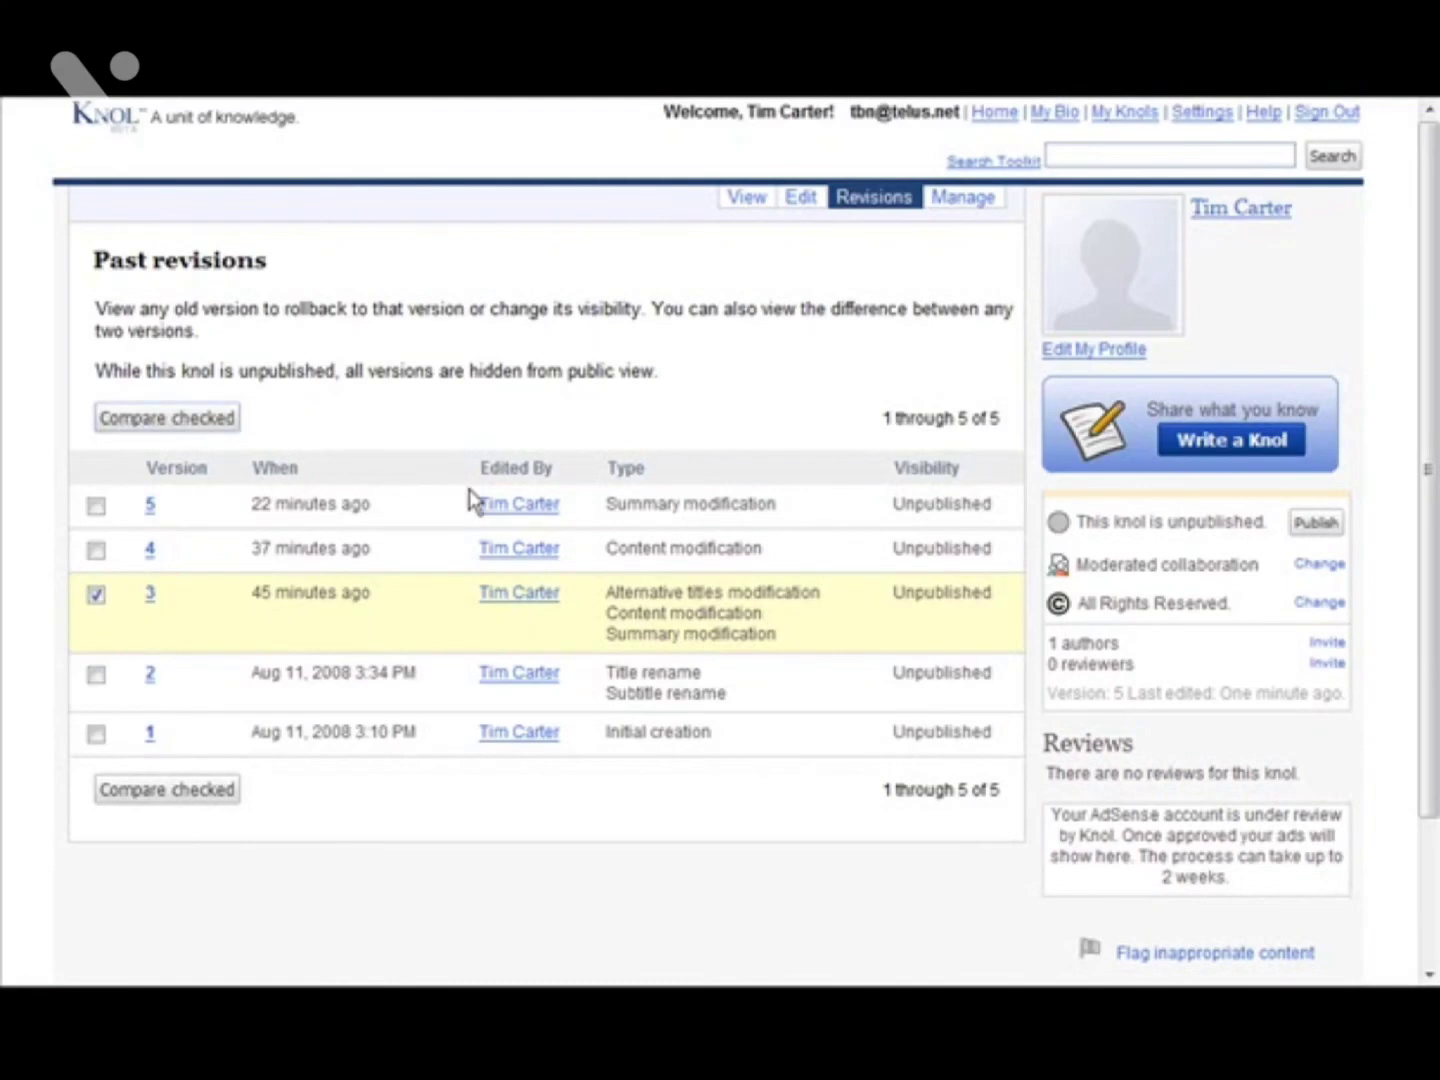
left_click(96, 676)
left_click(150, 425)
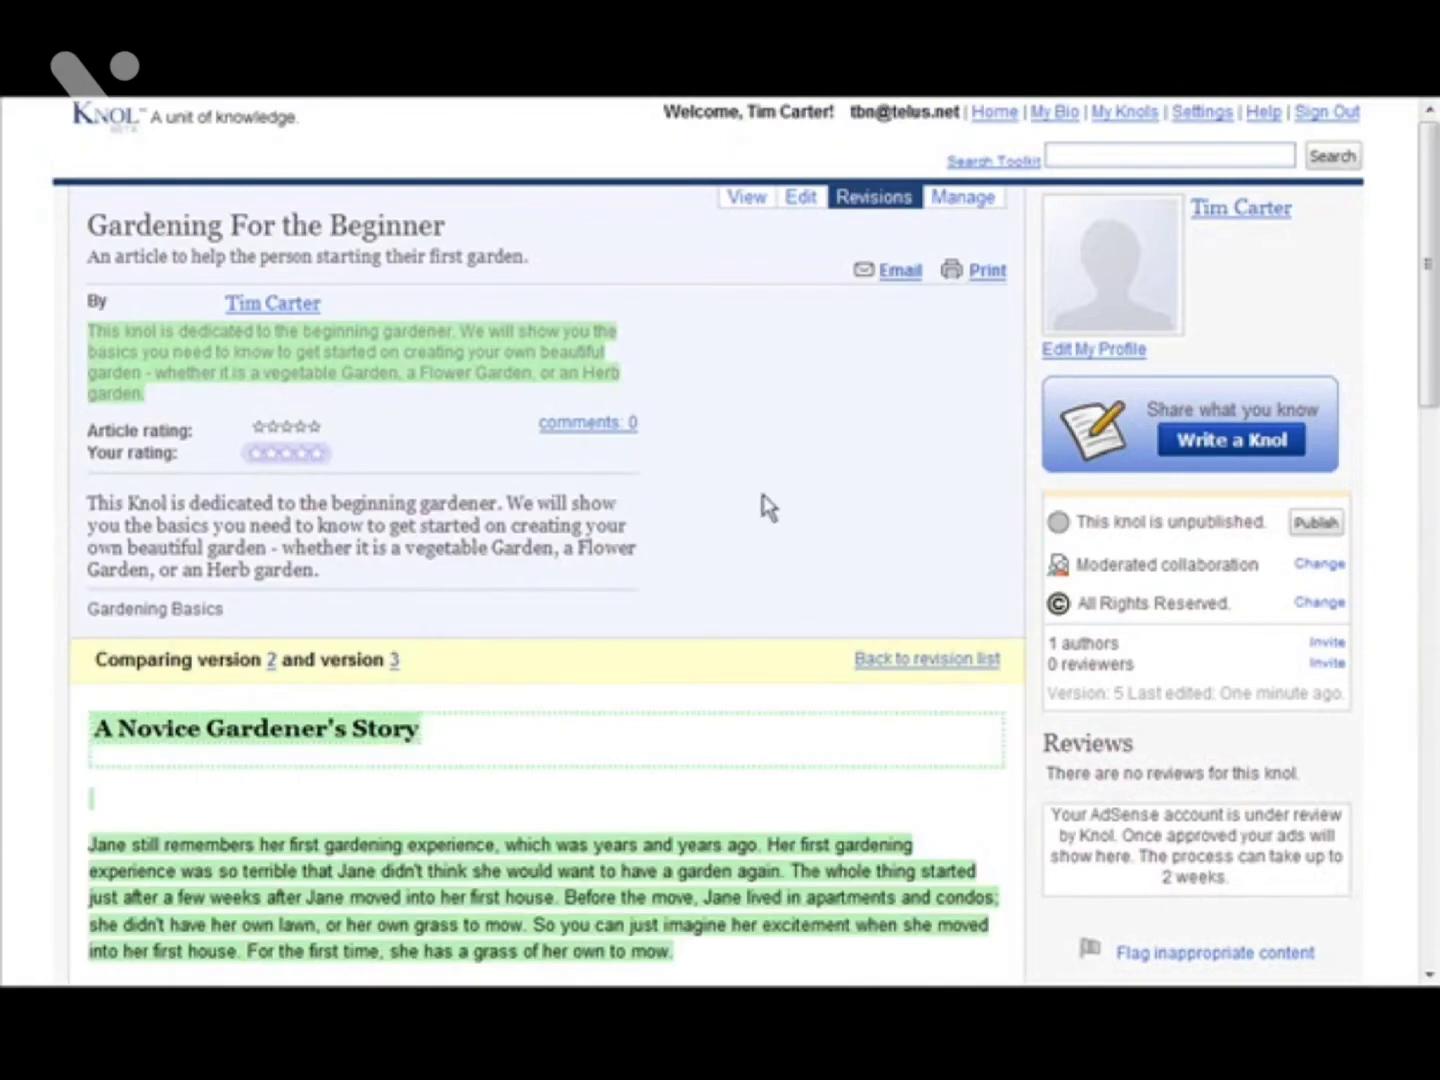
scroll(805, 580, "down", 20)
scroll(790, 578, "up", 20)
Clear the selection of versions 2 and 3, view version 4 of the knol, and return to the revision list.
left_click(864, 196)
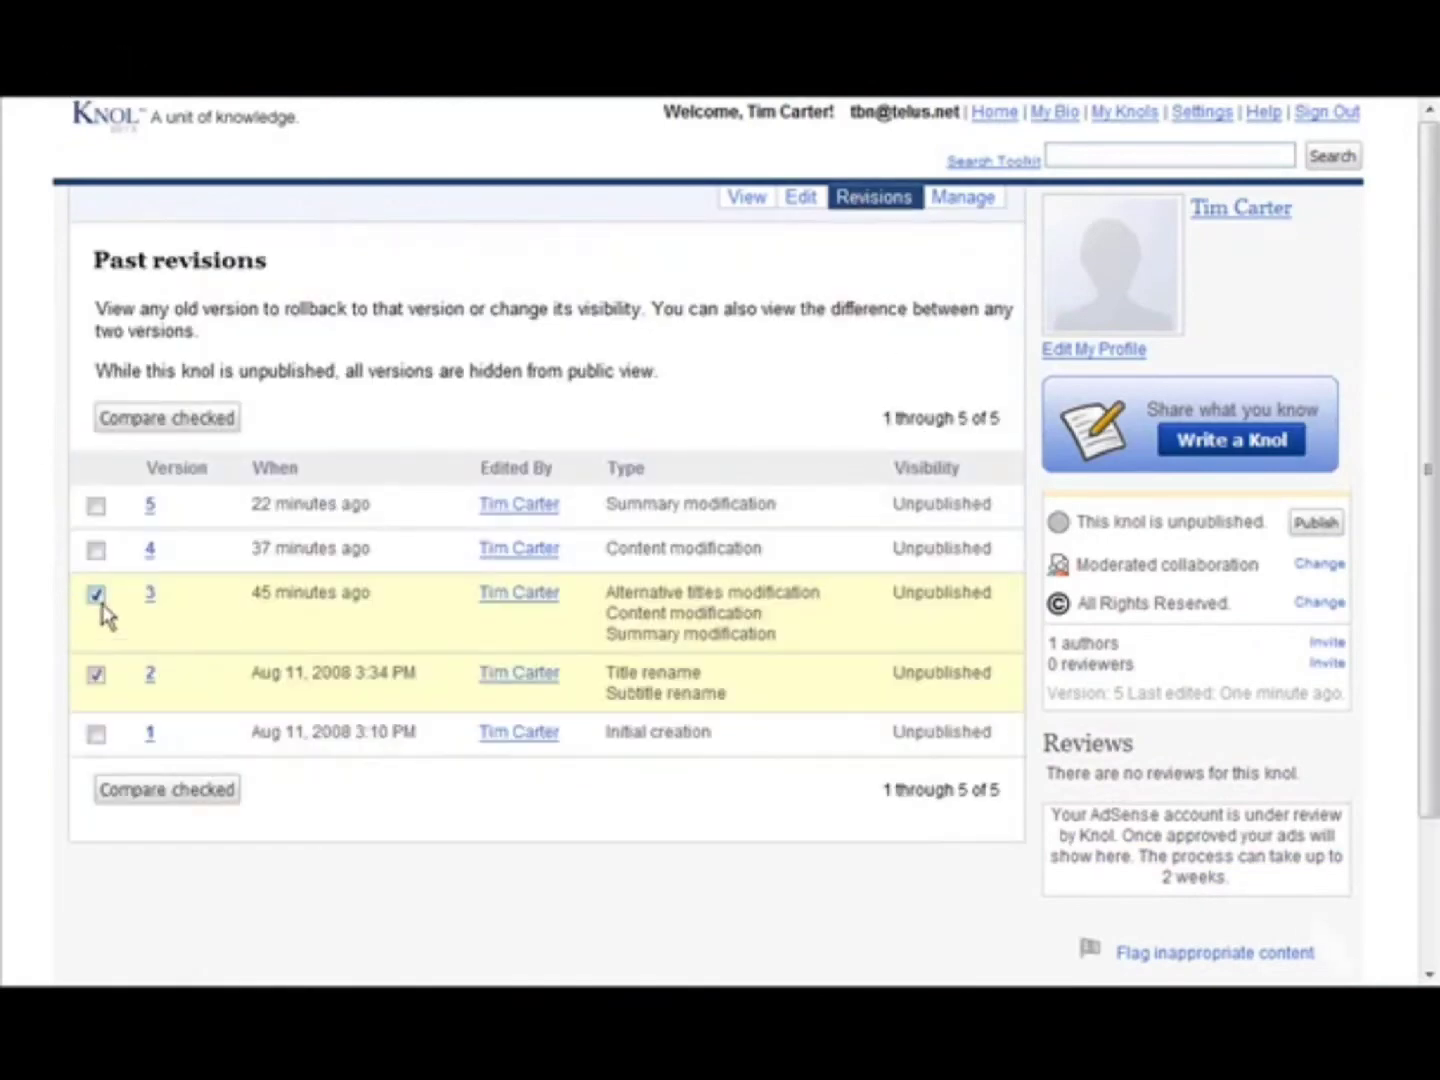
left_click(96, 596)
left_click(96, 675)
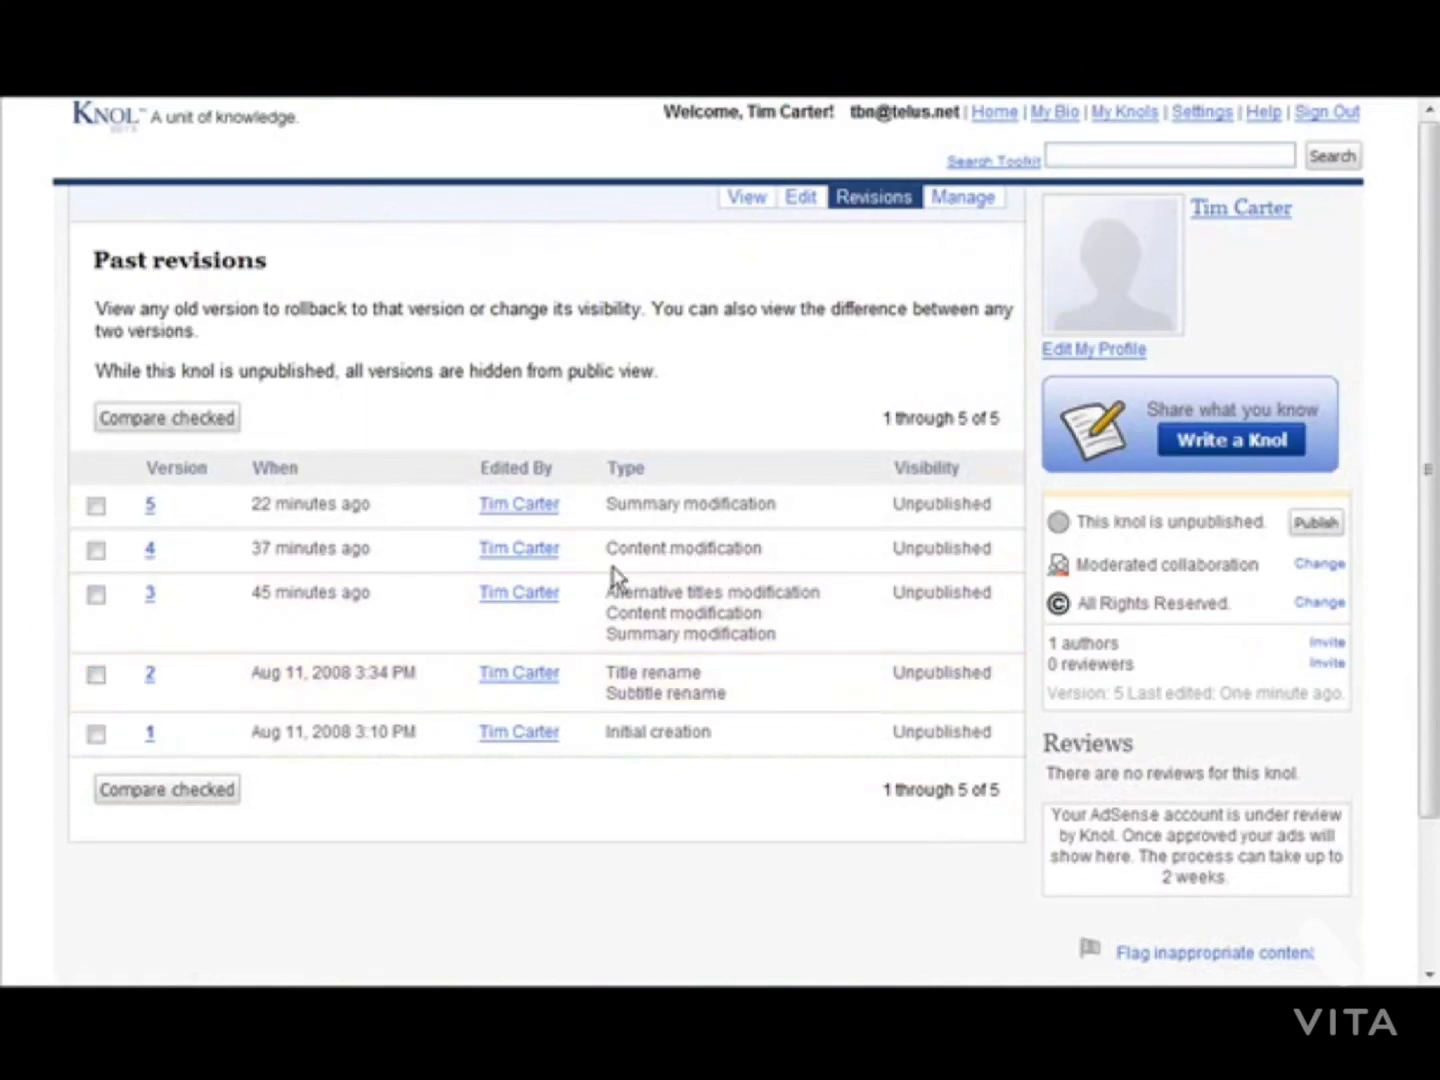
left_click(95, 550)
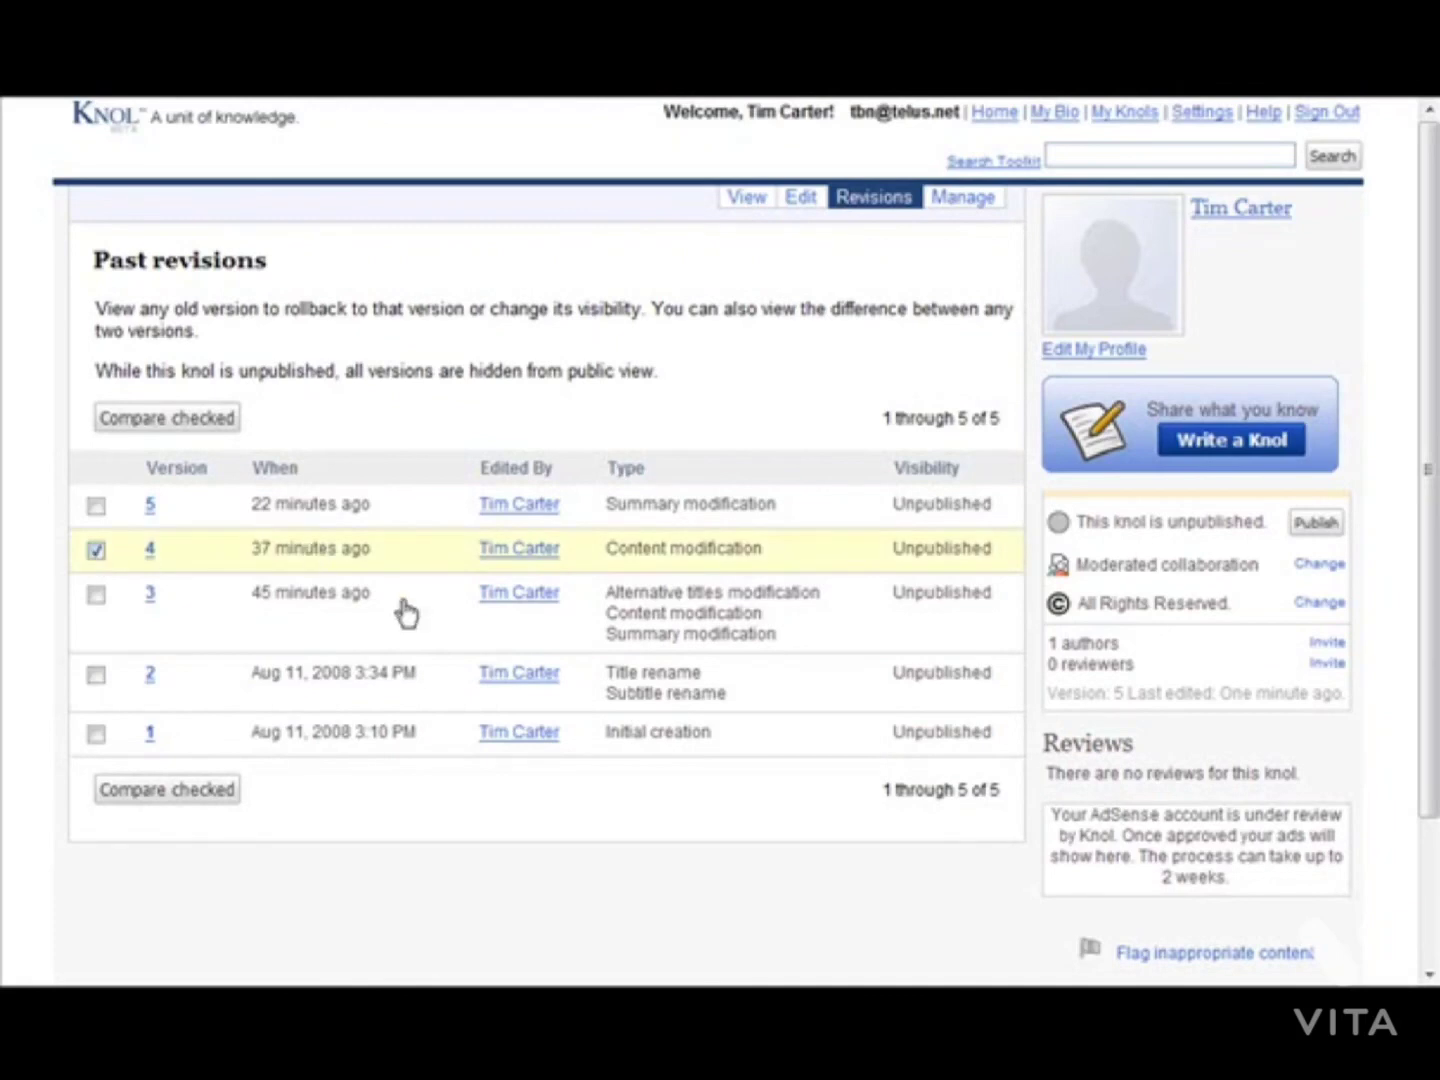
left_click(149, 549)
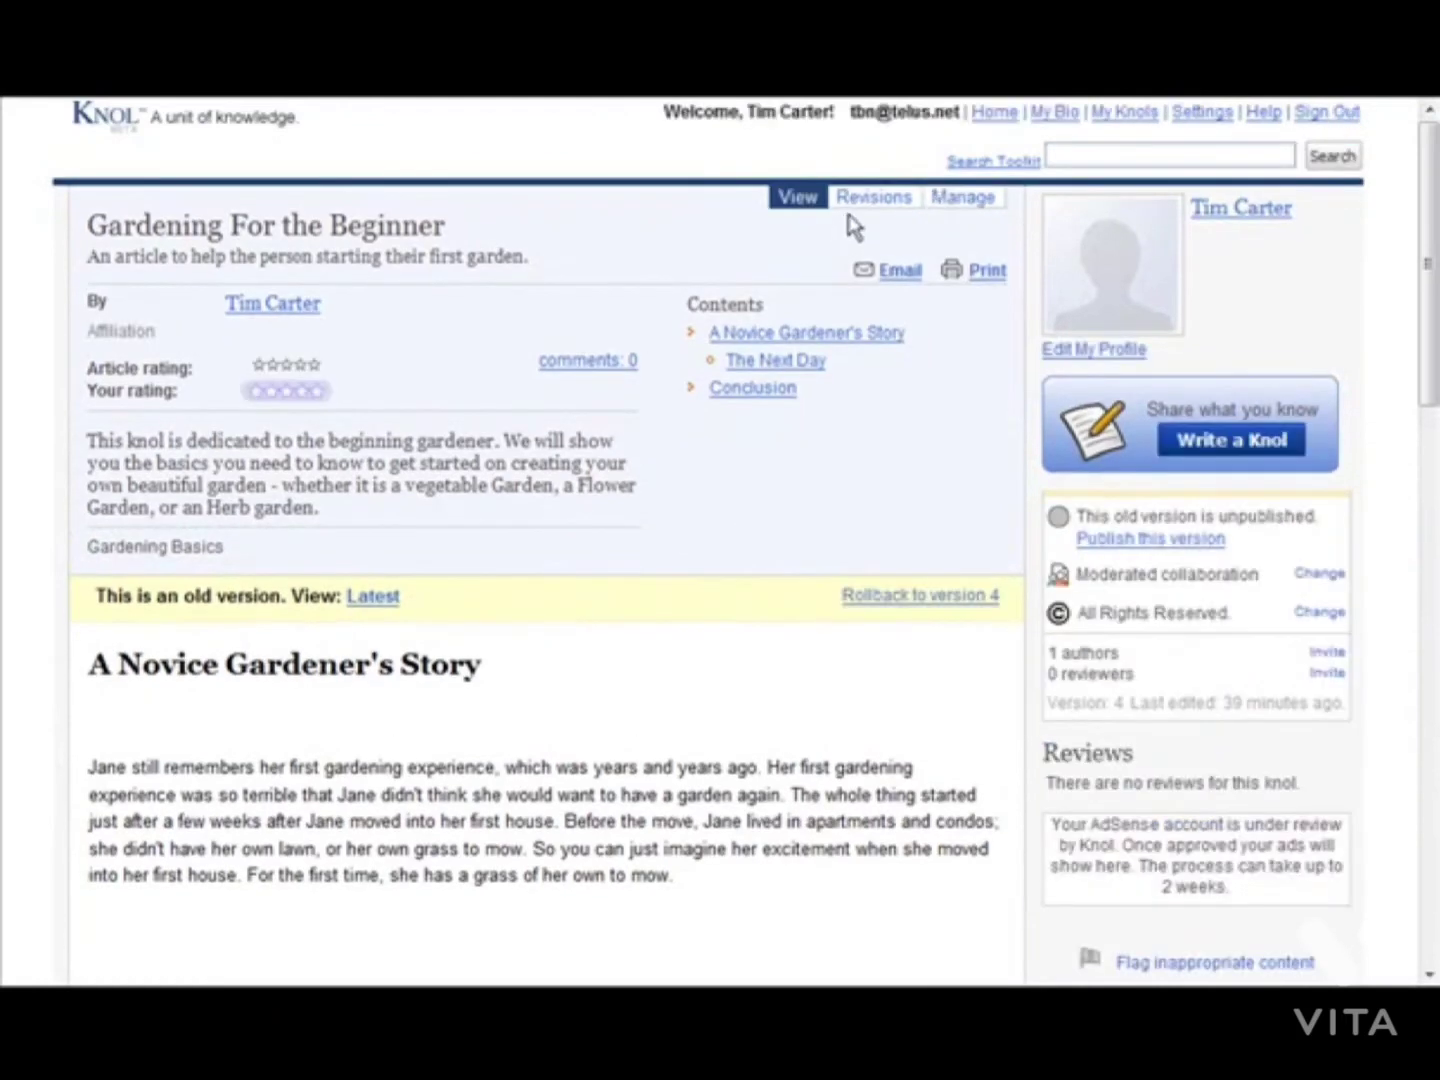
left_click(904, 198)
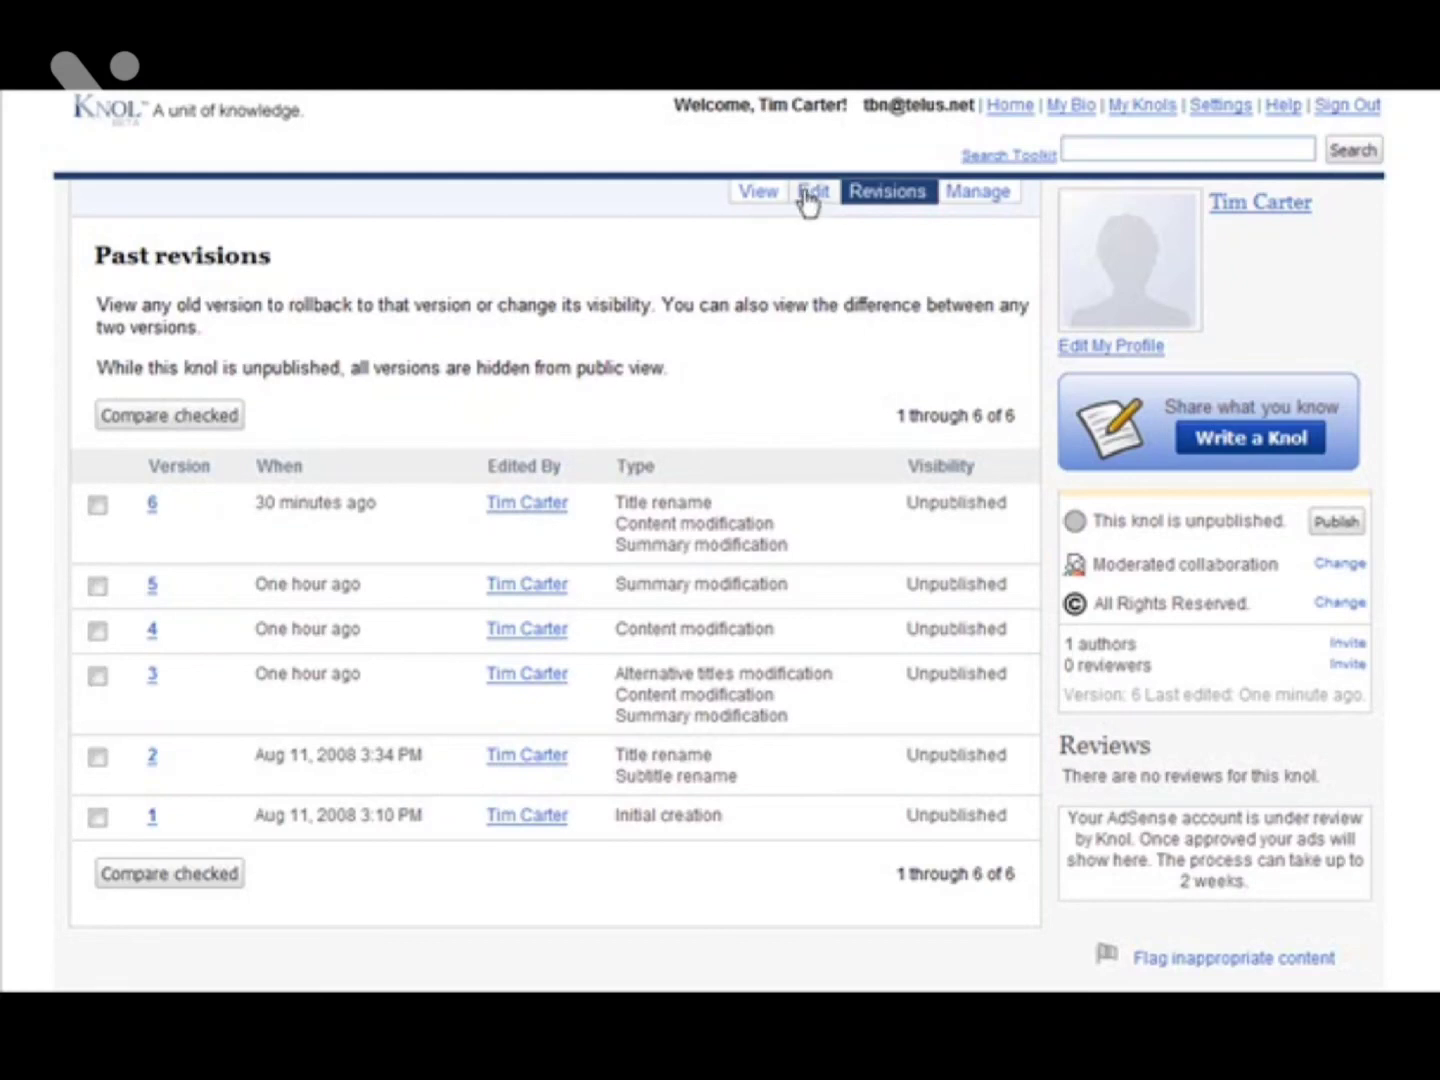
Read through the current version, "Gardening For the Beginner - Preparing Your Soil", and publish the knol.
left_click(758, 196)
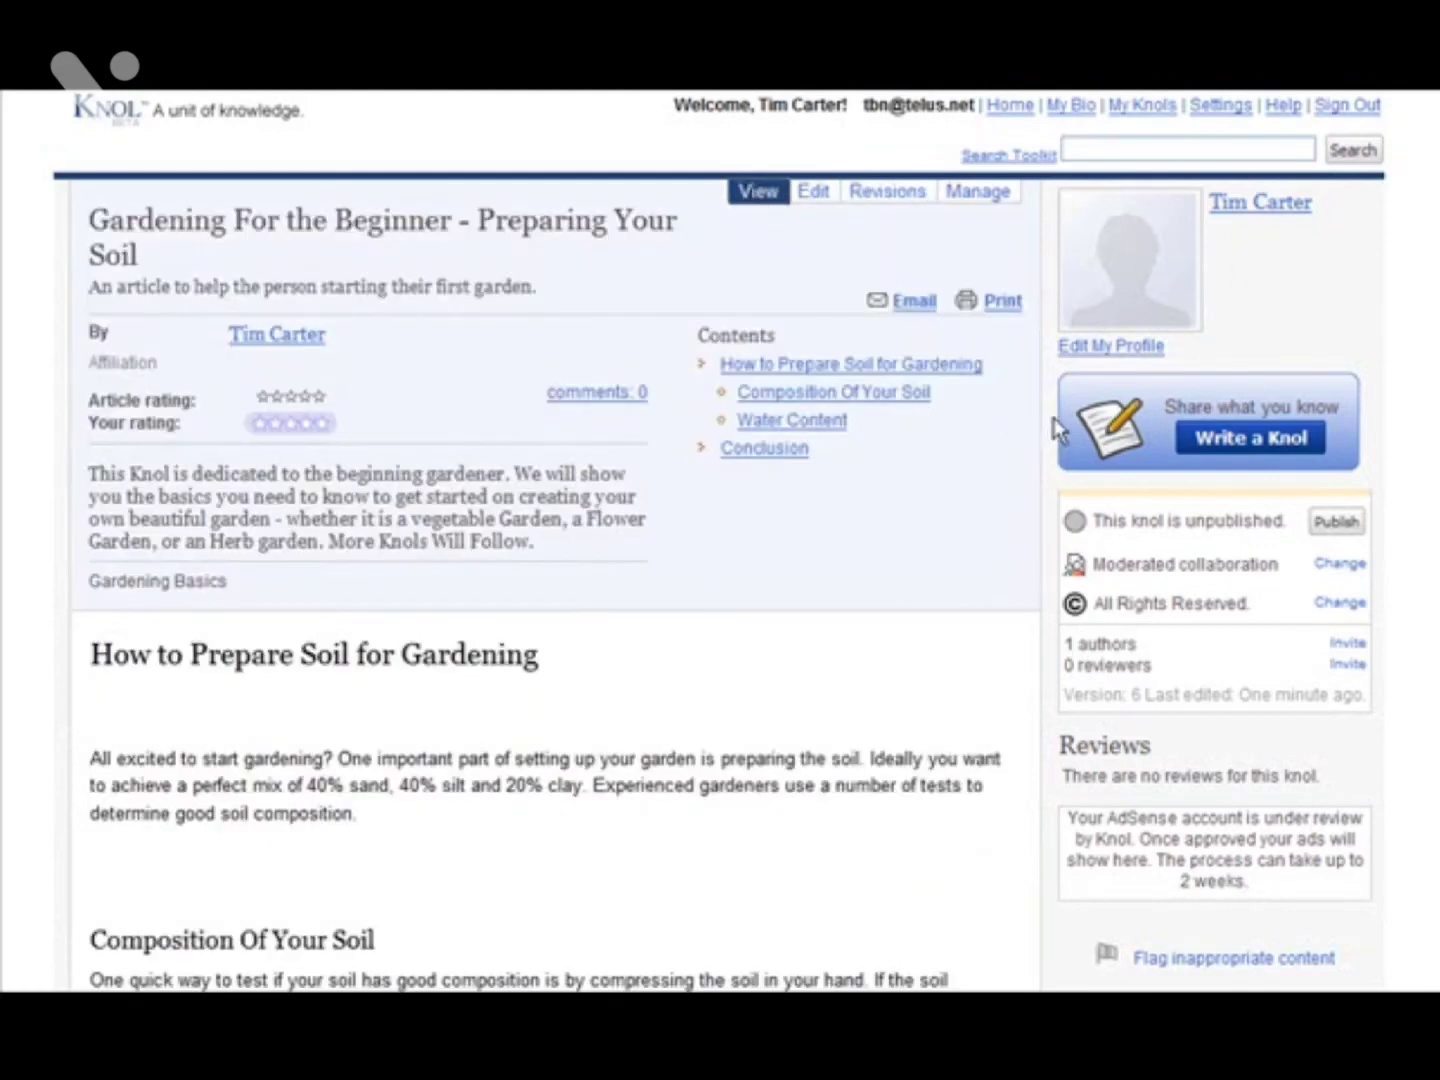
scroll(804, 529, "down", 3)
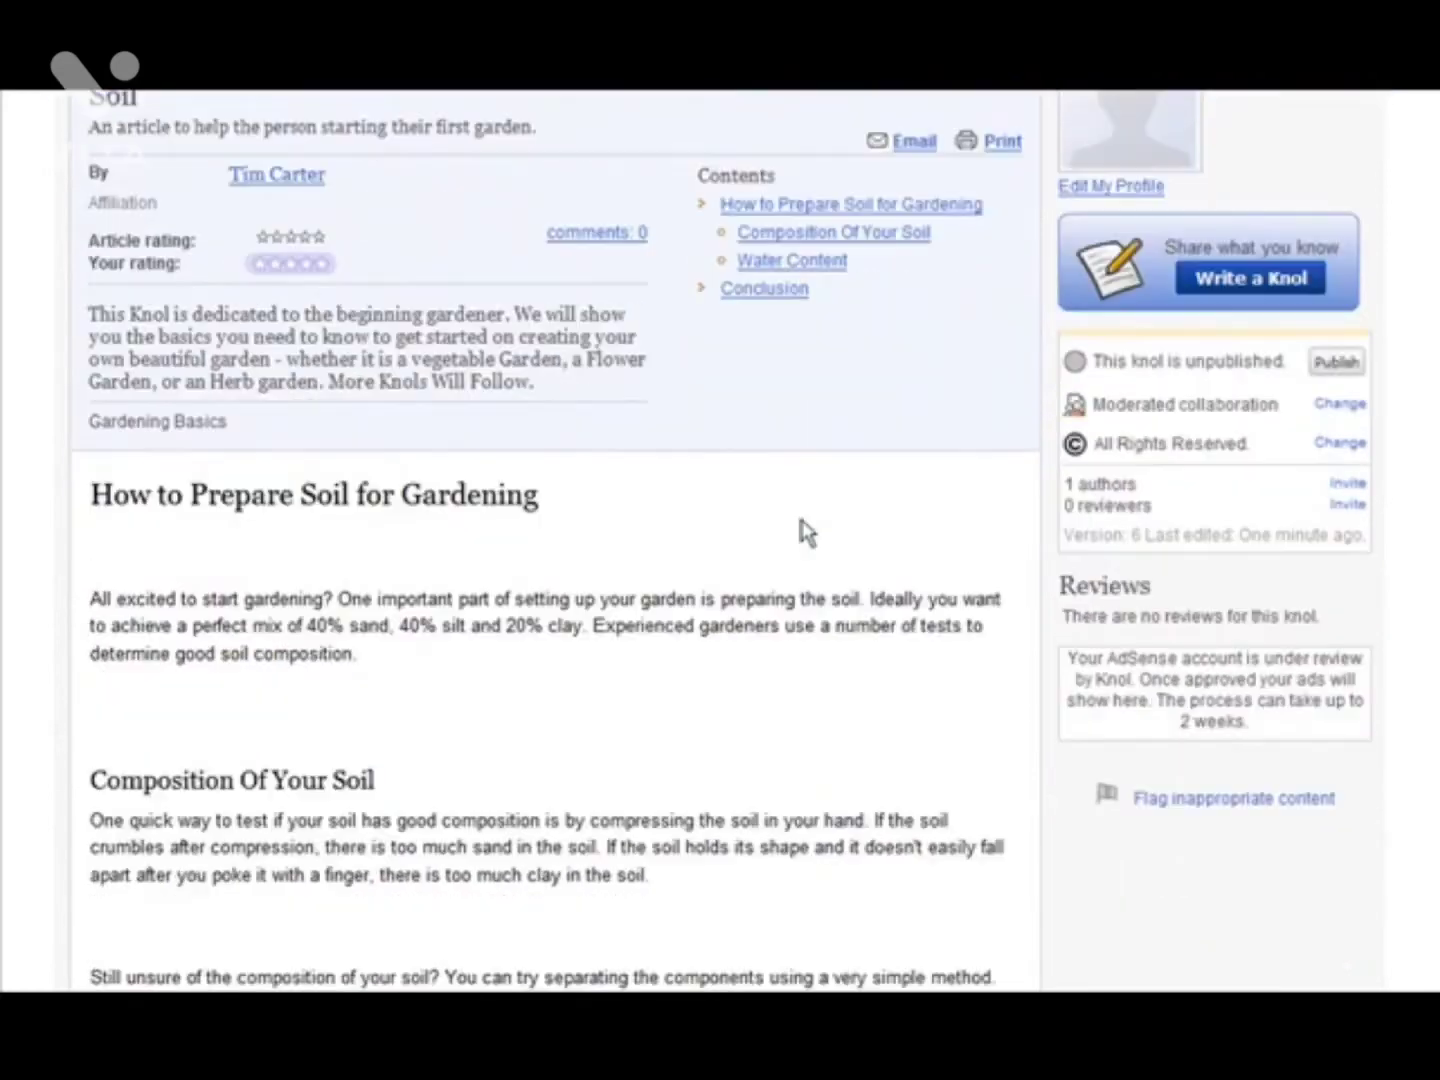
scroll(810, 530, "up", 3)
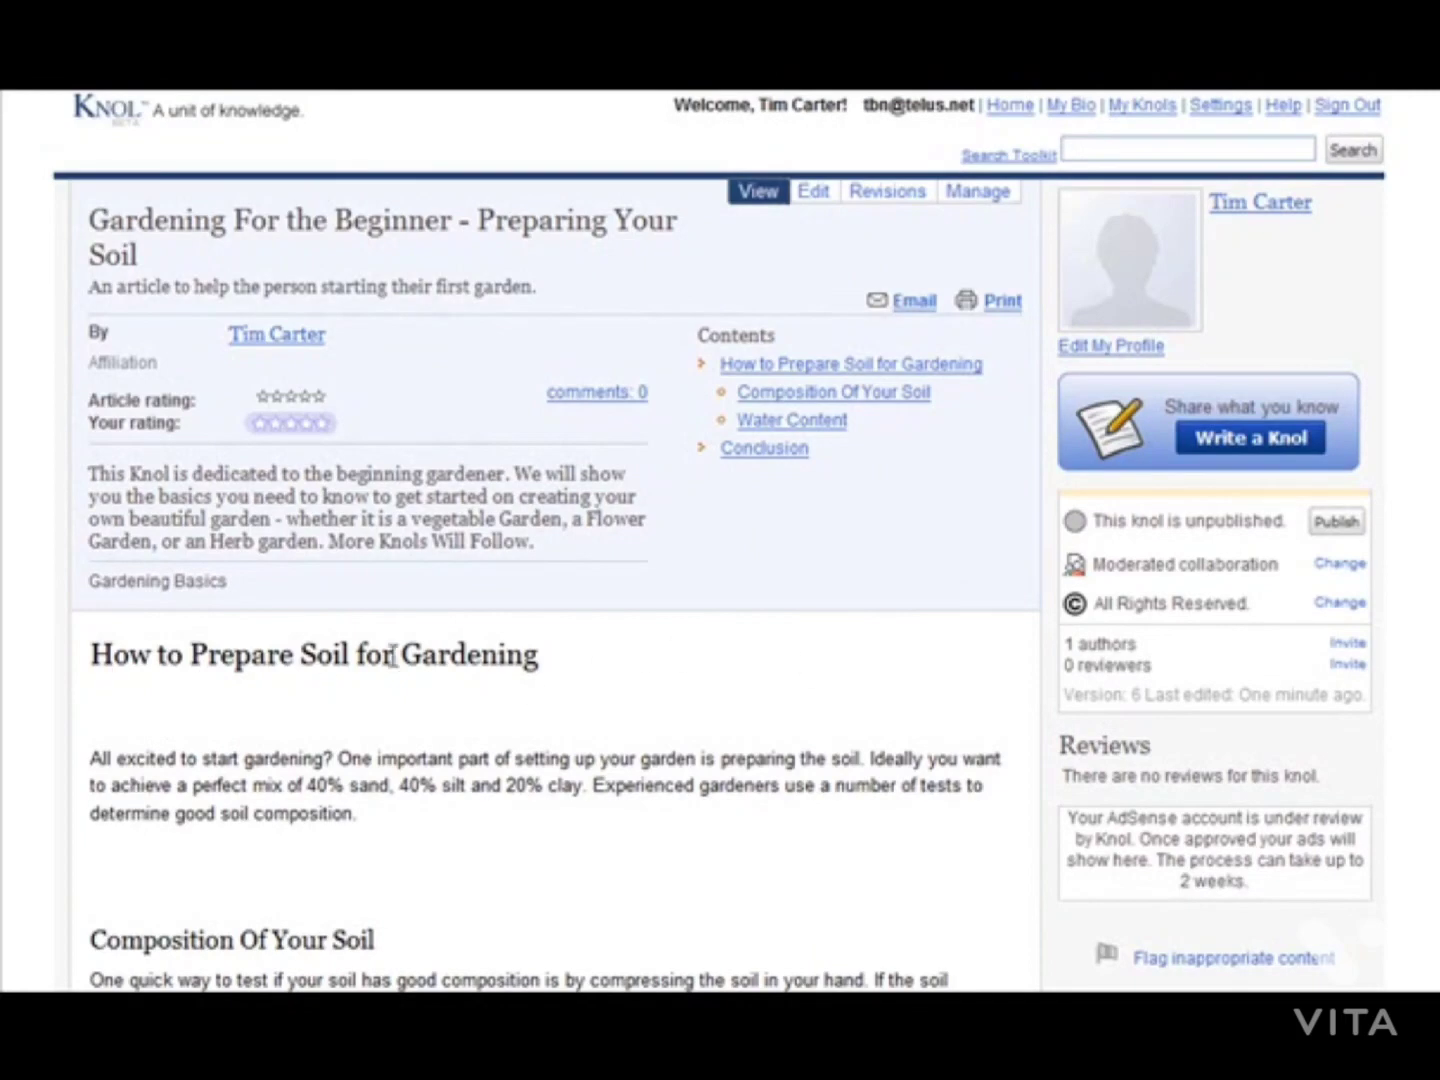
scroll(328, 662, "down", 15)
scroll(362, 646, "down", 5)
scroll(405, 662, "up", 13)
scroll(858, 630, "up", 4)
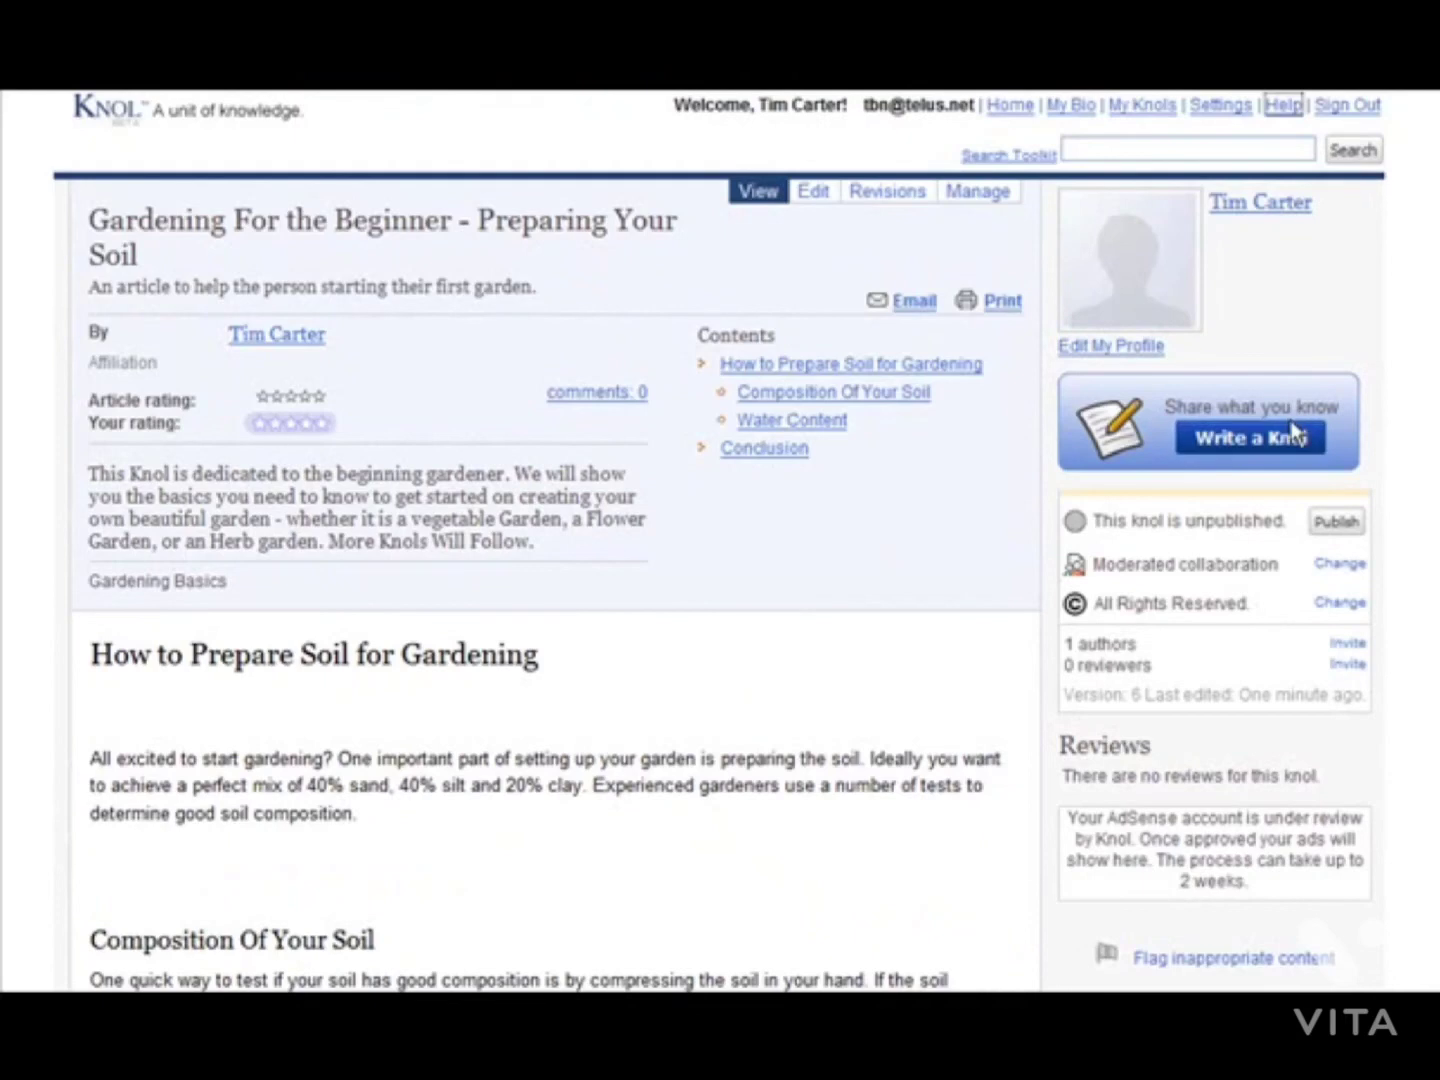
left_click(1341, 527)
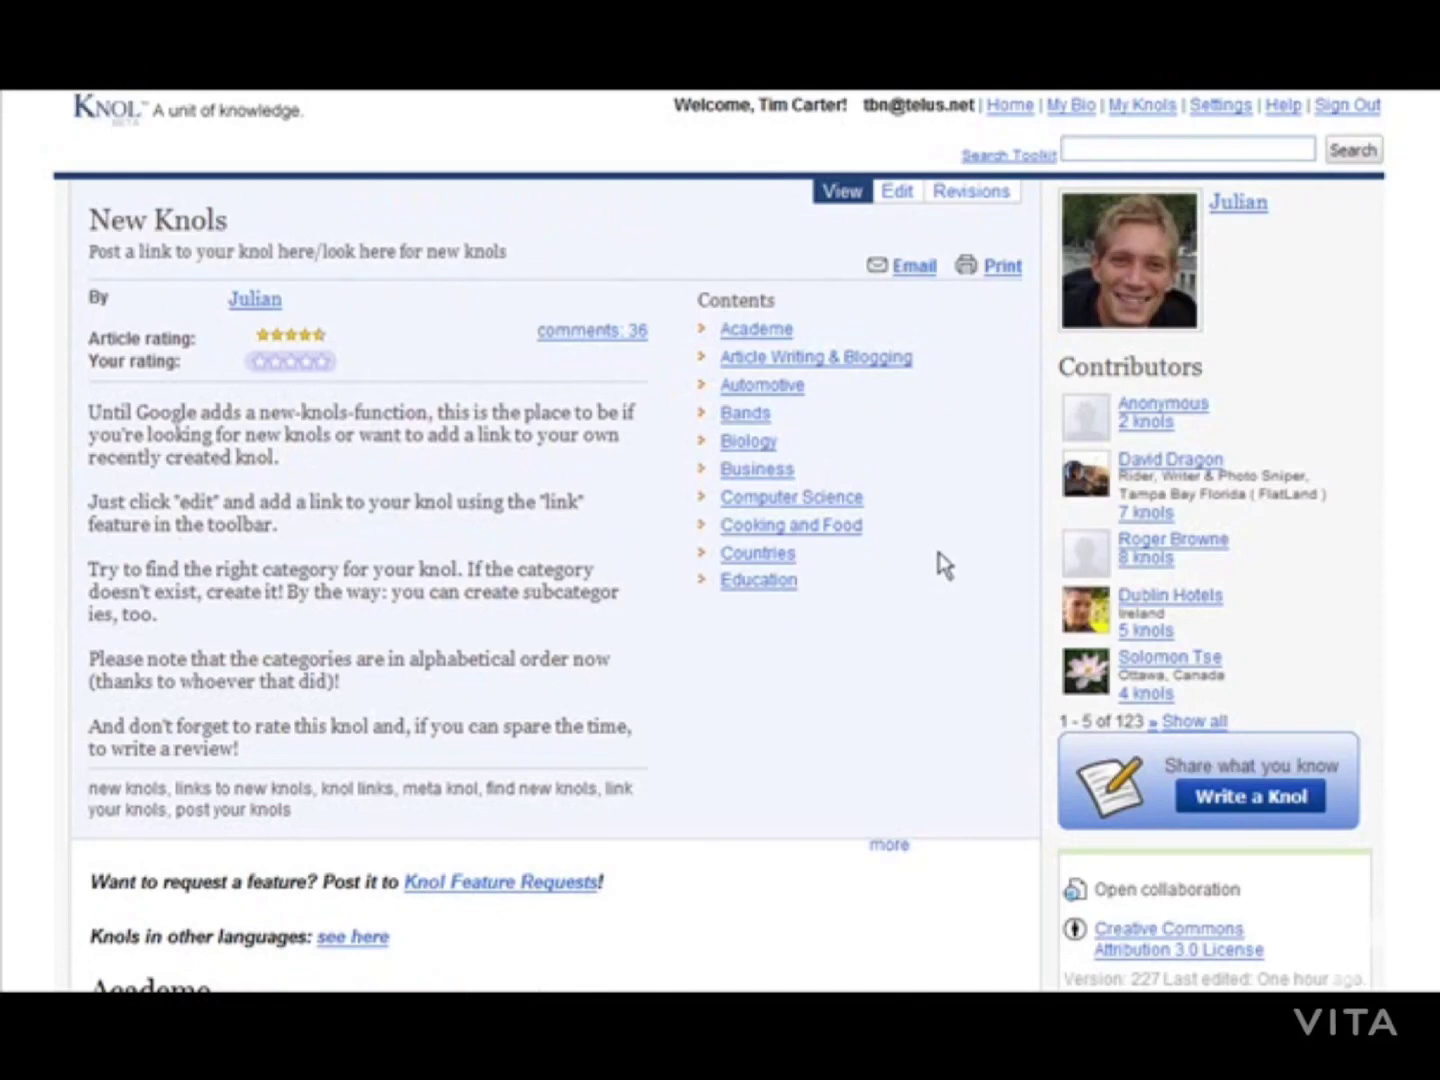
Open the New Knols listing for editing and add a "Gardening" category between Geophysics and Health and Fitness.
left_click(897, 199)
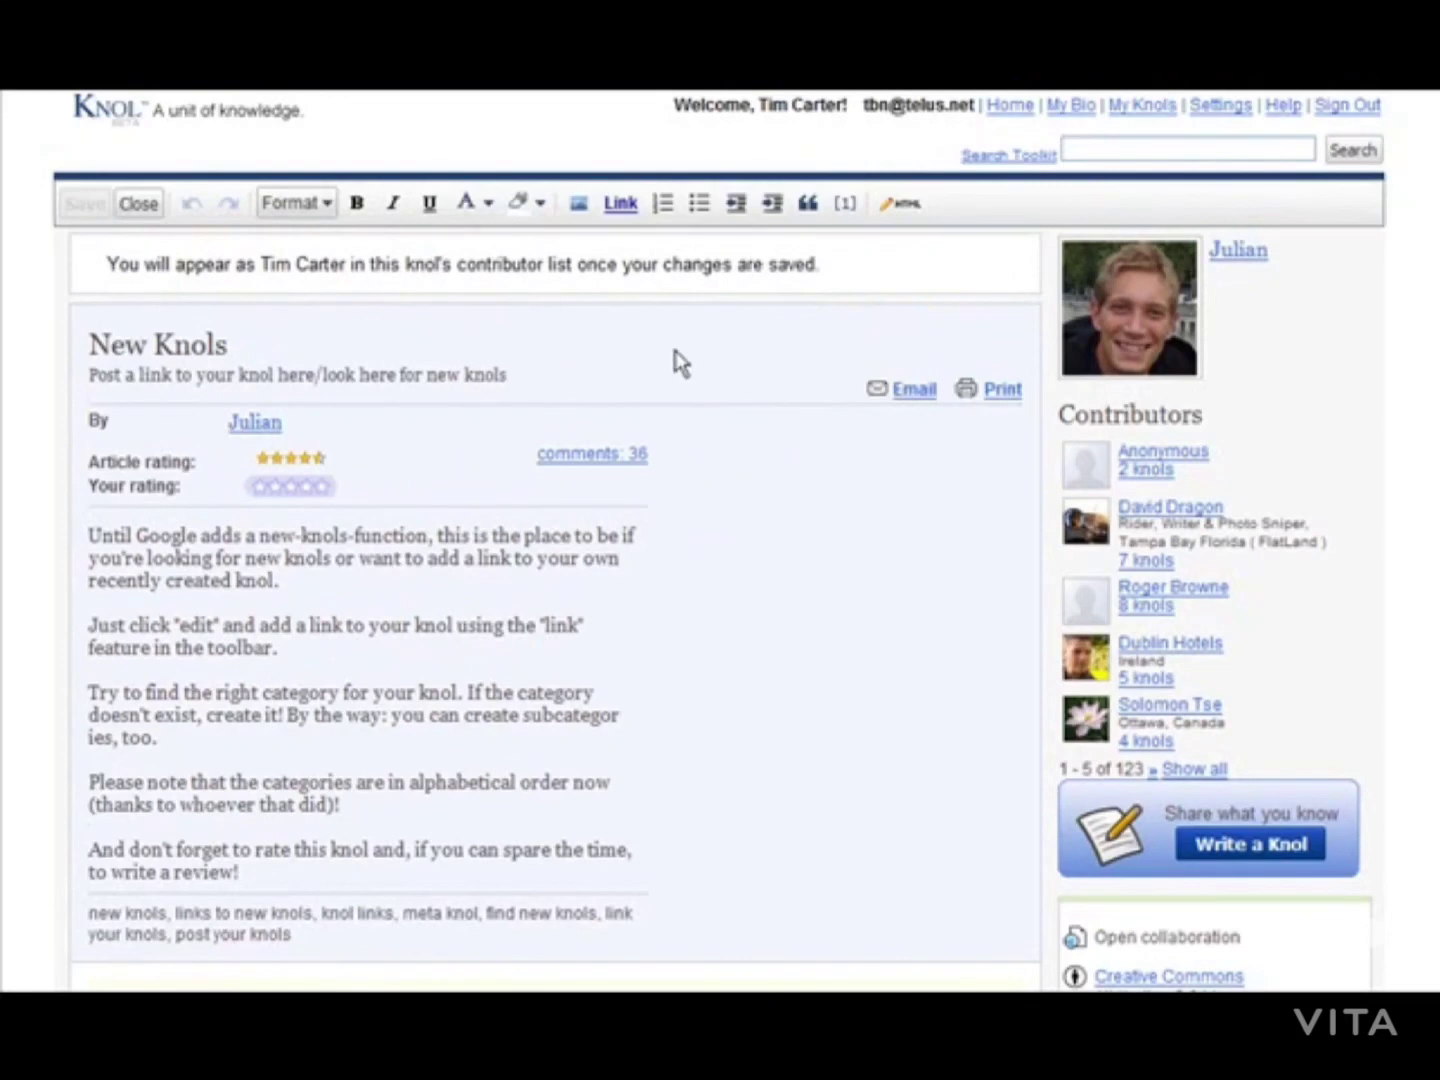
scroll(861, 341, "down", 7)
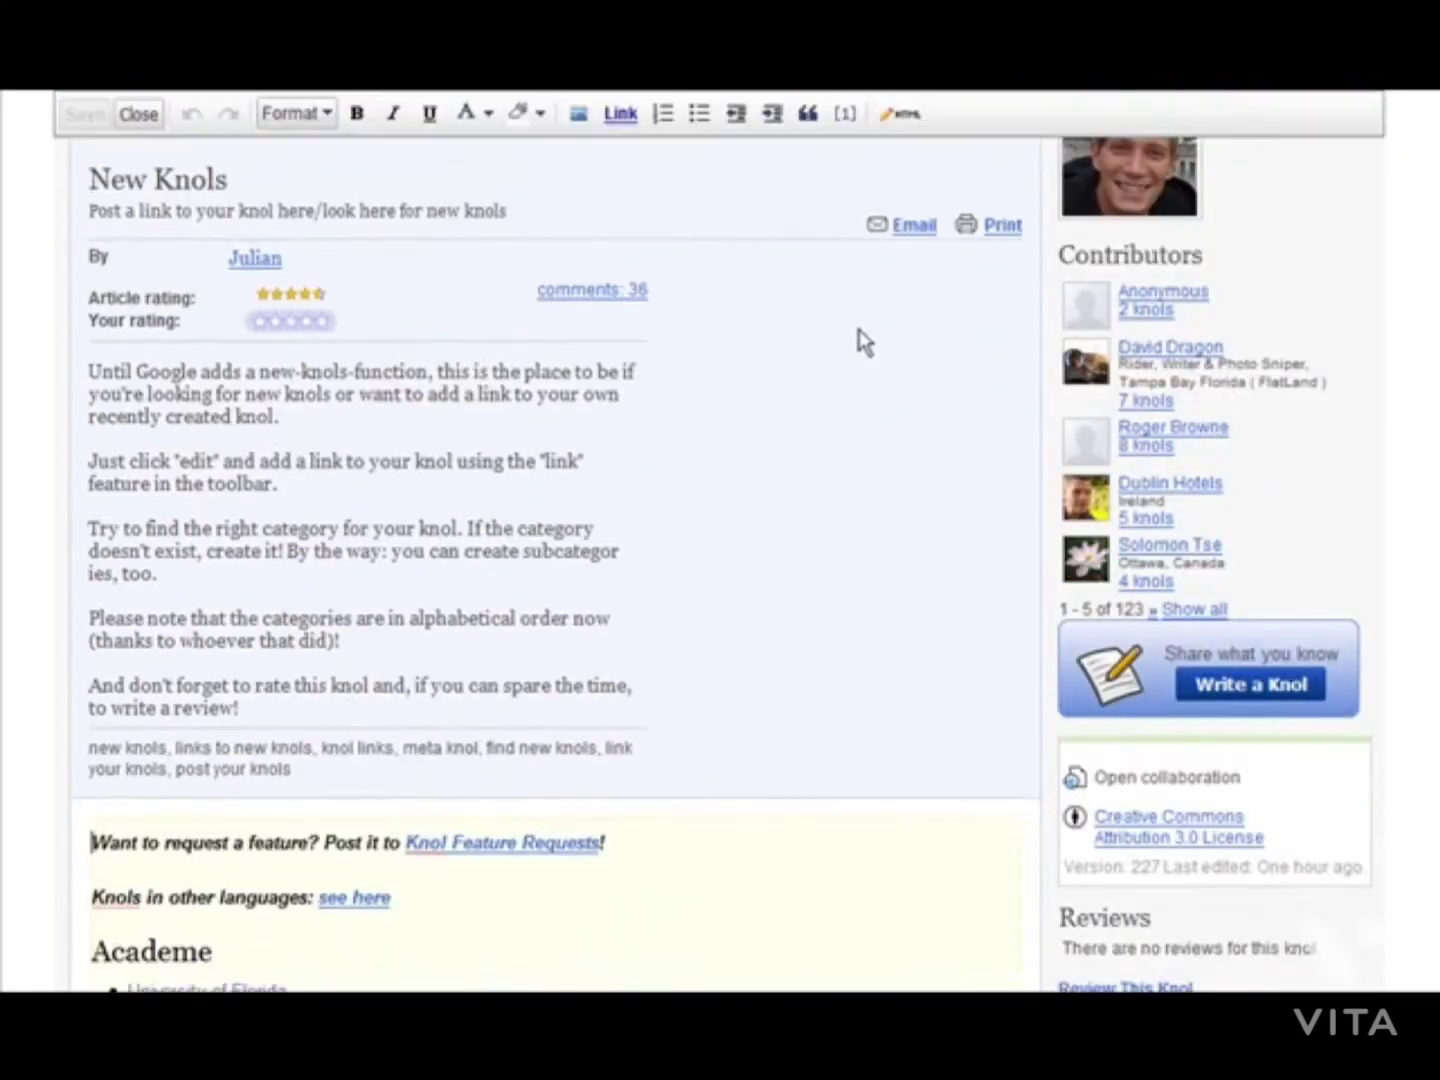
scroll(896, 336, "down", 1)
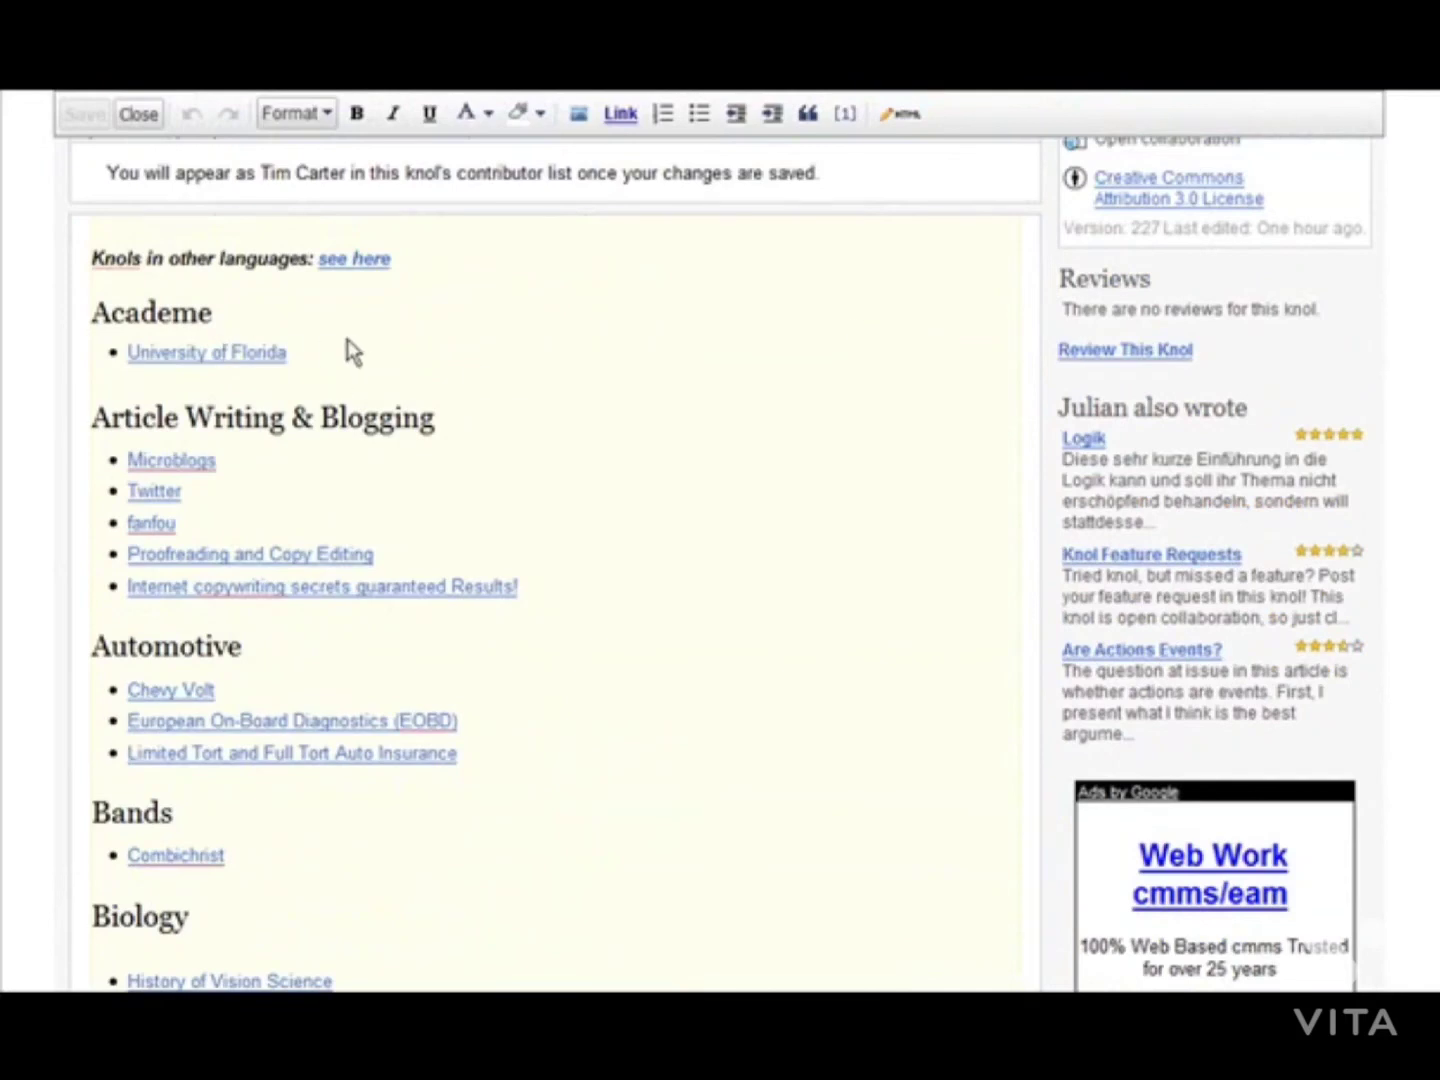
scroll(466, 360, "down", 2)
scroll(758, 355, "up", 7)
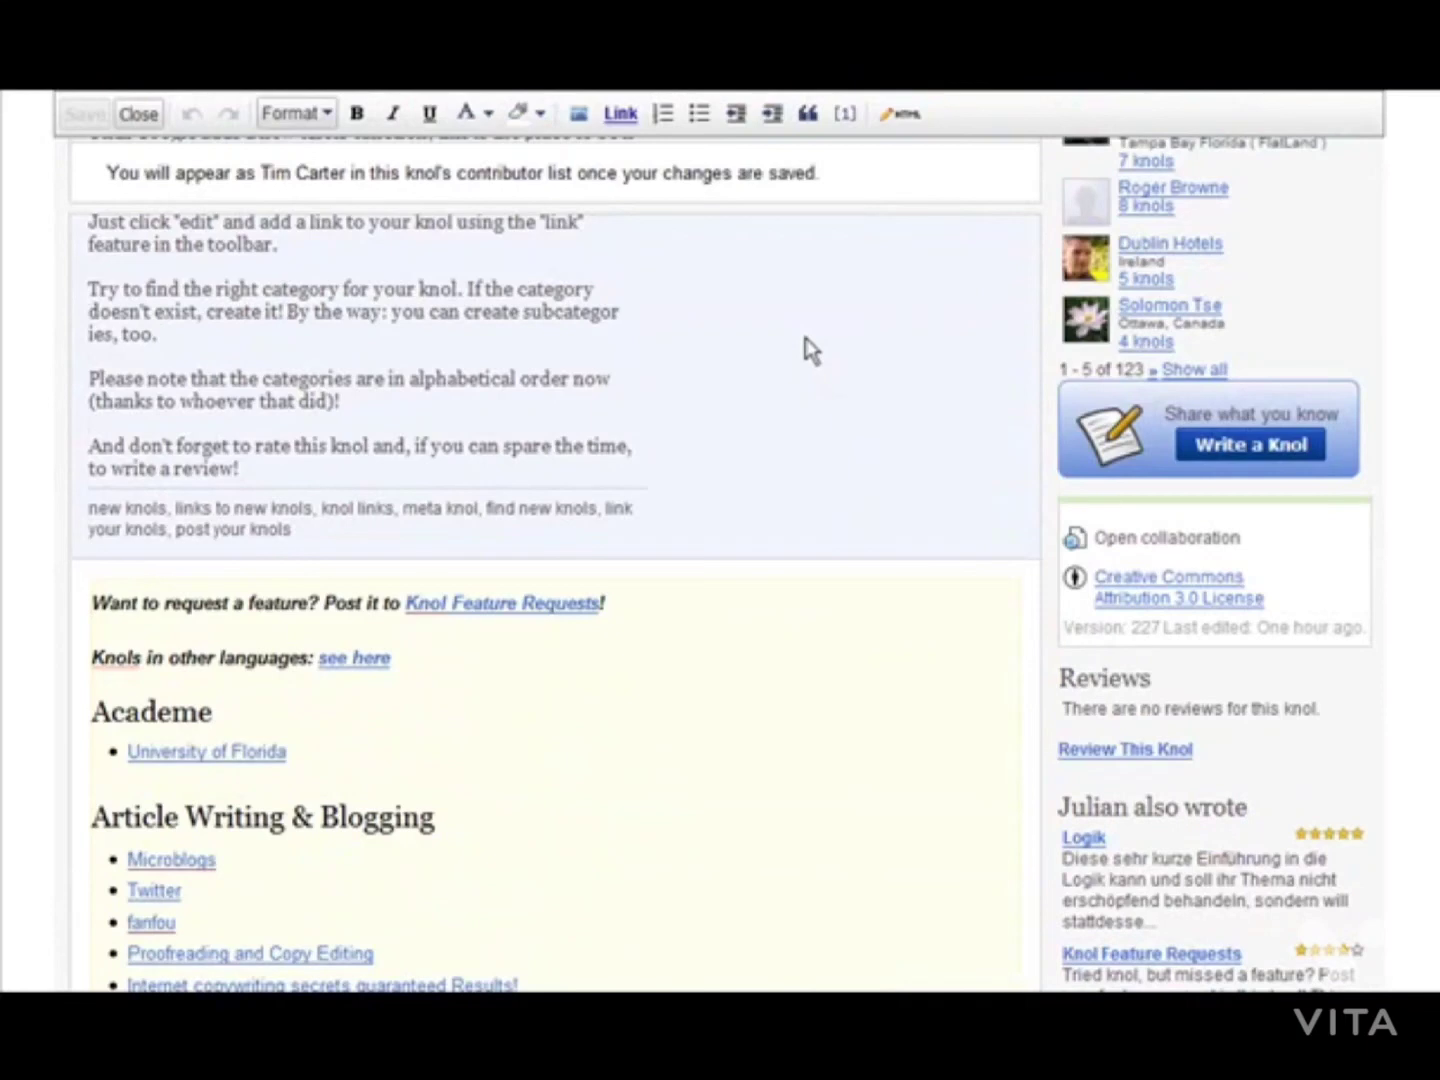
scroll(810, 350, "down", 15)
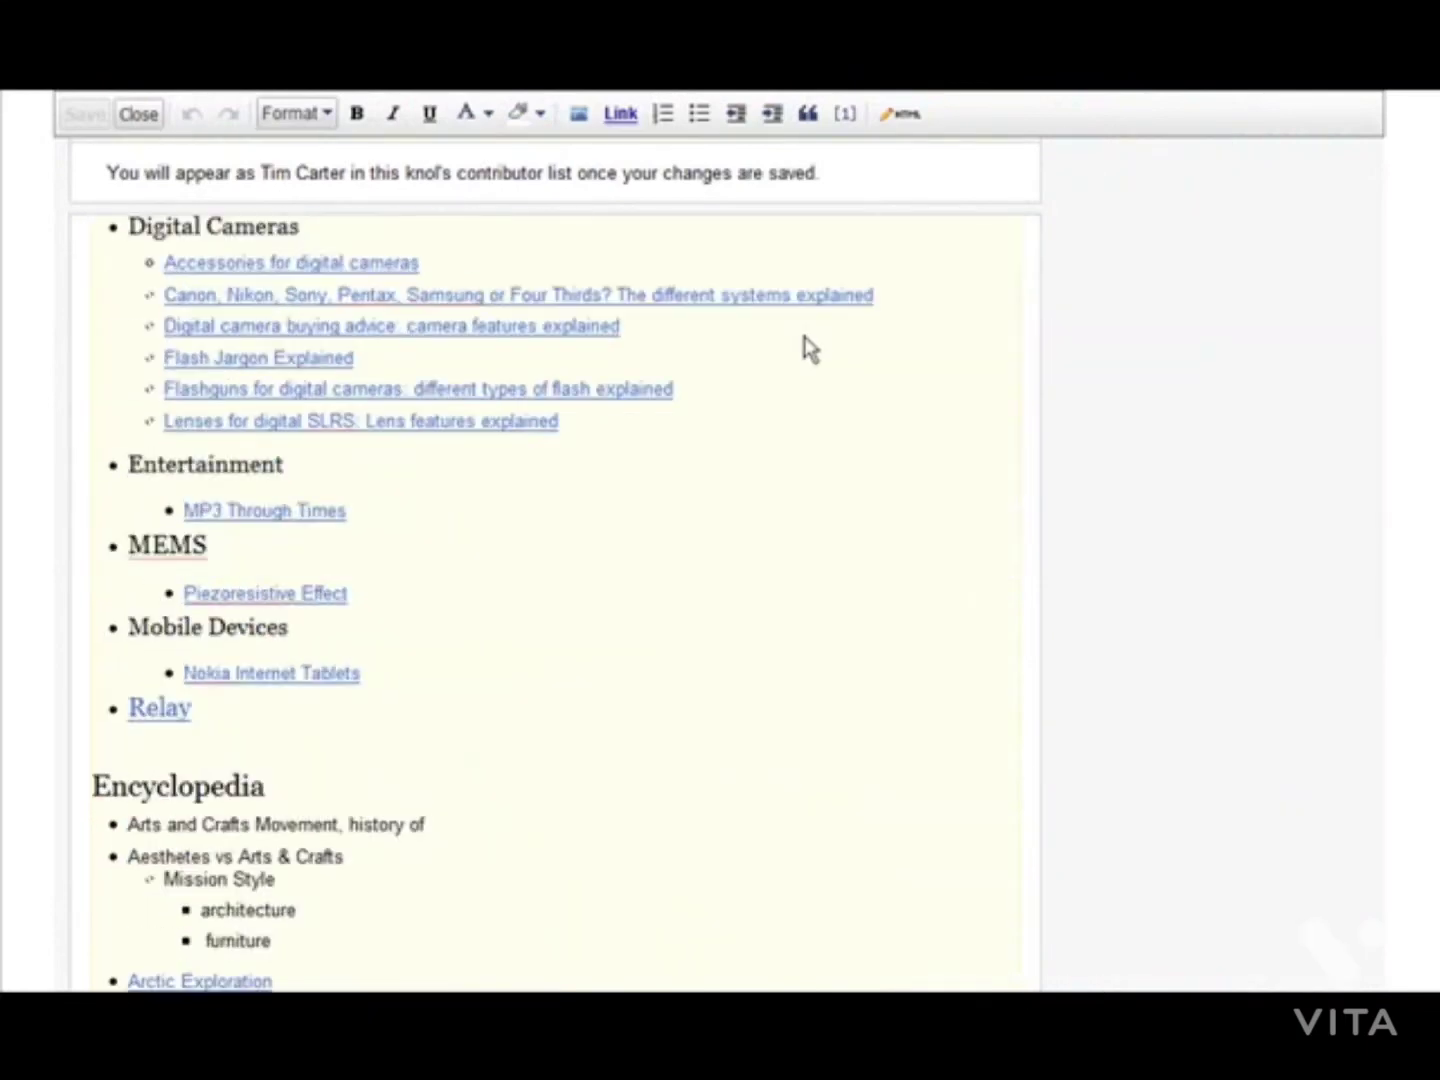
scroll(810, 350, "down", 10)
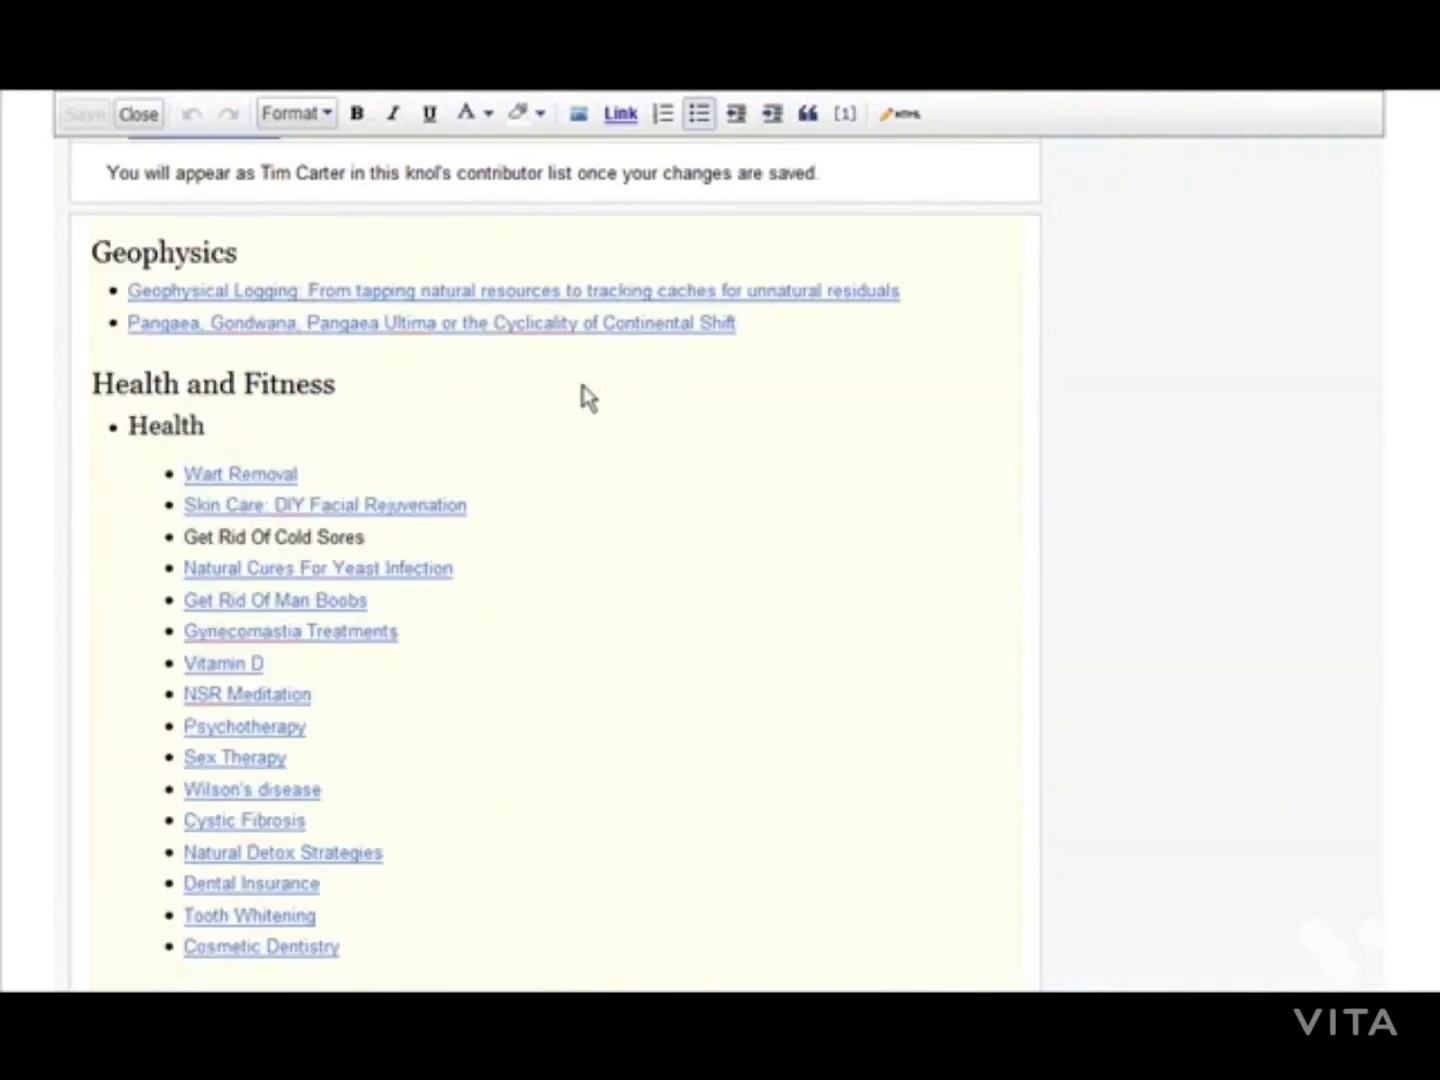
left_click(94, 384)
key("Return")
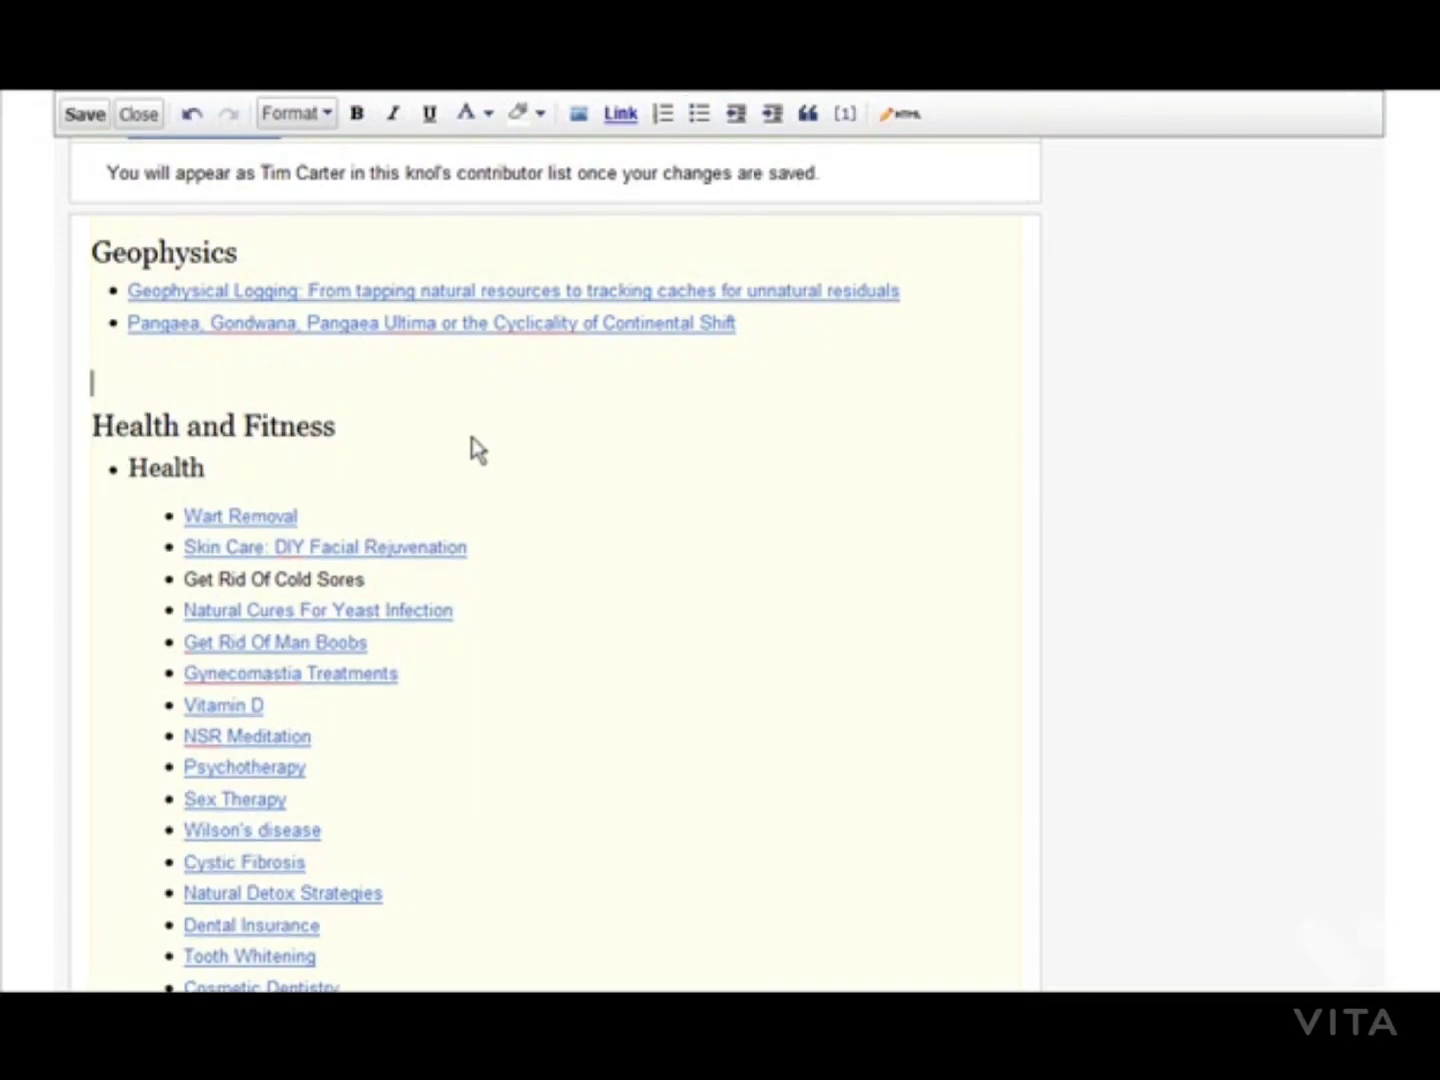
type("Gar")
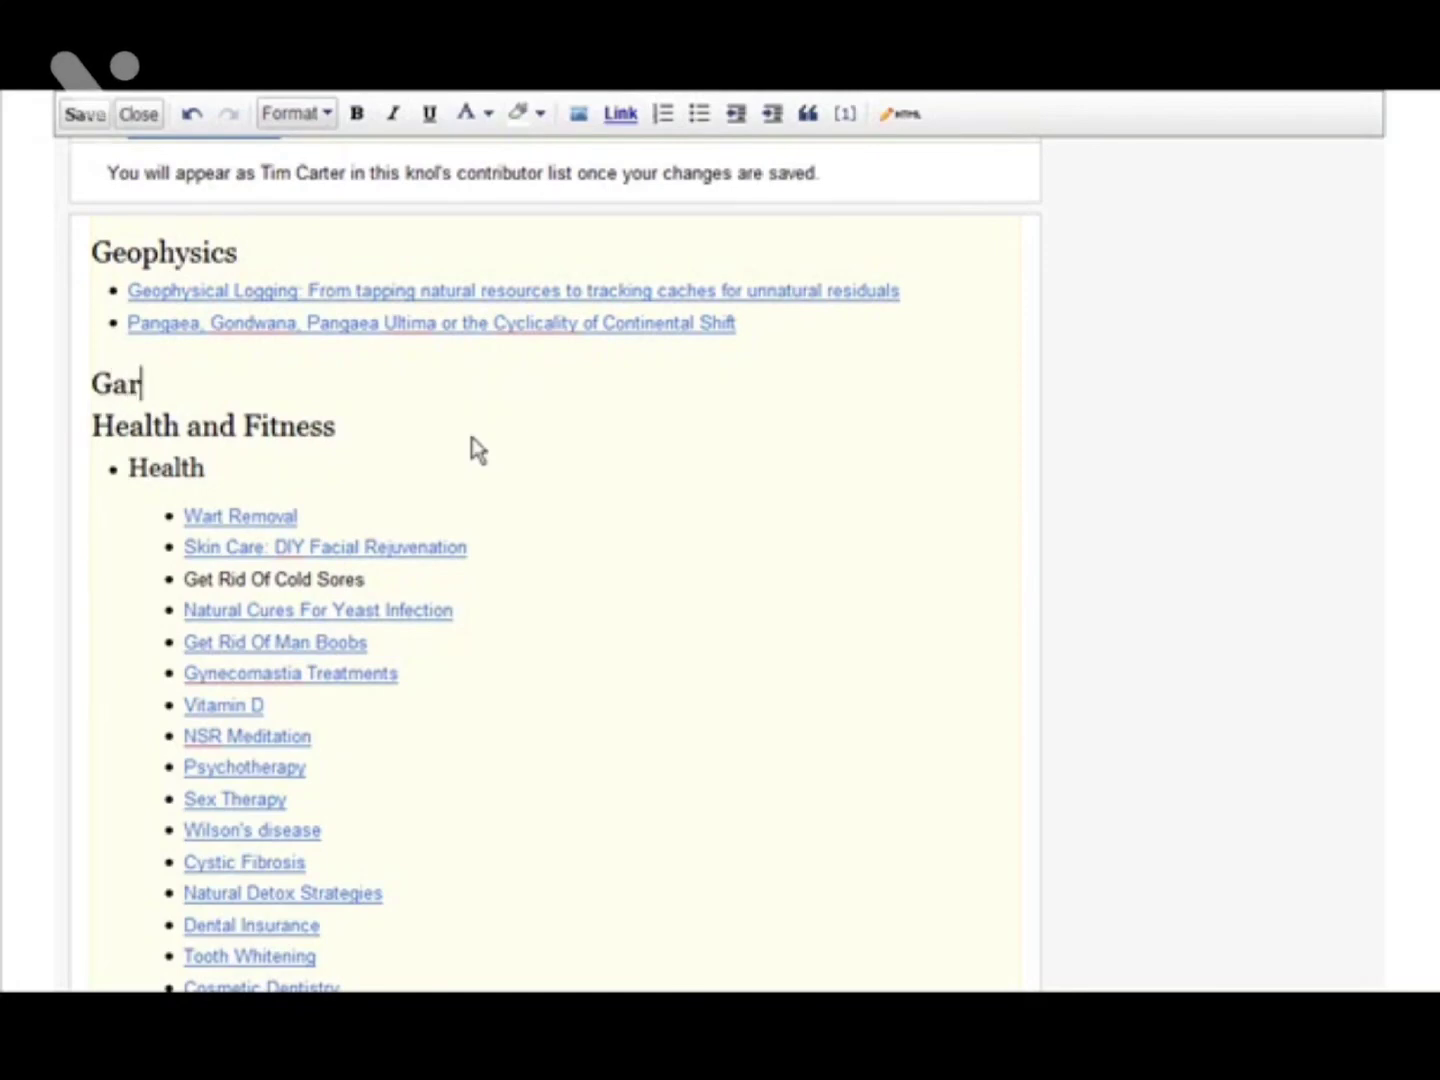
type("dening")
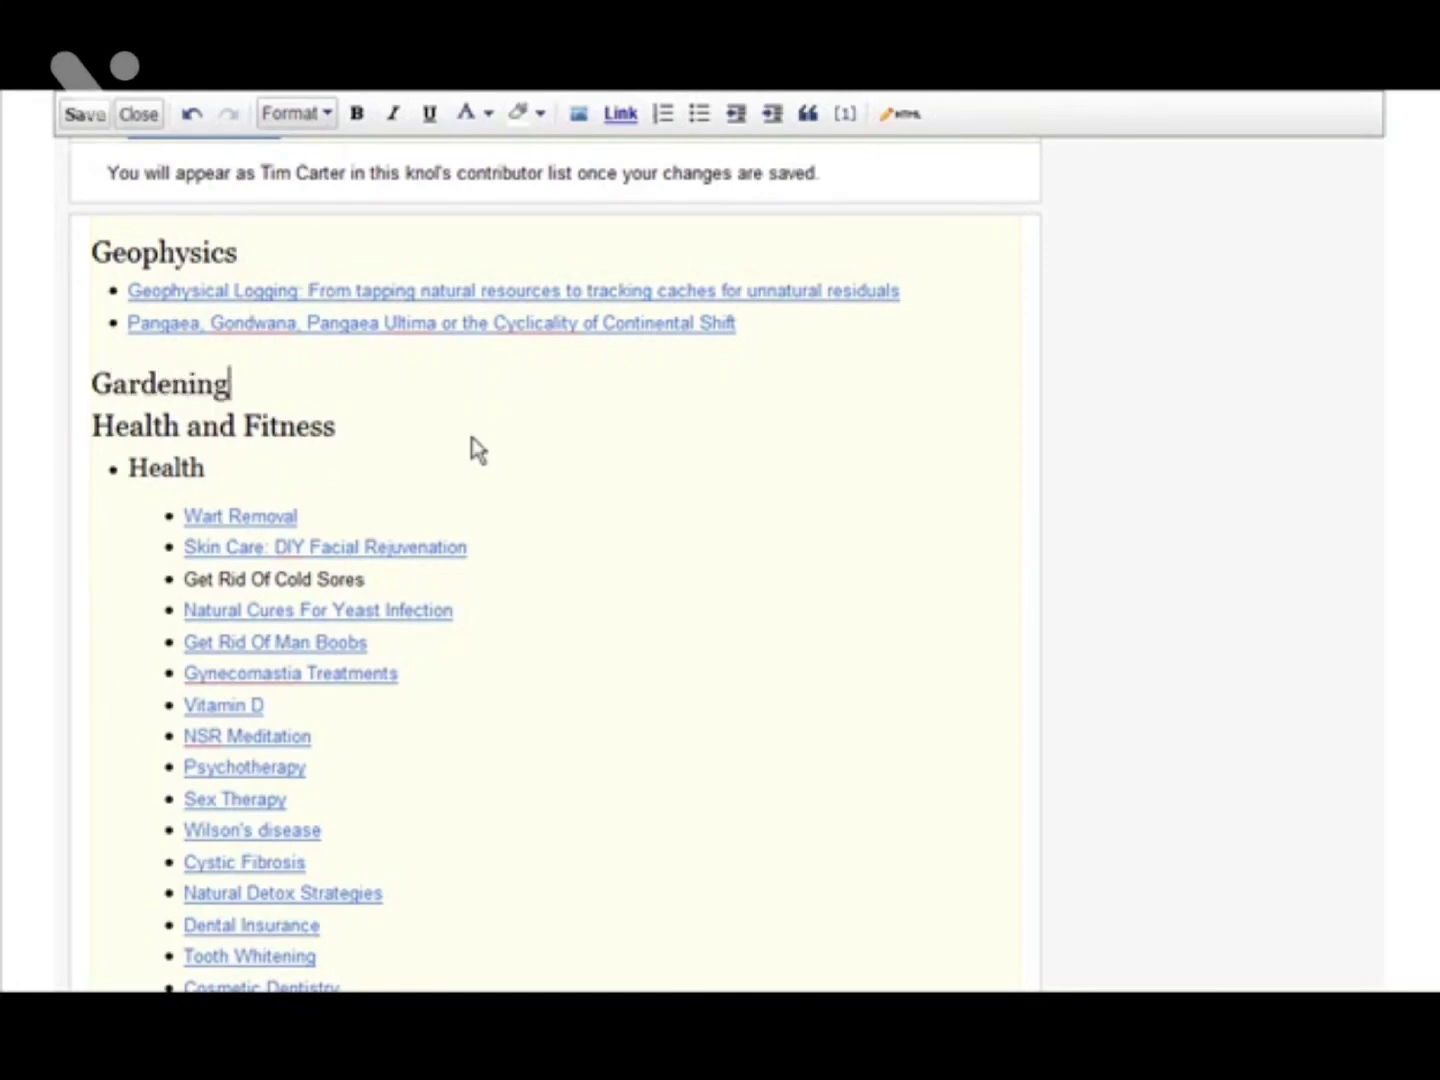
Apply the Heading (H2) format to the new Gardening category title.
scroll(471, 441, "up", 1)
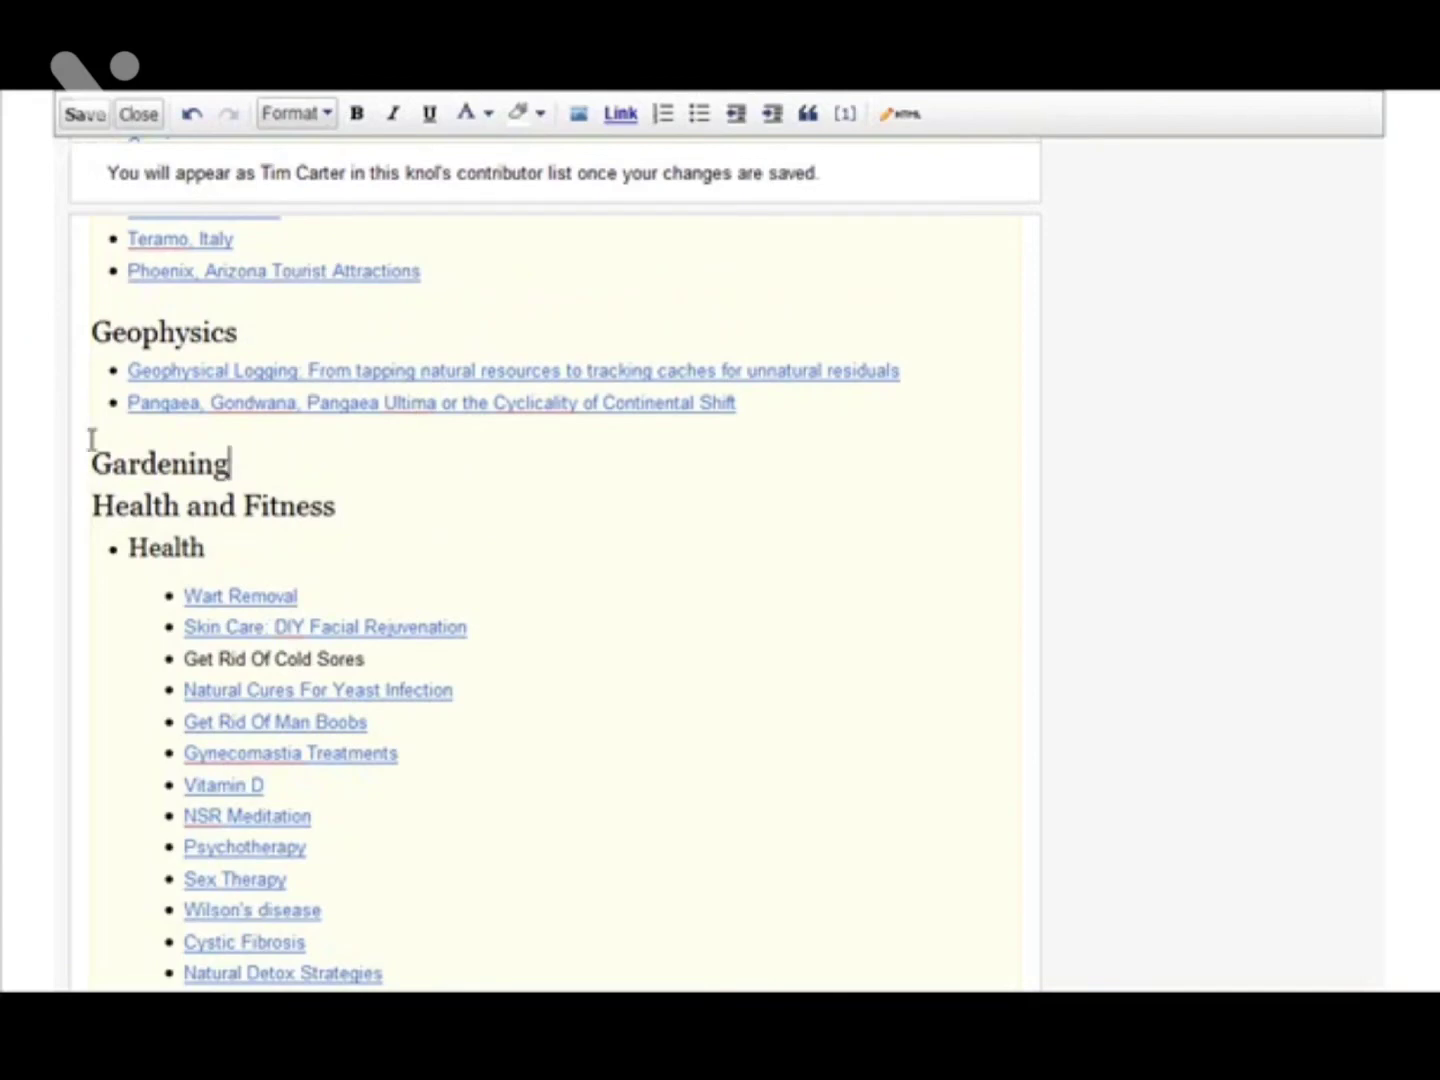
left_click_drag(94, 463, 224, 464)
scroll(1225, 499, "up", 15)
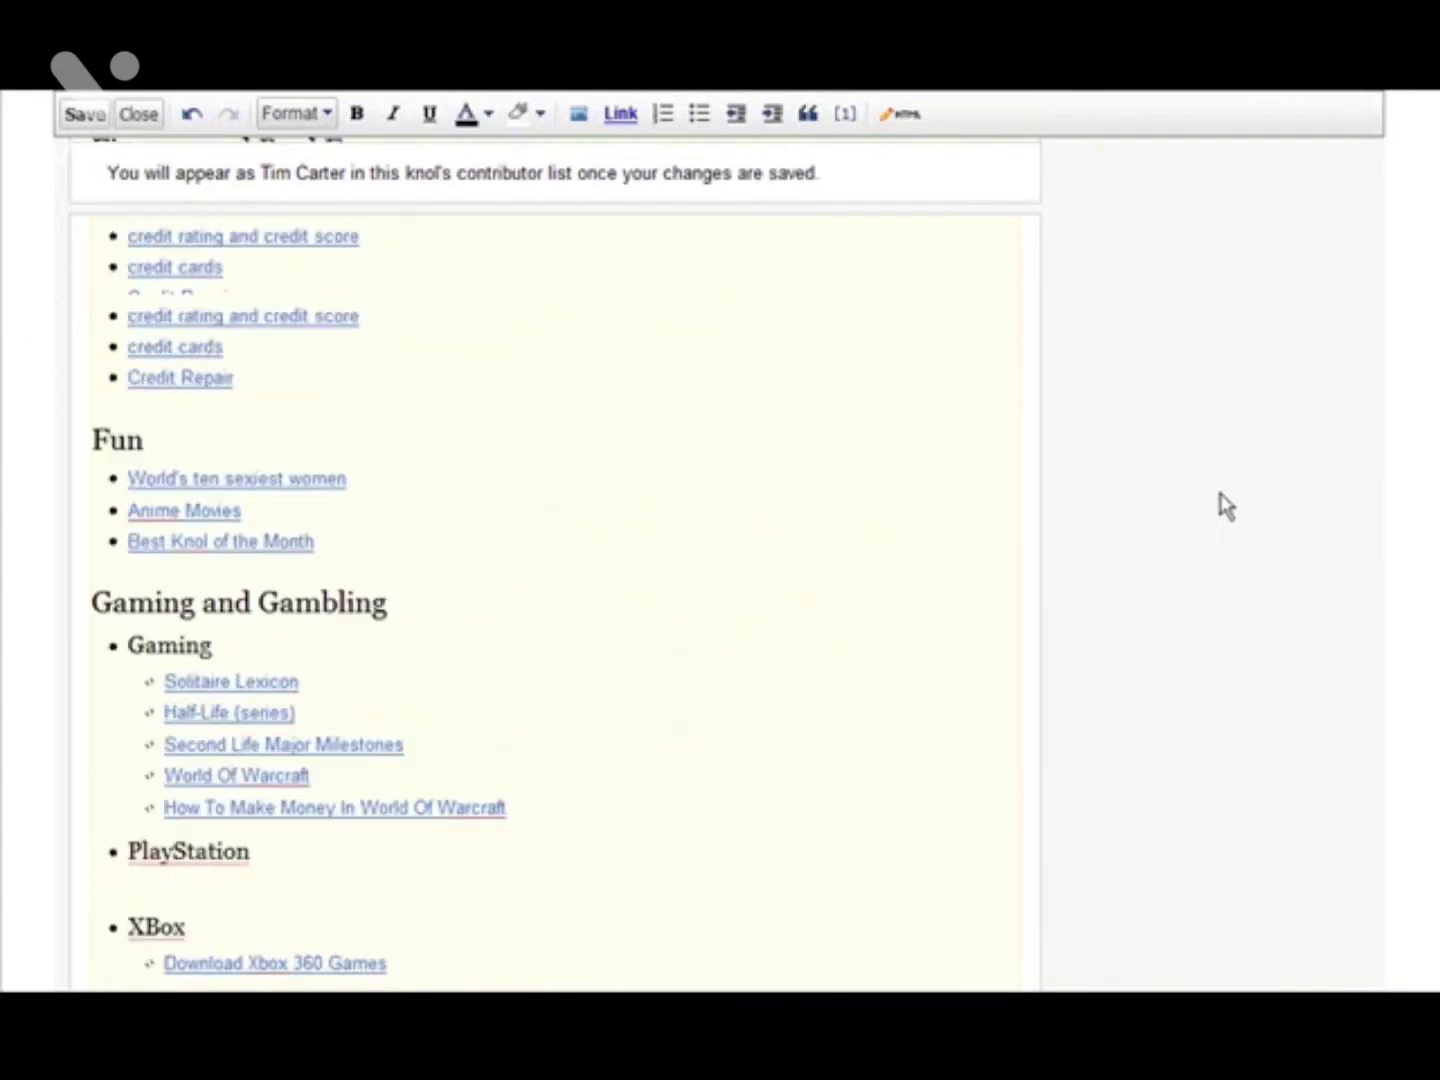
left_click(320, 128)
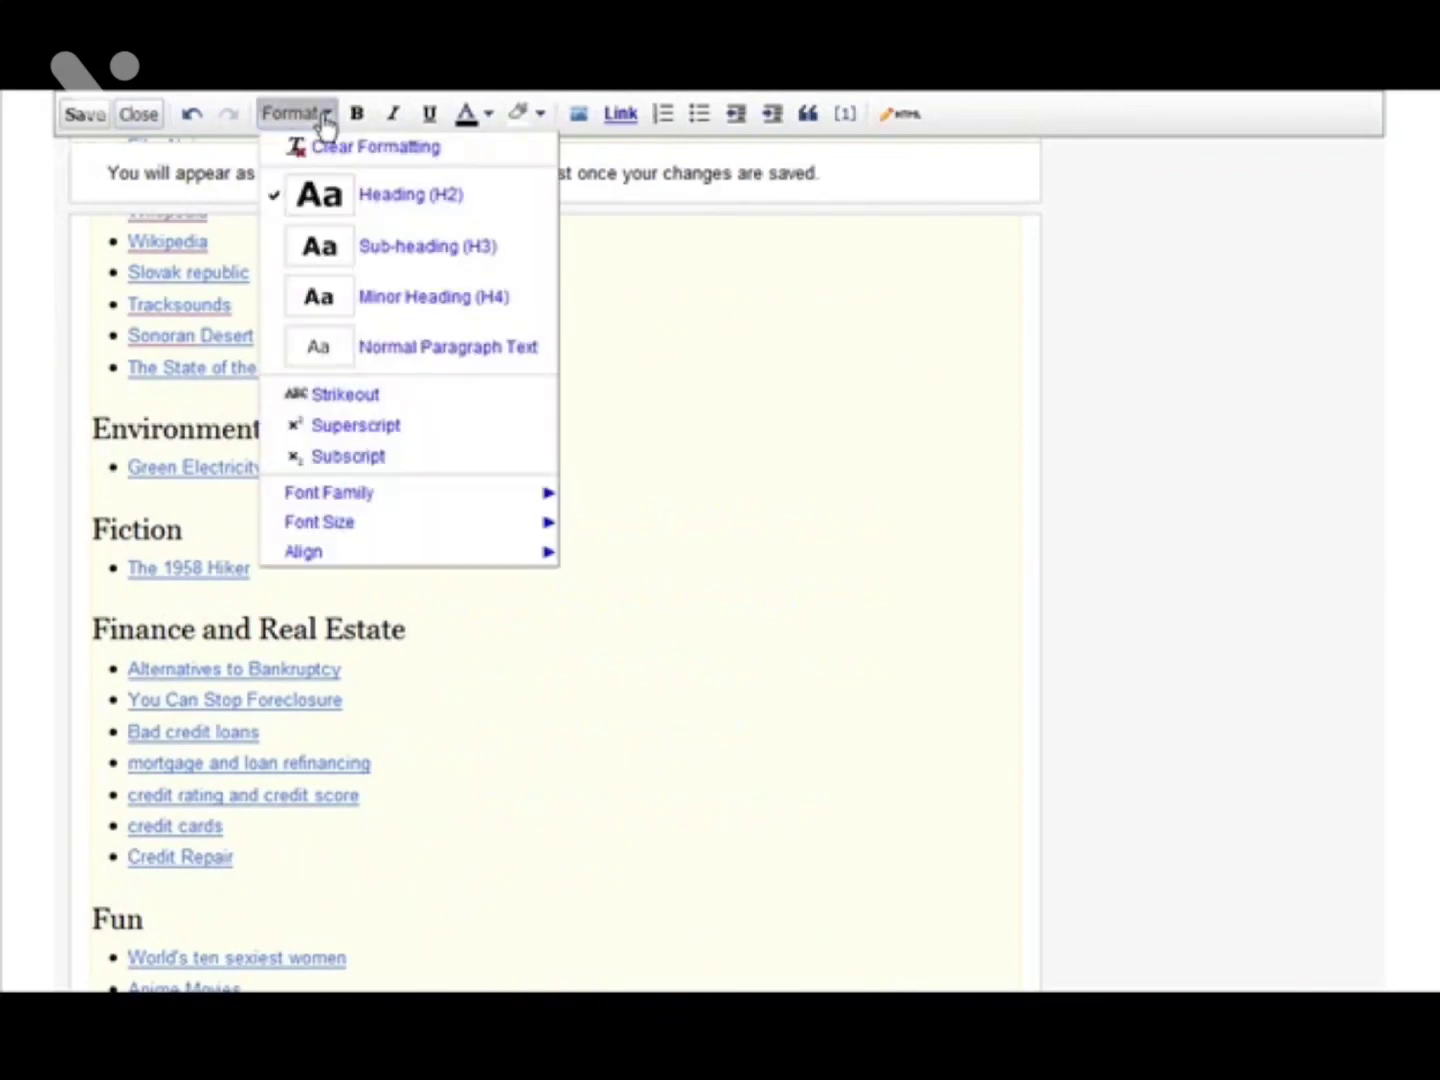
left_click(350, 201)
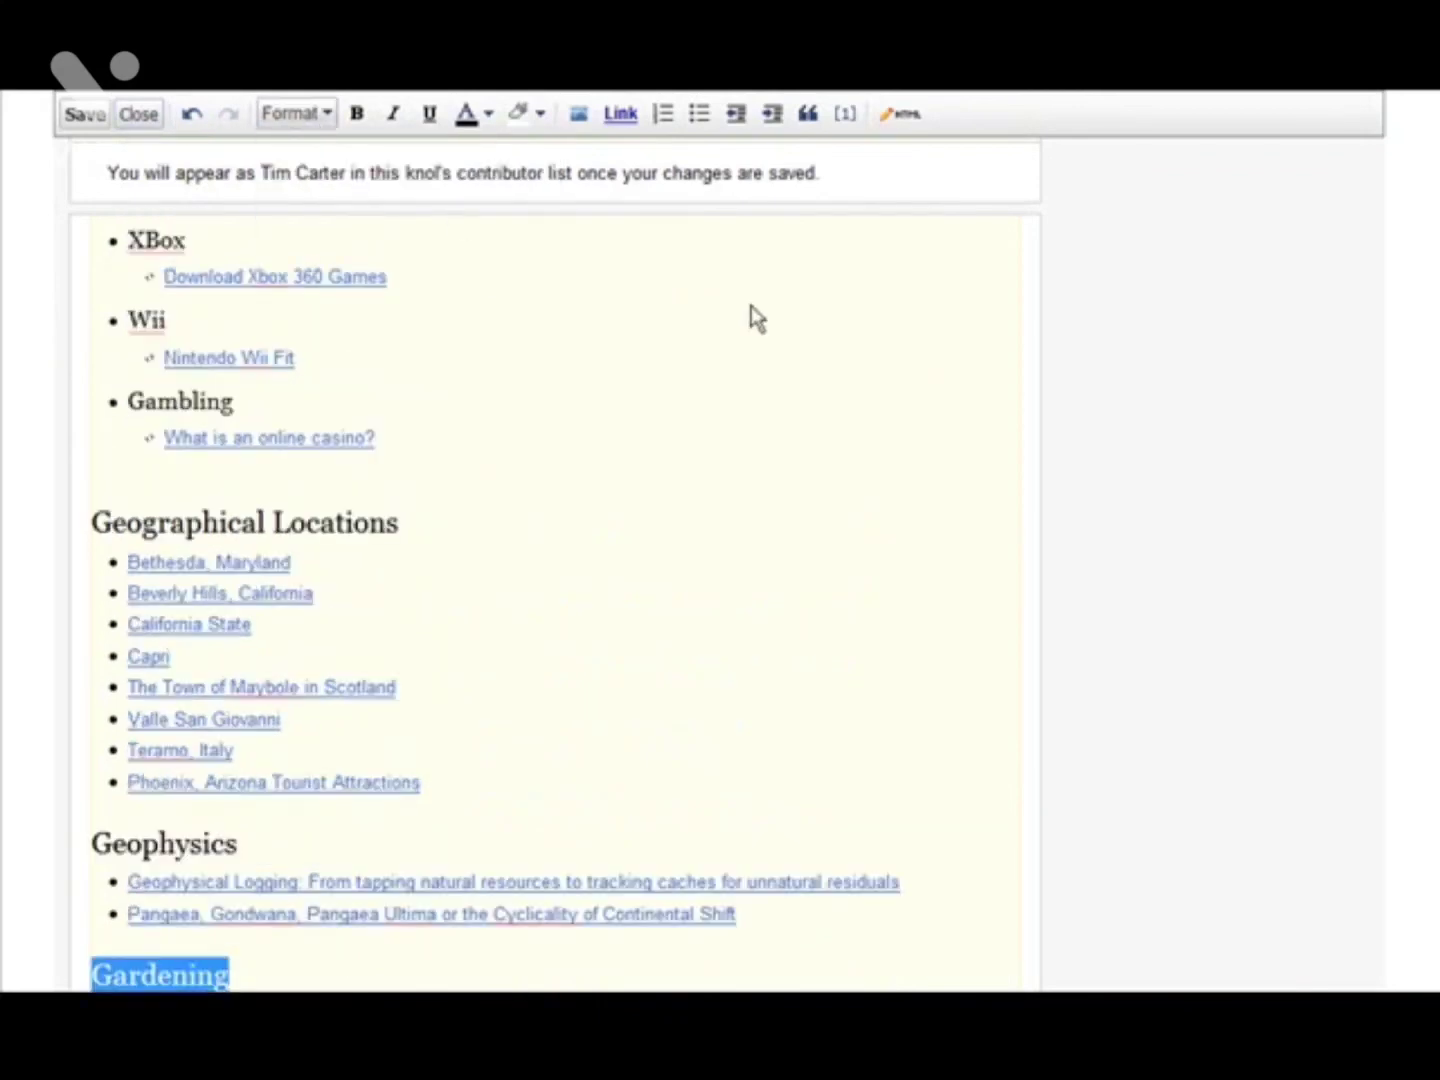
scroll(540, 428, "down", 5)
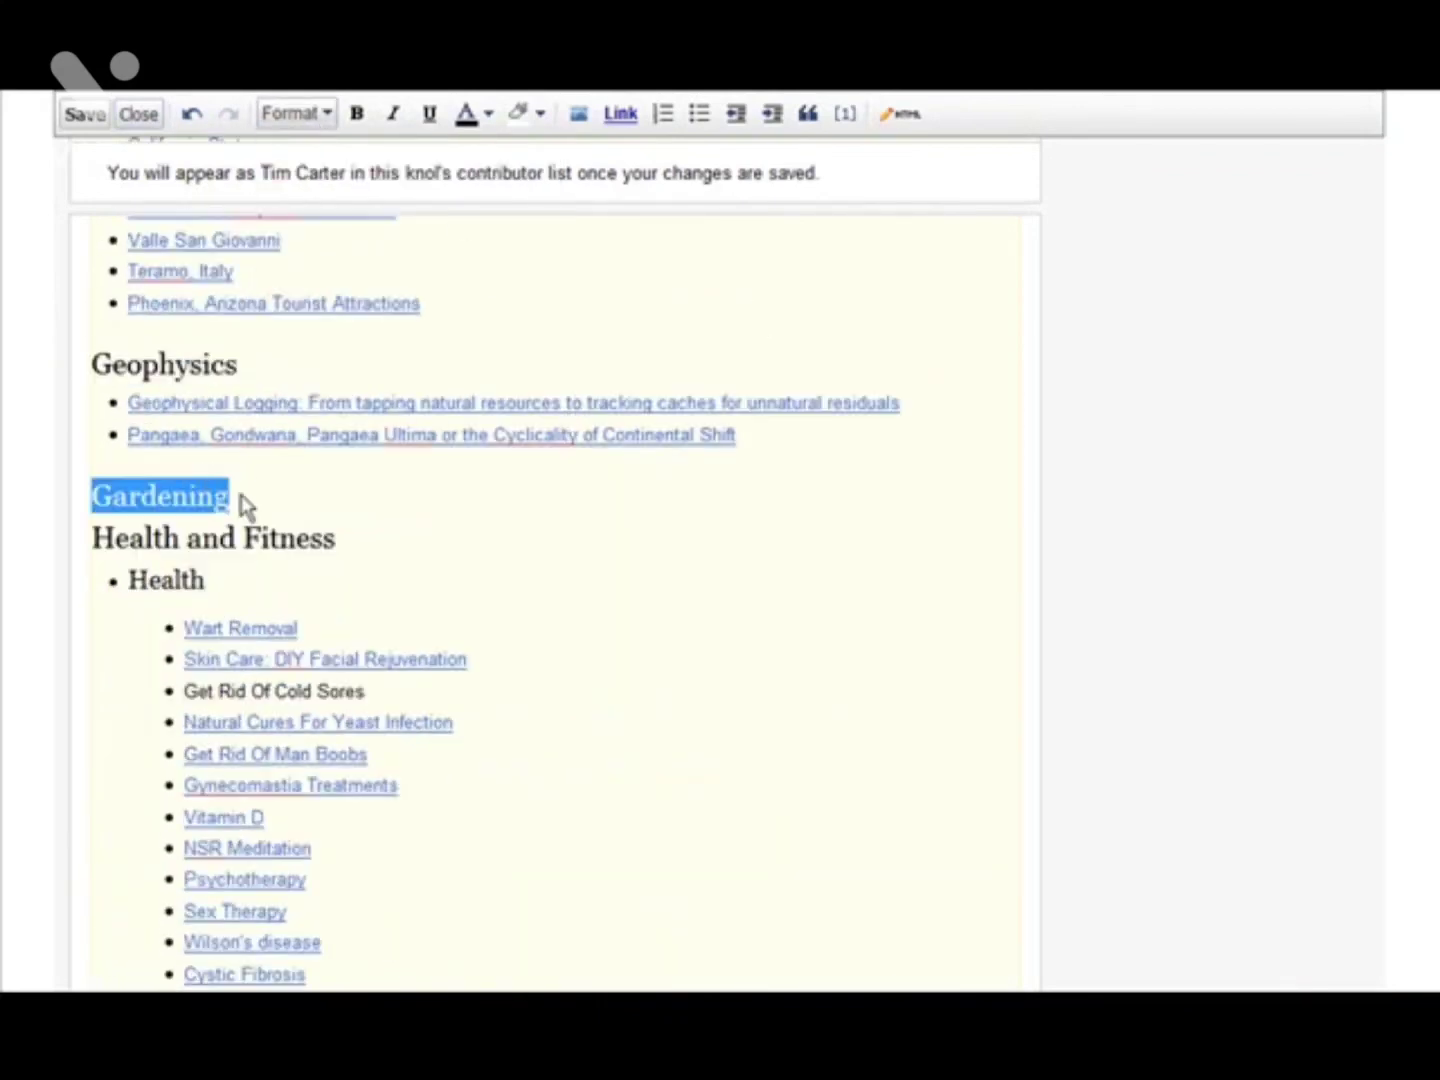
Add the entry "Gardening For the Beginner - Preparing Your Soil" under the Gardening heading and format it as Normal Paragraph Text.
left_click(235, 495)
key("Return")
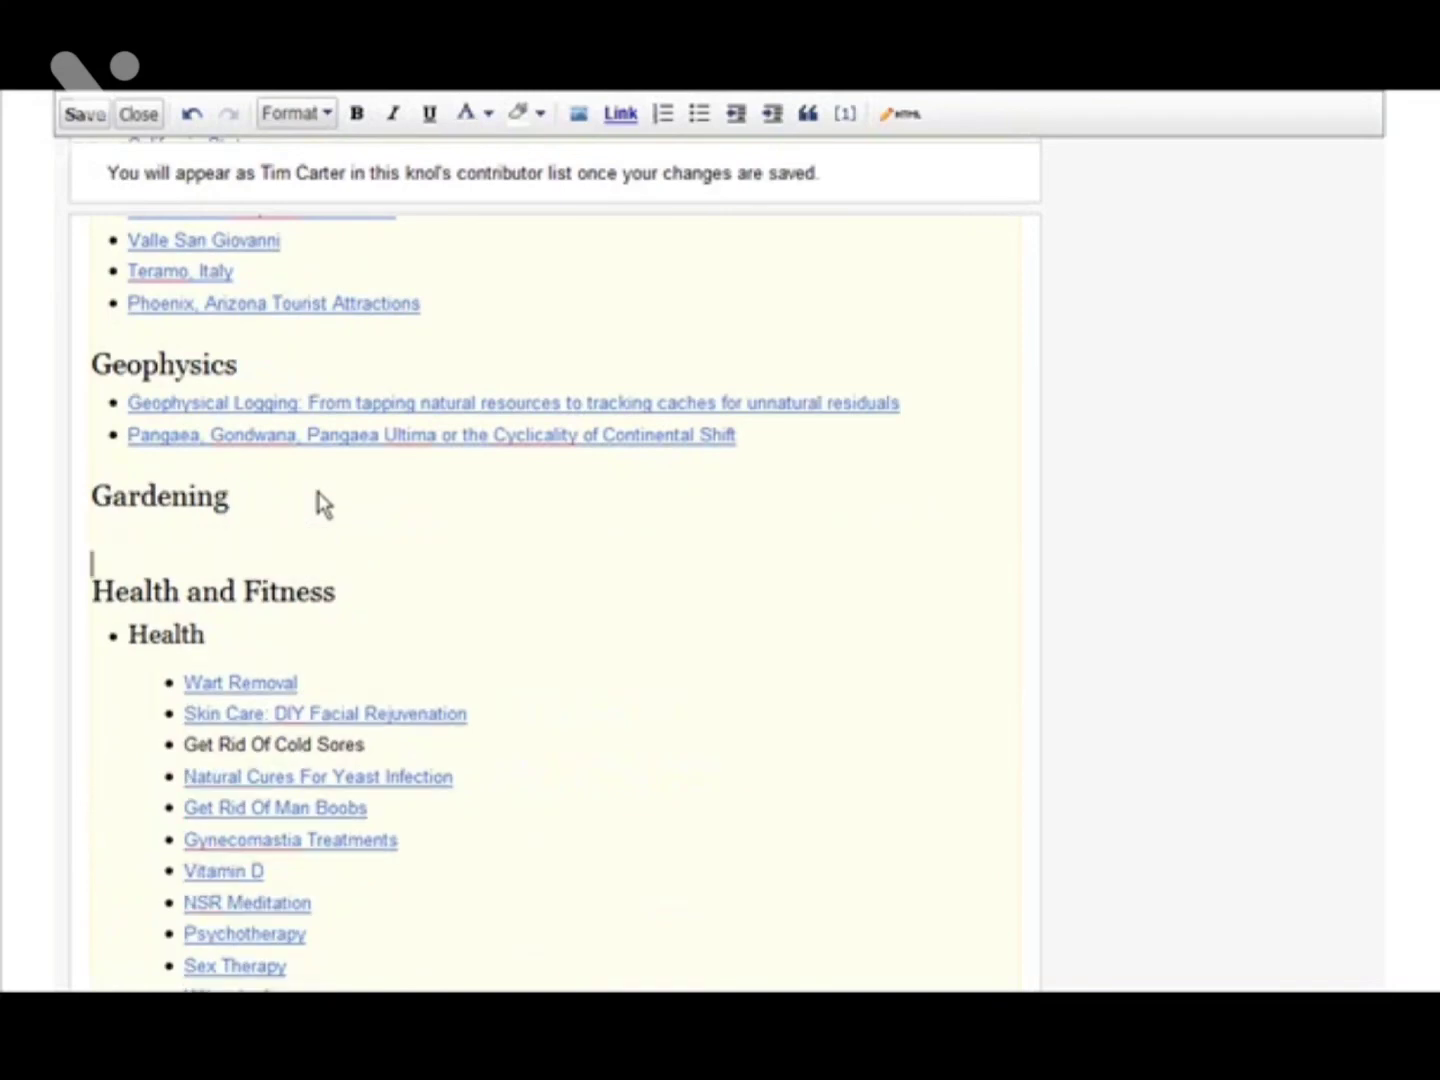
key("BackSpace")
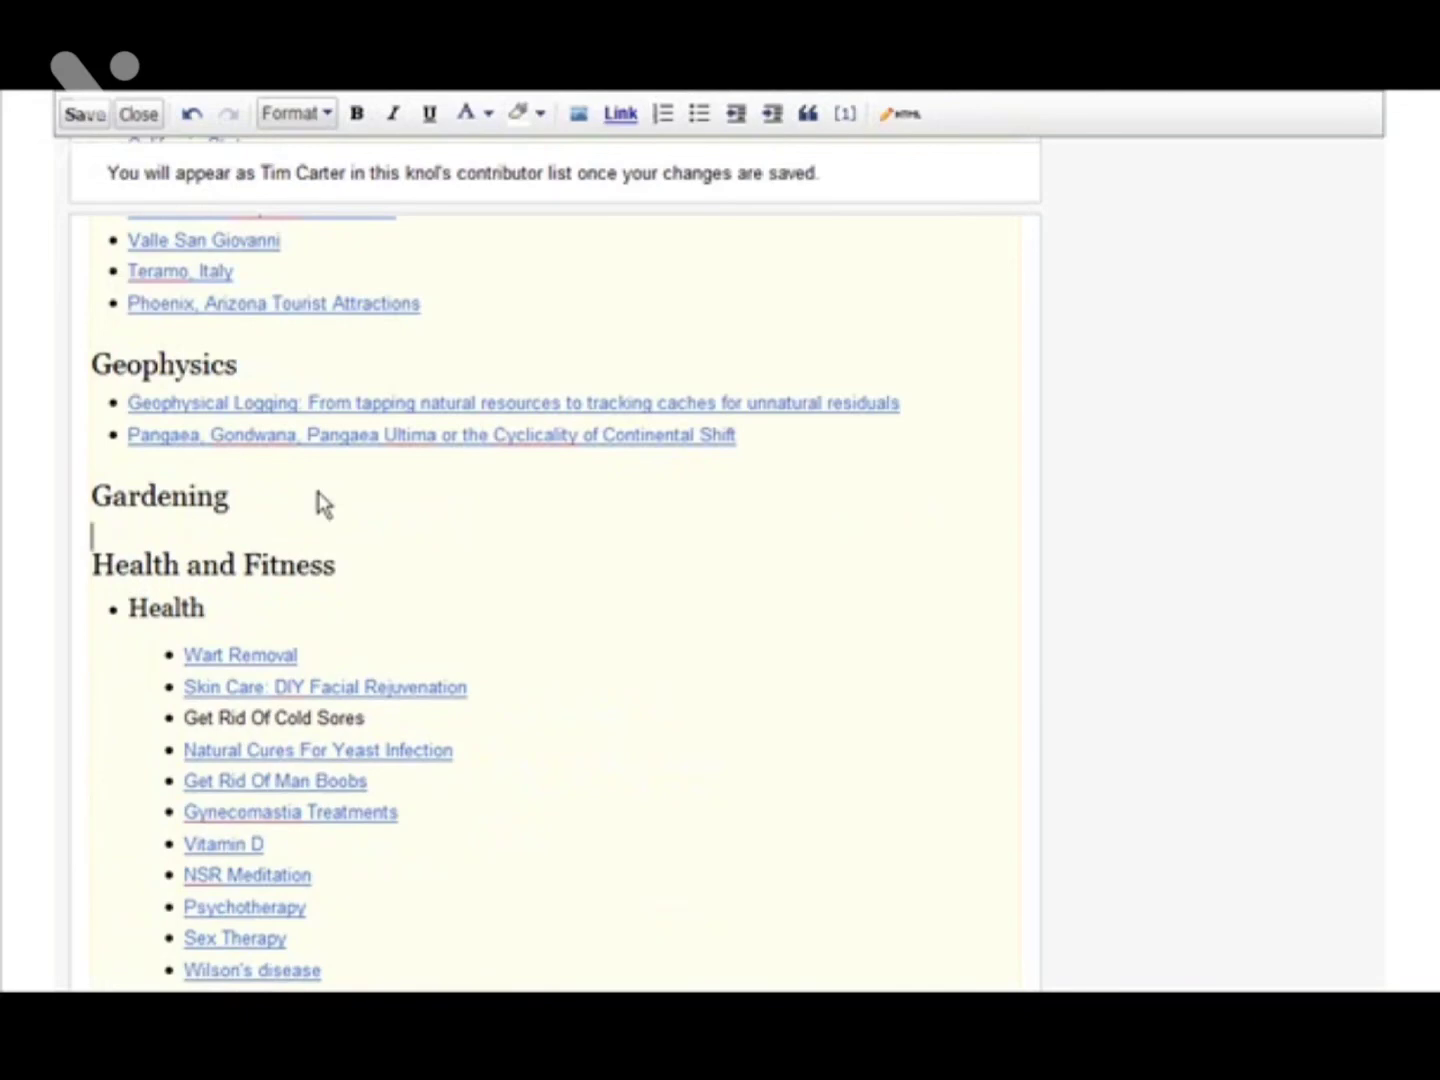
type("Gardening For the Beginner - Preparing Your Soil")
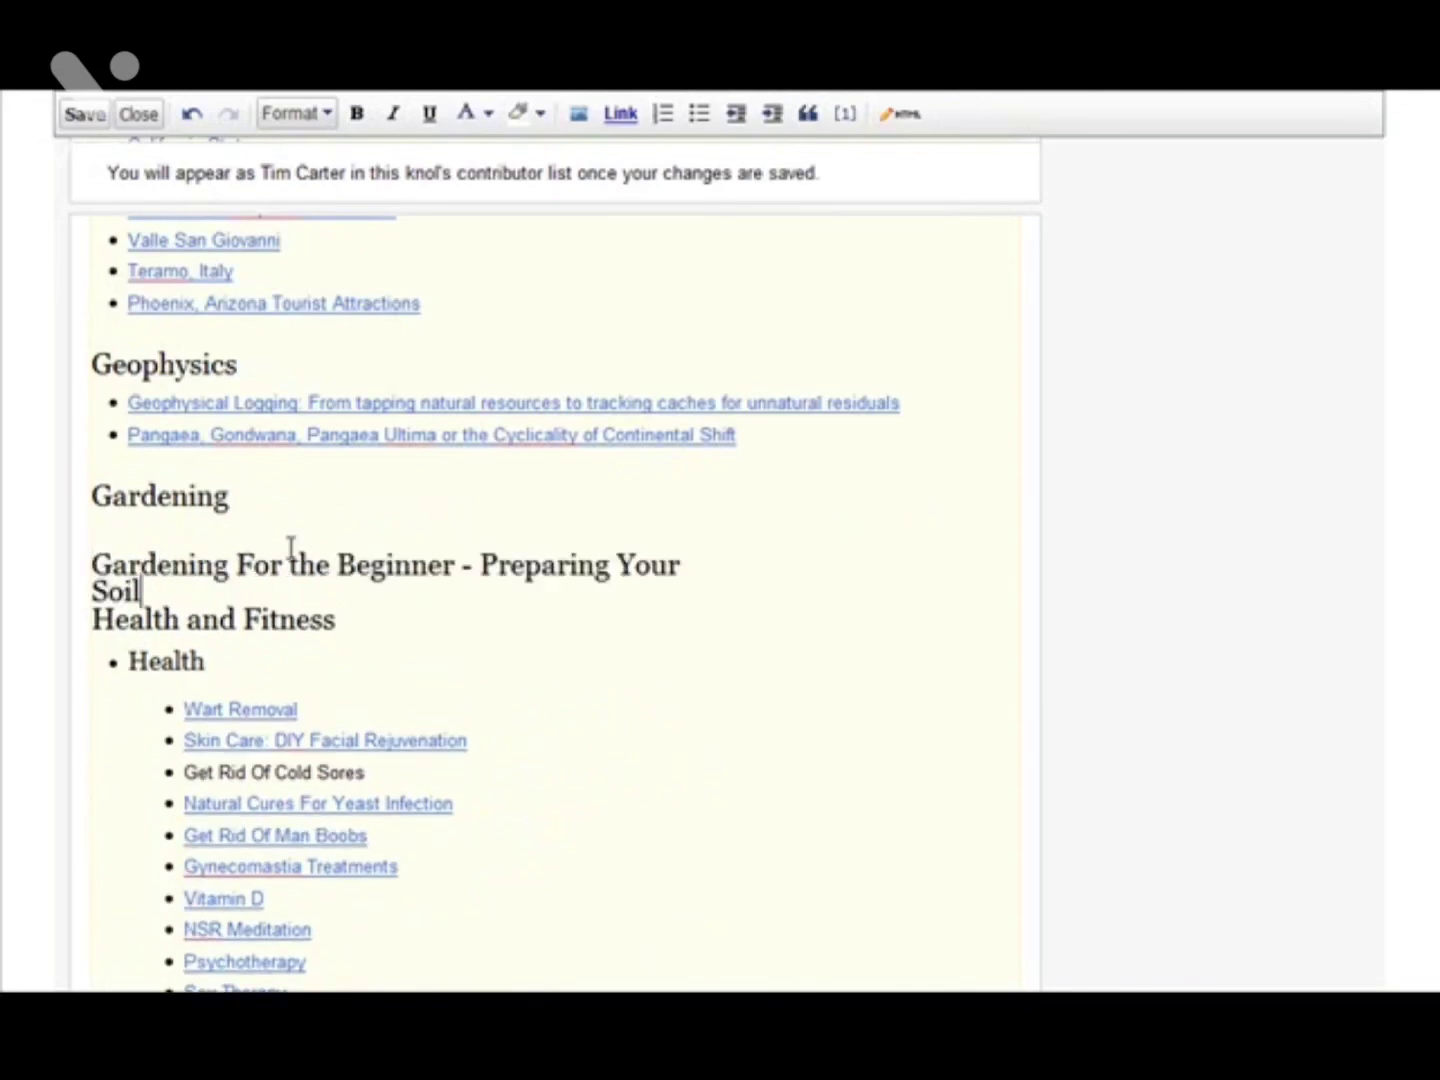
left_click_drag(93, 566, 154, 595)
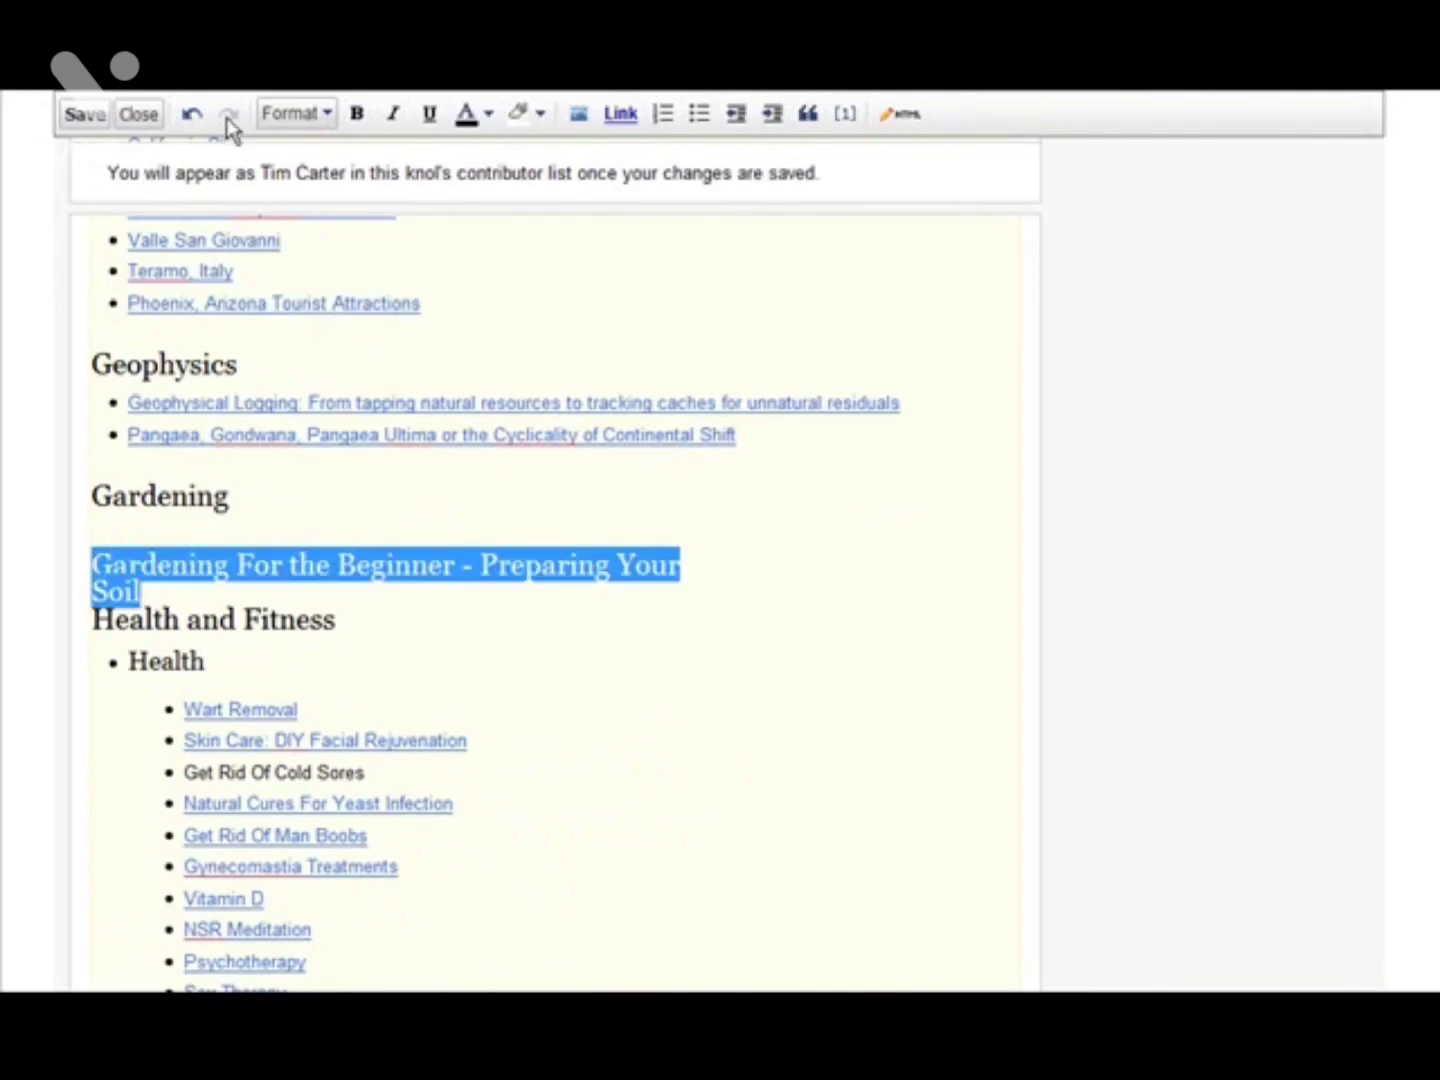
left_click(330, 114)
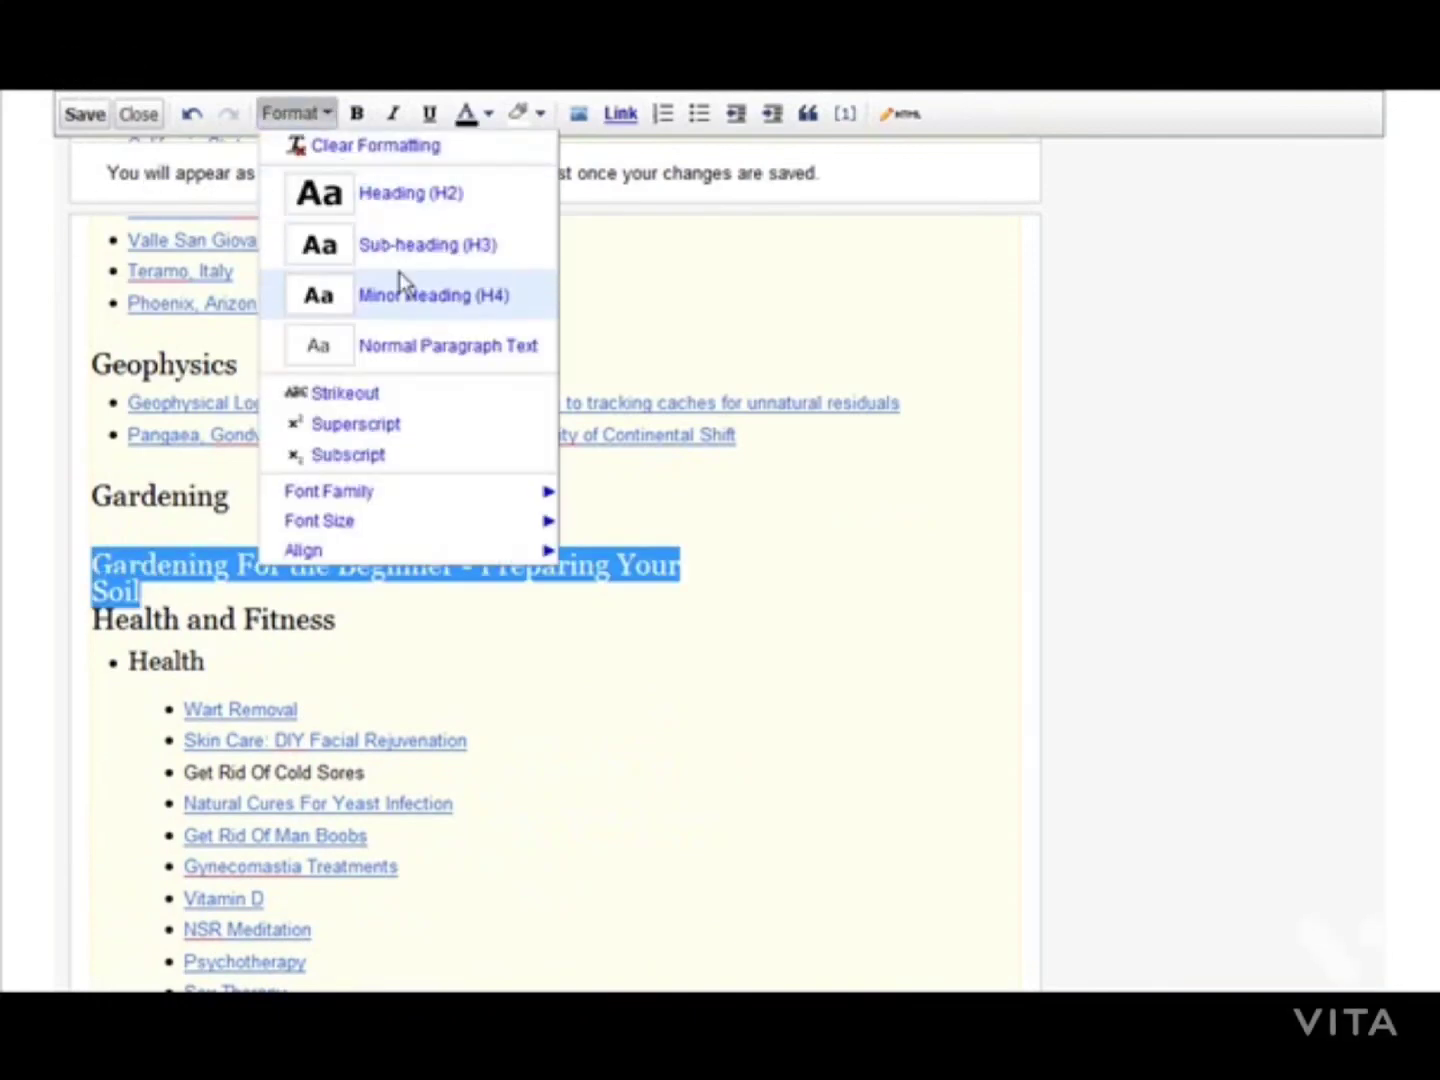
left_click(445, 347)
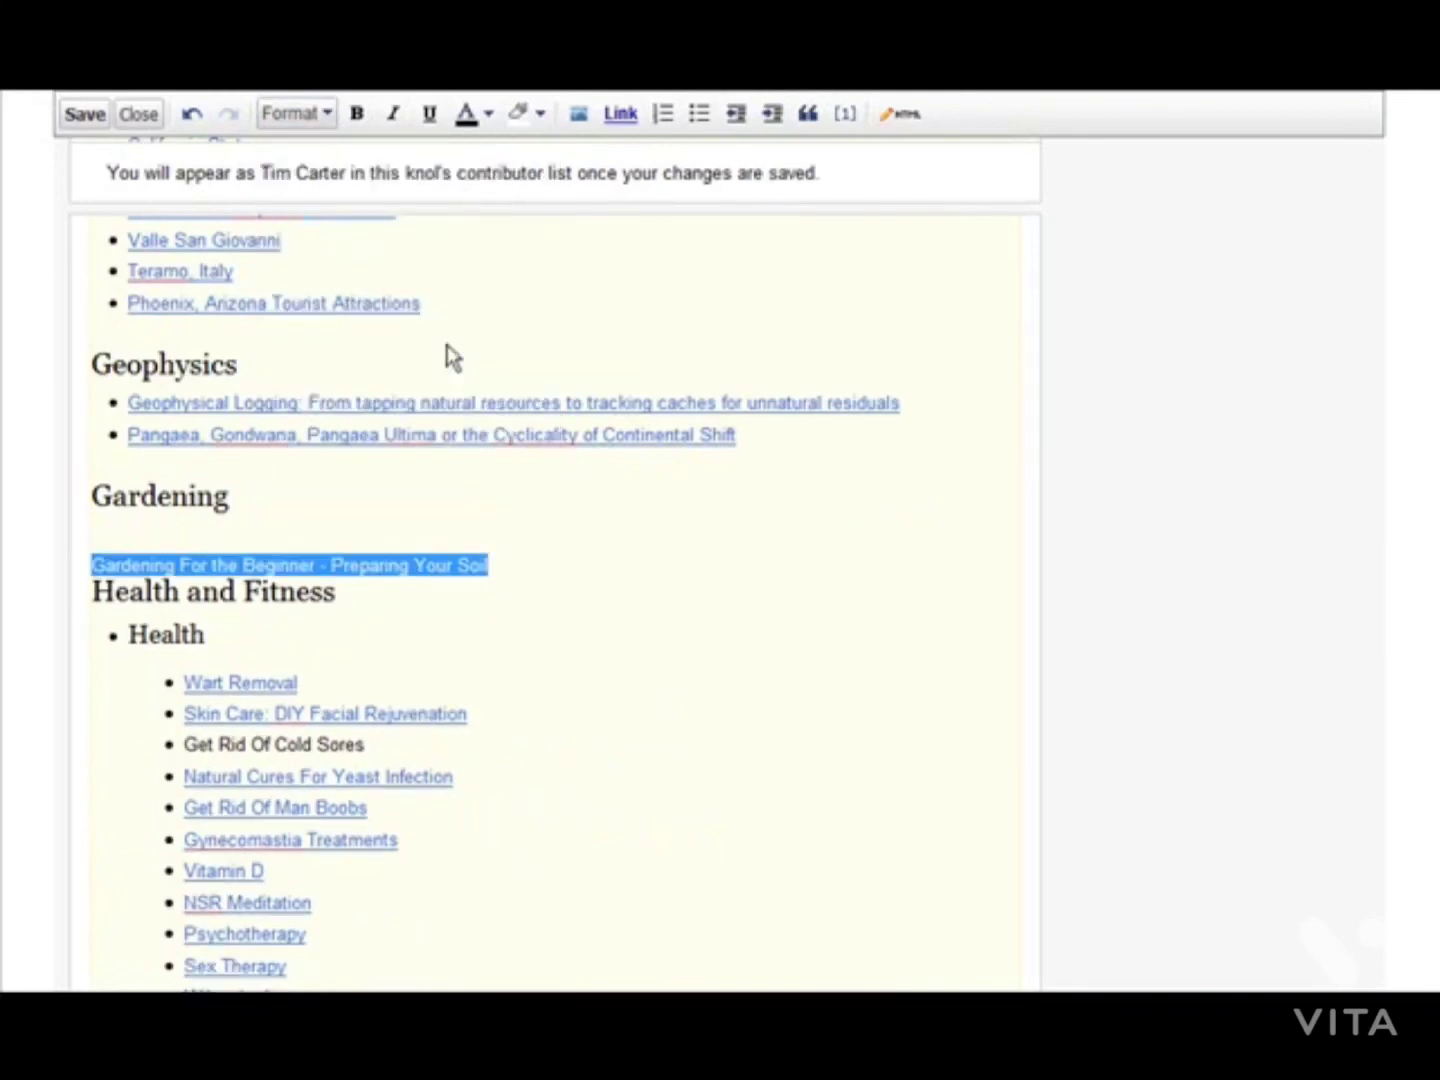
left_click(495, 553)
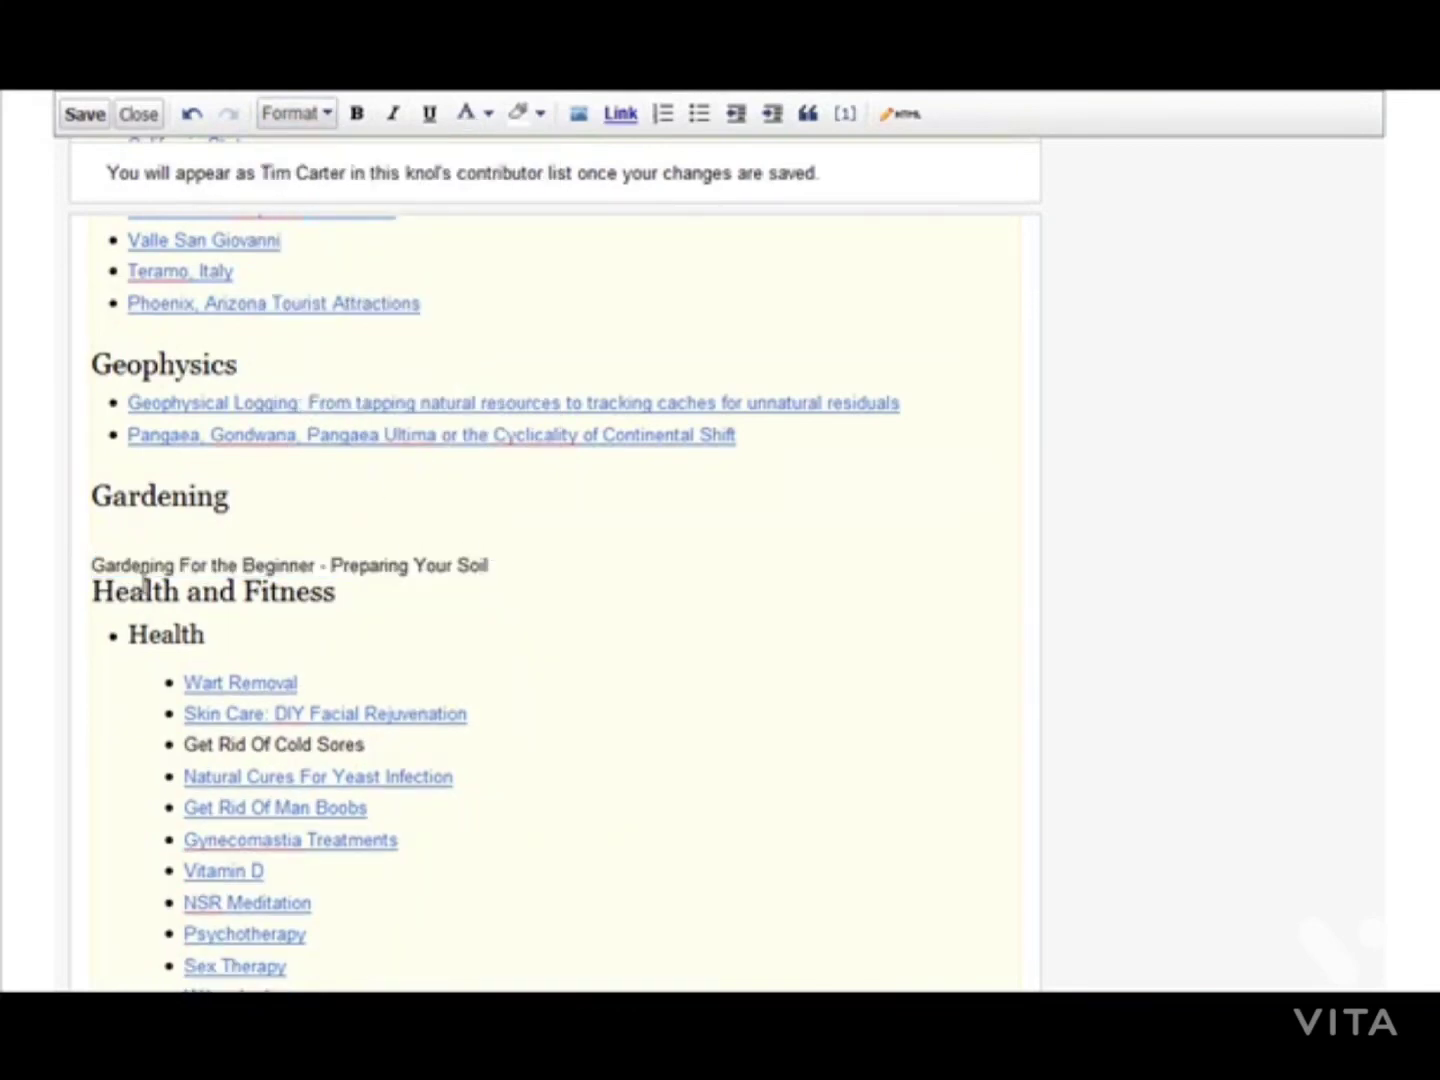
Copy the published gardening knol's web address and link the entry's text under the Gardening heading to it.
left_click_drag(91, 562, 475, 566)
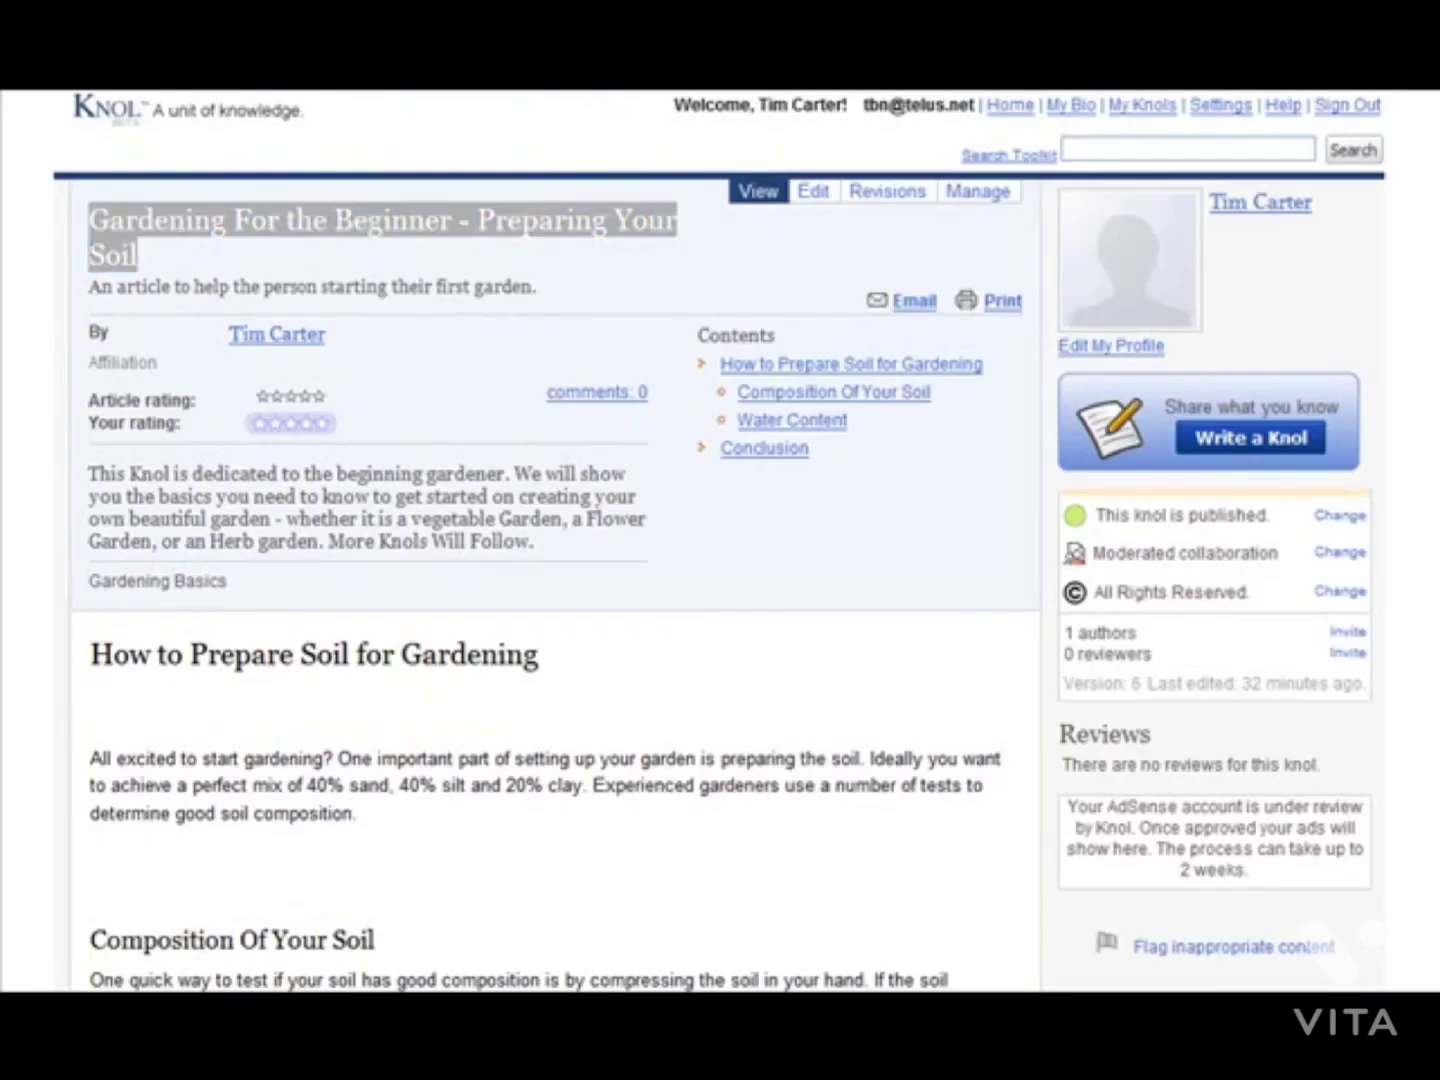
right_click(659, 92)
left_click(706, 48)
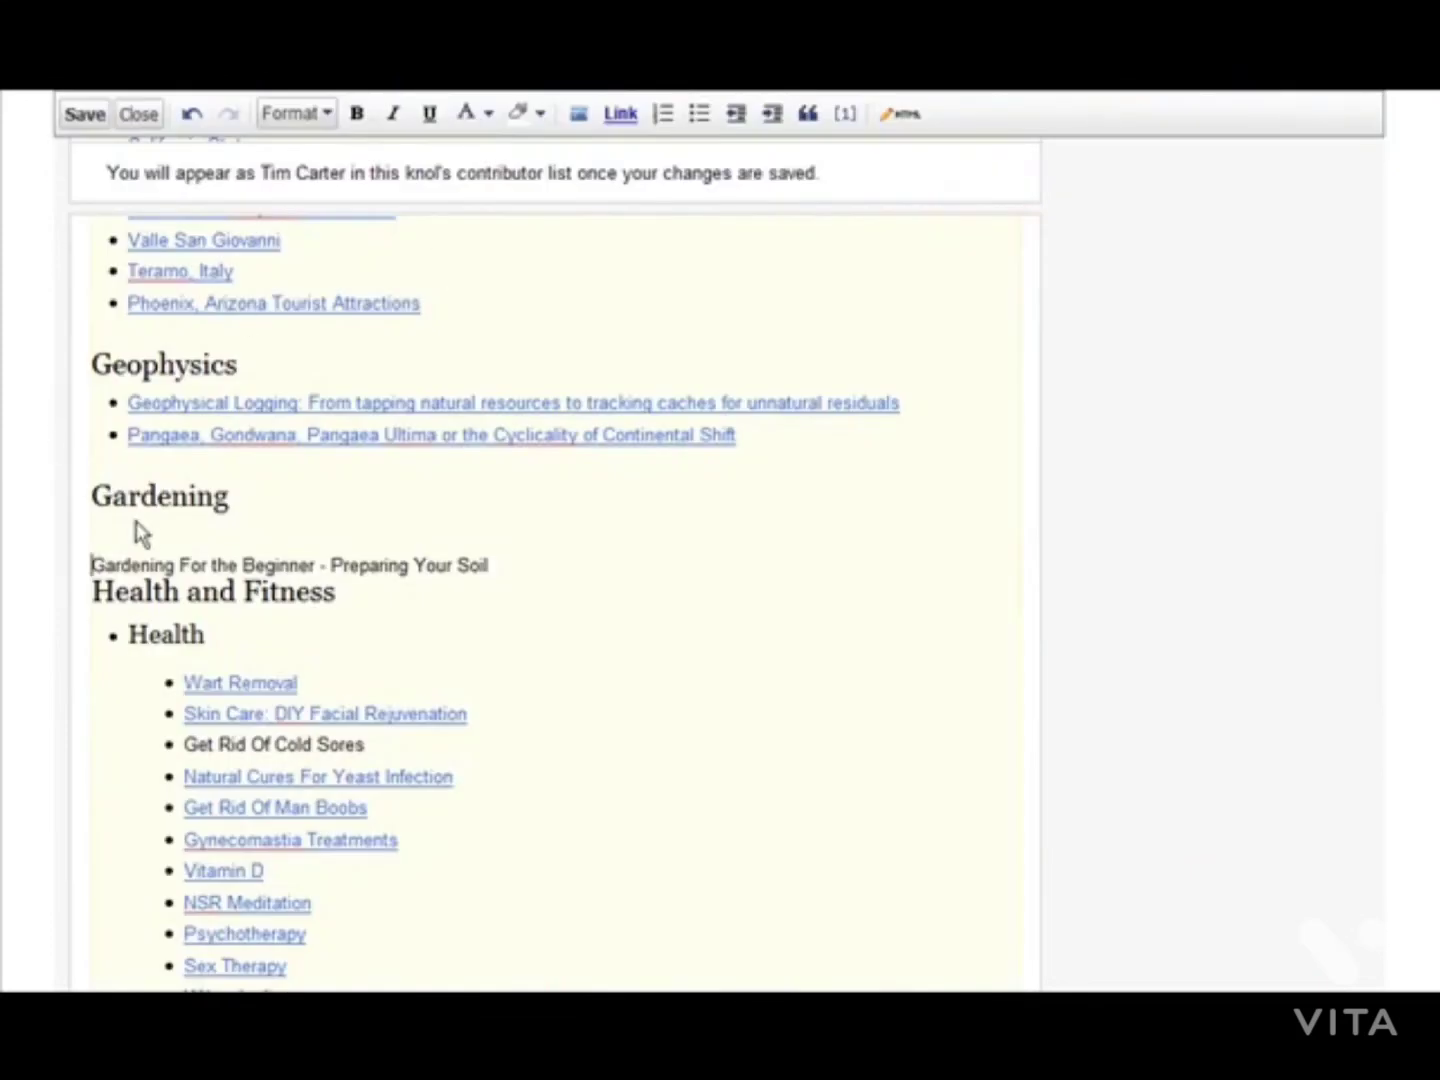
left_click_drag(91, 563, 519, 571)
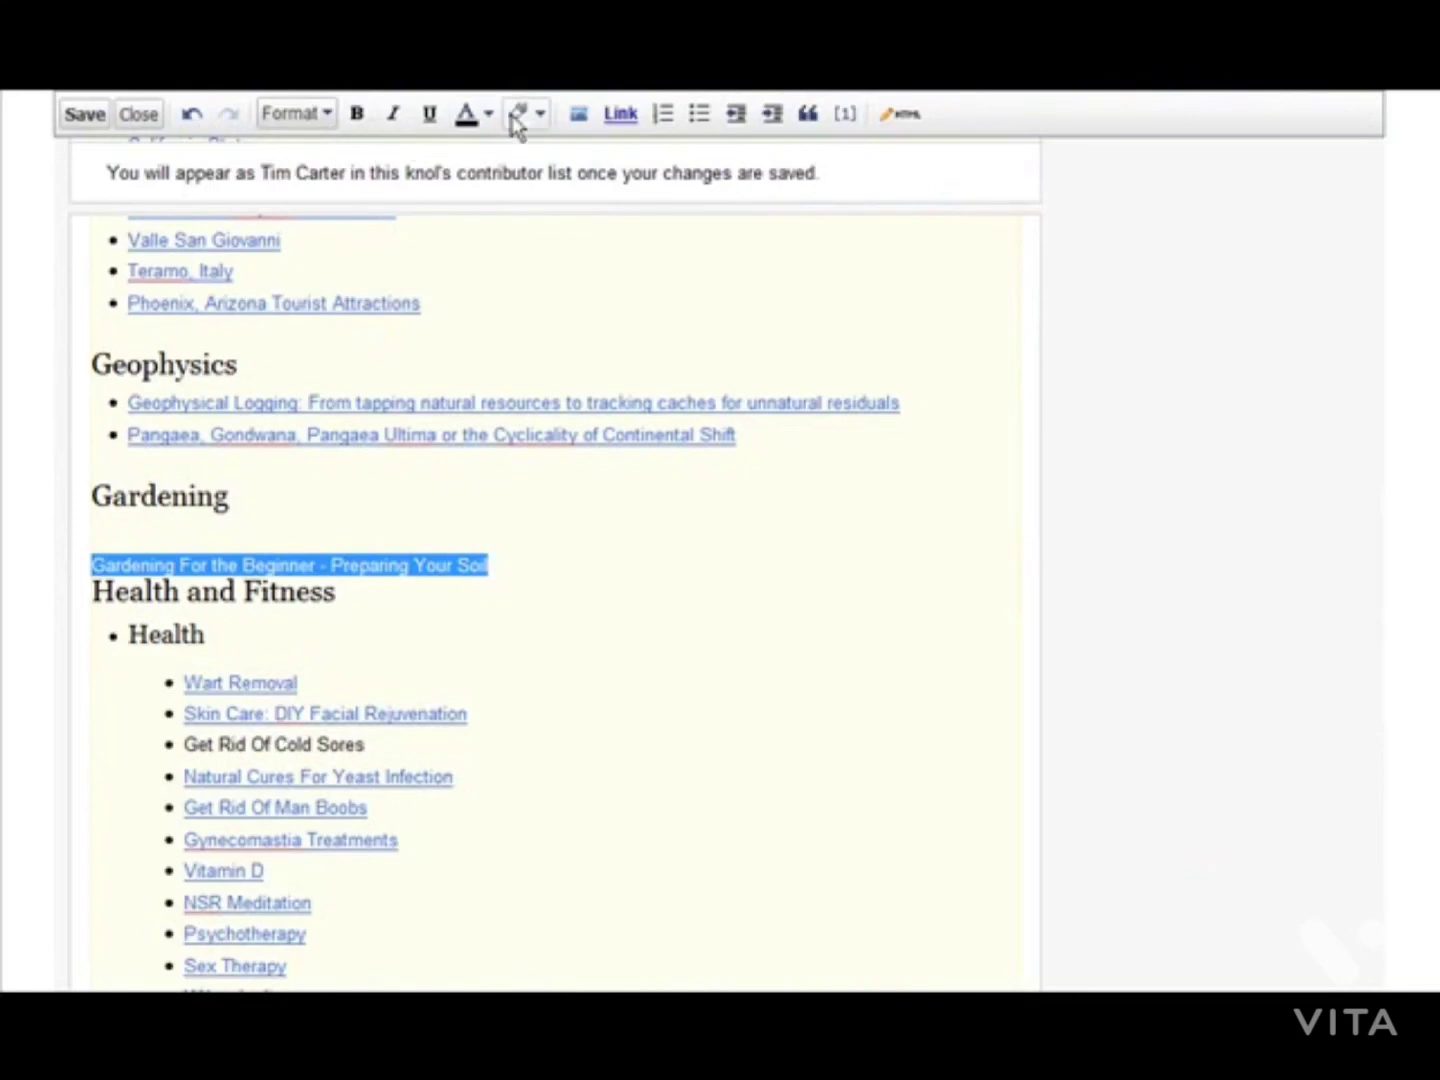
left_click(615, 114)
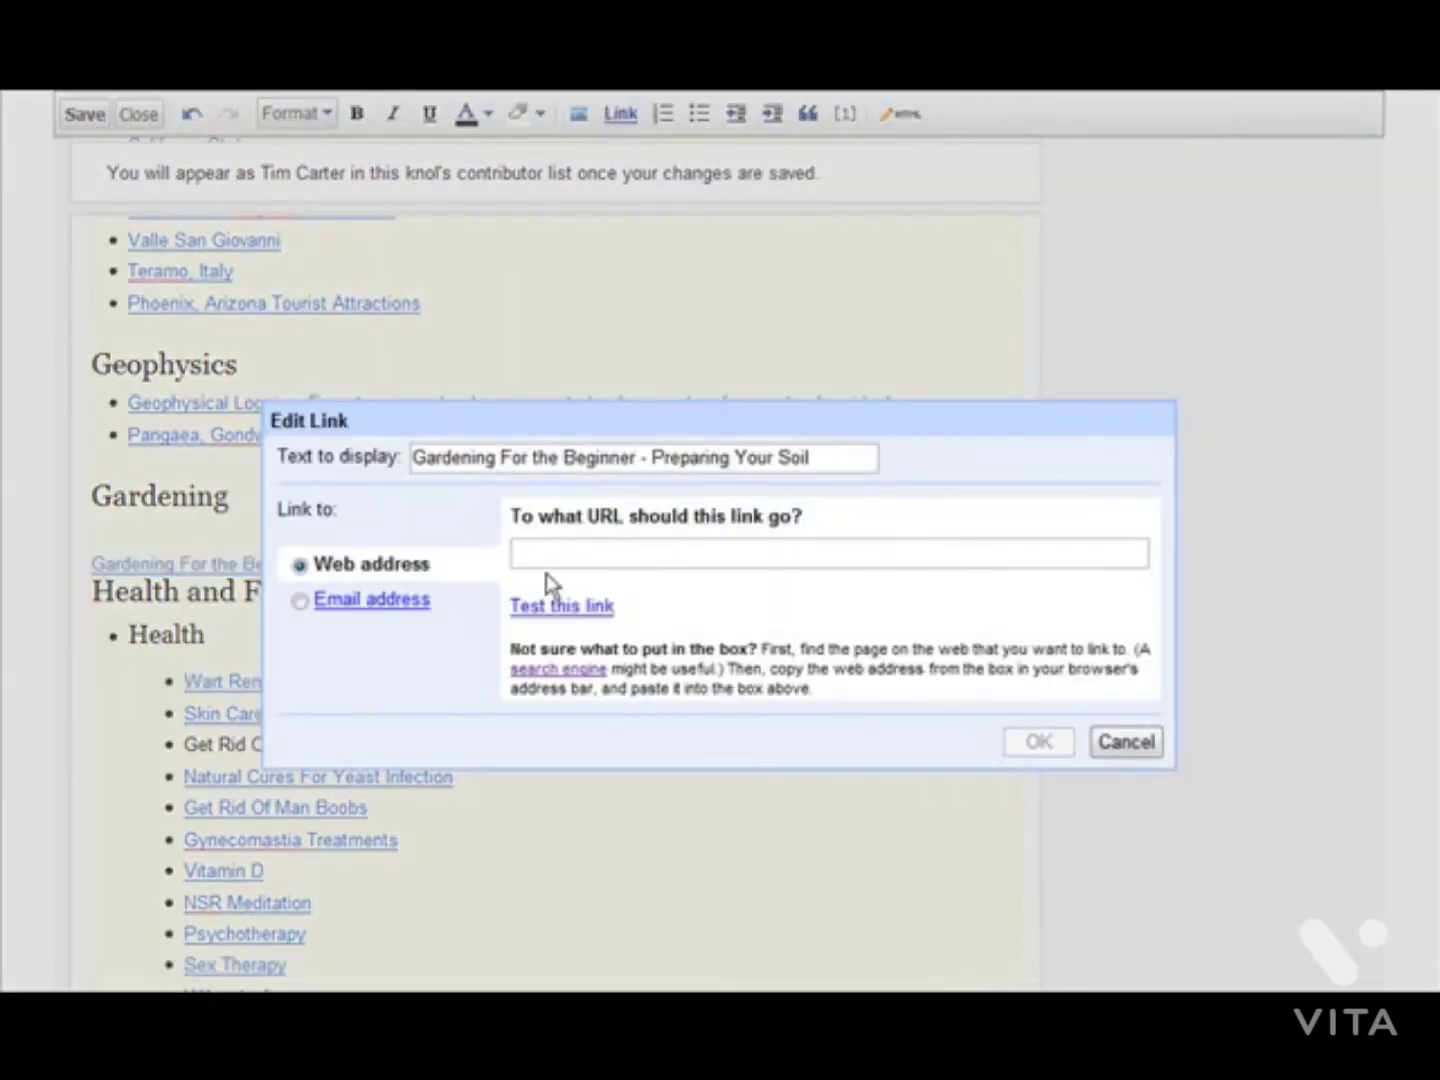
key("ctrl+v")
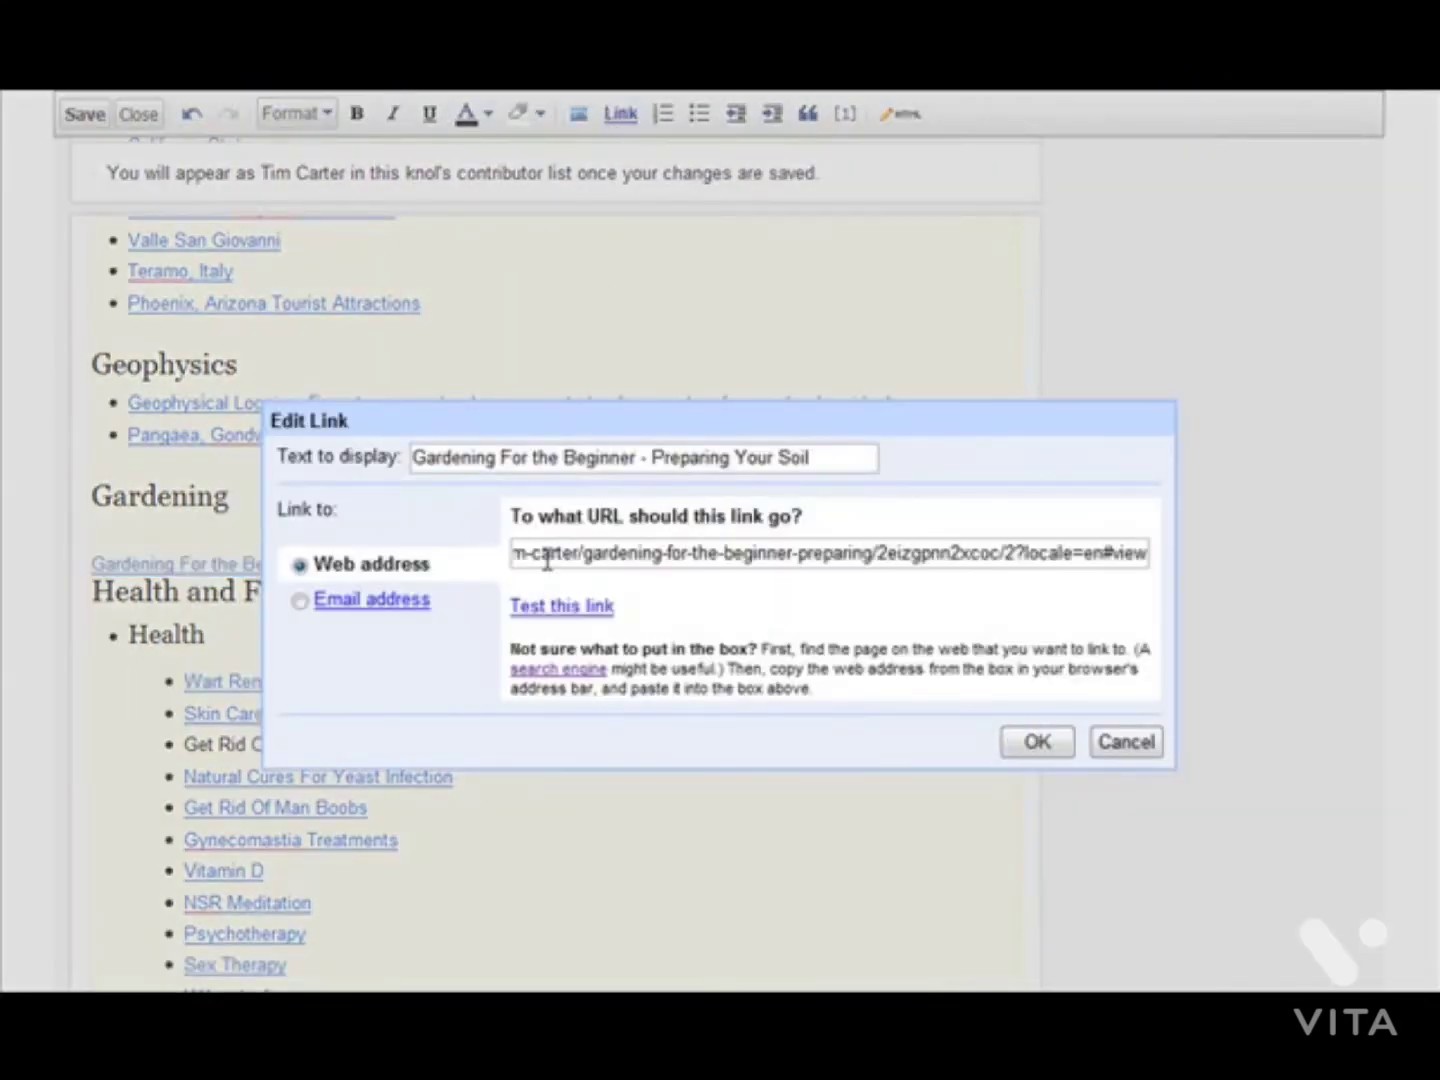
left_click(1038, 743)
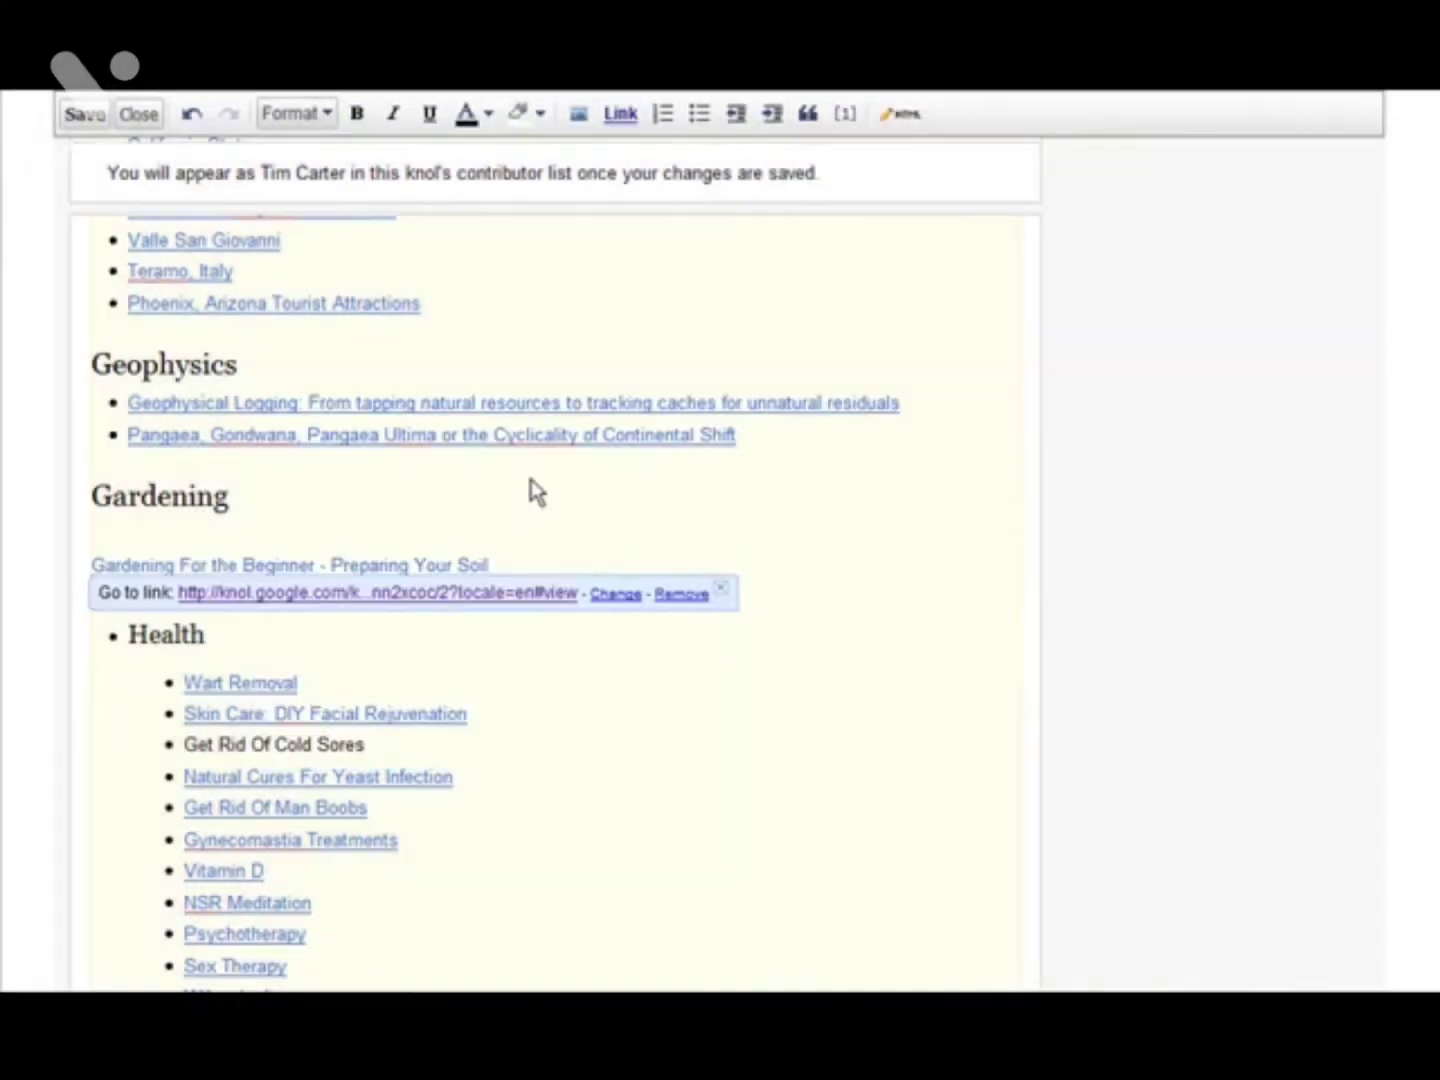
left_click(573, 465)
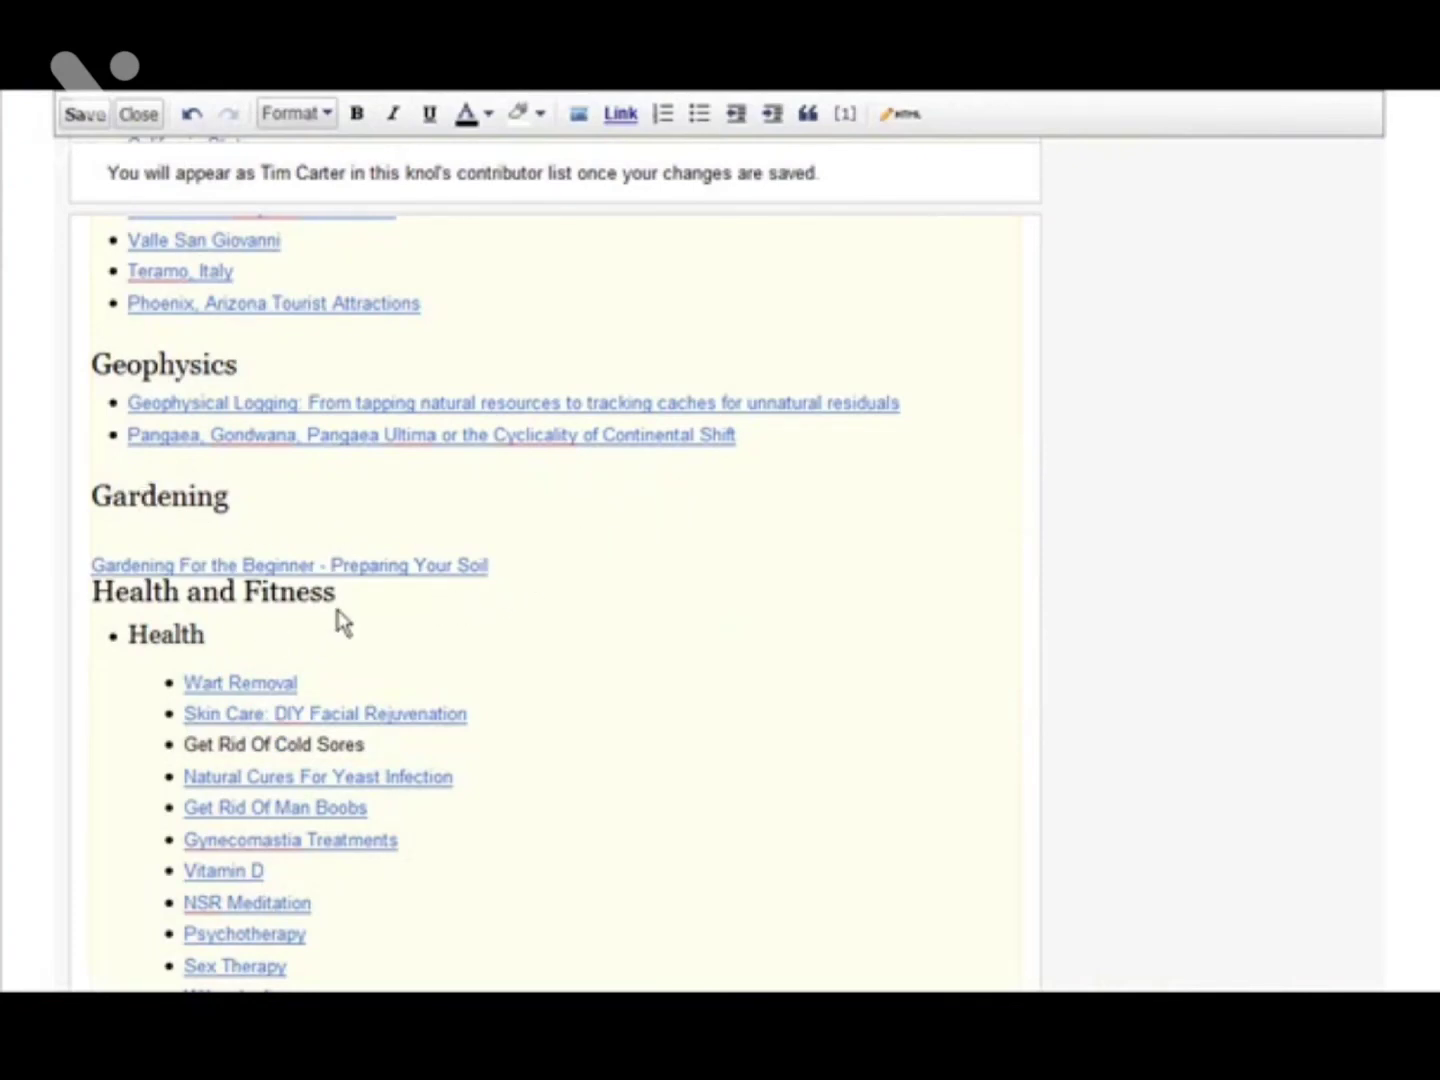
Insert a blank line above Health and Fitness and turn the linked gardening entry into a bulleted list item.
left_click(94, 592)
key("Return")
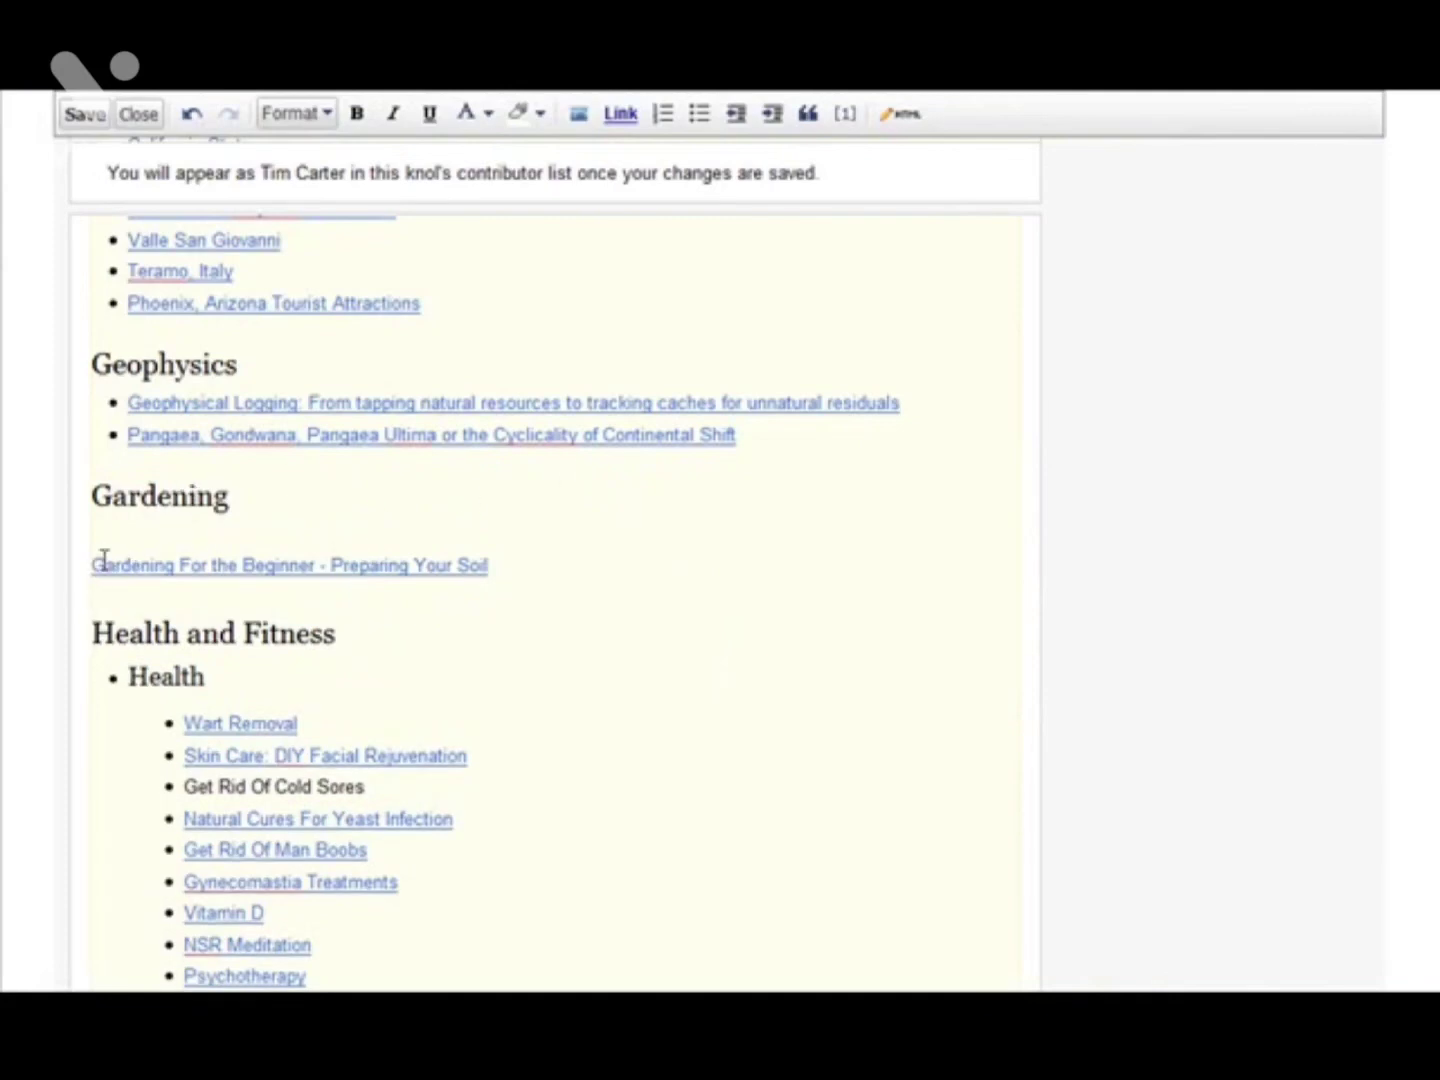
left_click(105, 562)
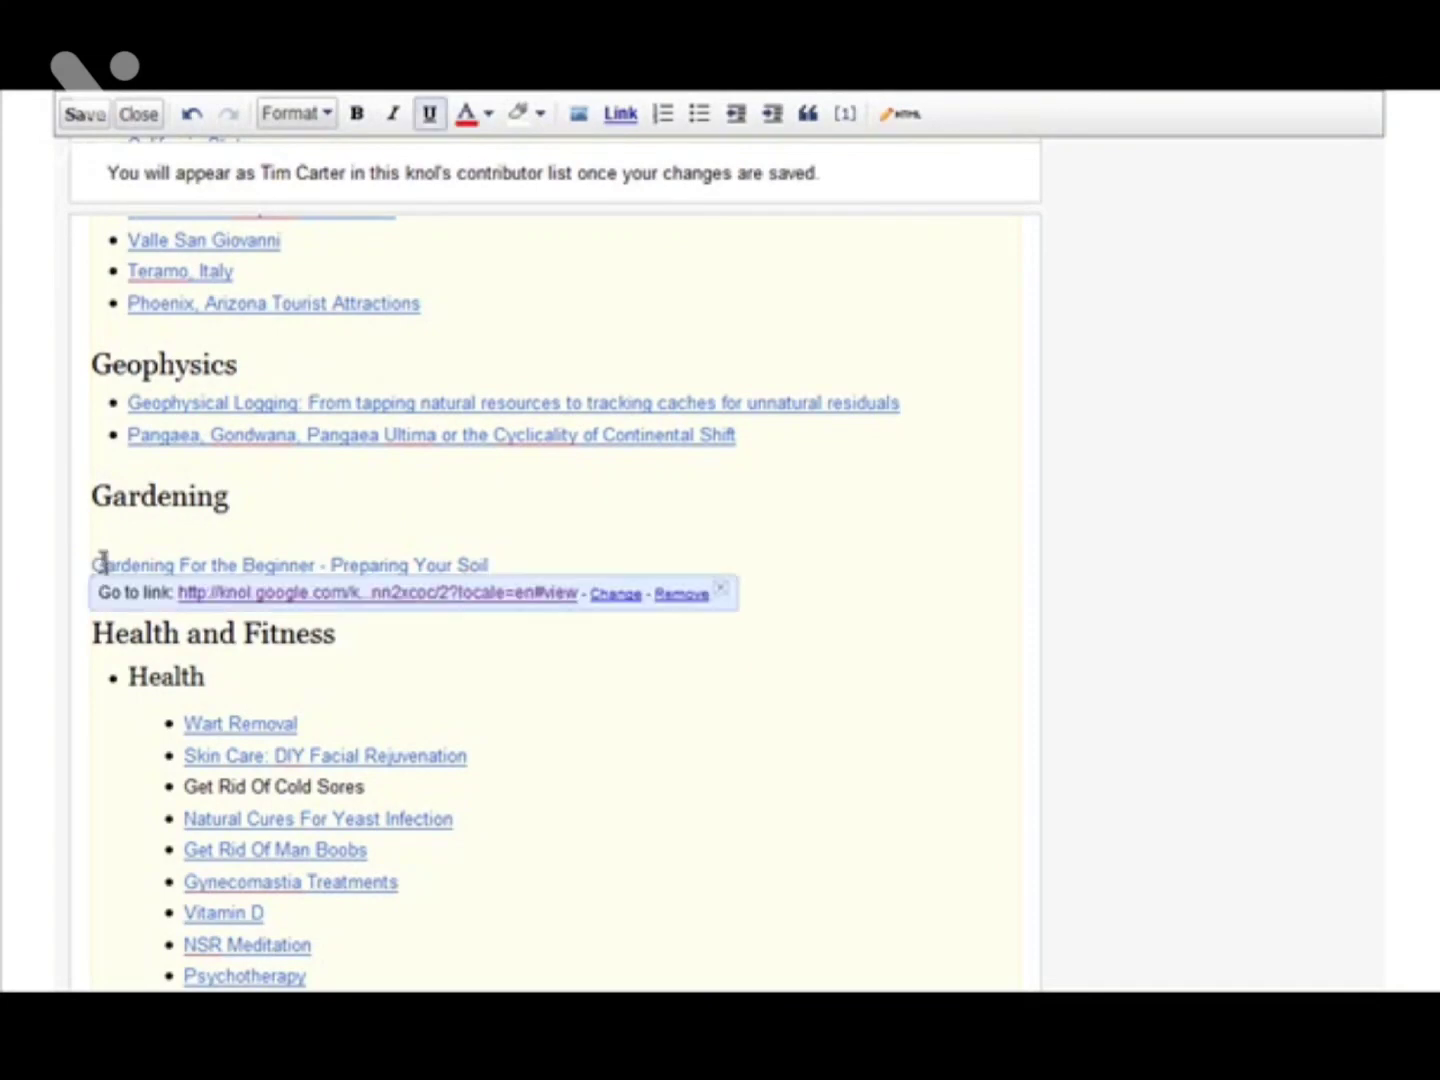
key("Left")
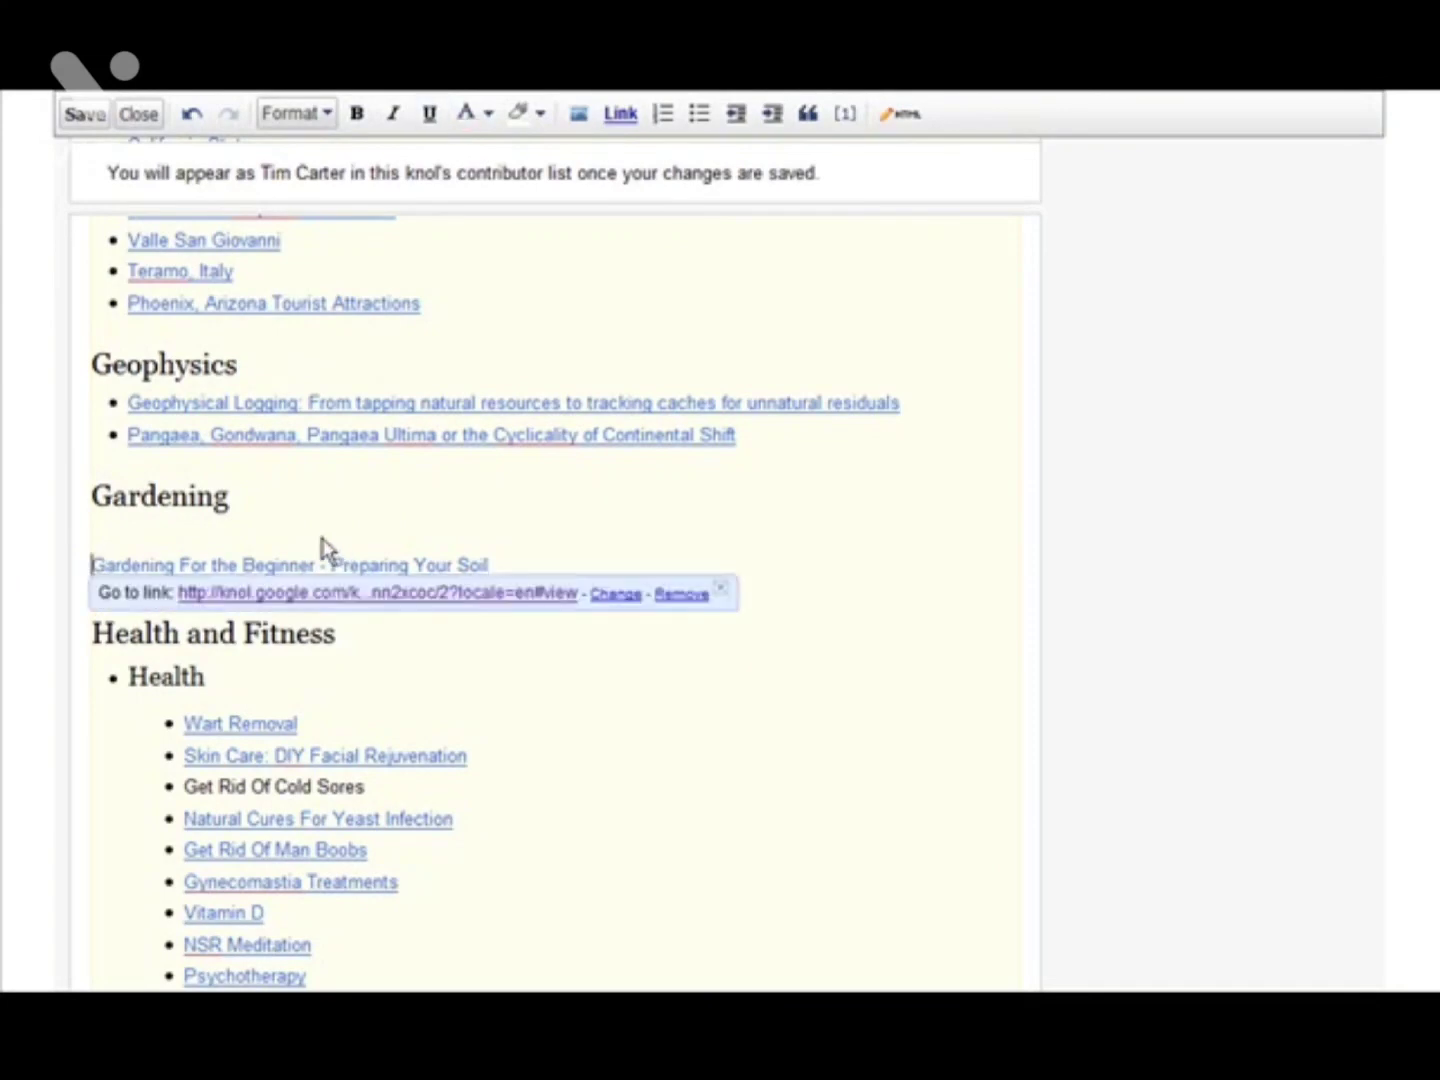
scroll(820, 201, "up", 1)
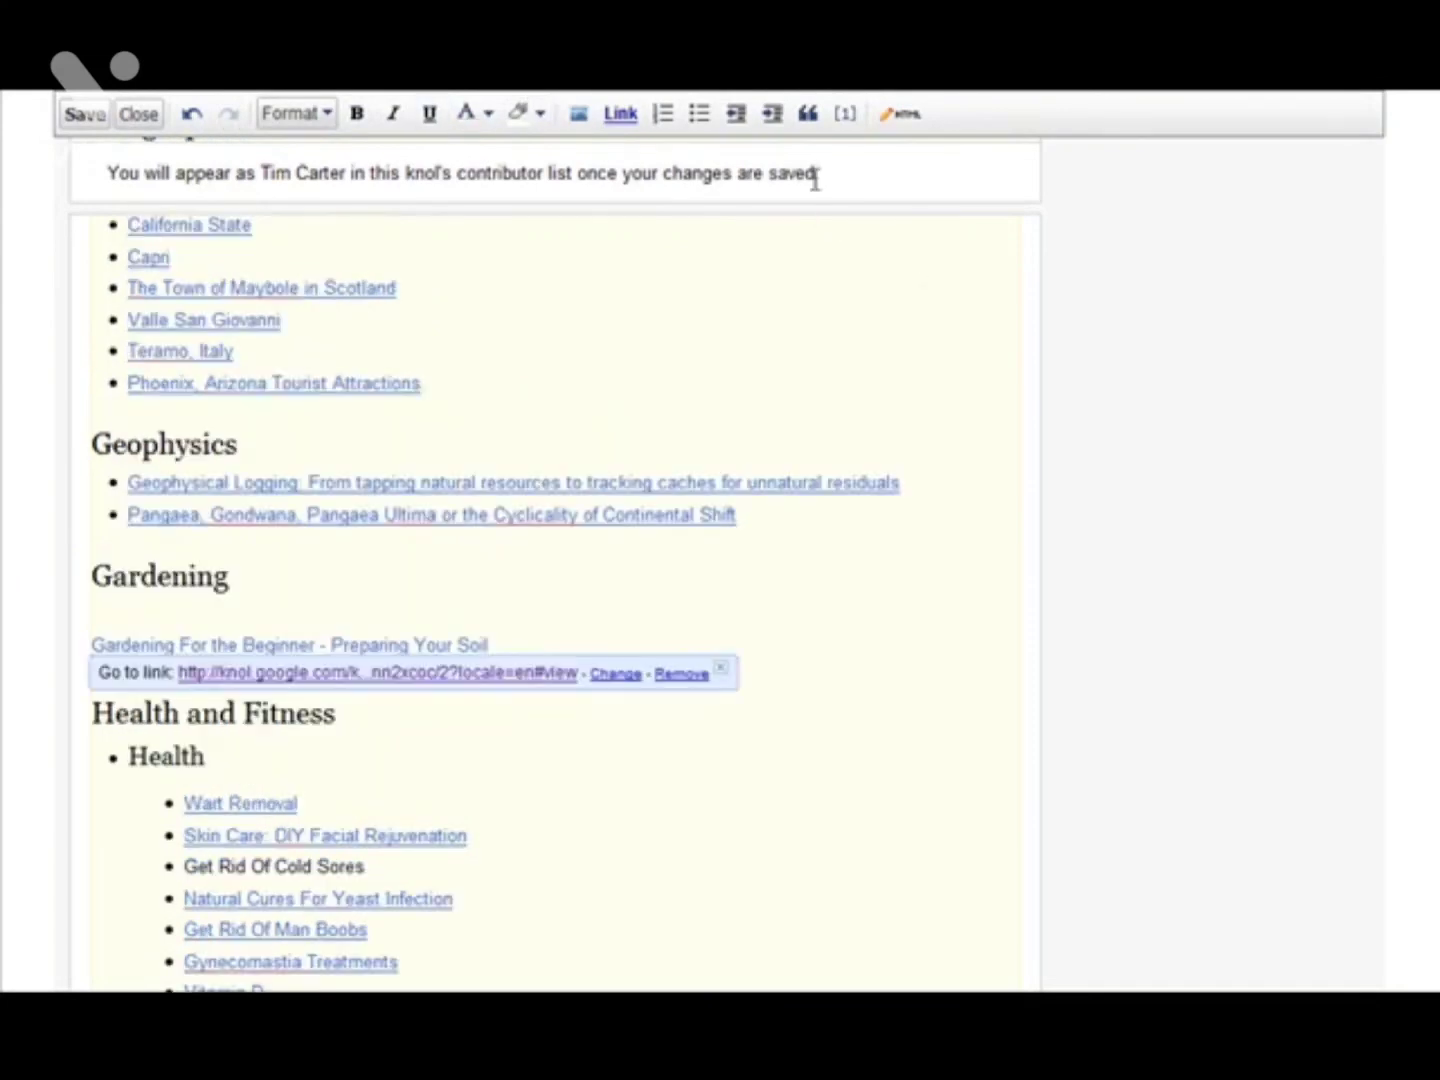
left_click(698, 113)
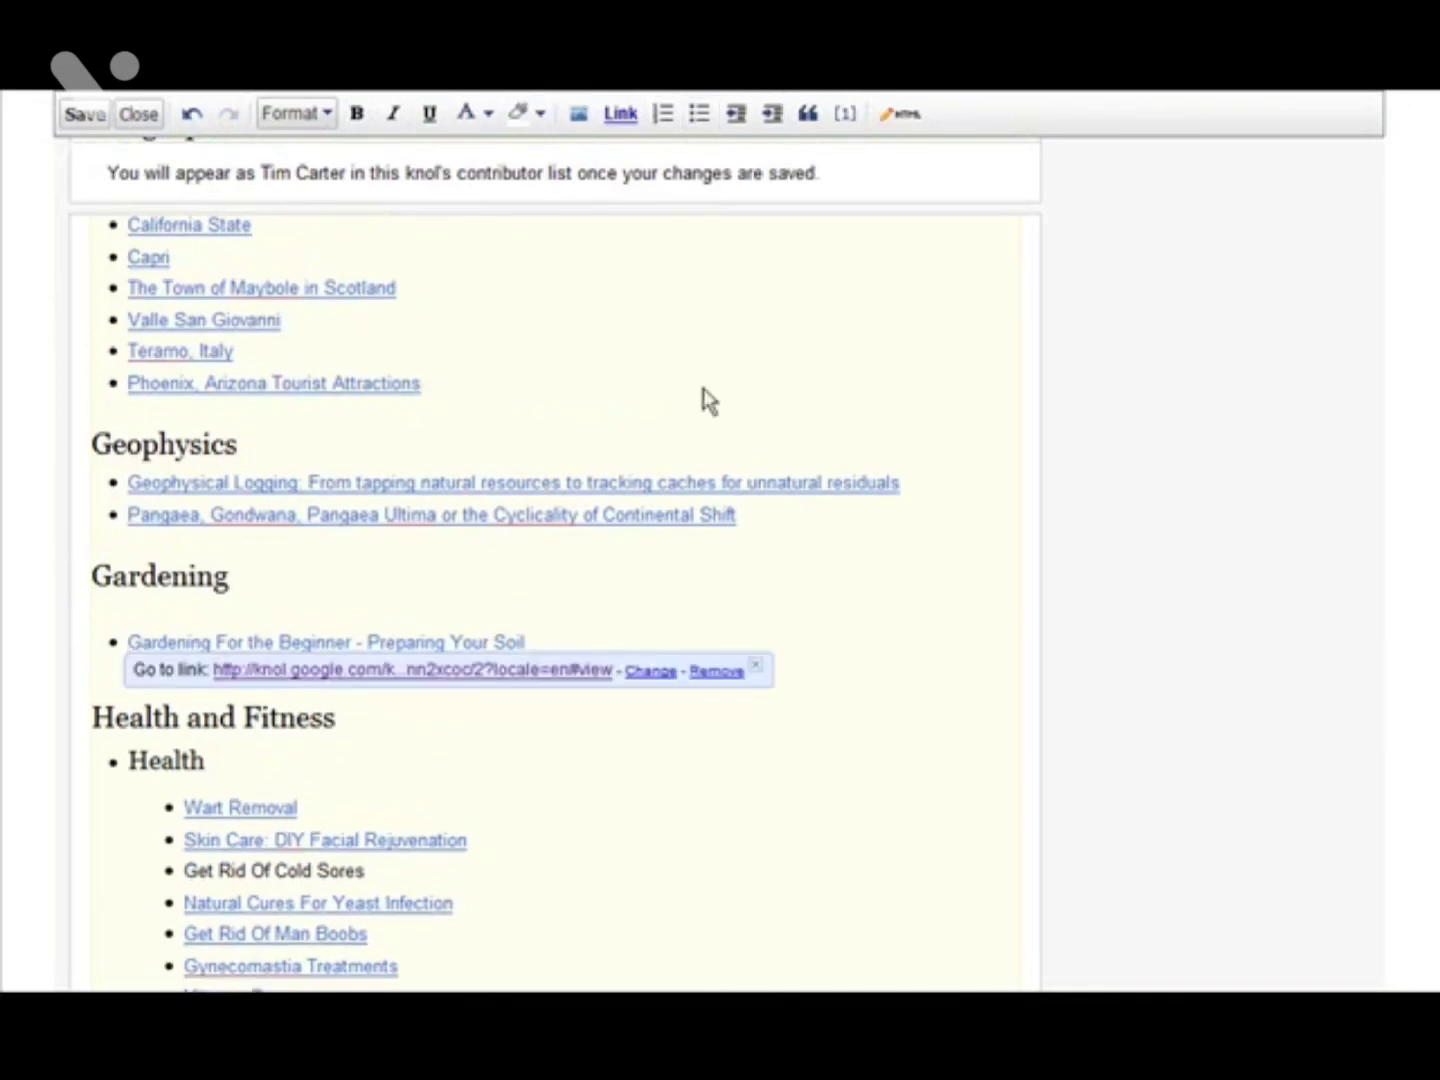
left_click(1093, 592)
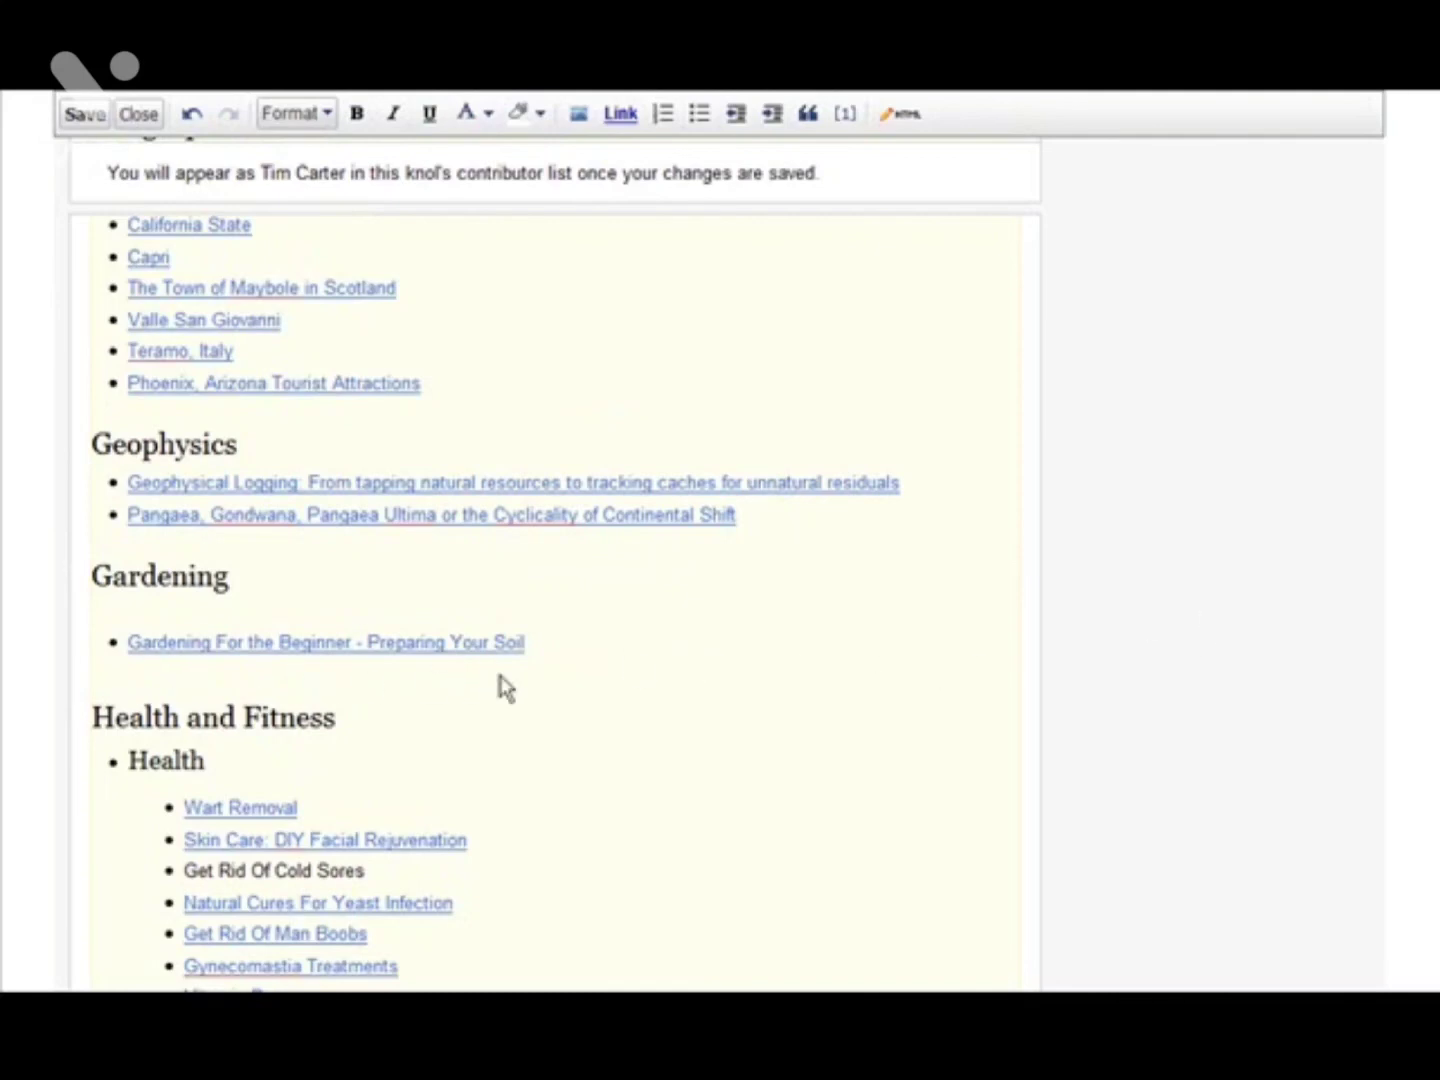
scroll(1136, 605, "up", 5)
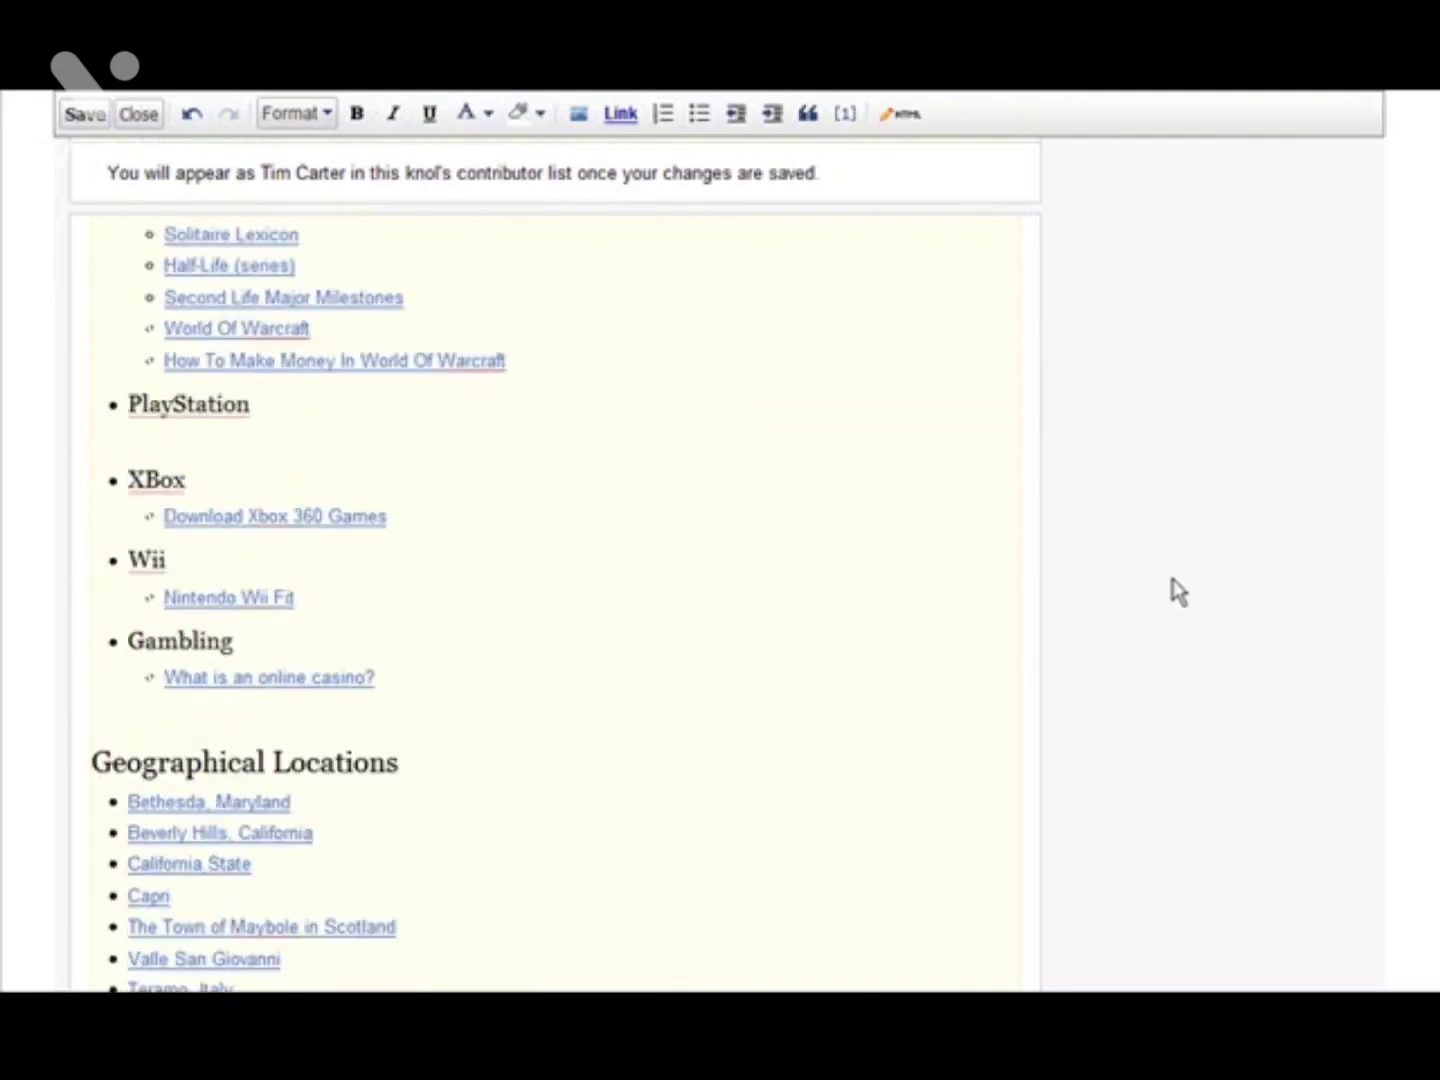
Save the changes to the New Knols listing and close its editor.
scroll(1168, 587, "up", 5)
scroll(1158, 476, "up", 3)
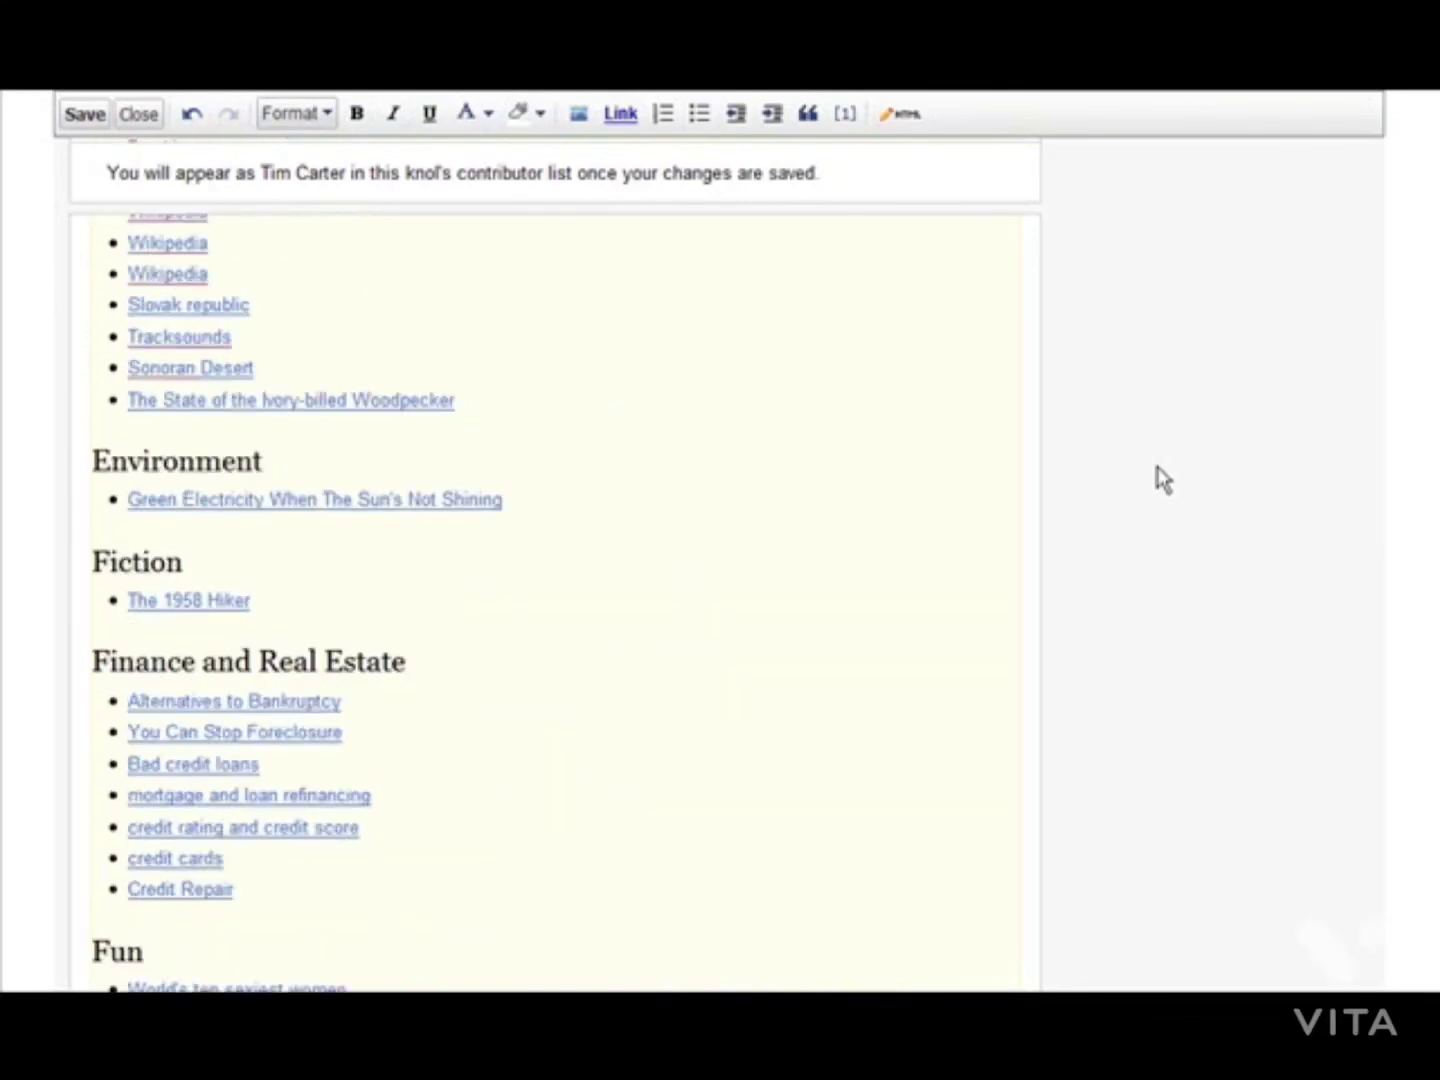
left_click(76, 115)
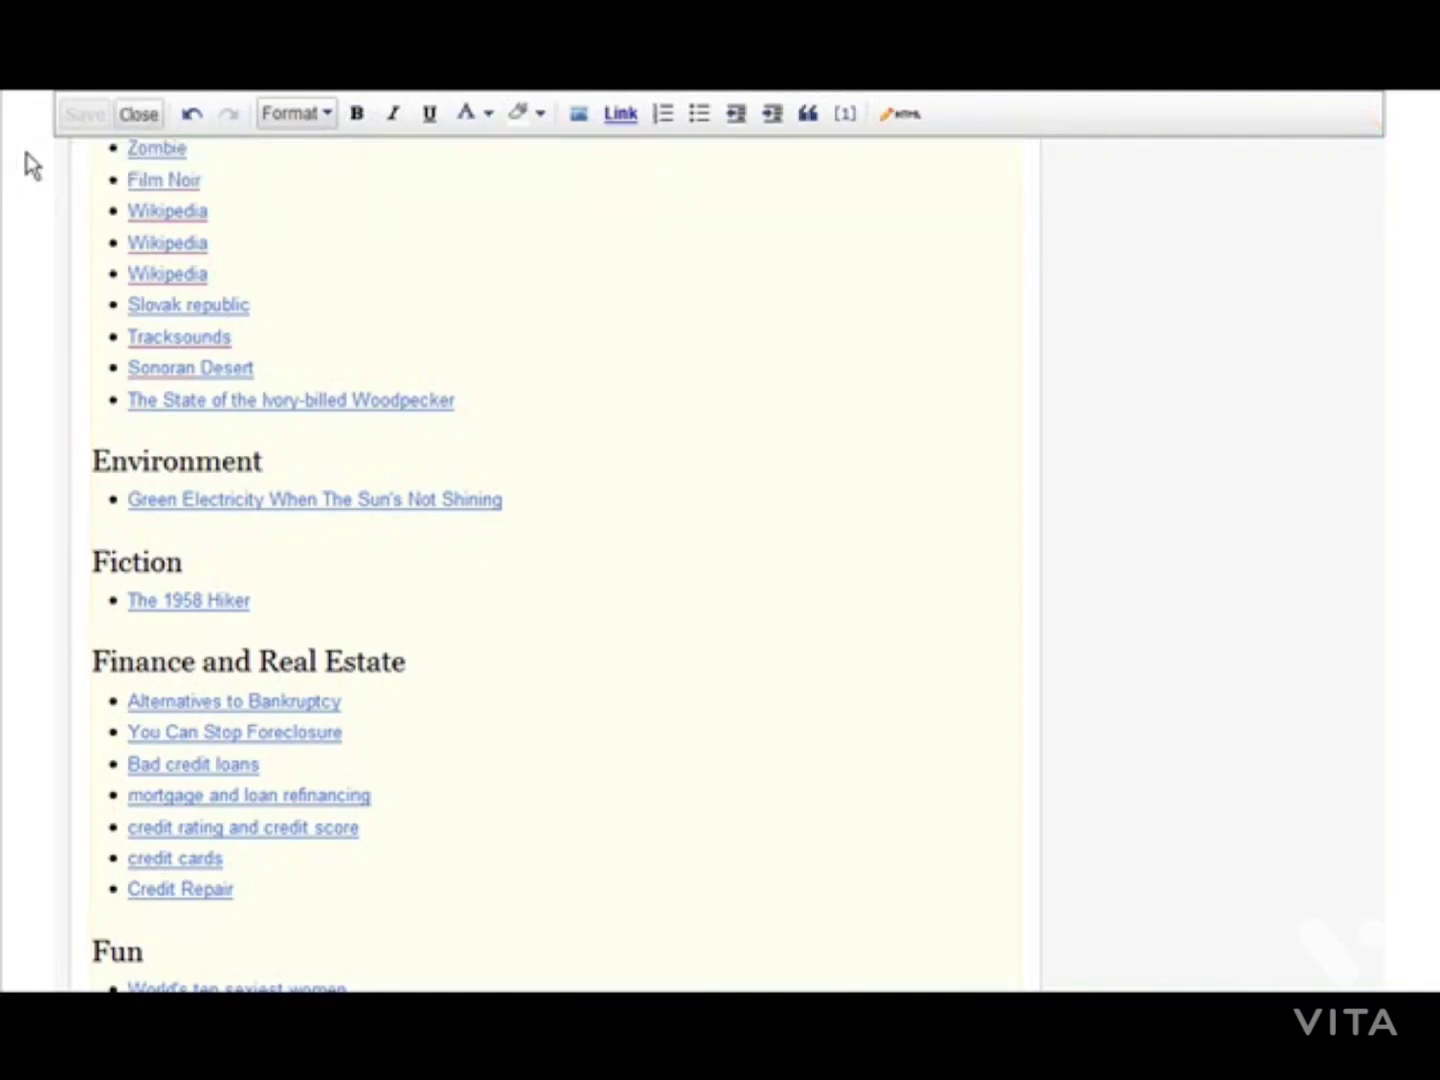
left_click(137, 116)
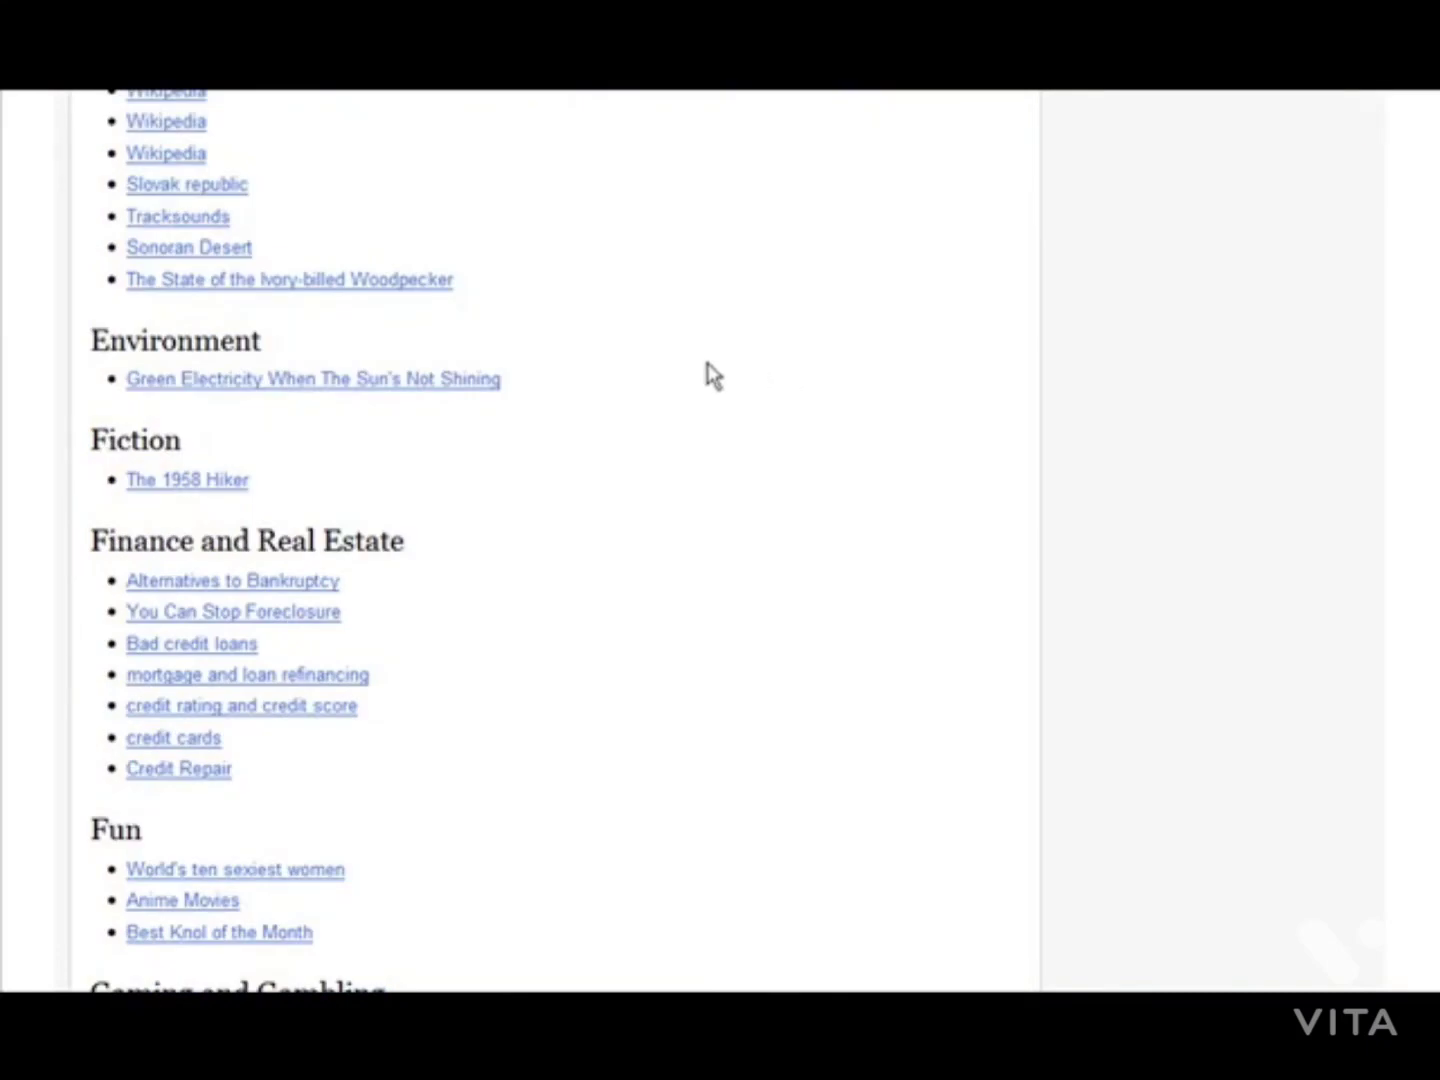
Test the new link under Gardening in the saved listing and look over the gardening knol it opens.
scroll(715, 373, "up", 5)
scroll(740, 374, "down", 4)
scroll(745, 373, "down", 12)
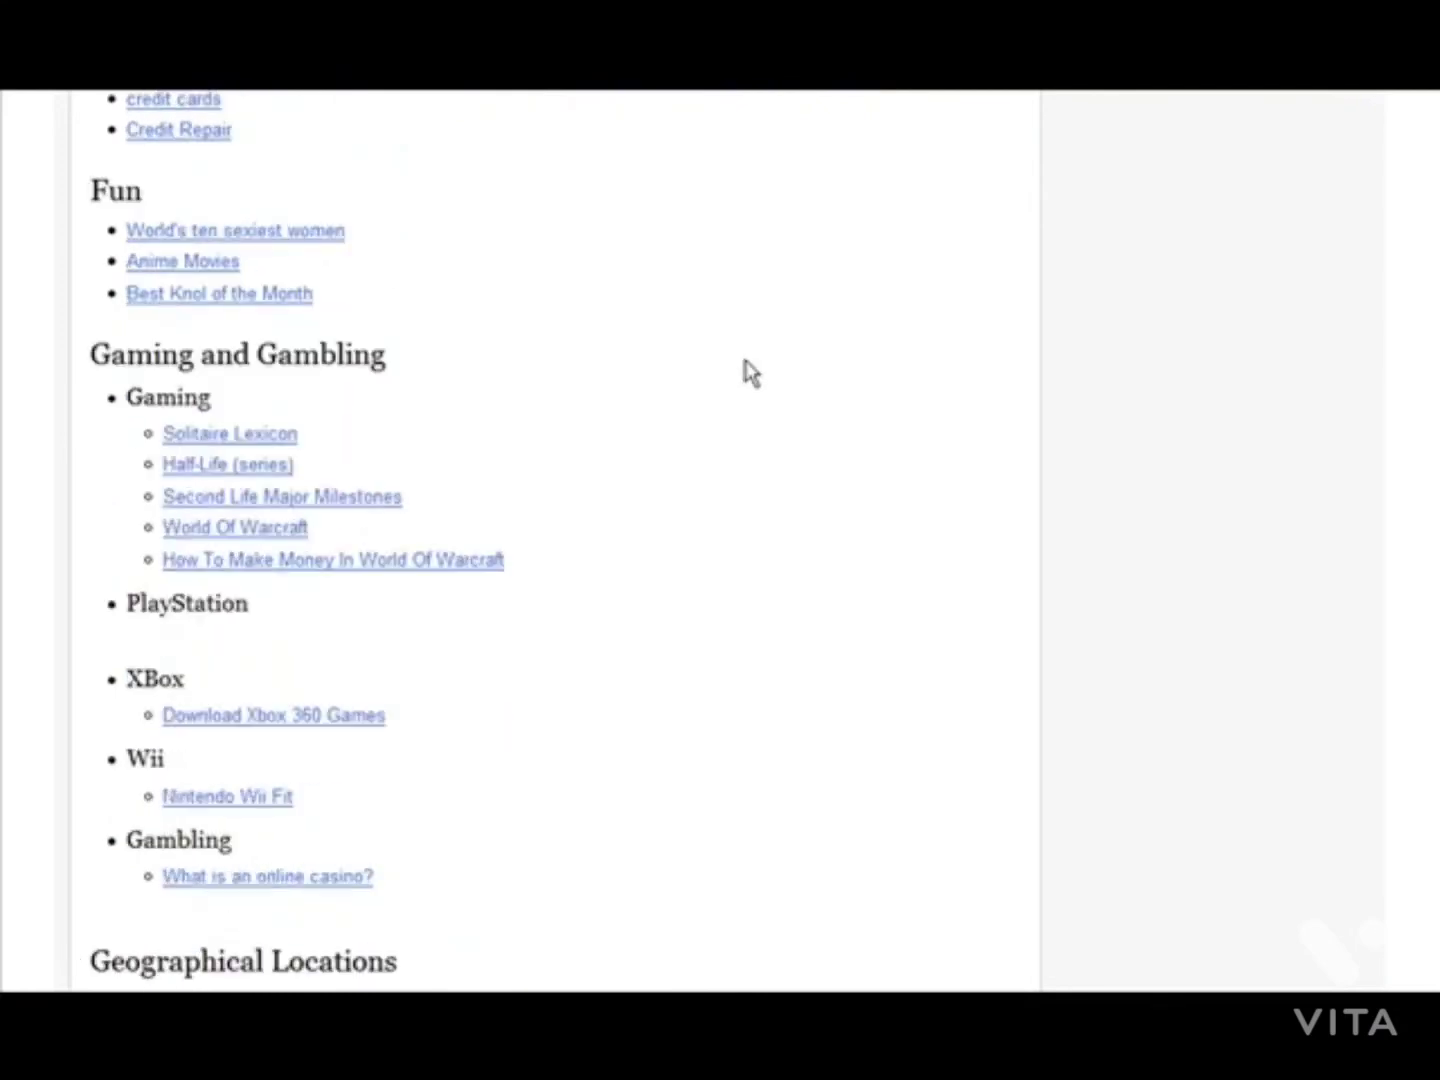
scroll(751, 373, "down", 10)
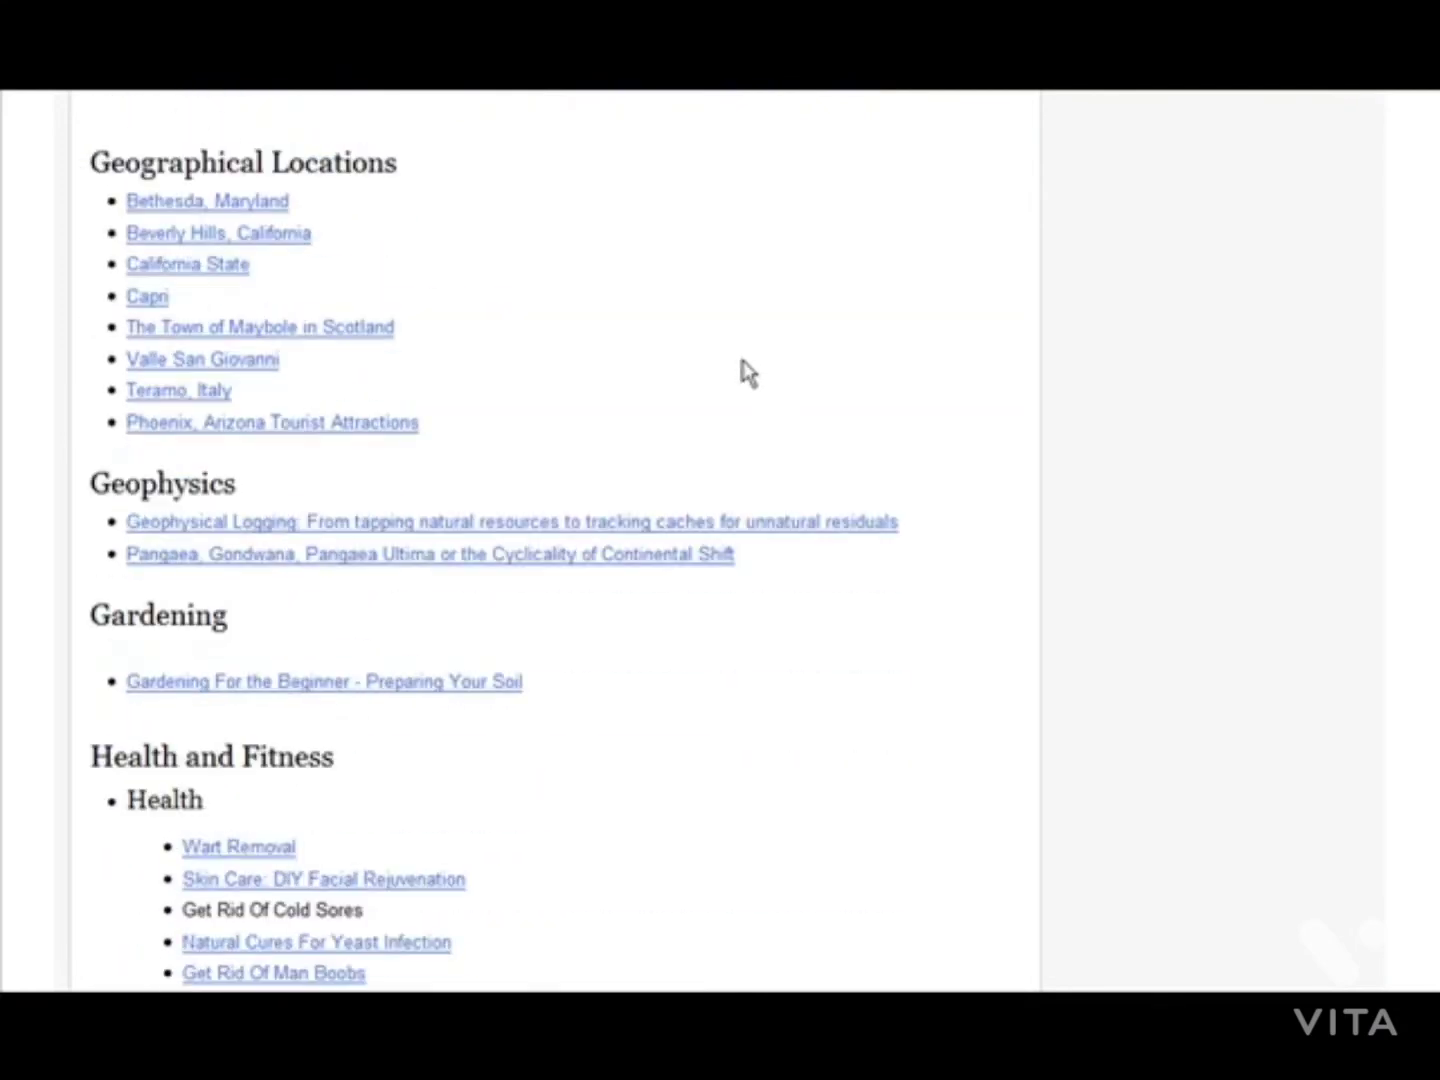
left_click(301, 443)
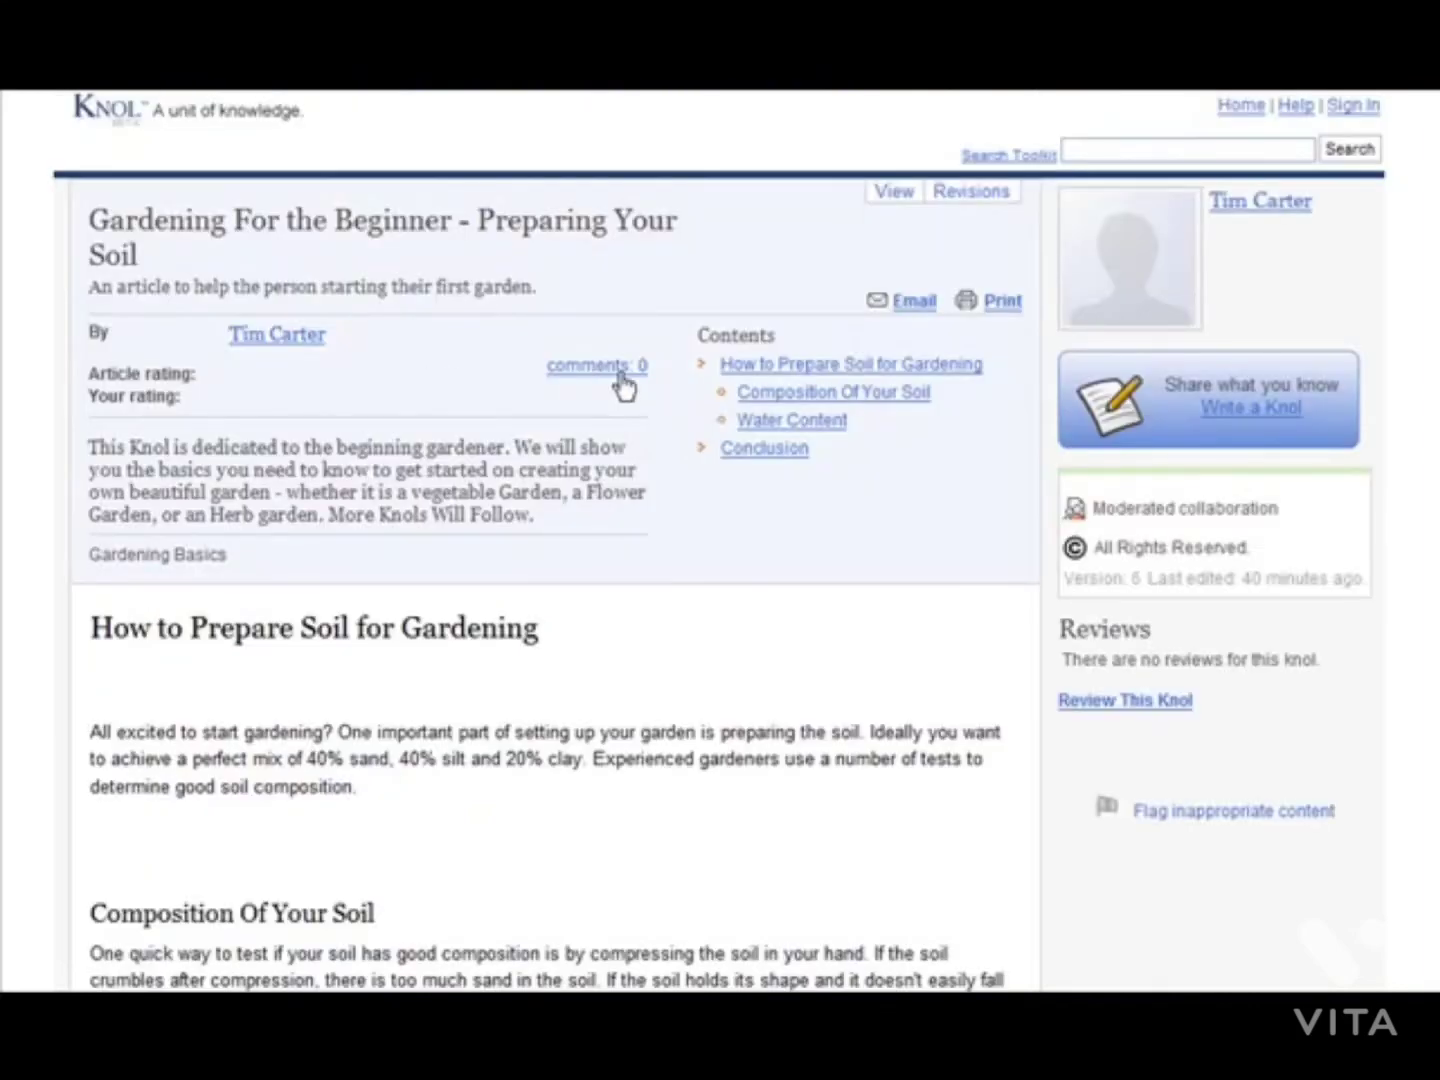
scroll(622, 378, "down", 2)
scroll(628, 378, "down", 1)
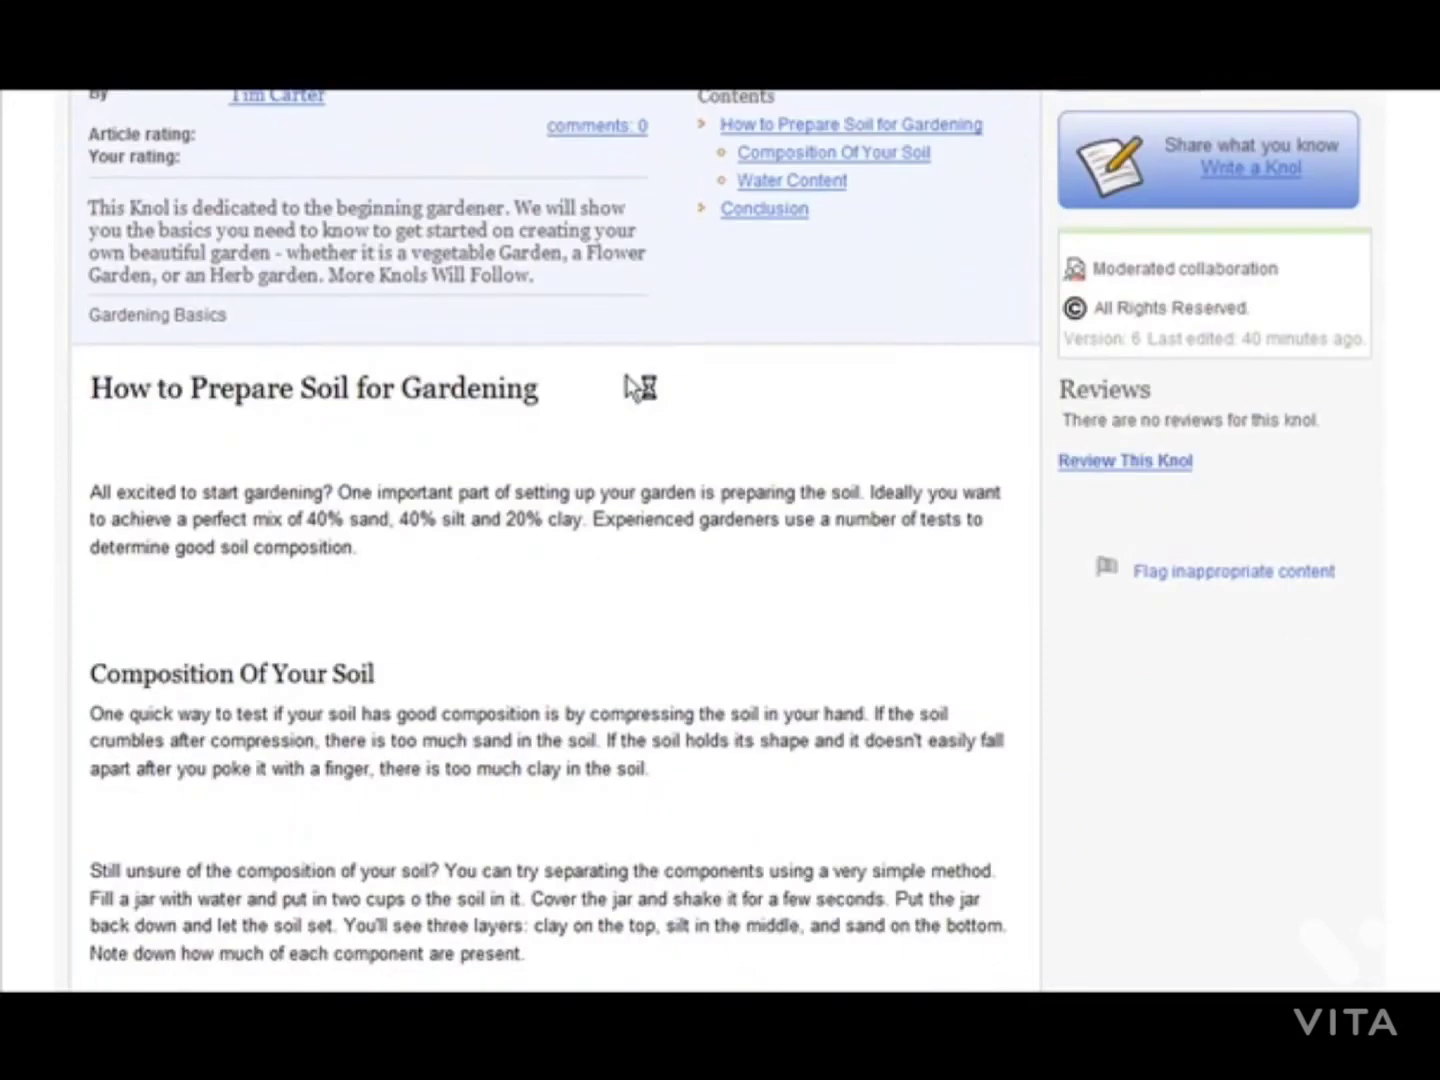
scroll(640, 379, "up", 3)
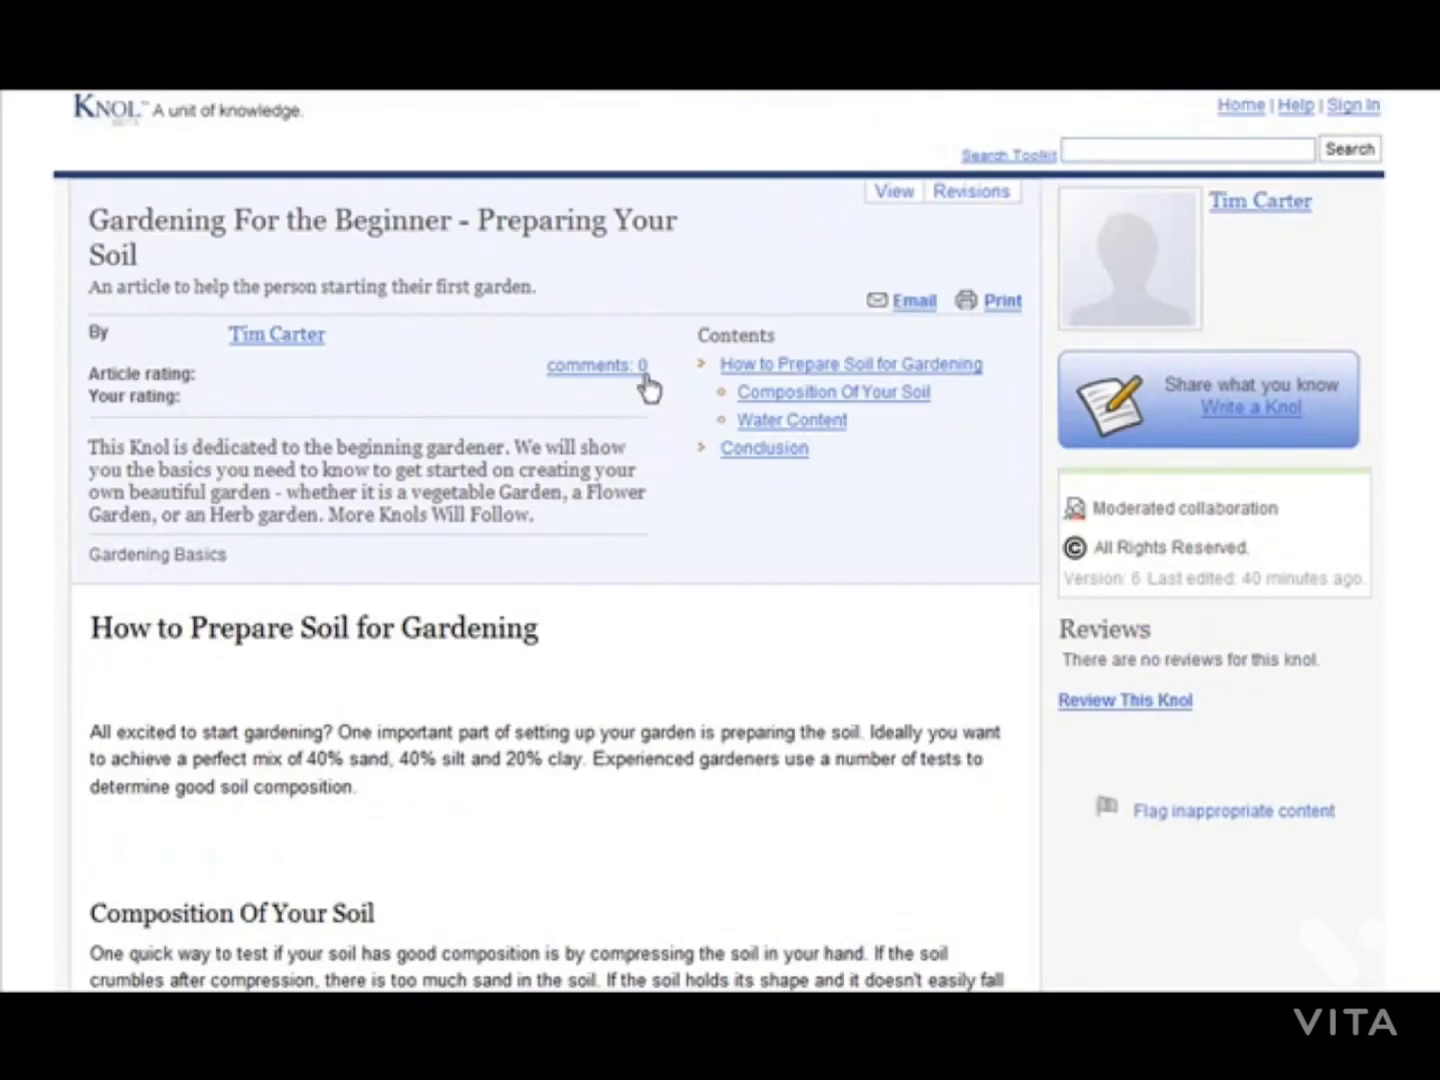
left_click(644, 379)
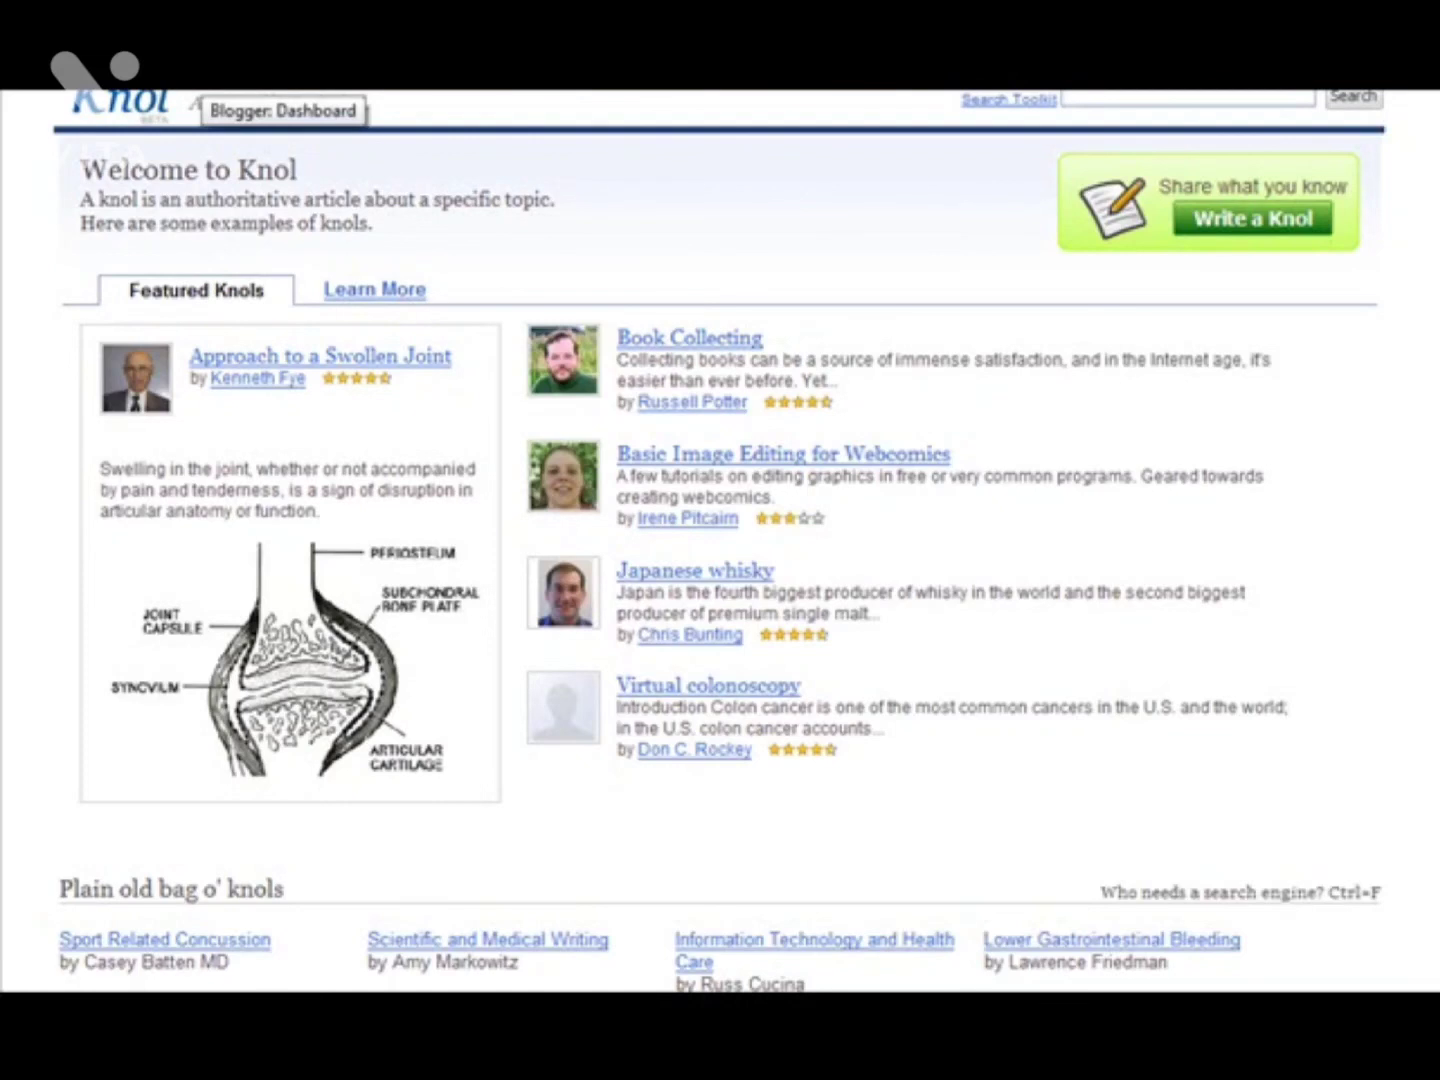
Switch to Blogger and create a blog titled "Beautiful Lawn and Garden" at beautiful-lawn-and-garden.blogspot.com, checking the address's availability and completing the word verification.
left_click(203, 78)
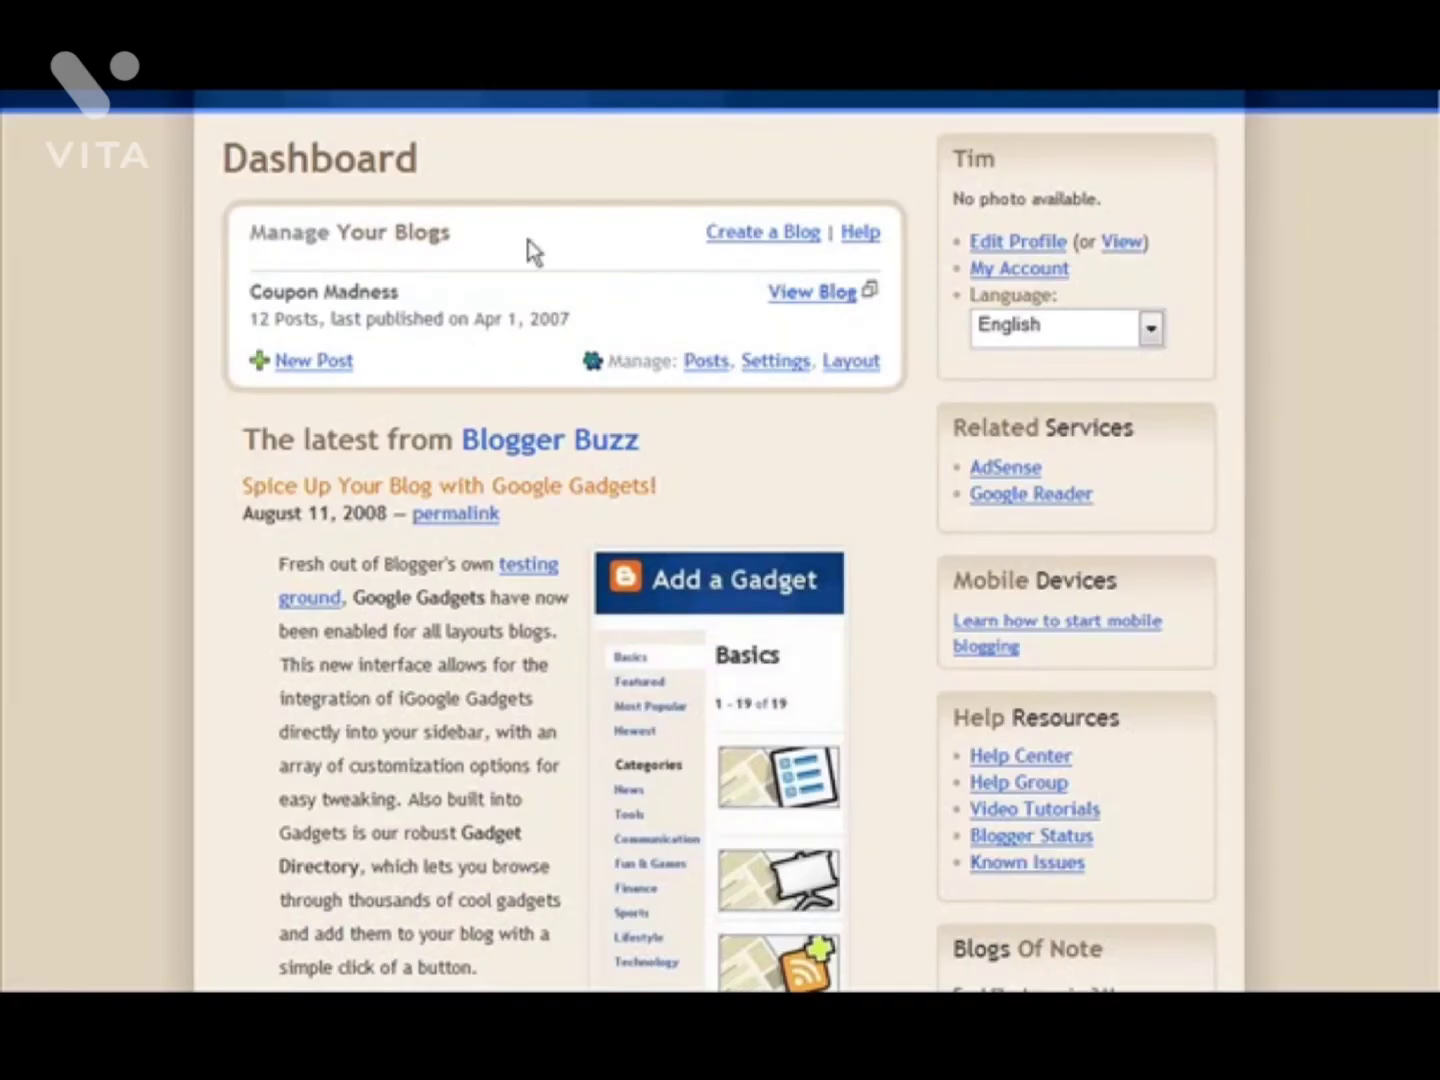
left_click(755, 235)
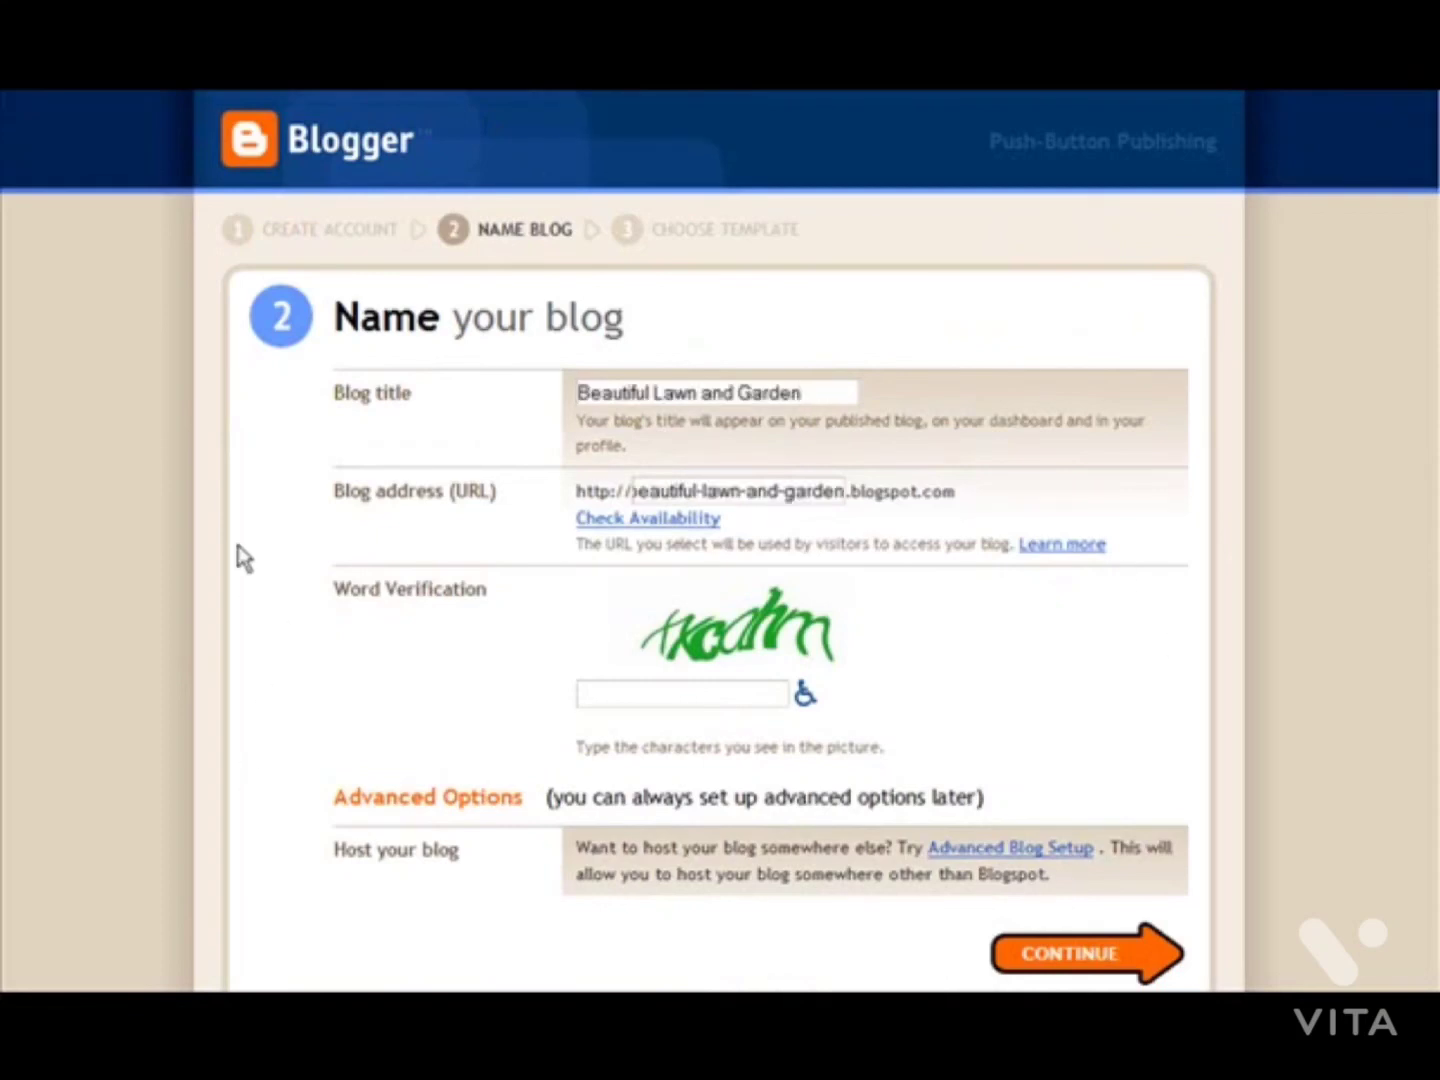
left_click(626, 518)
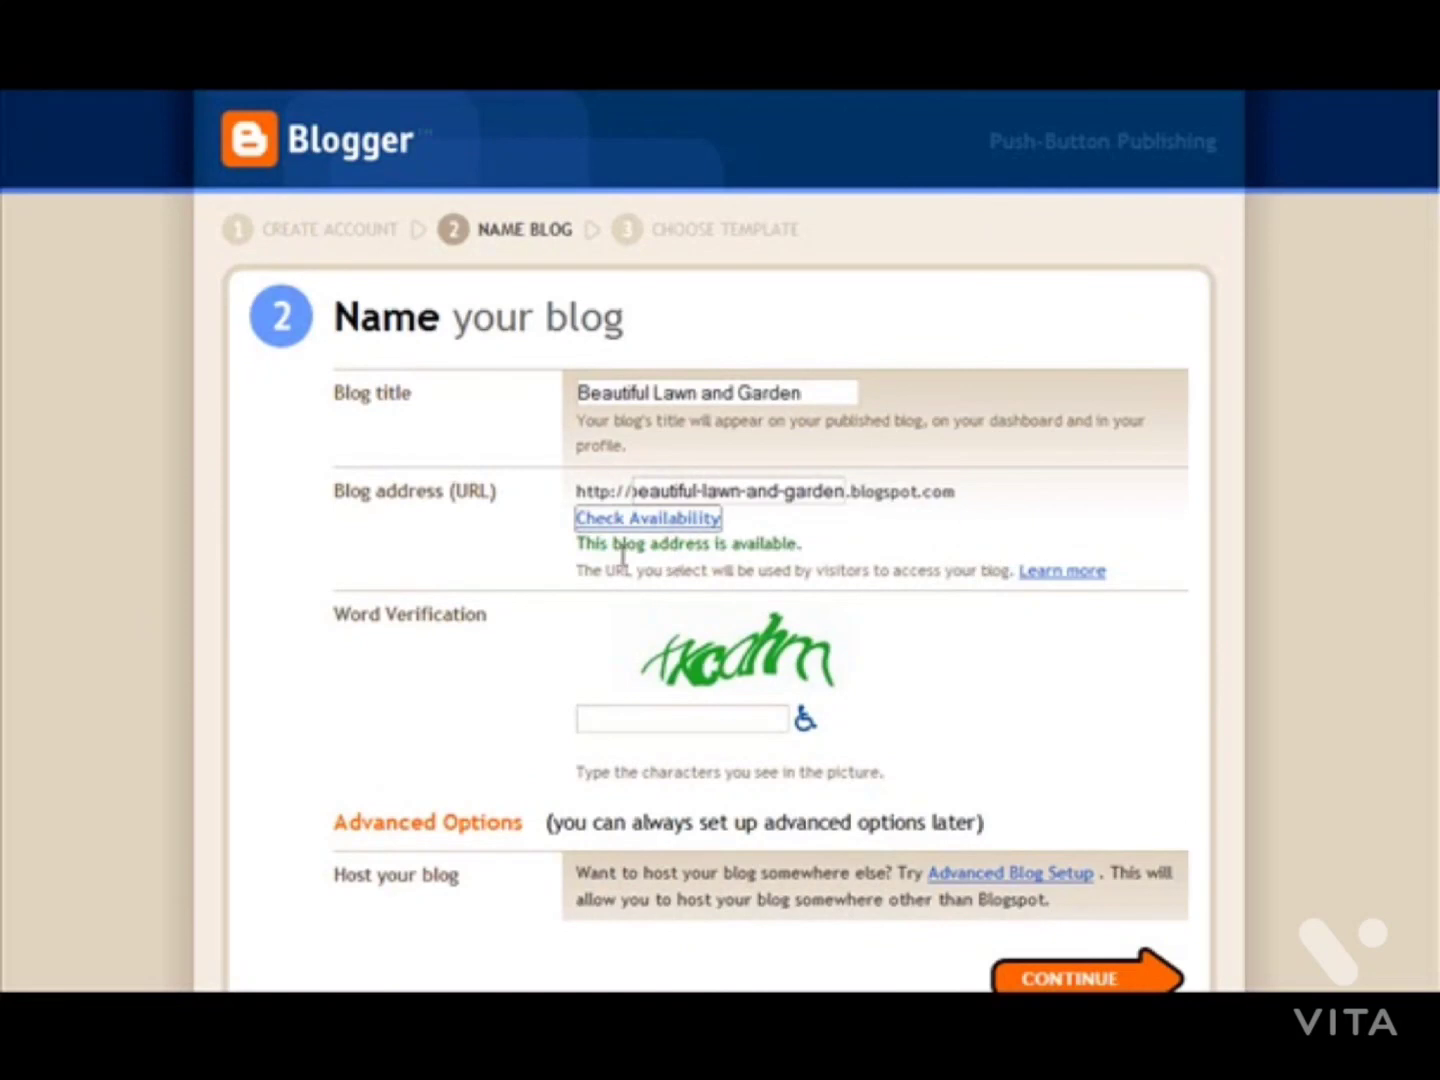
scroll(966, 607, "down", 2)
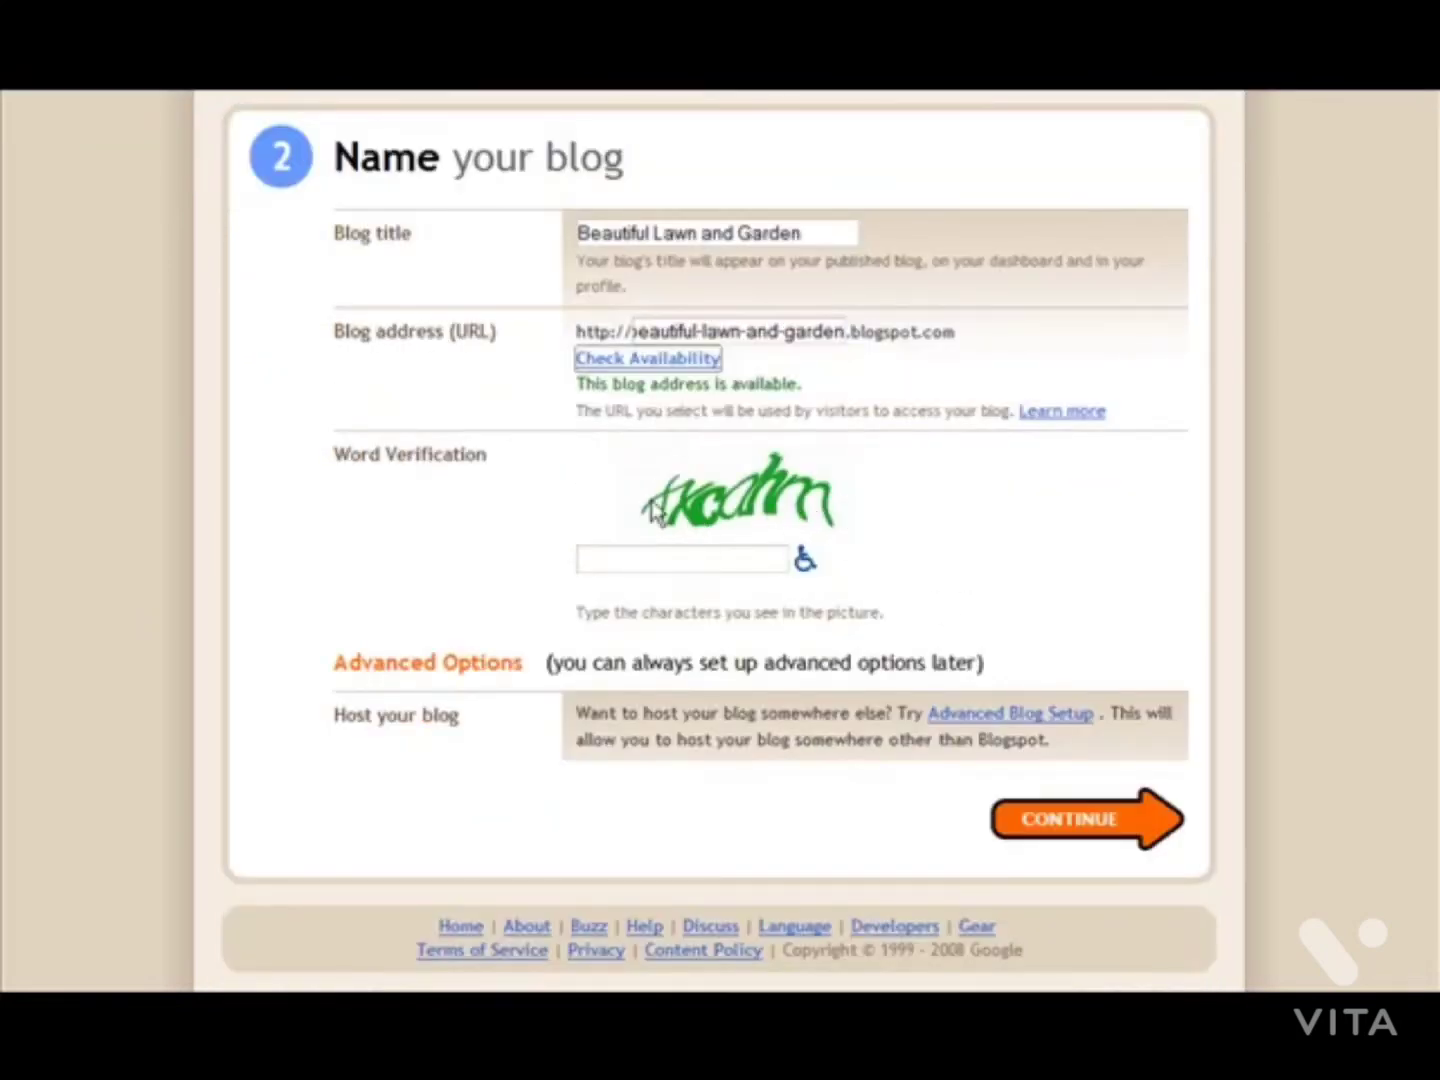
left_click(617, 564)
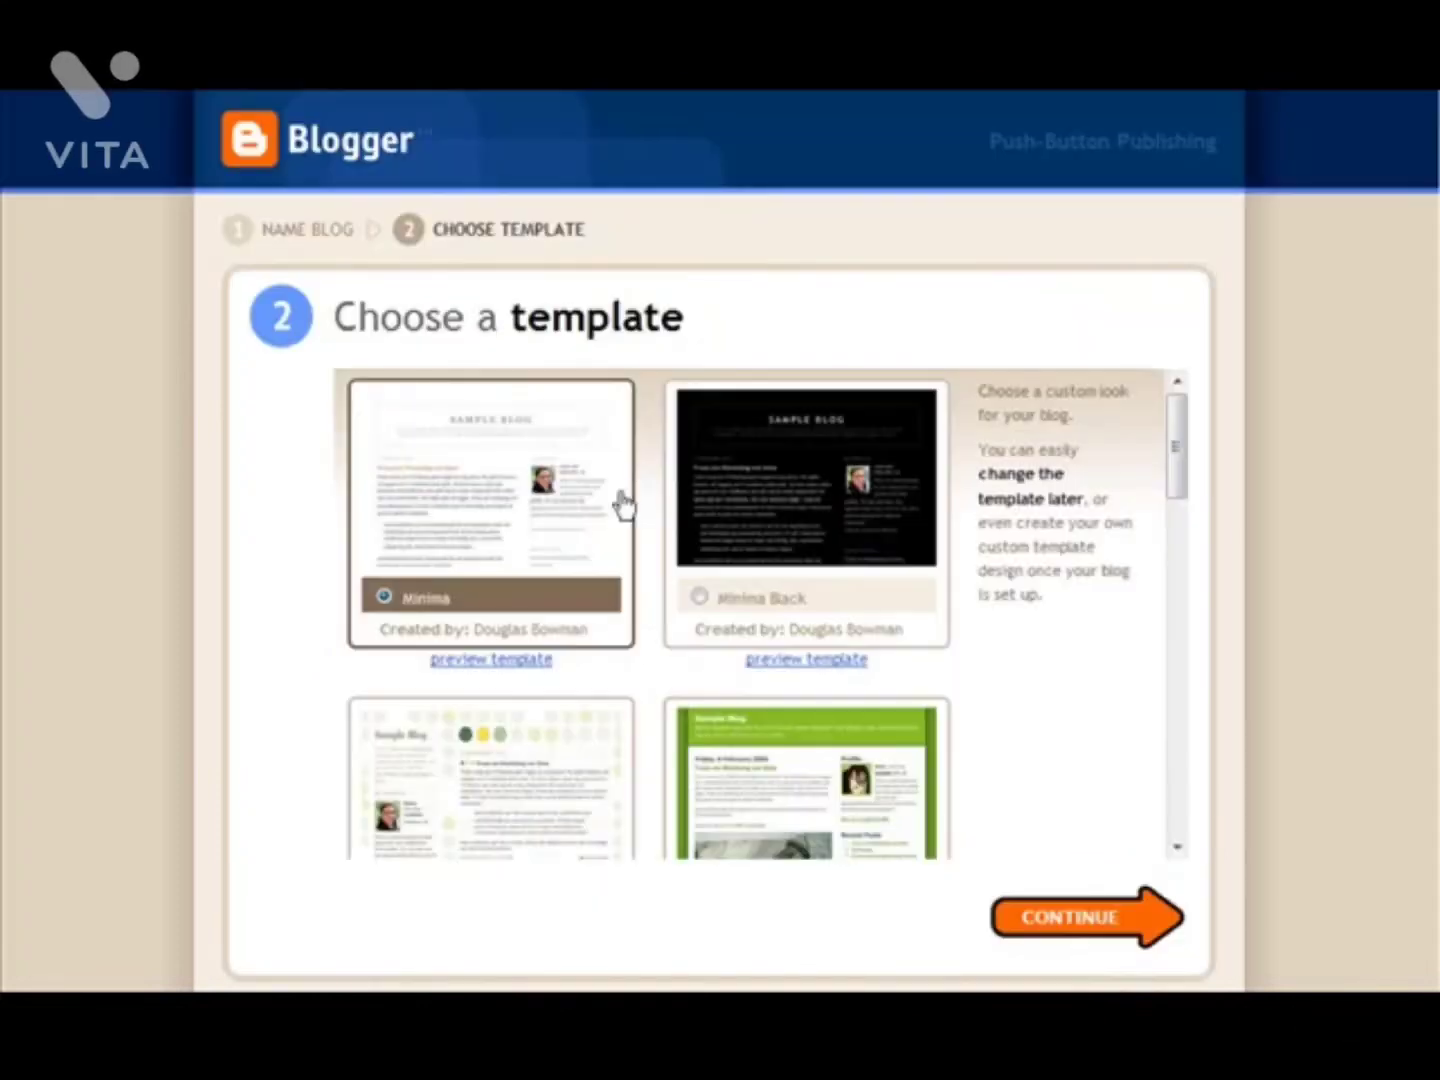
Choose the Snapshot template for the new blog and finish creating it.
scroll(841, 514, "down", 5)
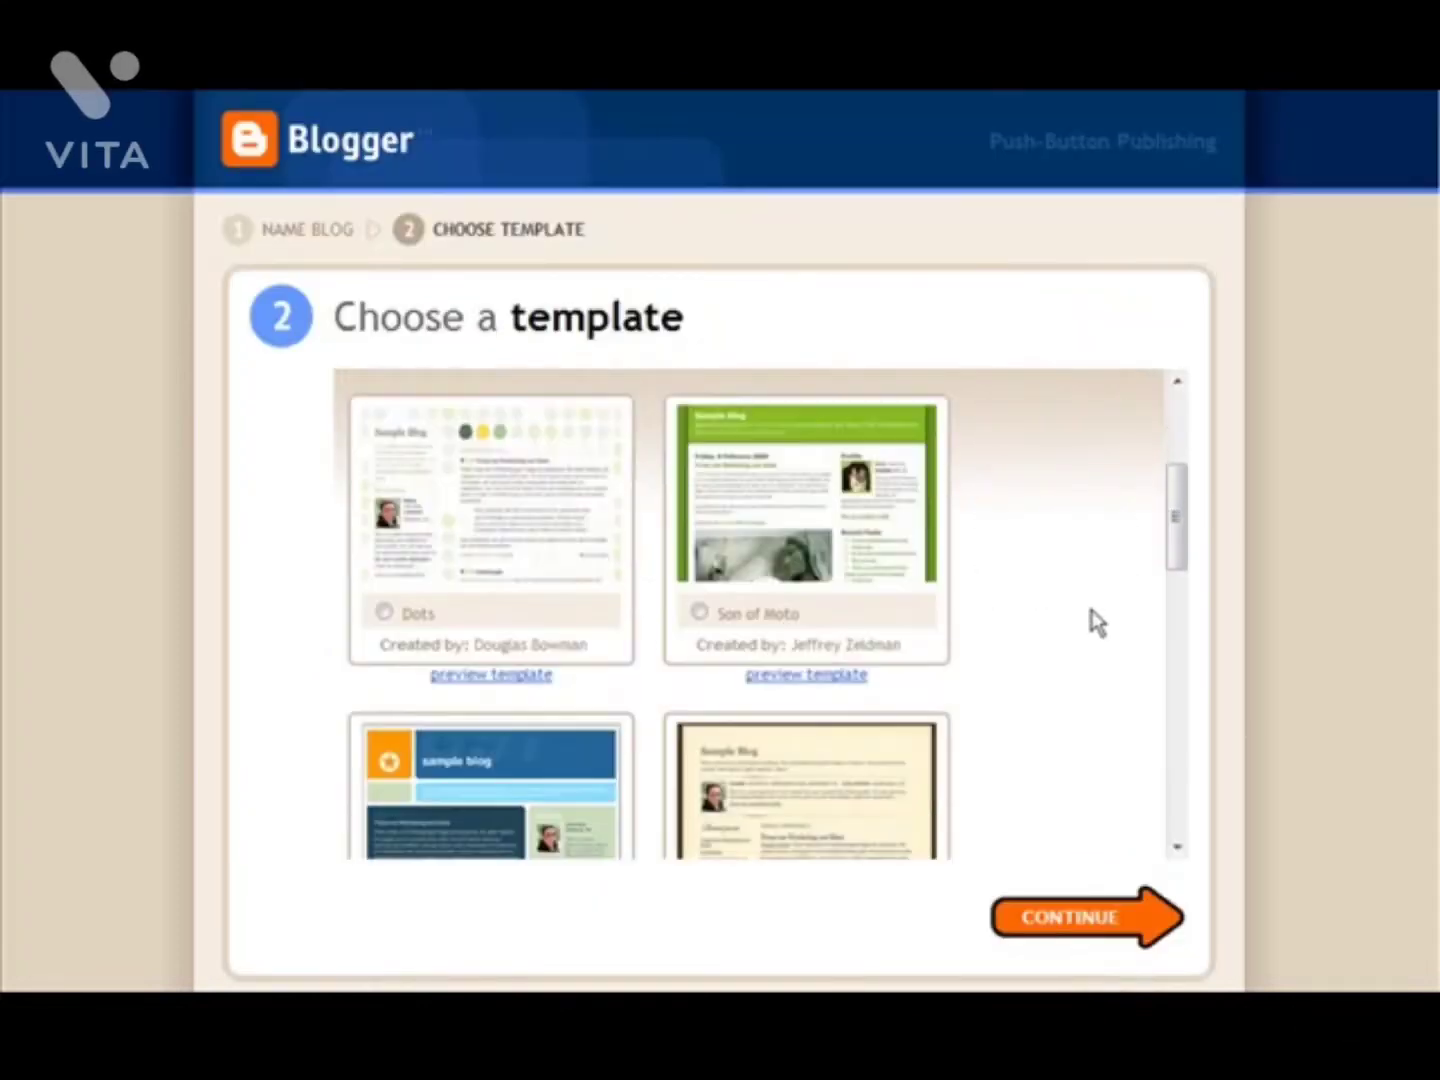
scroll(1094, 612, "down", 6)
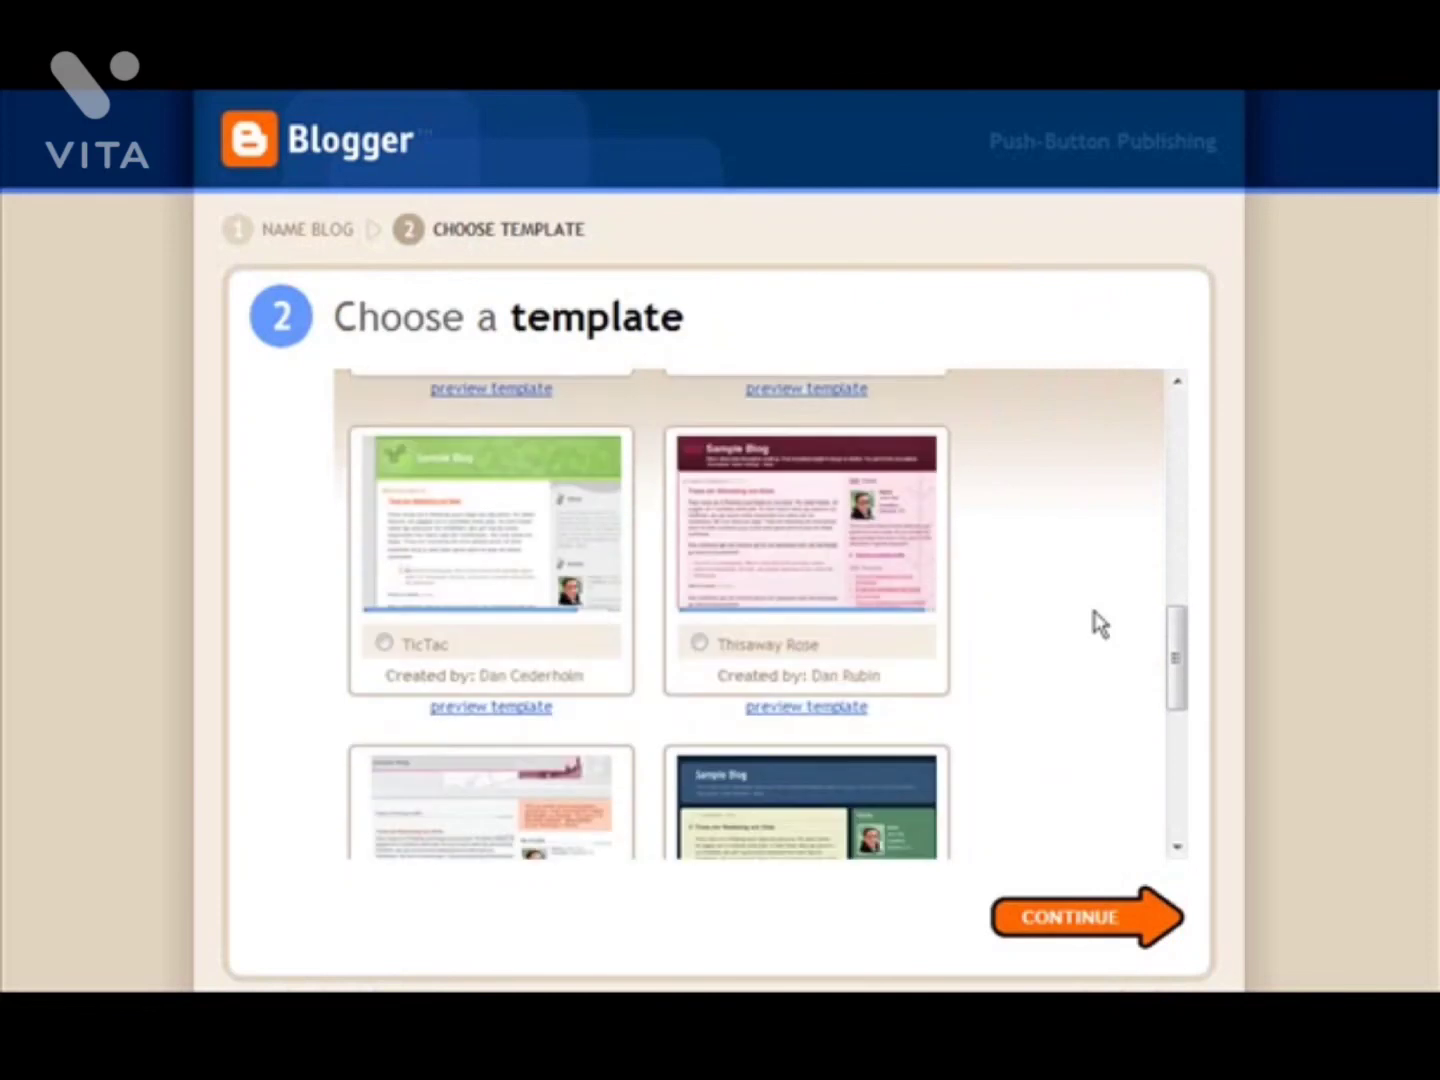
scroll(1094, 622, "down", 5)
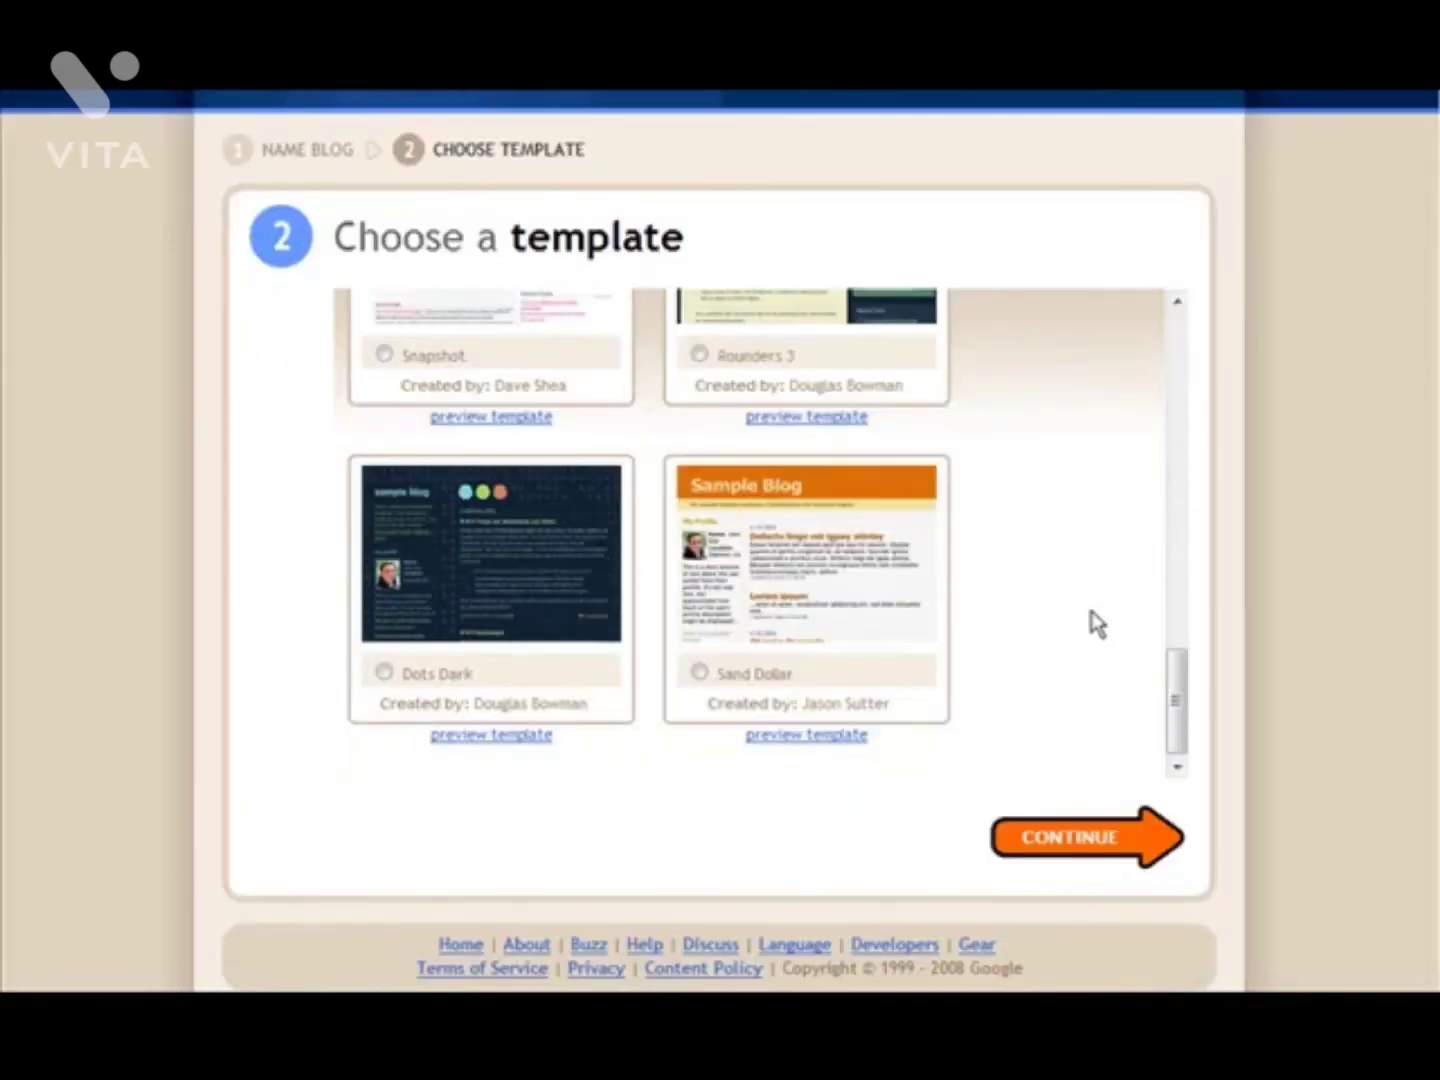
scroll(590, 640, "up", 3)
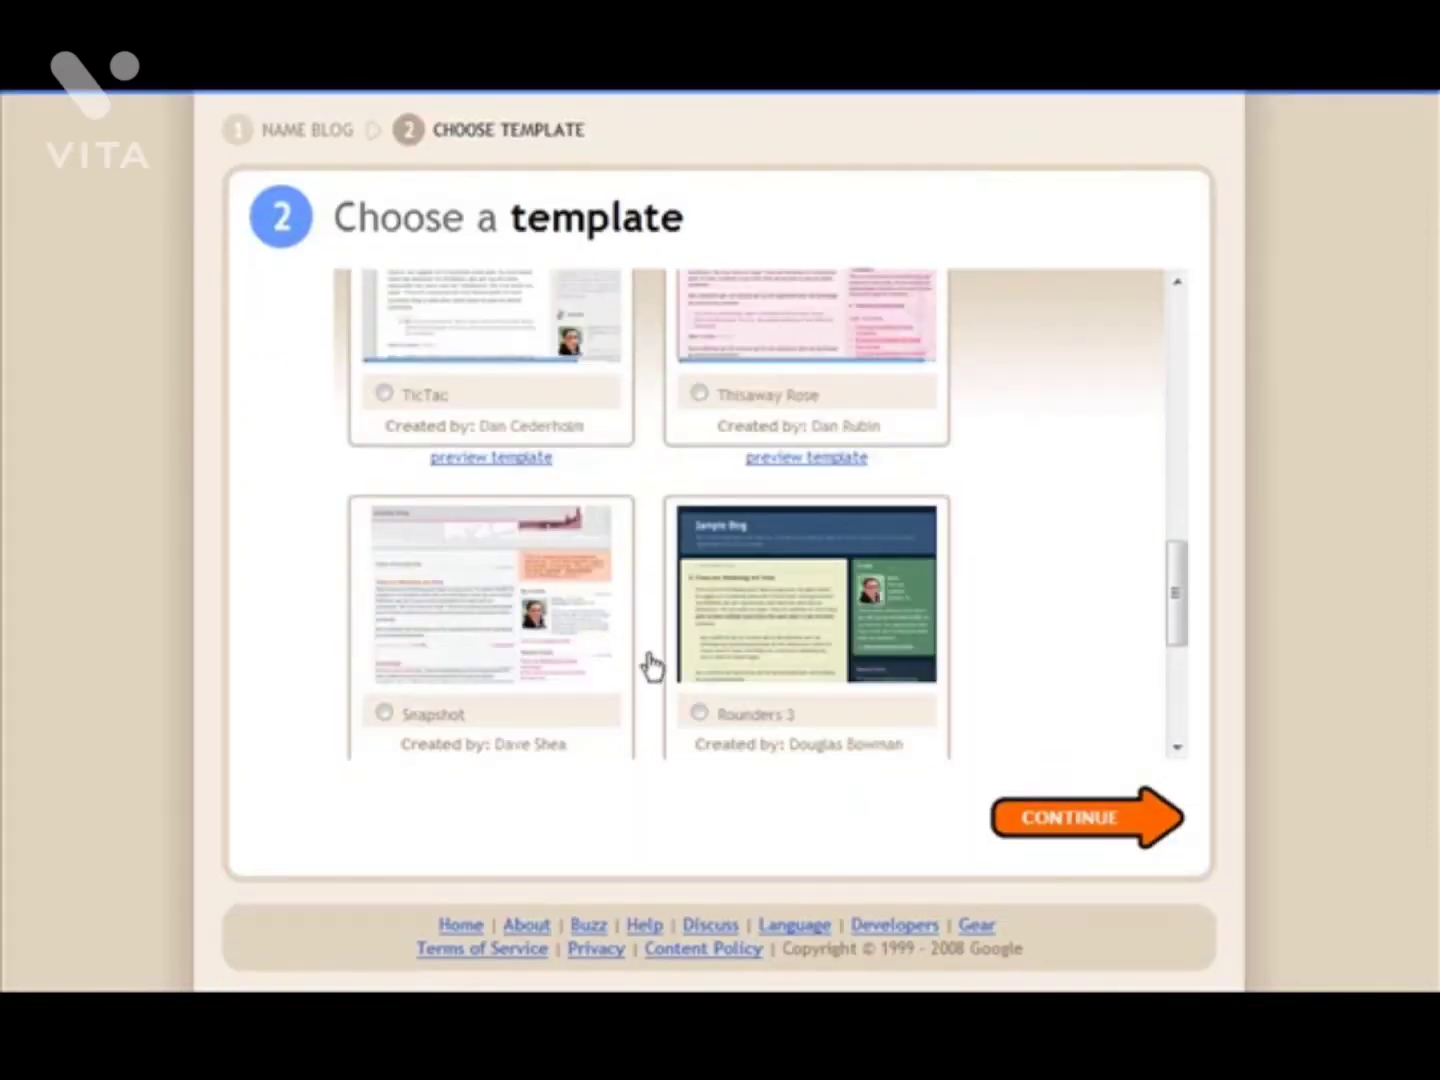
left_click(503, 645)
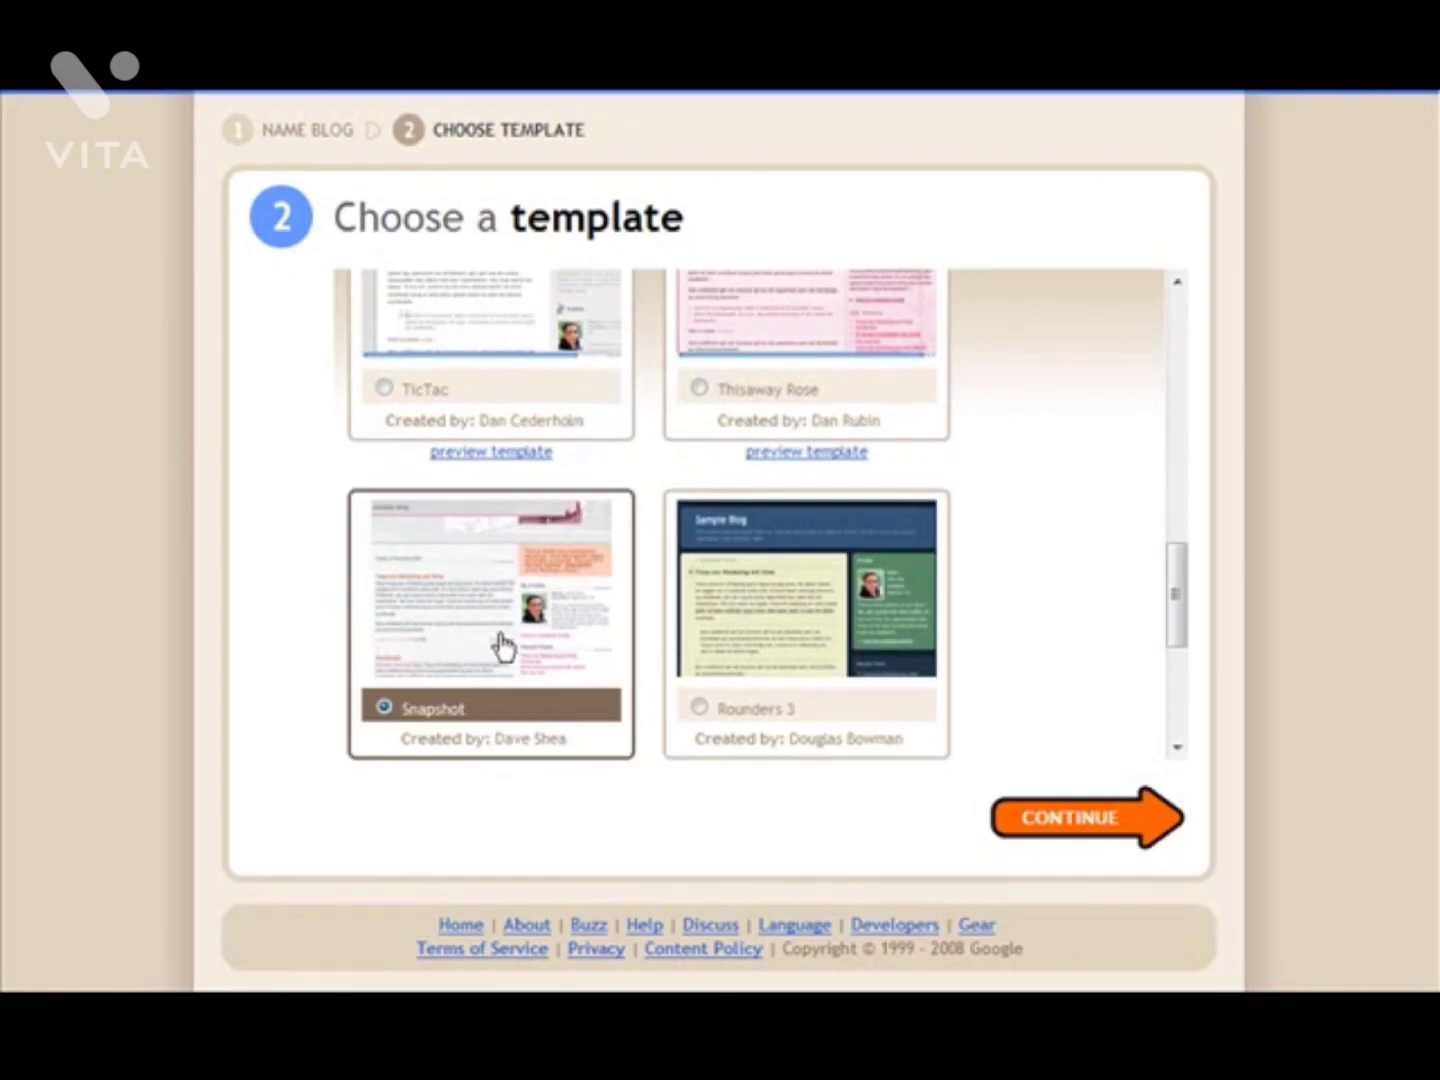
left_click(1122, 818)
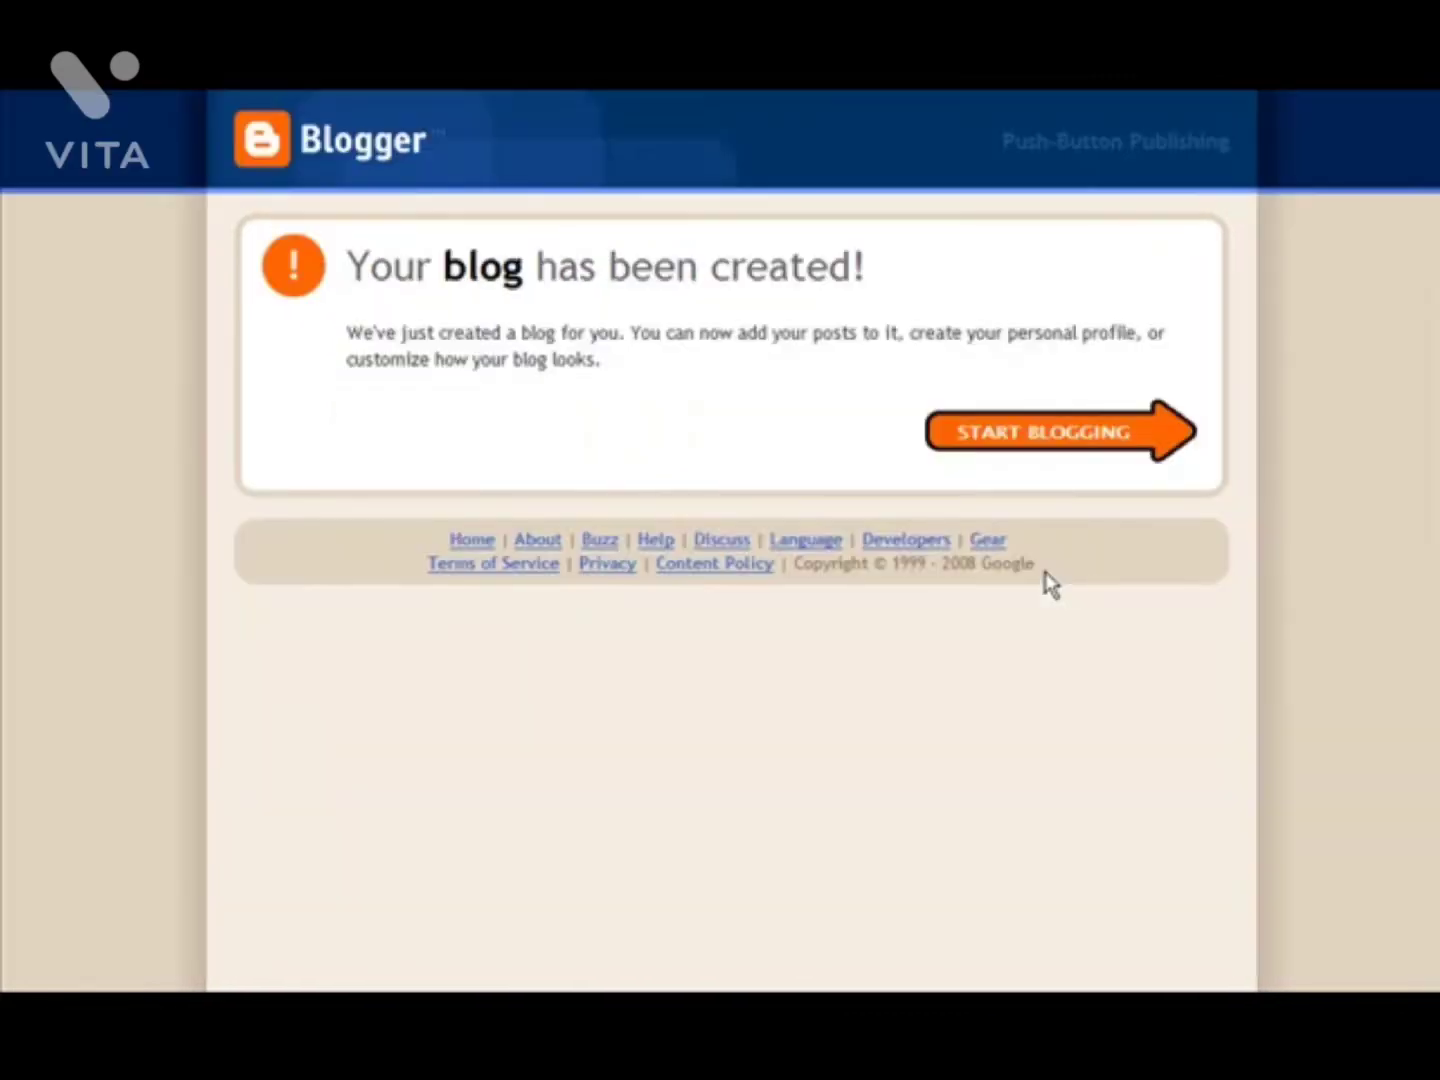
Write the post "Gaining an Understanding of Home Gardening" with the article text and closing line "For more gardening facts - see mt Knol by clicking here".
left_click(1035, 446)
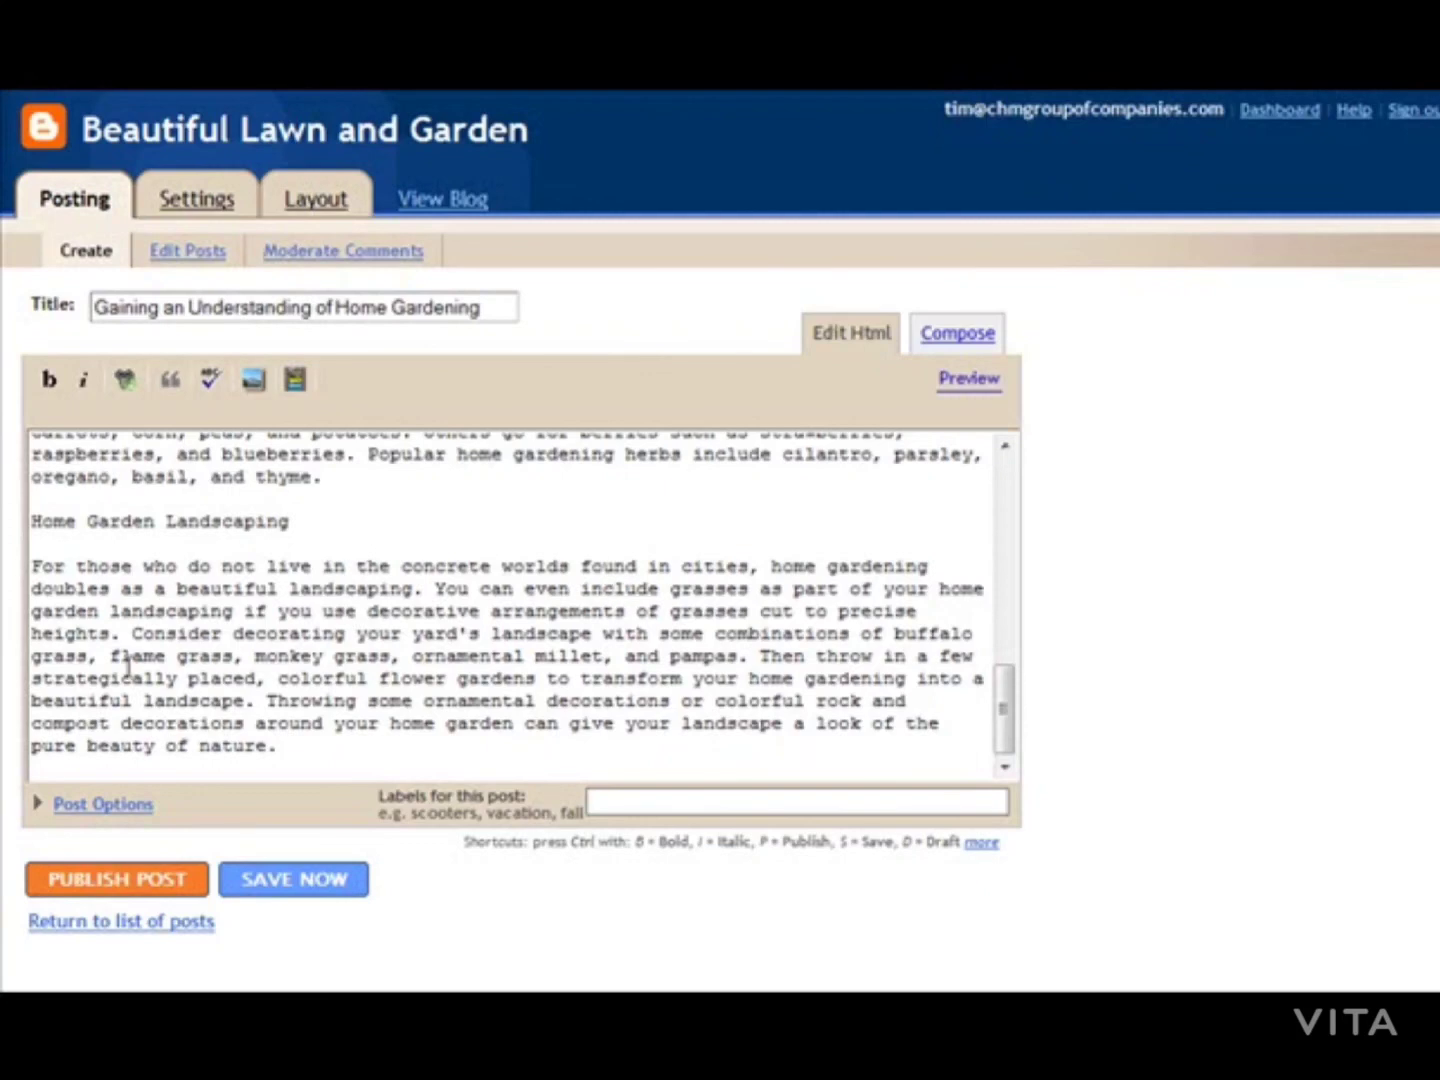
left_click(299, 749)
key("Return")
key("Return")
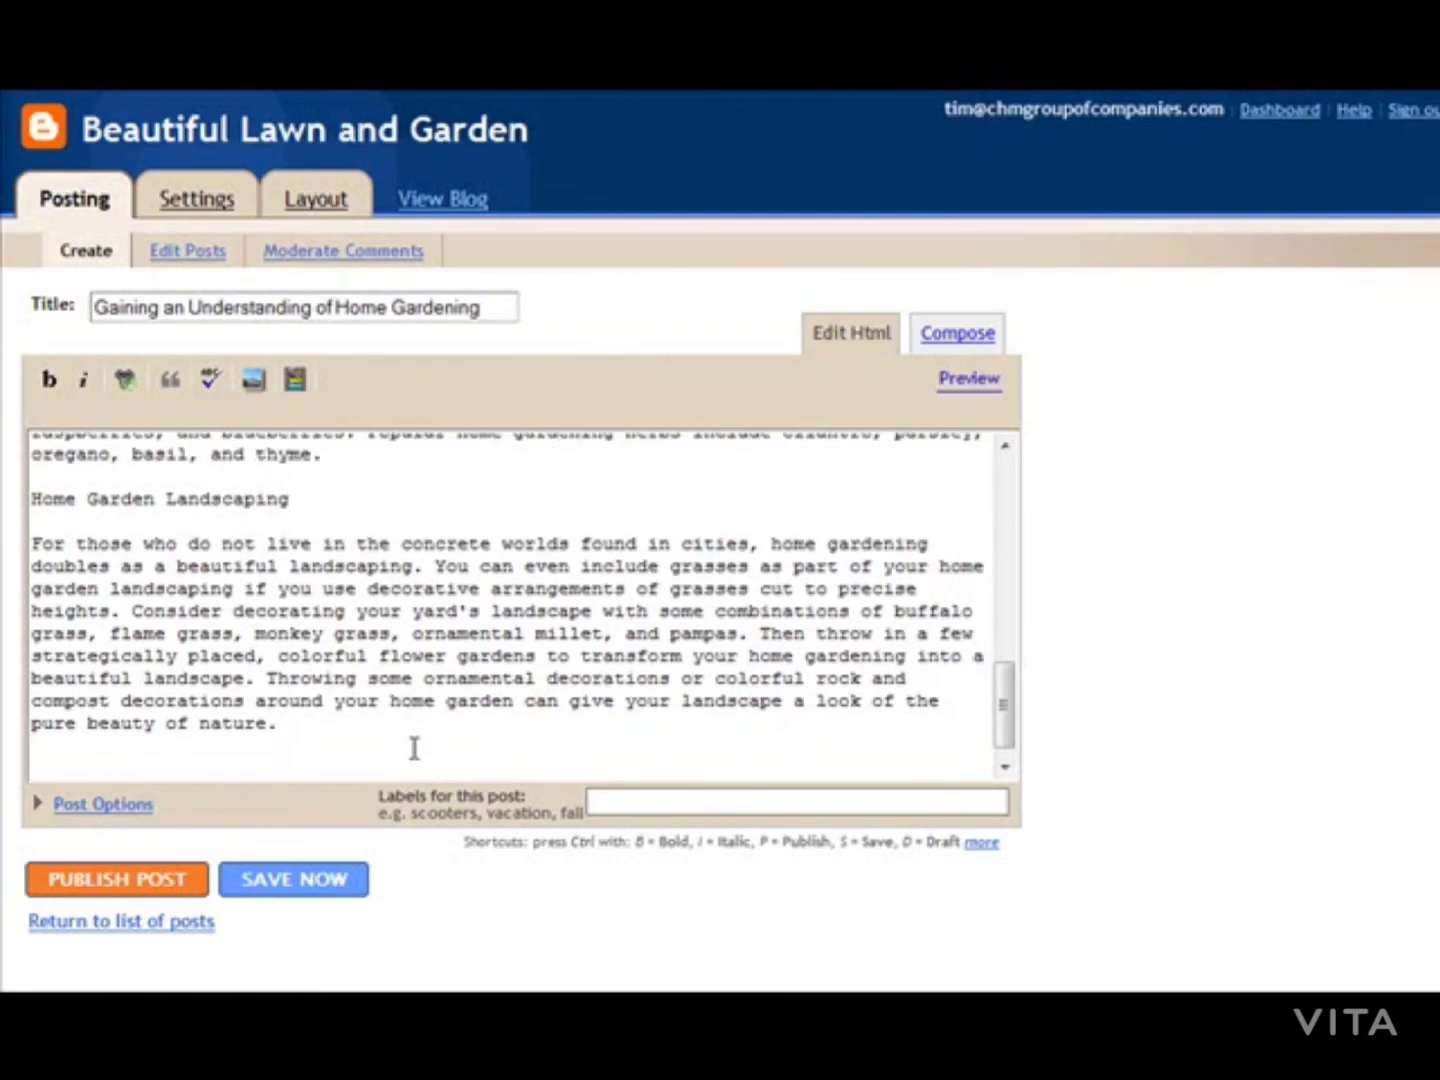
type("For")
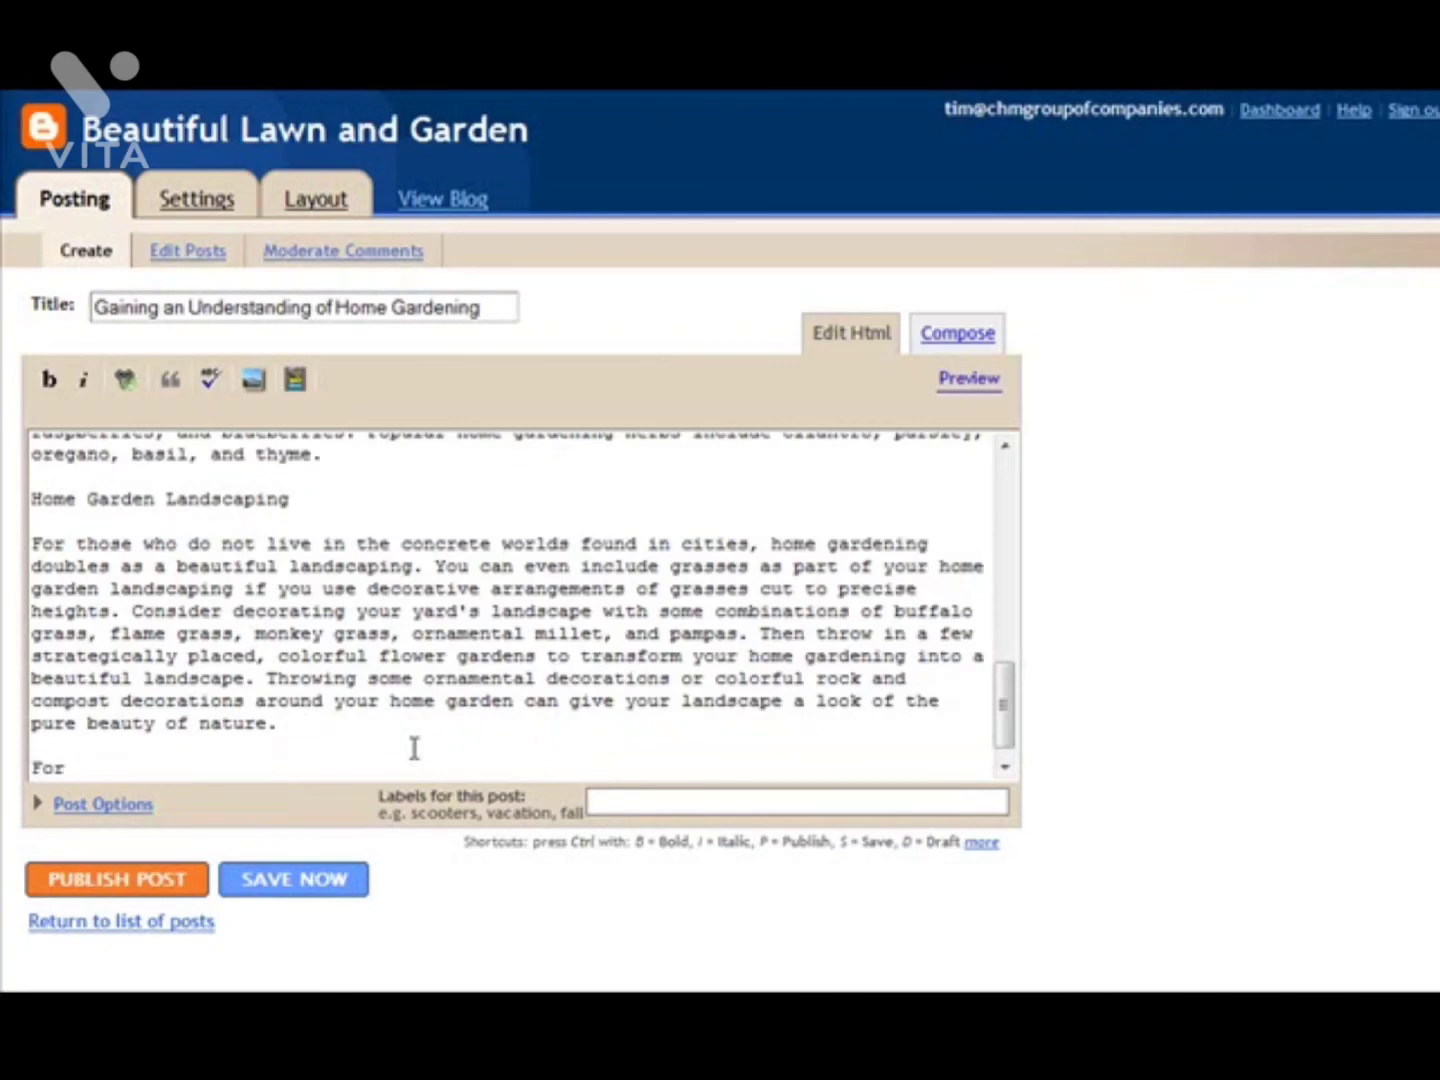
type("more gardening facts - see mt Knol by clicking here")
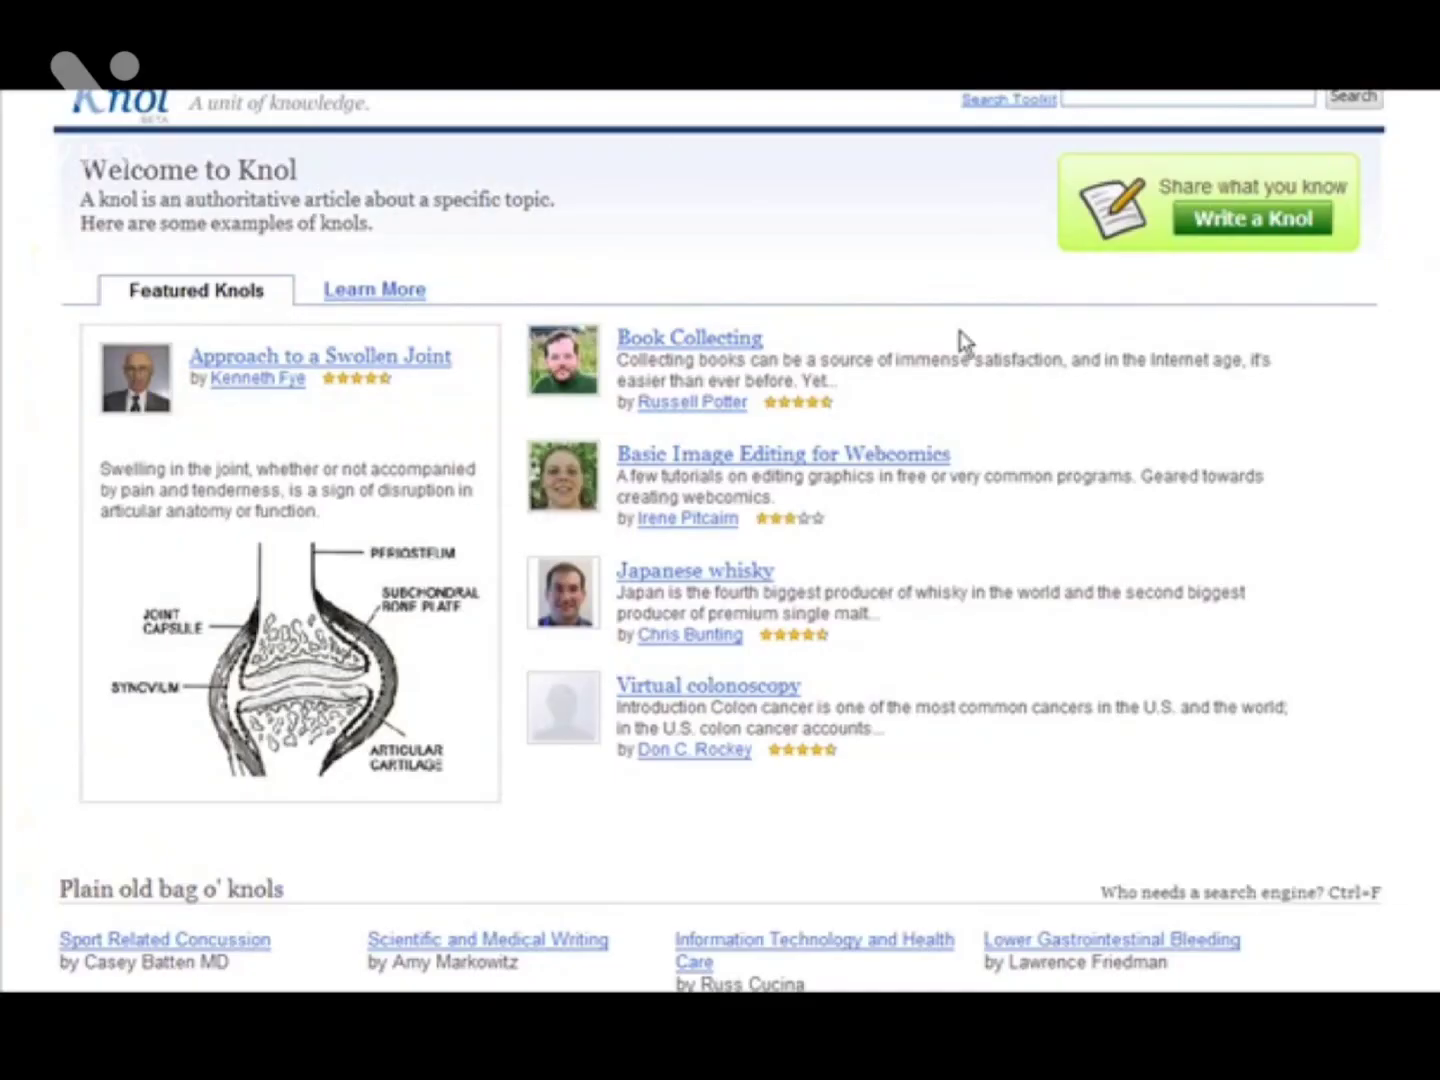
Copy the link address of "Gardening For the Beginner - Preparing Your Soil" from the My Knols list on Knol.
scroll(1098, 165, "up", 1)
left_click(1140, 103)
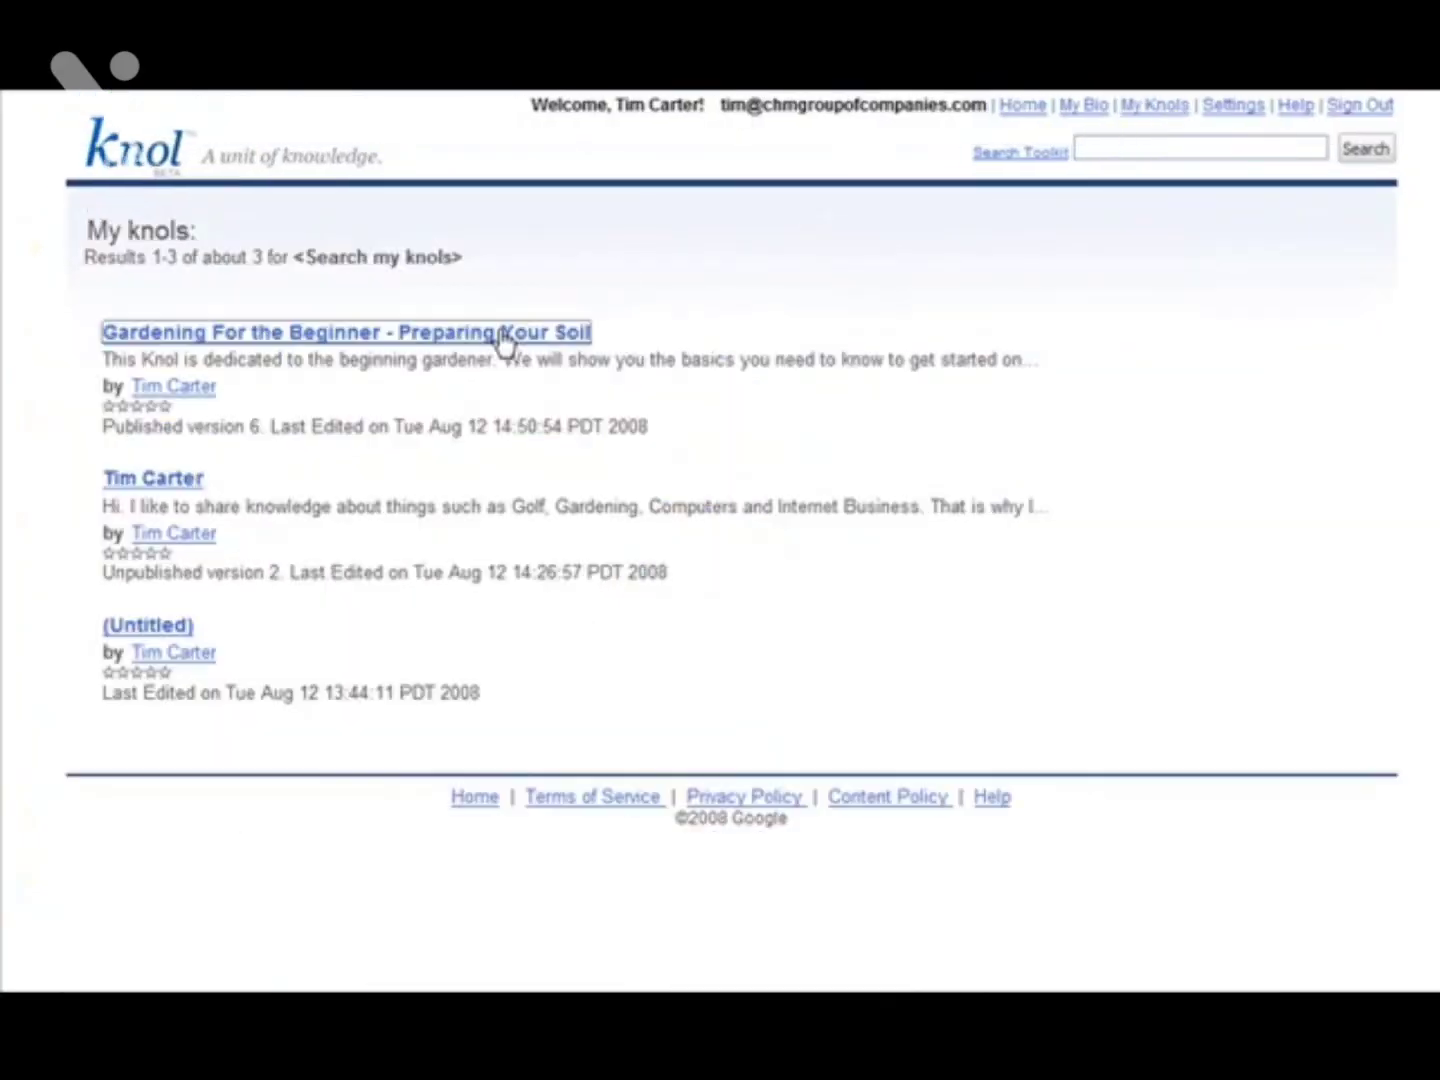
right_click(499, 342)
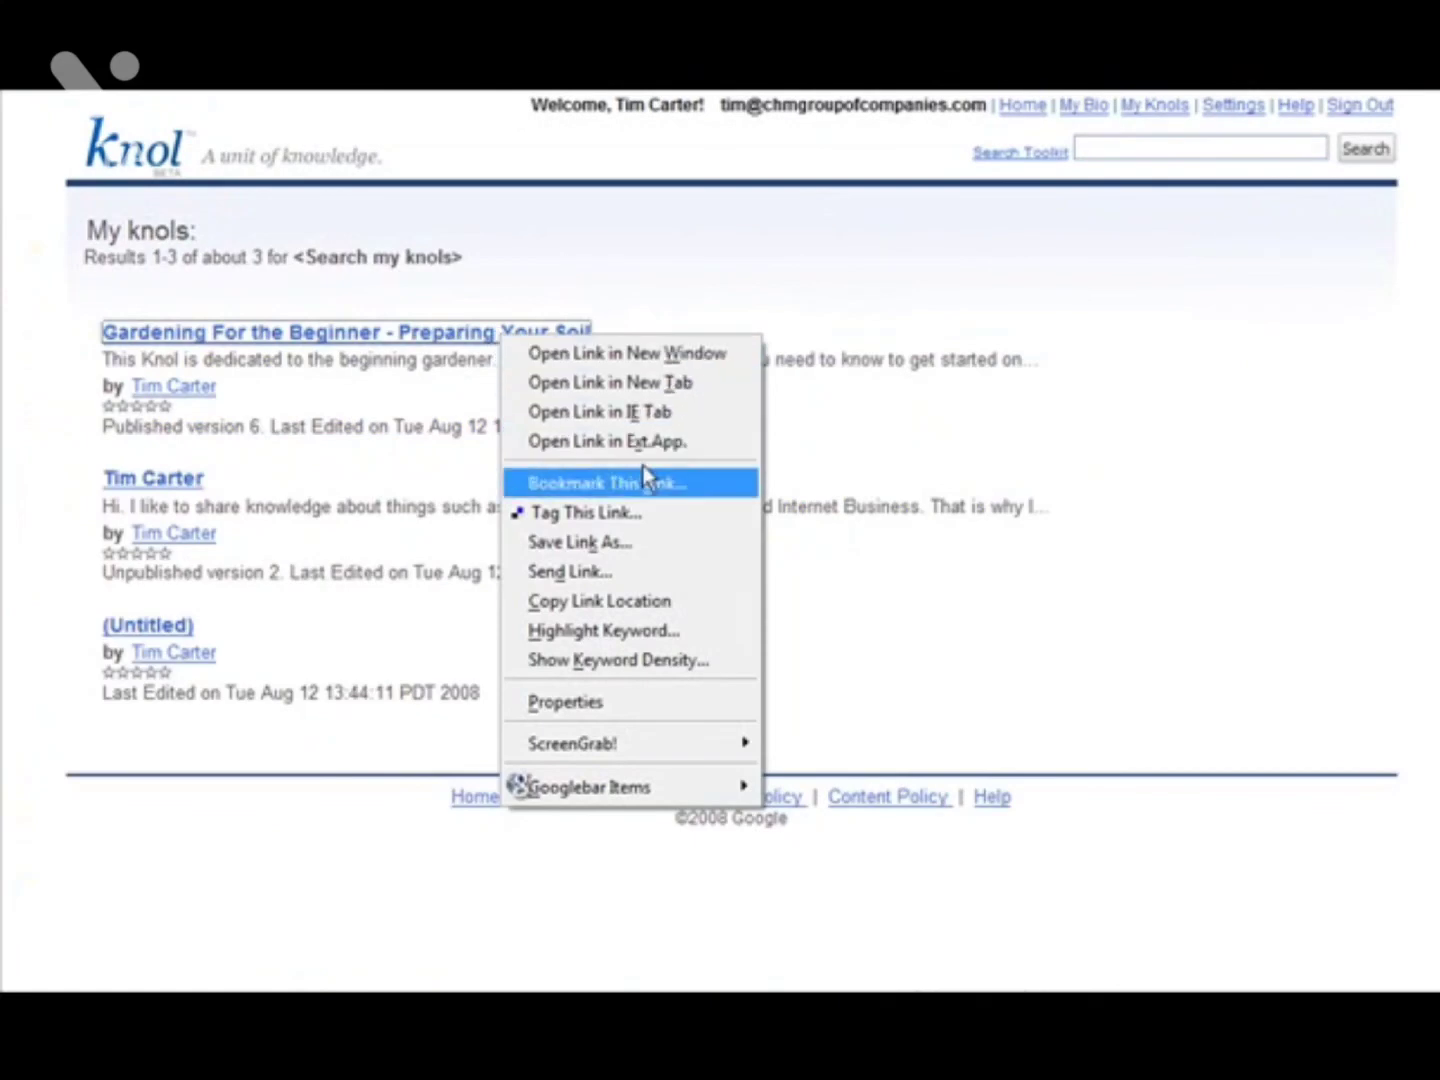
left_click(645, 601)
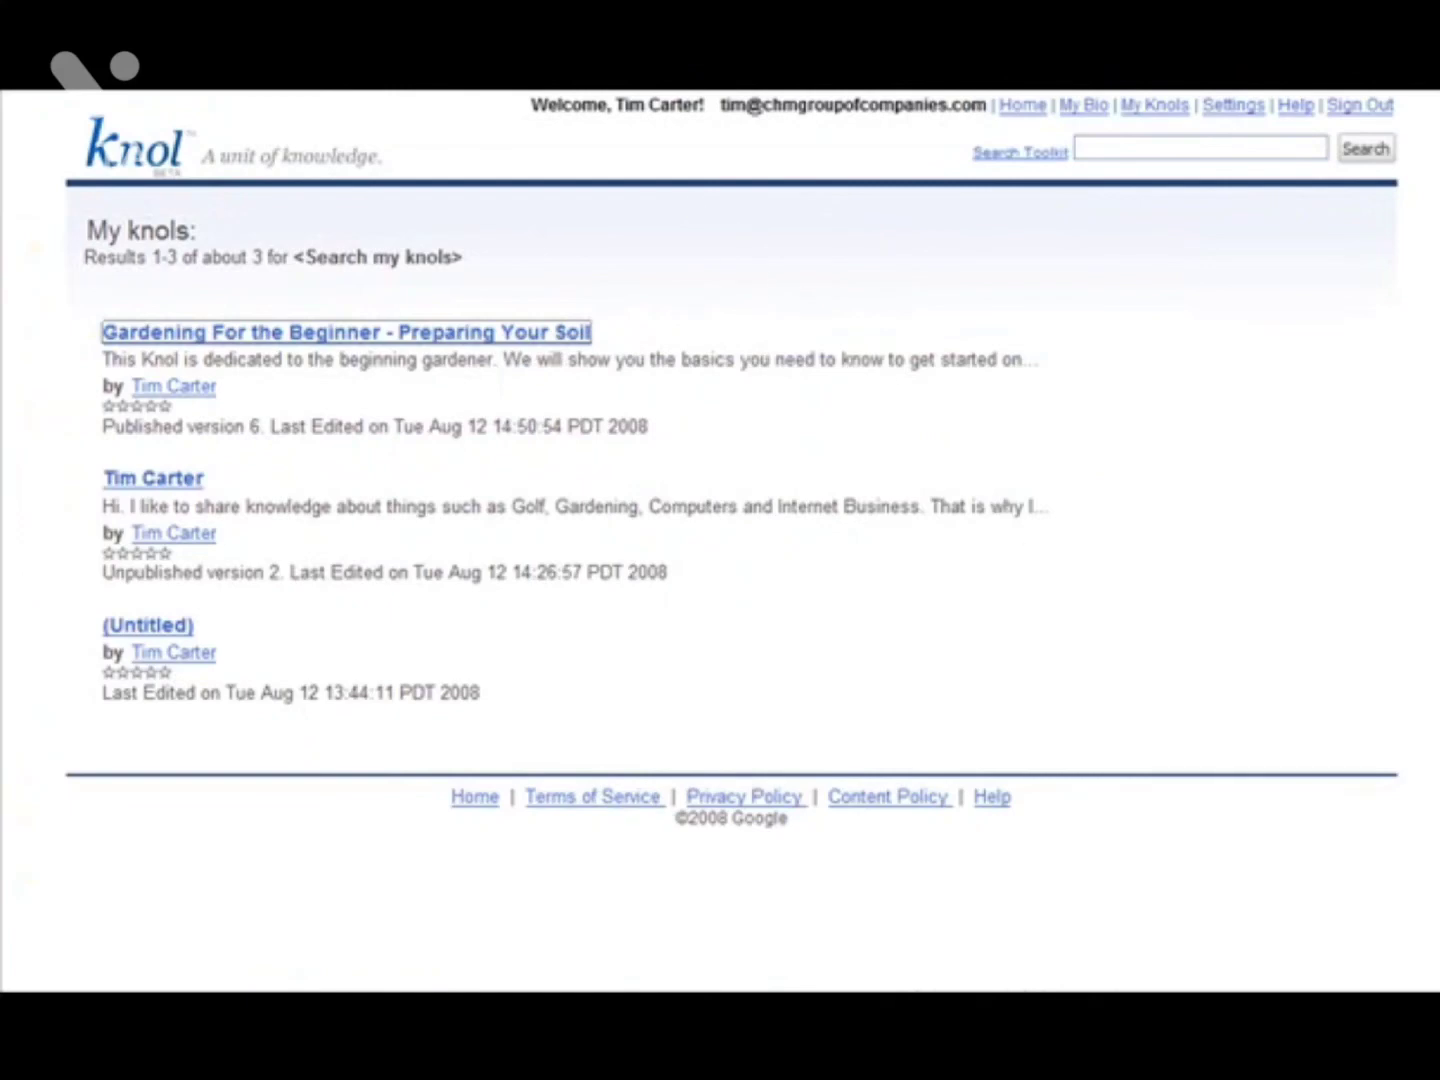
Return to the Blogger post, link its whole closing line to the copied knol address, and publish the post.
key("ctrl+Tab")
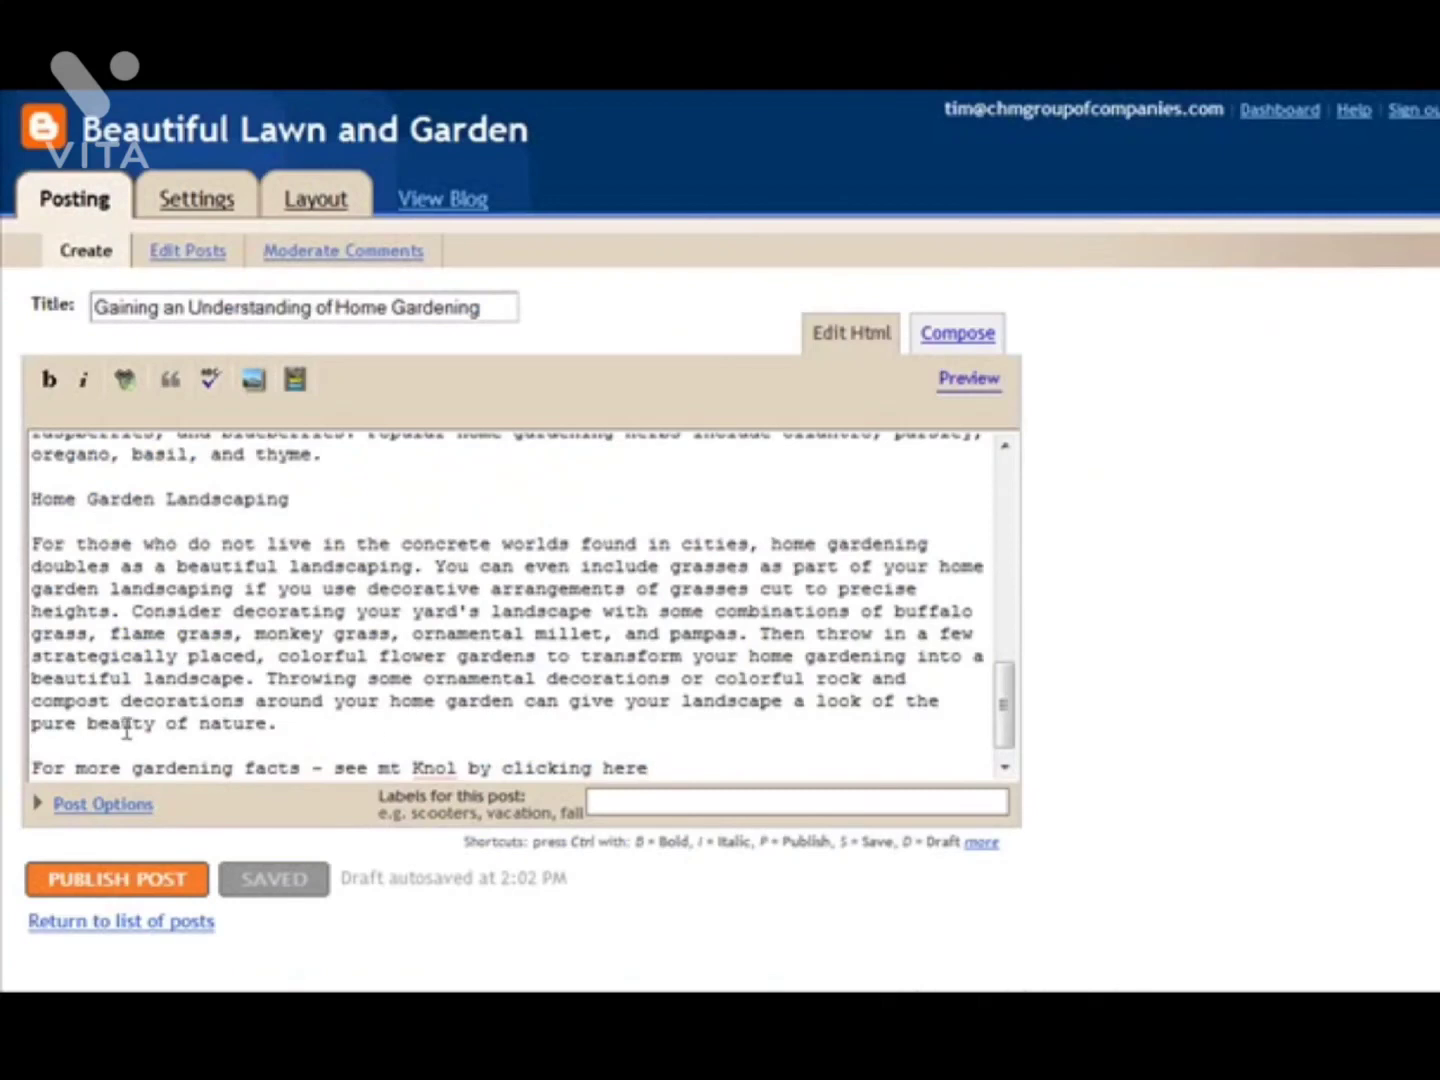
left_click_drag(33, 765, 644, 772)
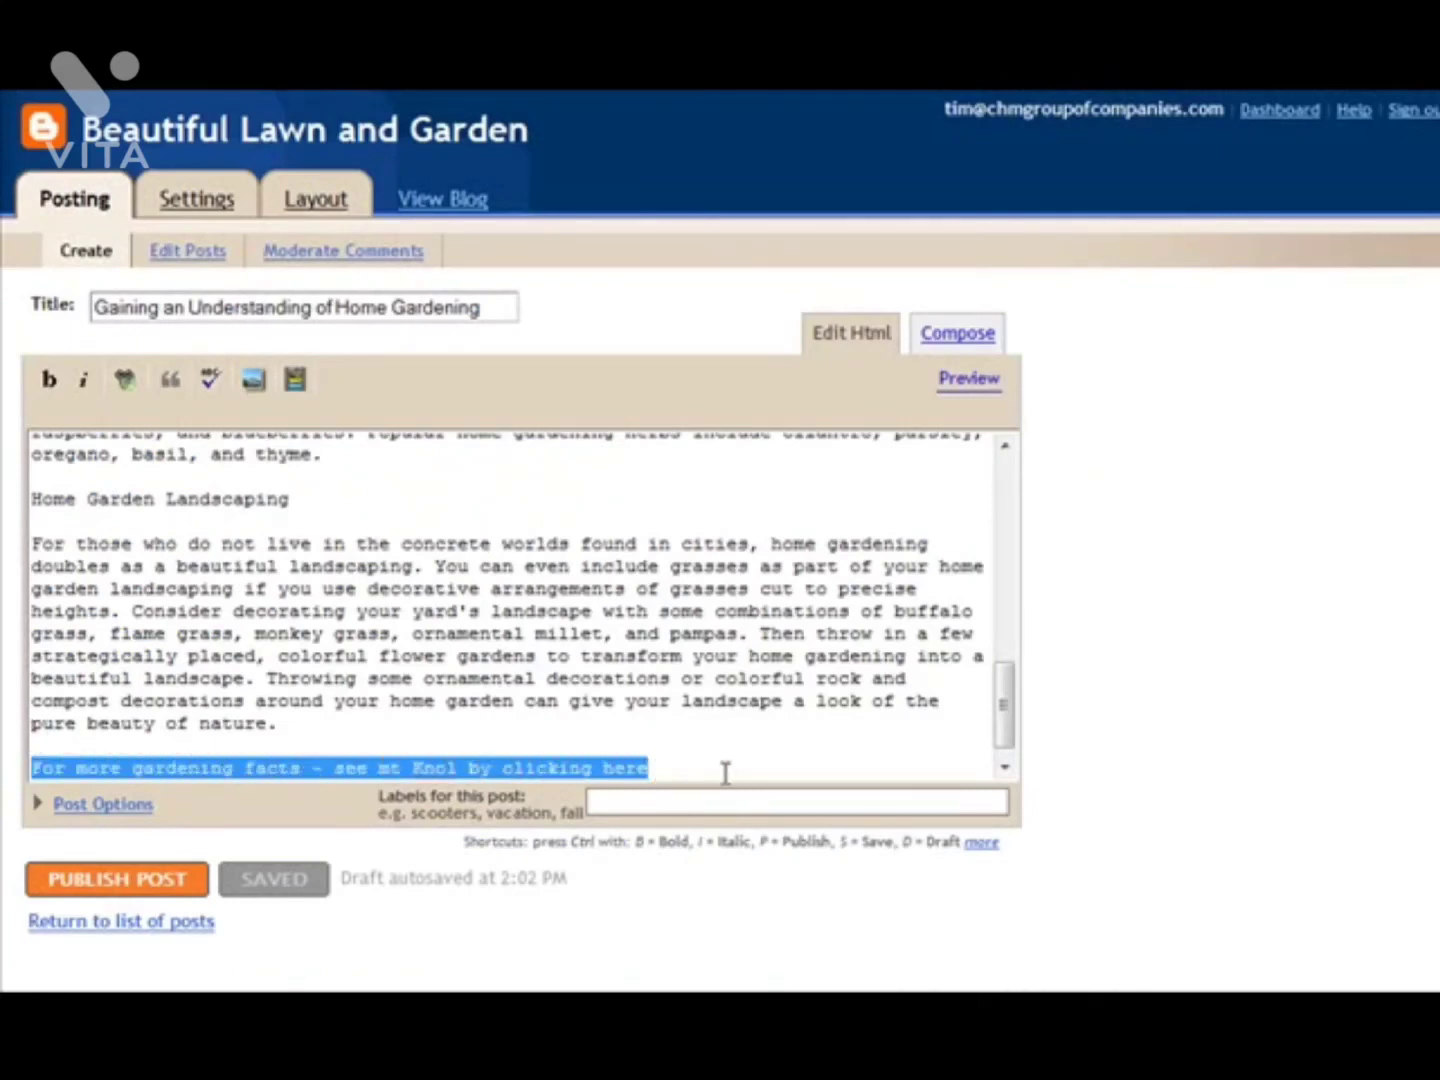
left_click(125, 381)
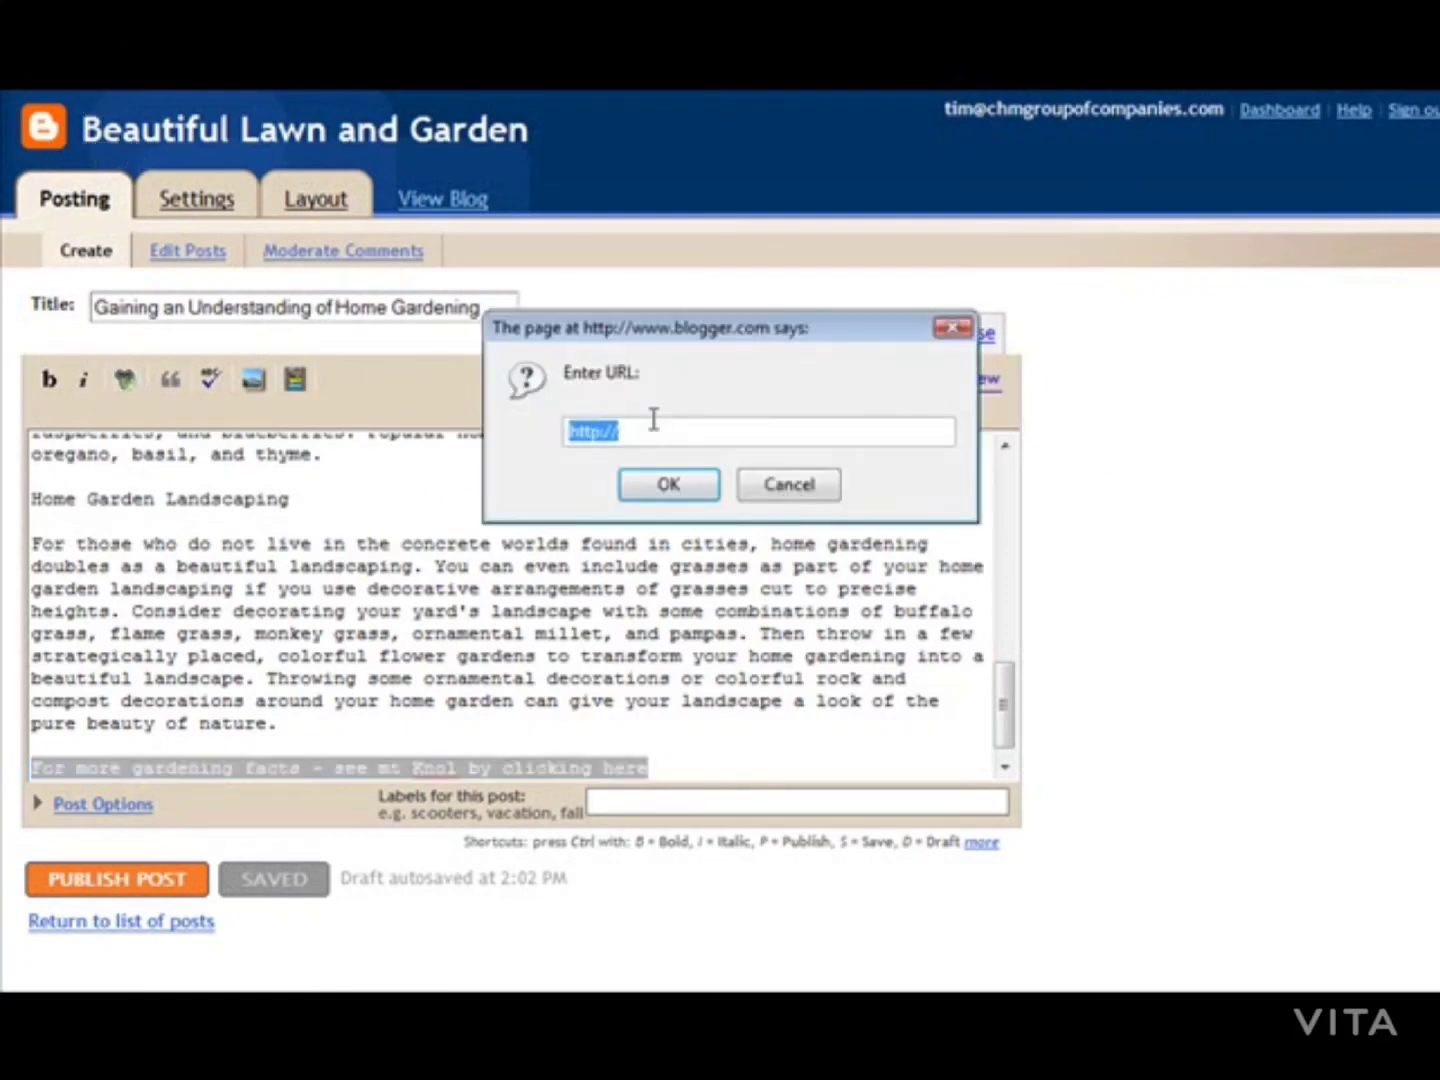
key("ctrl+v")
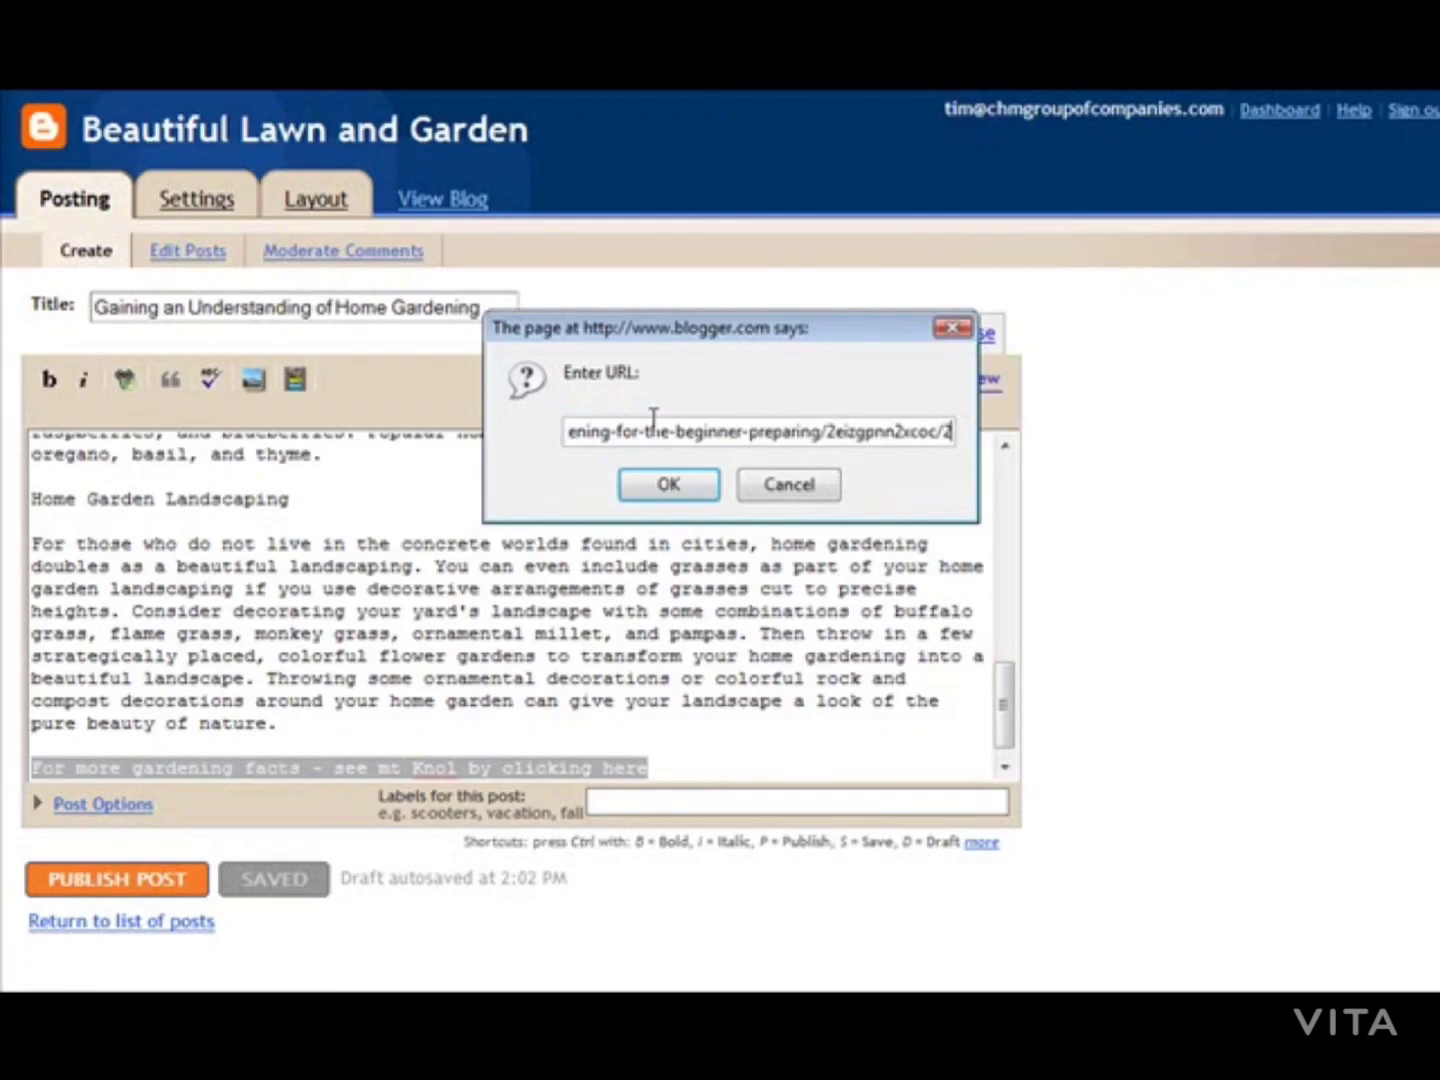
left_click(668, 488)
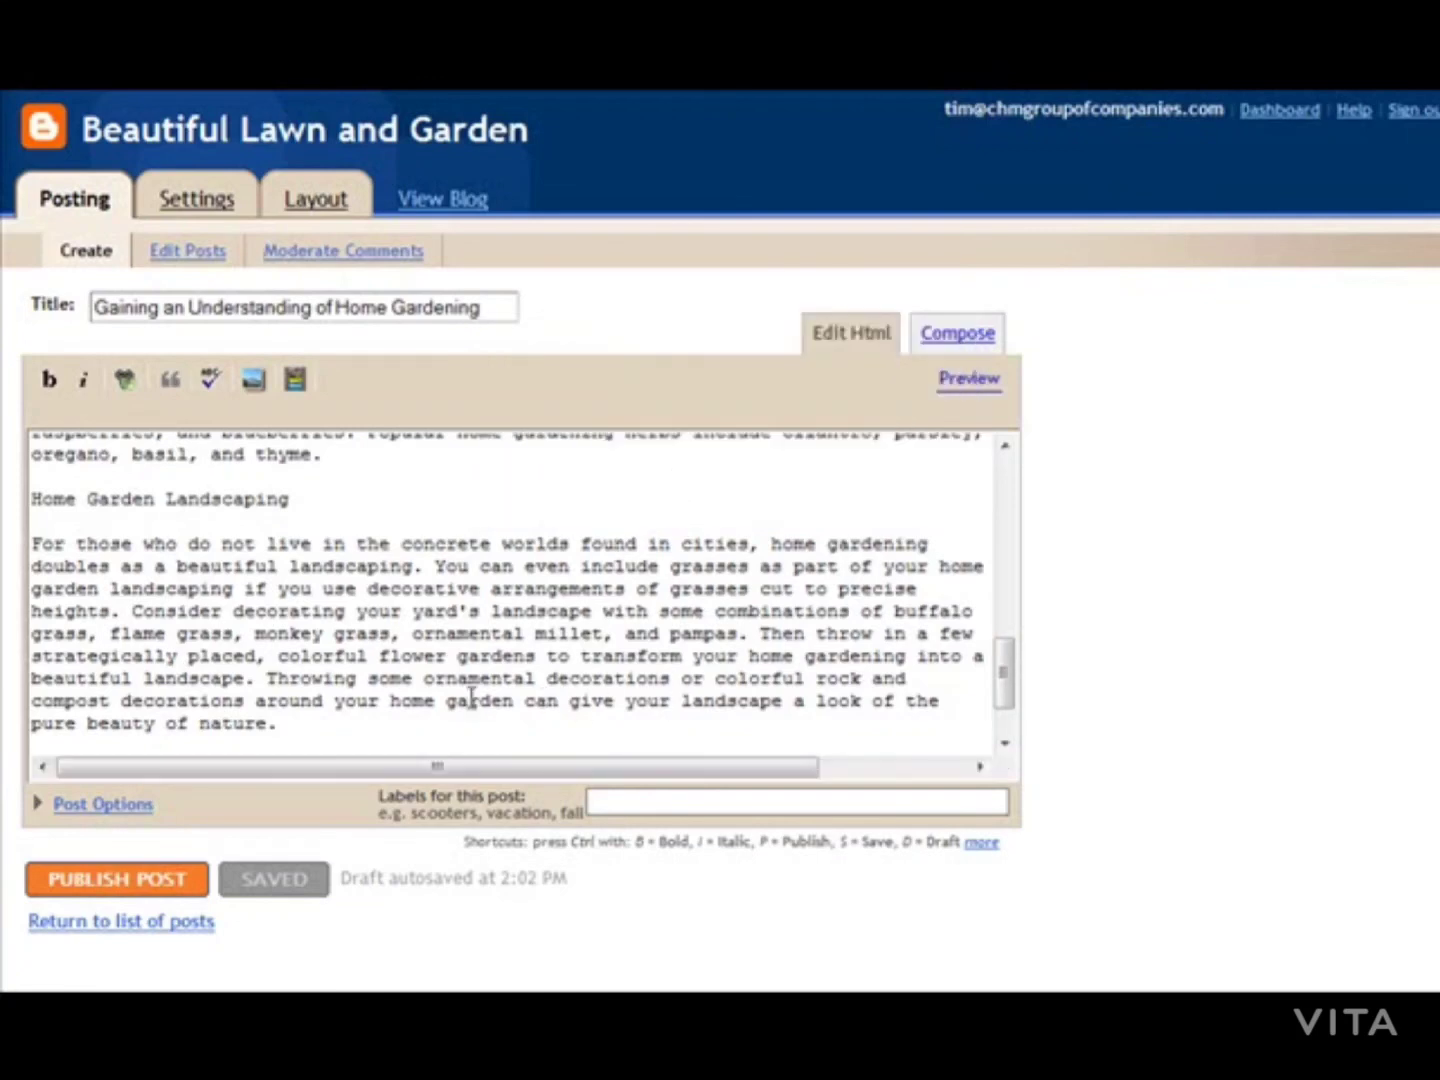
scroll(530, 665, "down", 1)
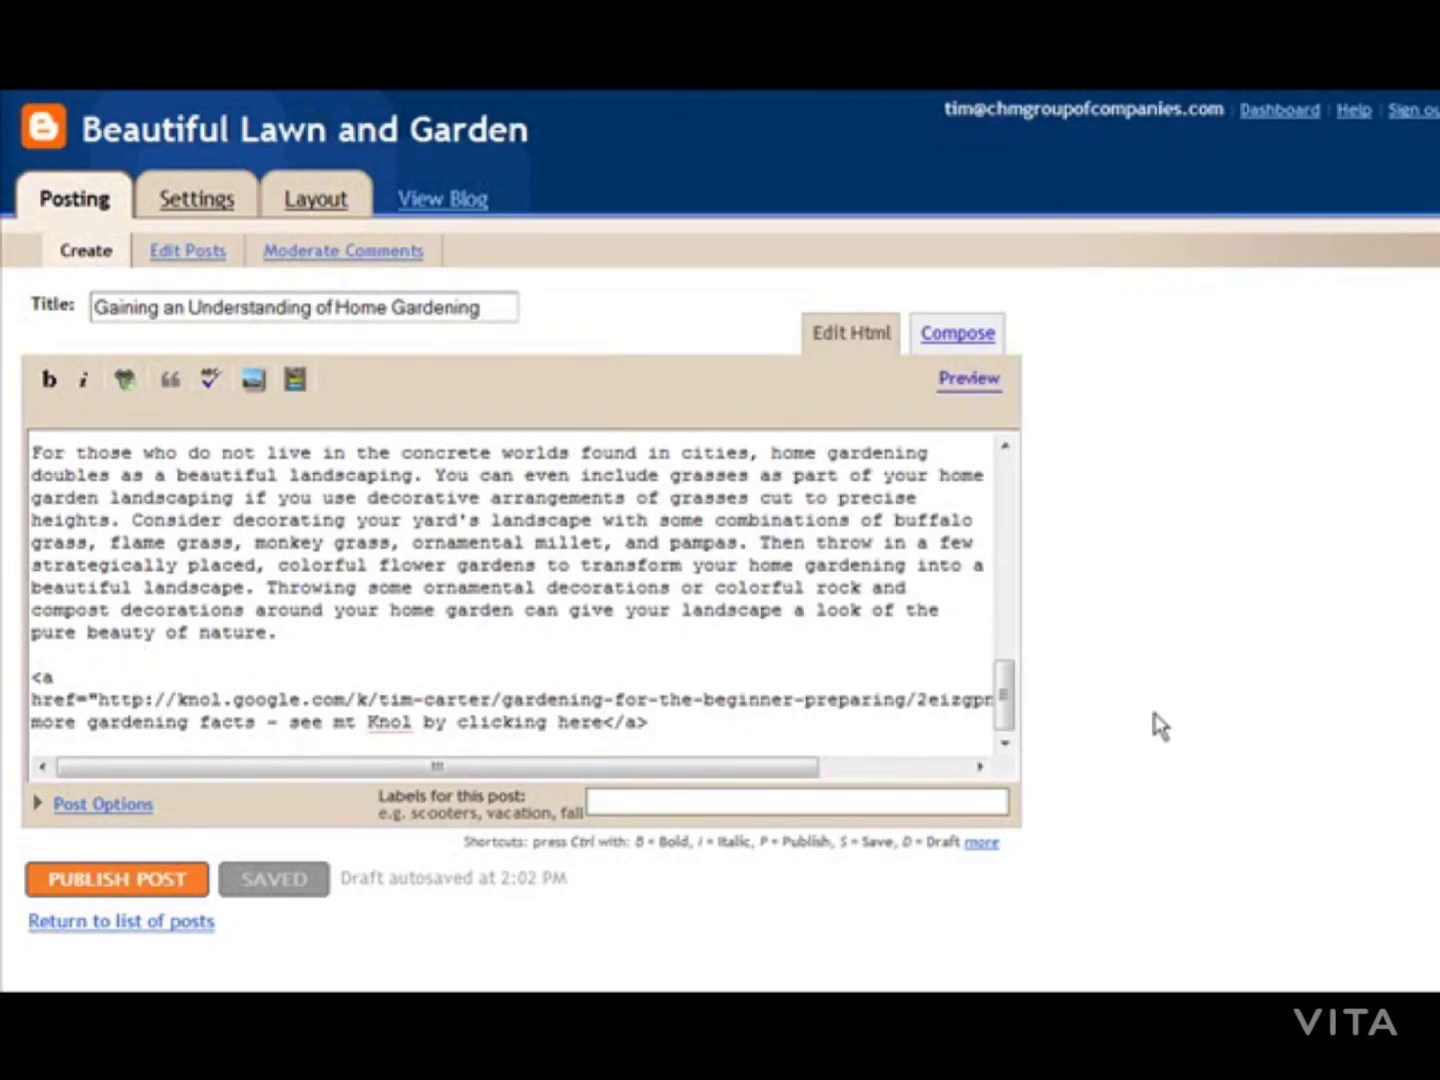
left_click(113, 882)
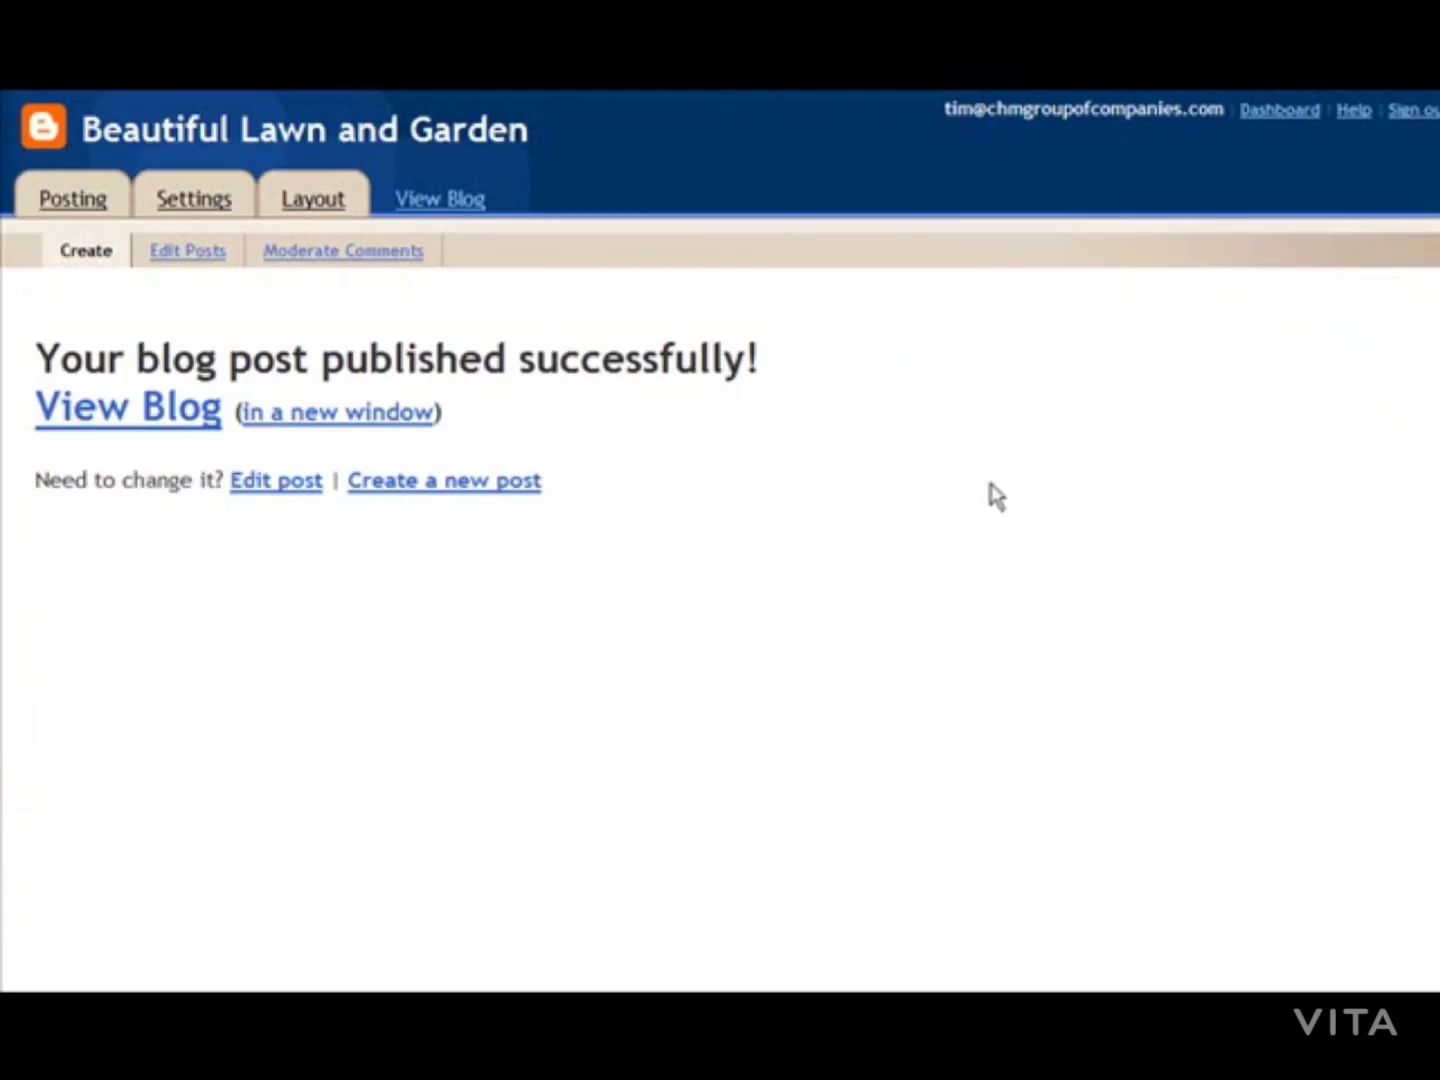
View the published blog in a new window and follow the post's closing link to check the gardening knol it opens.
left_click(392, 416)
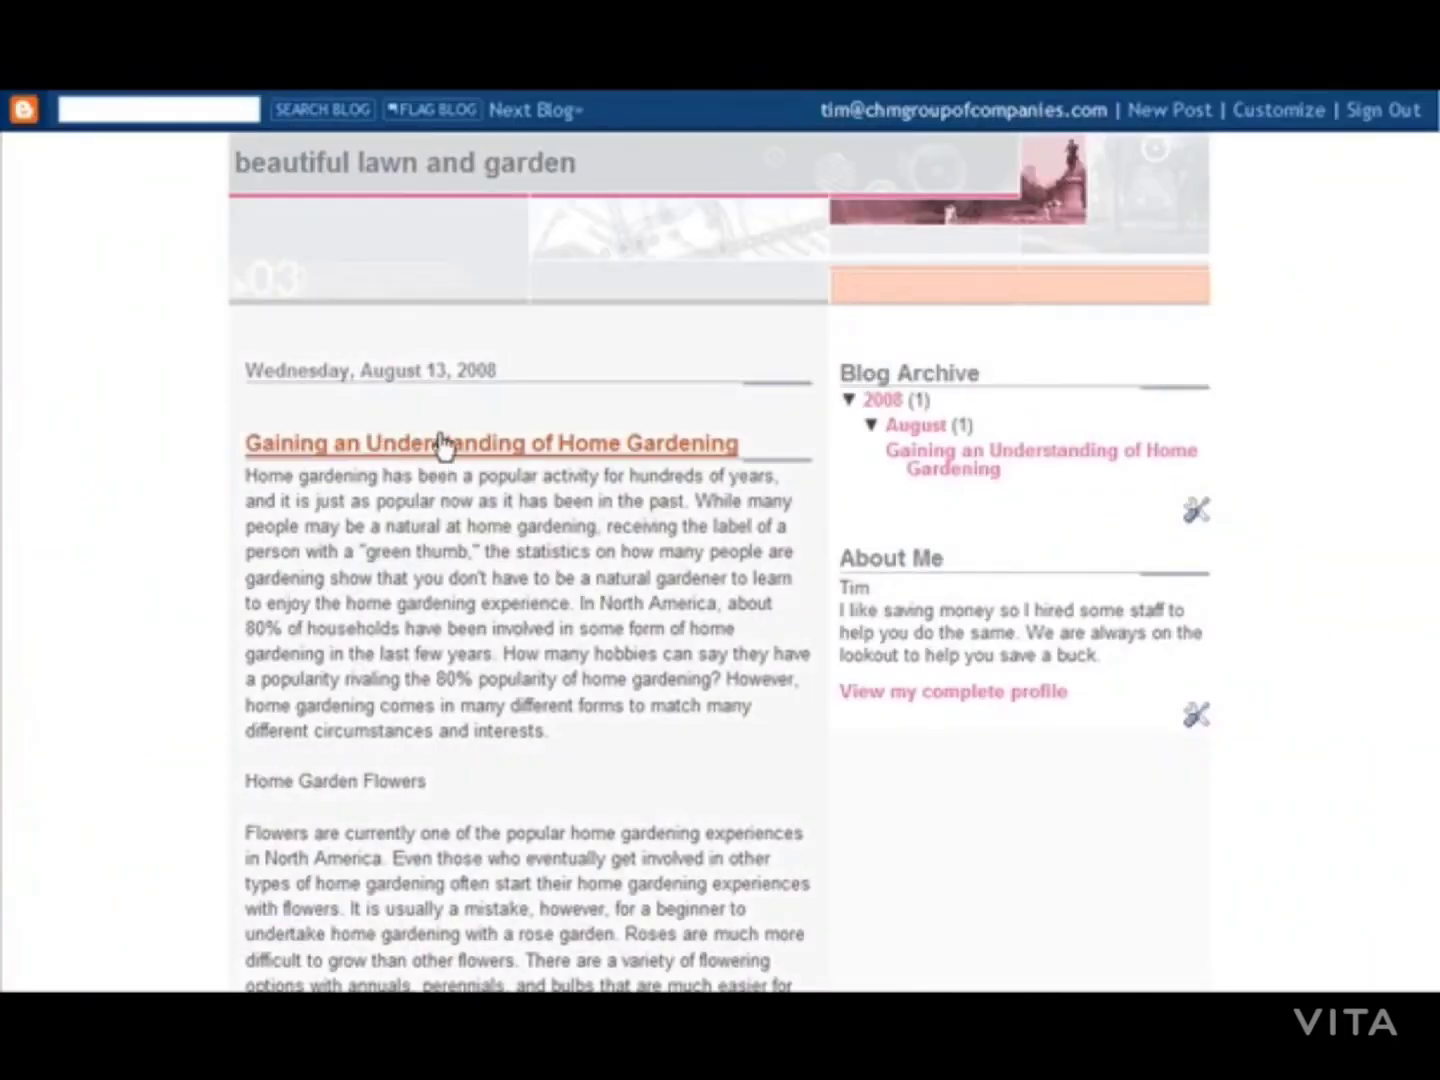
scroll(599, 425, "down", 10)
scroll(598, 413, "down", 2)
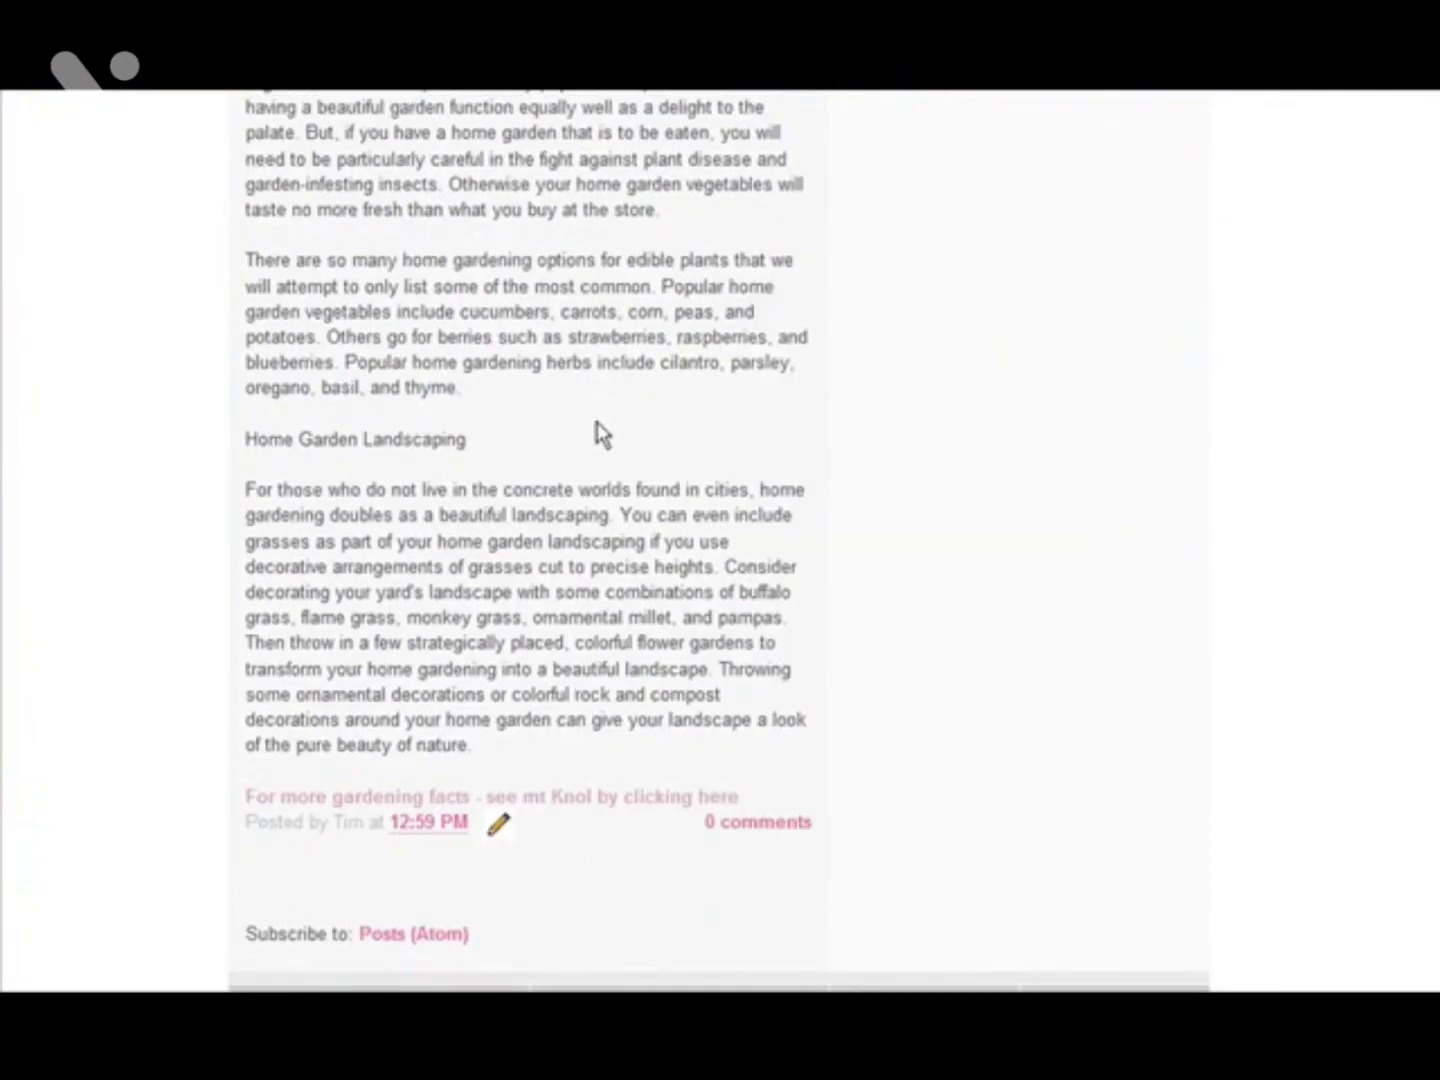
left_click(628, 799)
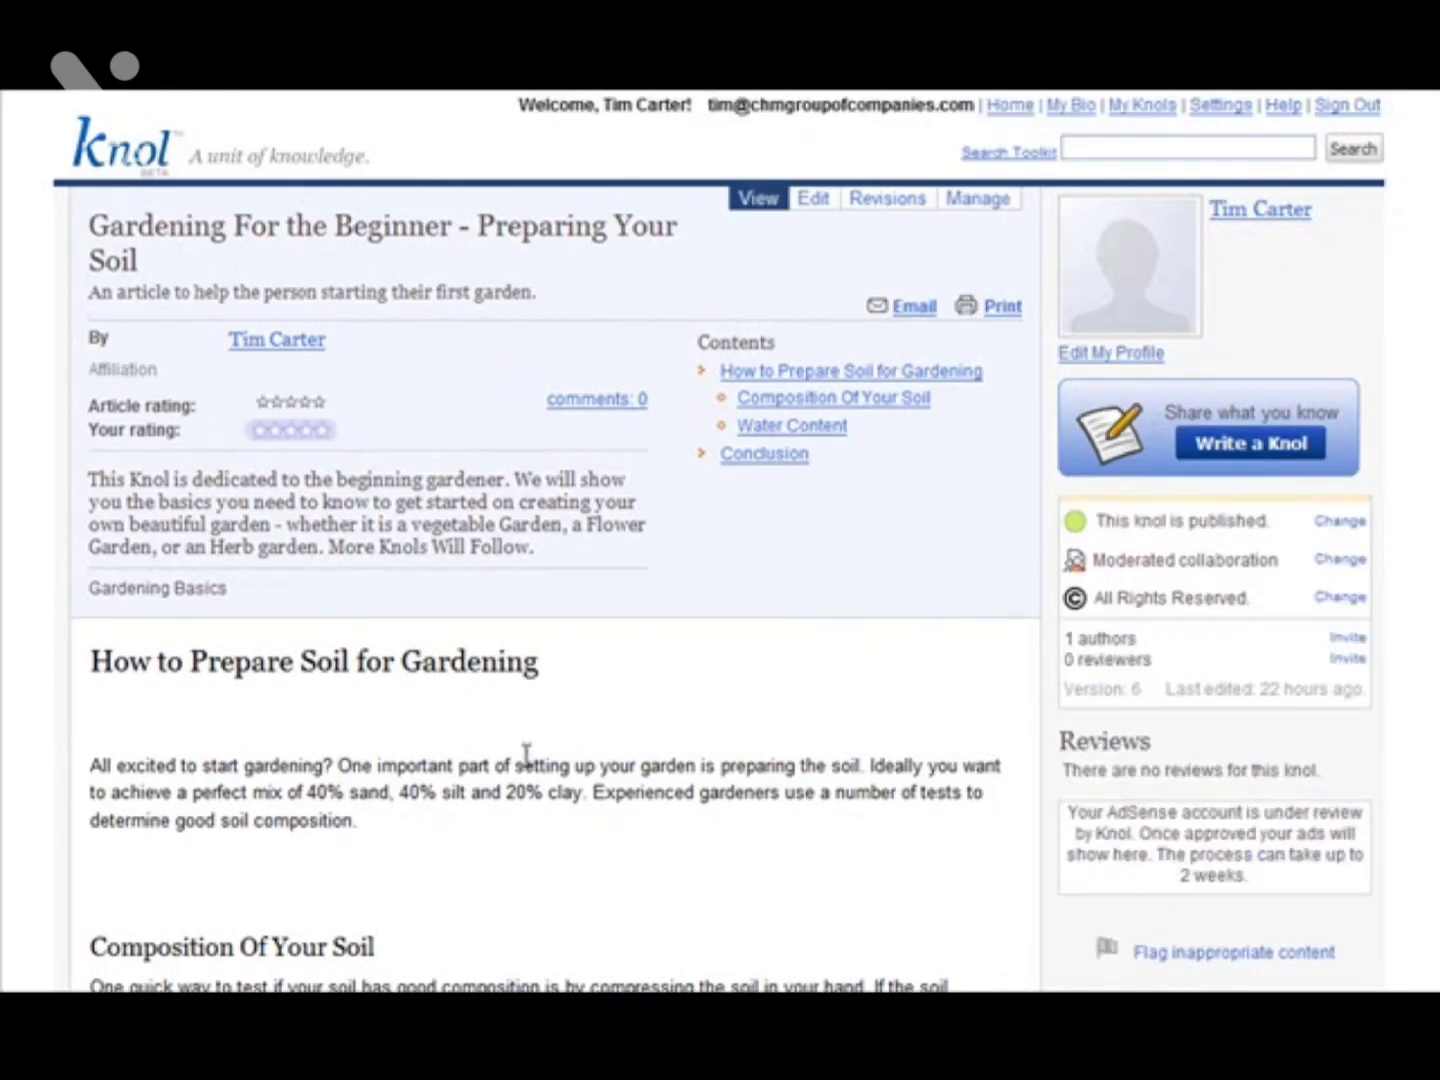
scroll(870, 745, "down", 3)
scroll(893, 741, "up", 3)
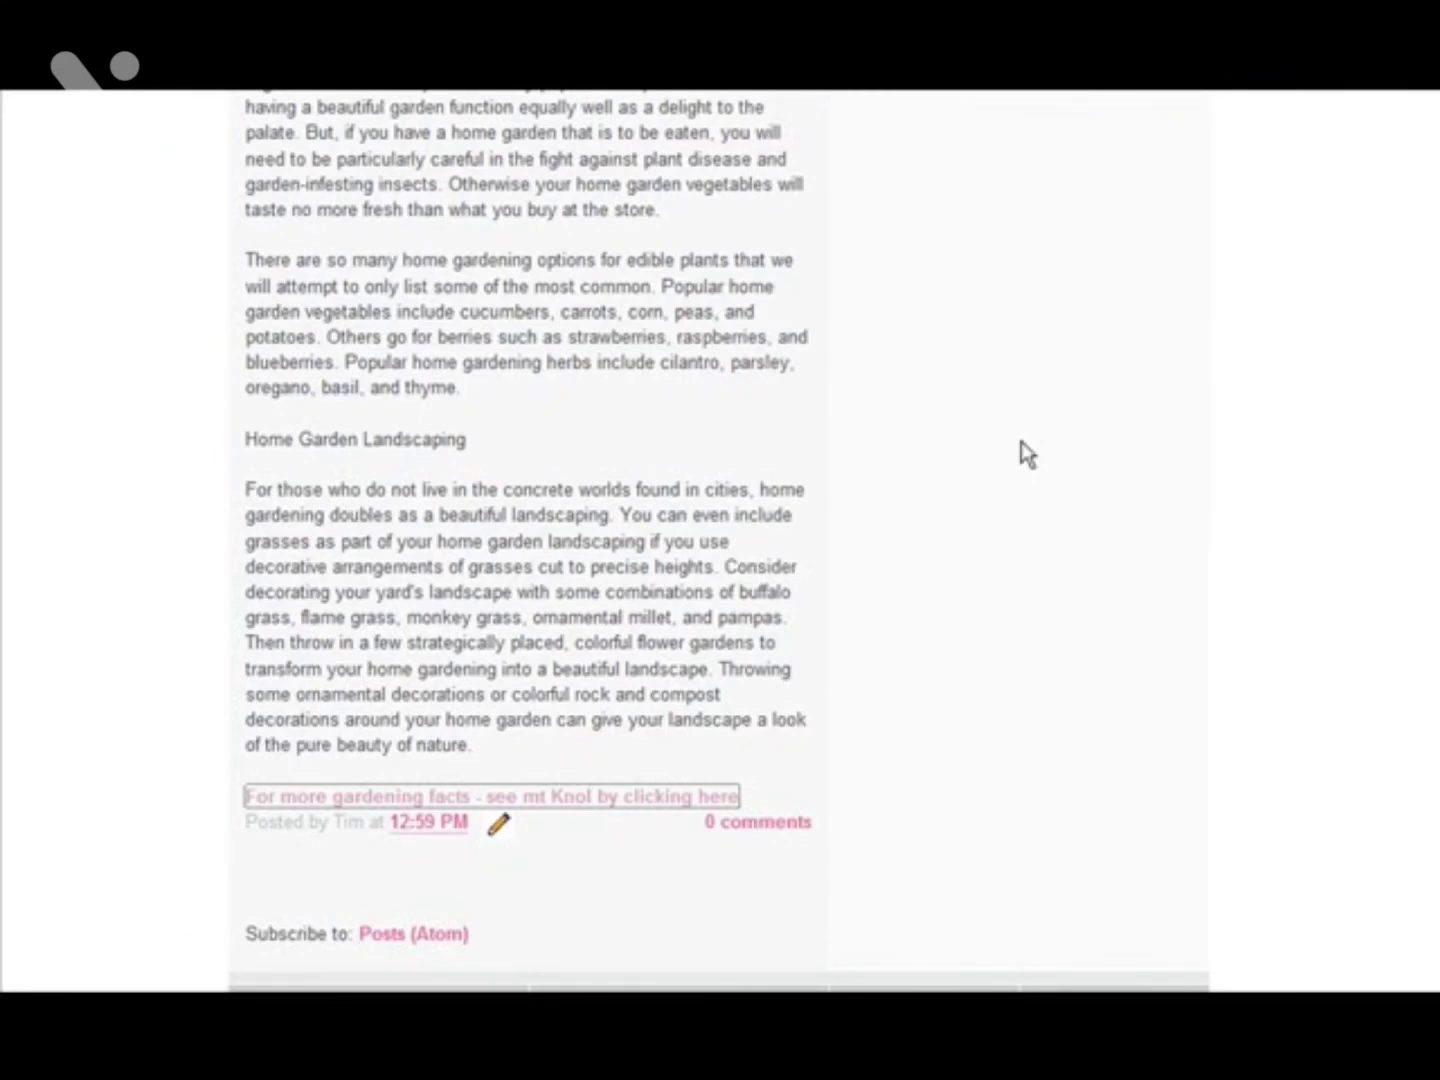
scroll(409, 130, "up", 5)
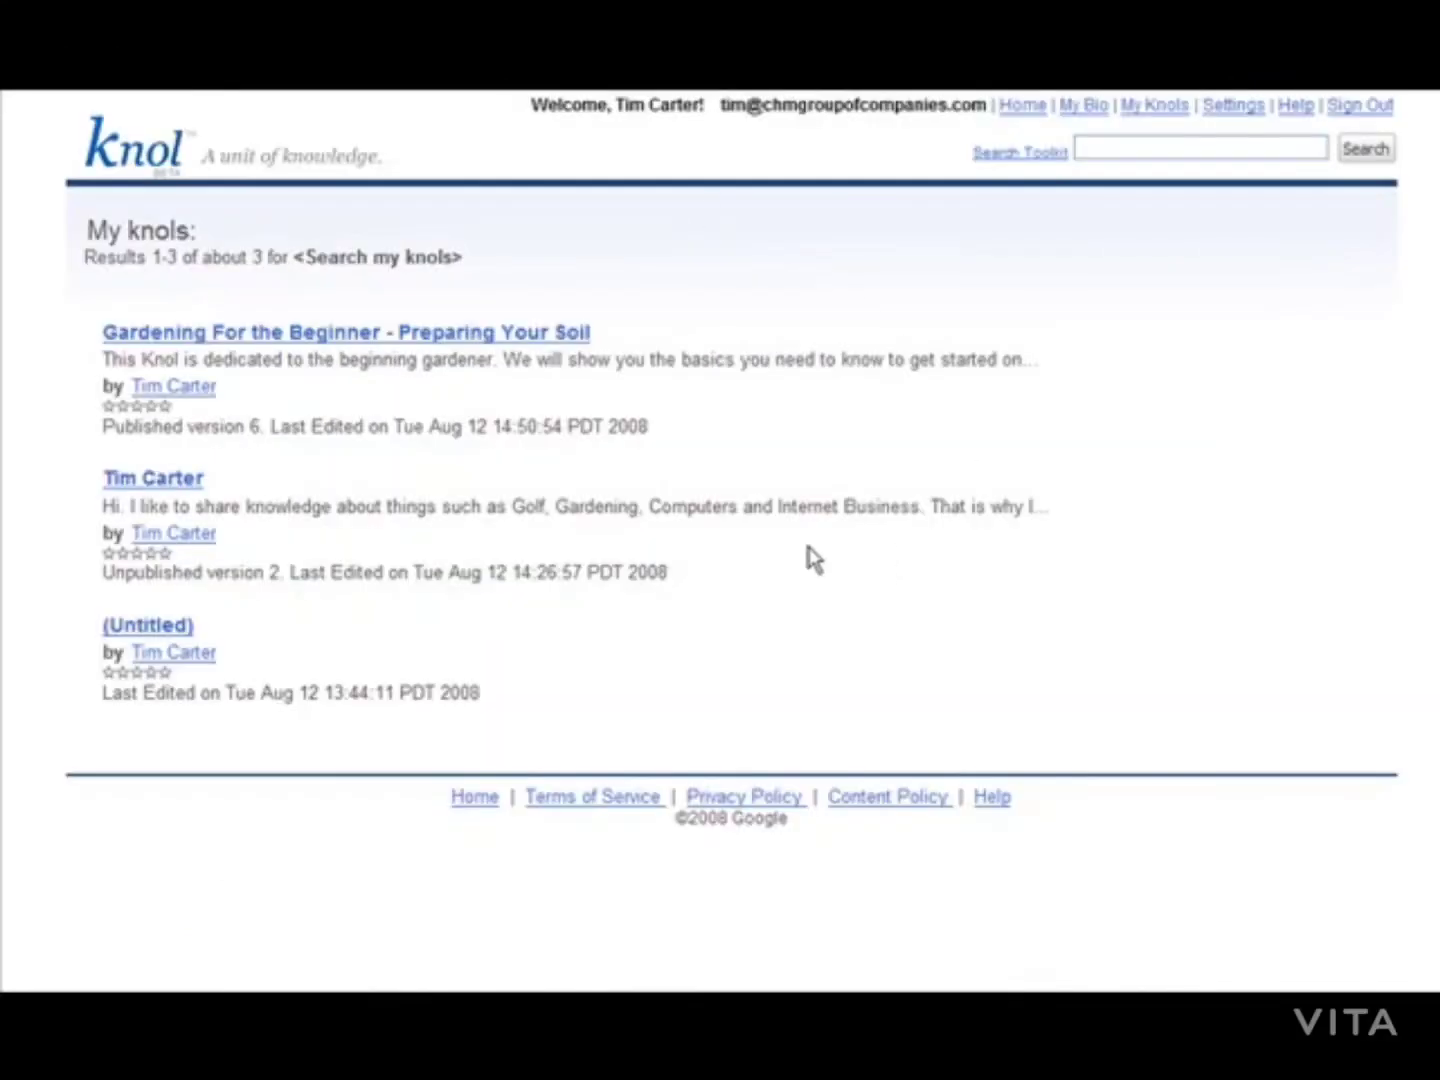